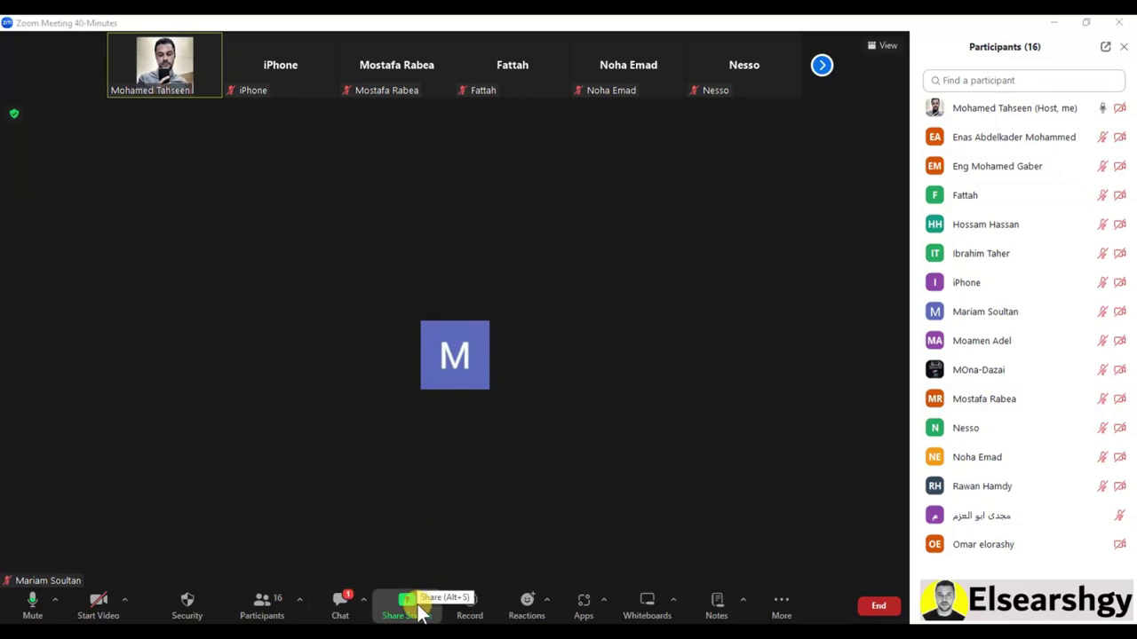
Choose the Session 2 - Copy.xlsx workbook window from Zoom's Share Screen list
{"action": "left_click", "coordinate": [410, 607]}
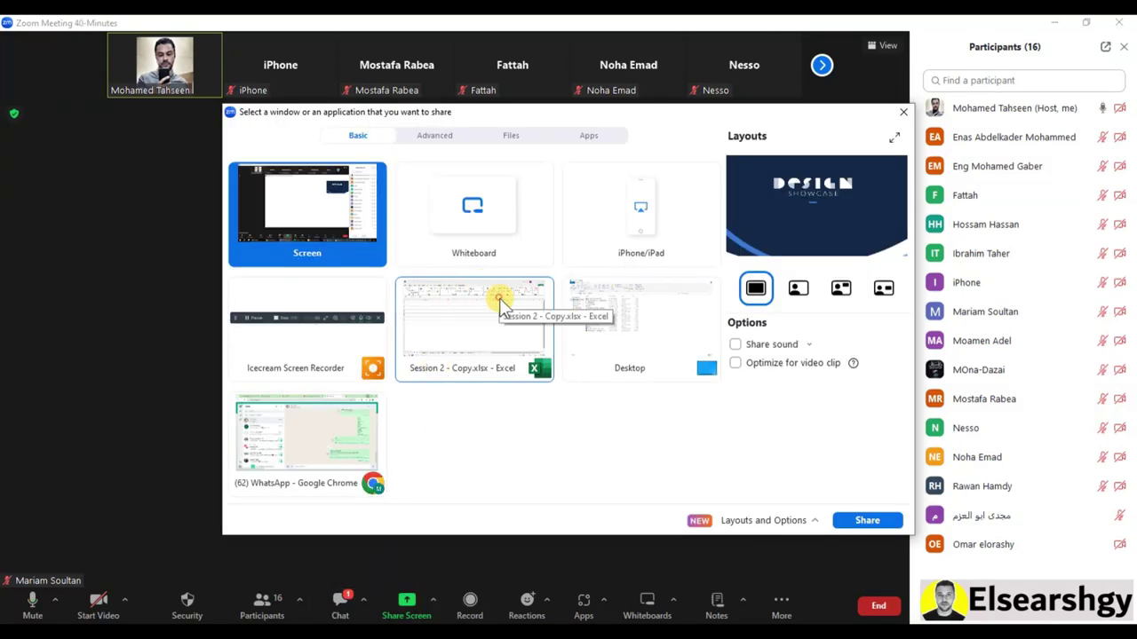
{"action": "double_click", "coordinate": [497, 296]}
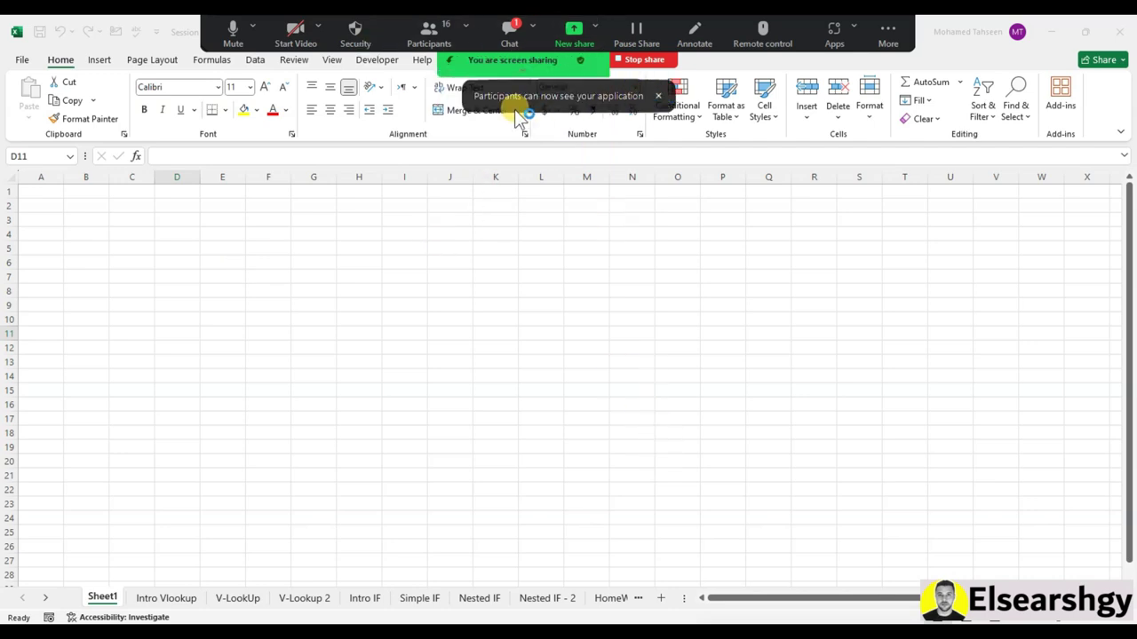
{"action": "left_click", "coordinate": [506, 31]}
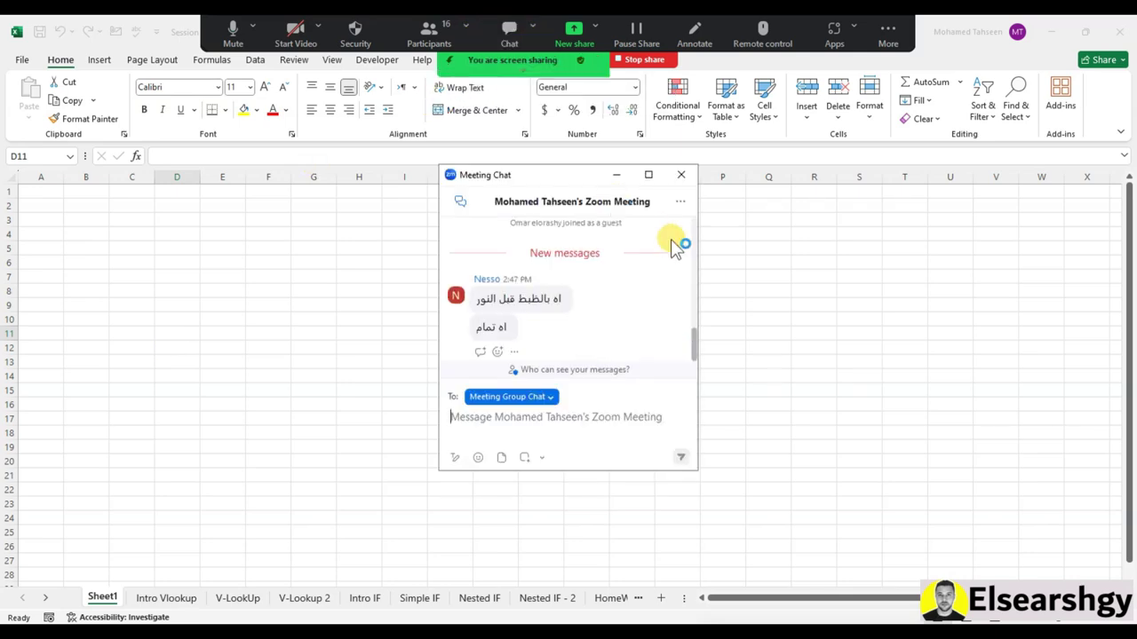
{"action": "left_click", "coordinate": [671, 175]}
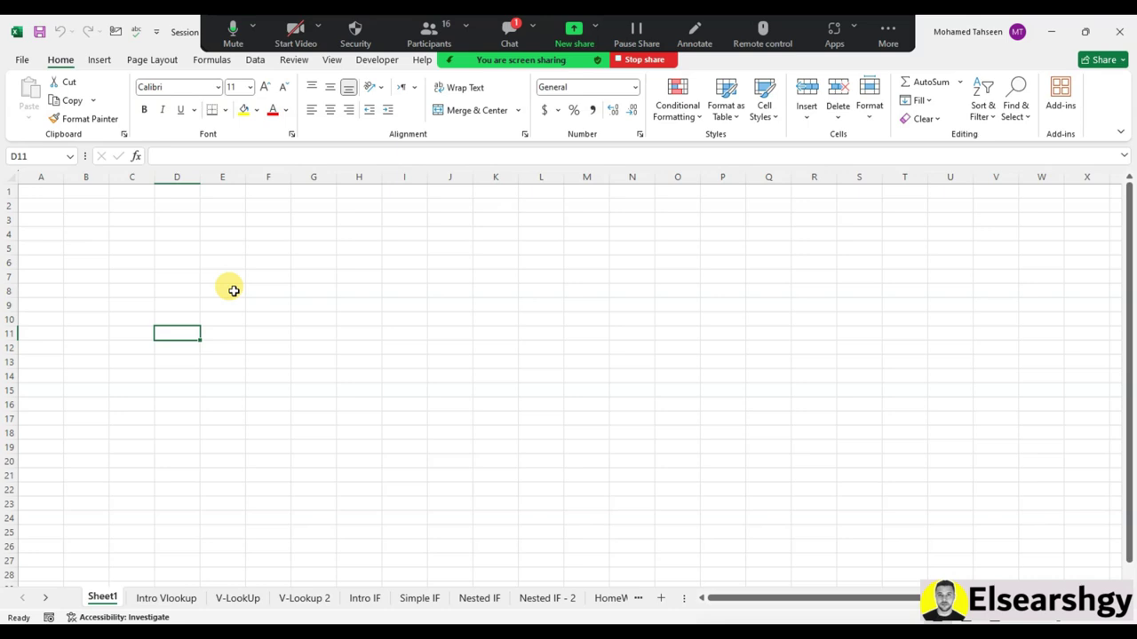
{"action": "left_click", "coordinate": [509, 32]}
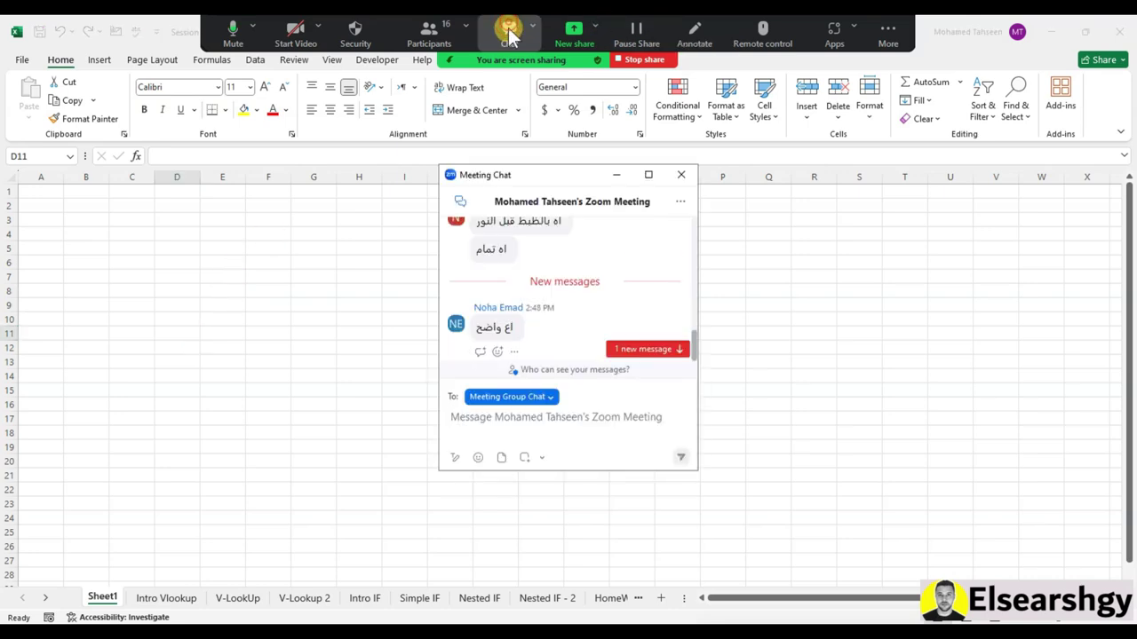
{"action": "left_click", "coordinate": [681, 175]}
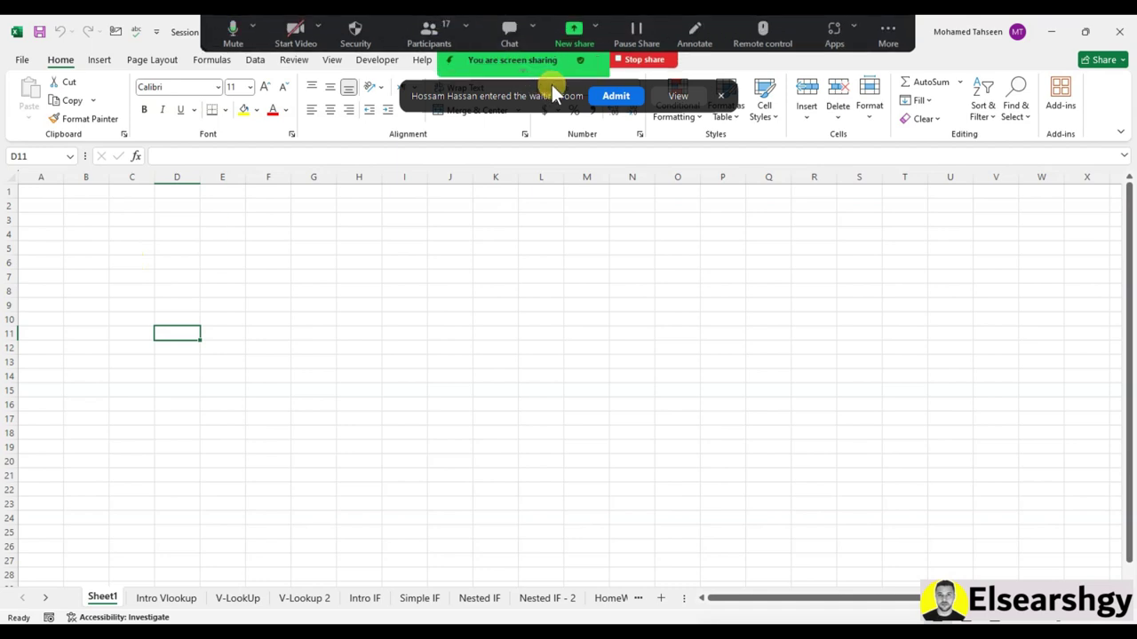
{"action": "left_click", "coordinate": [613, 96]}
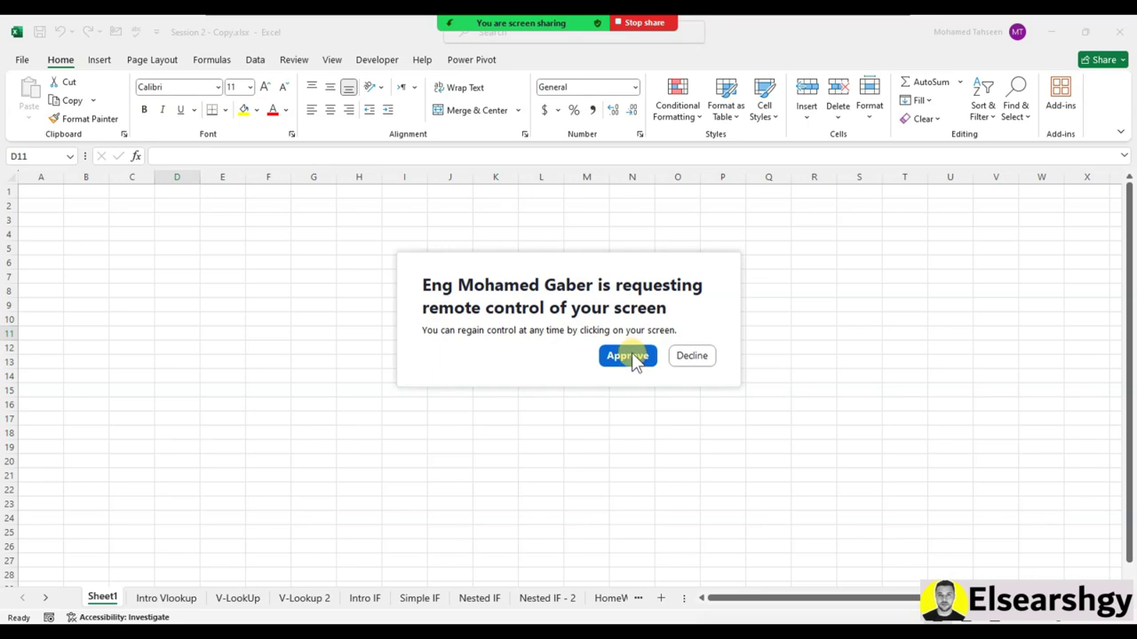
Decline the participant's Zoom remote-control request over the blank Sheet1
{"action": "left_click", "coordinate": [690, 355]}
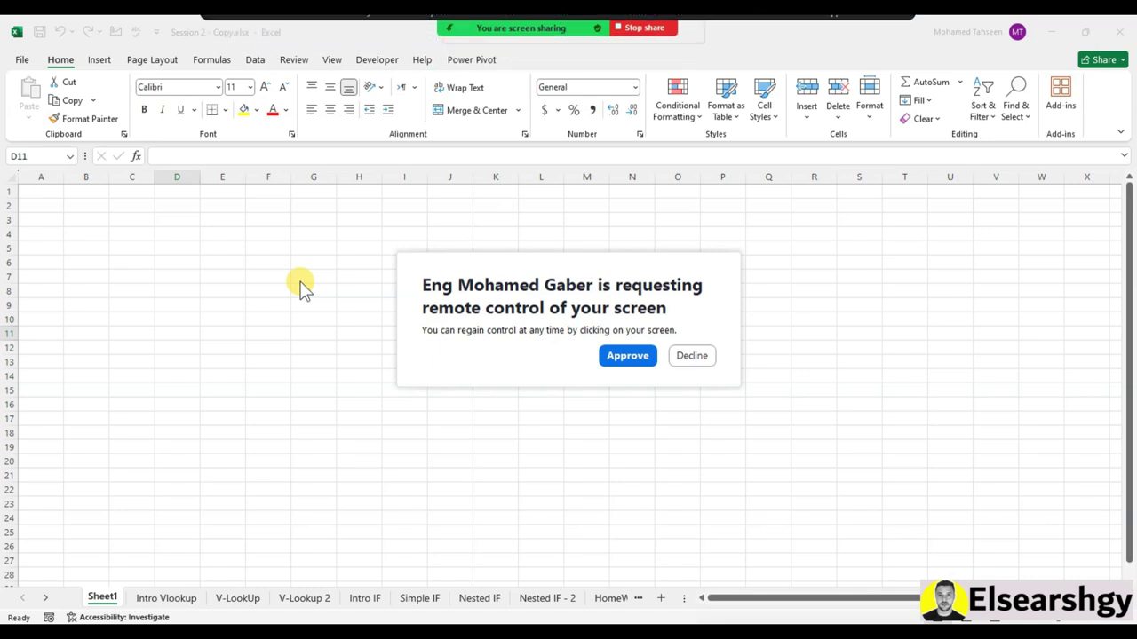
{"action": "left_click", "coordinate": [702, 355]}
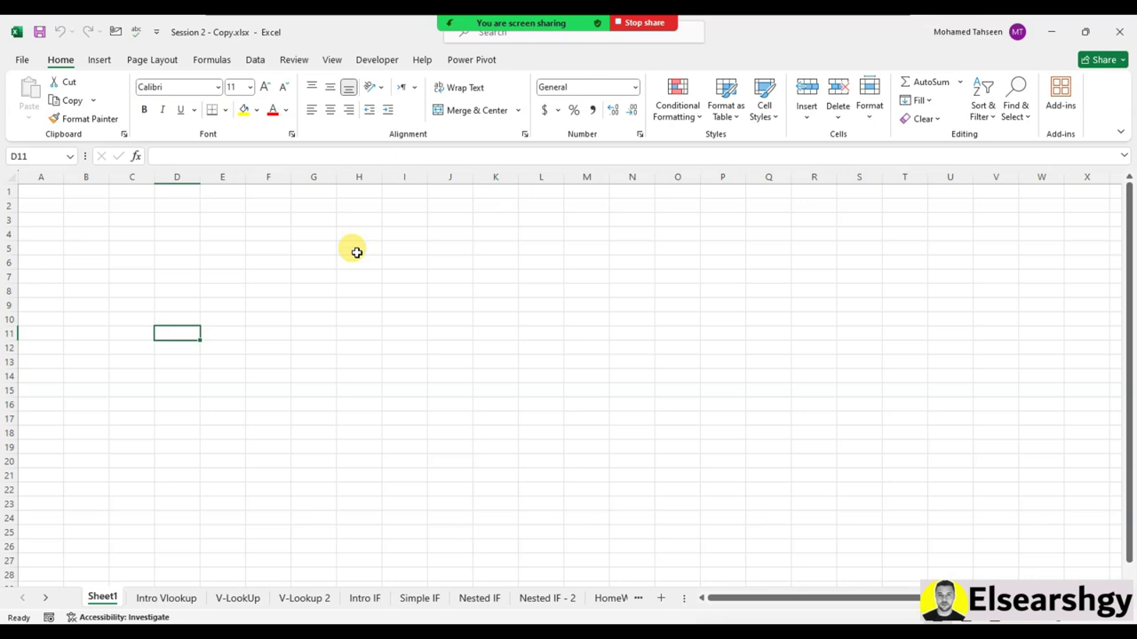
Open the Zoom participants list and move it to the top-right, off the sheet
{"action": "mouse_move", "coordinate": [515, 21]}
{"action": "left_click", "coordinate": [432, 33]}
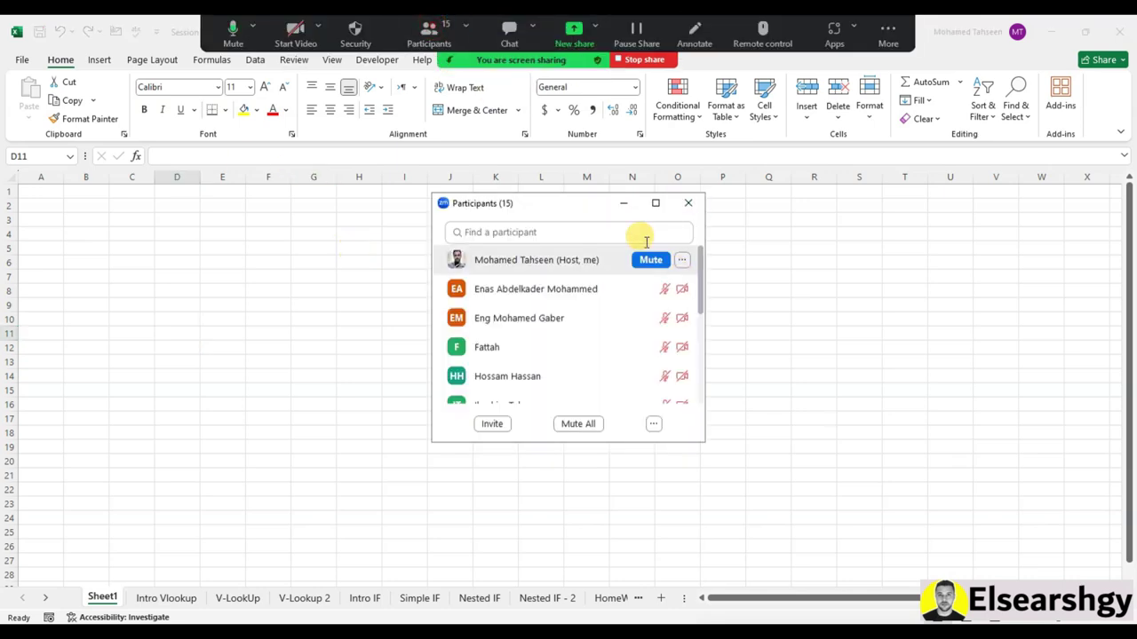
{"action": "left_click_drag", "start_coordinate": [560, 207], "coordinate": [984, 129]}
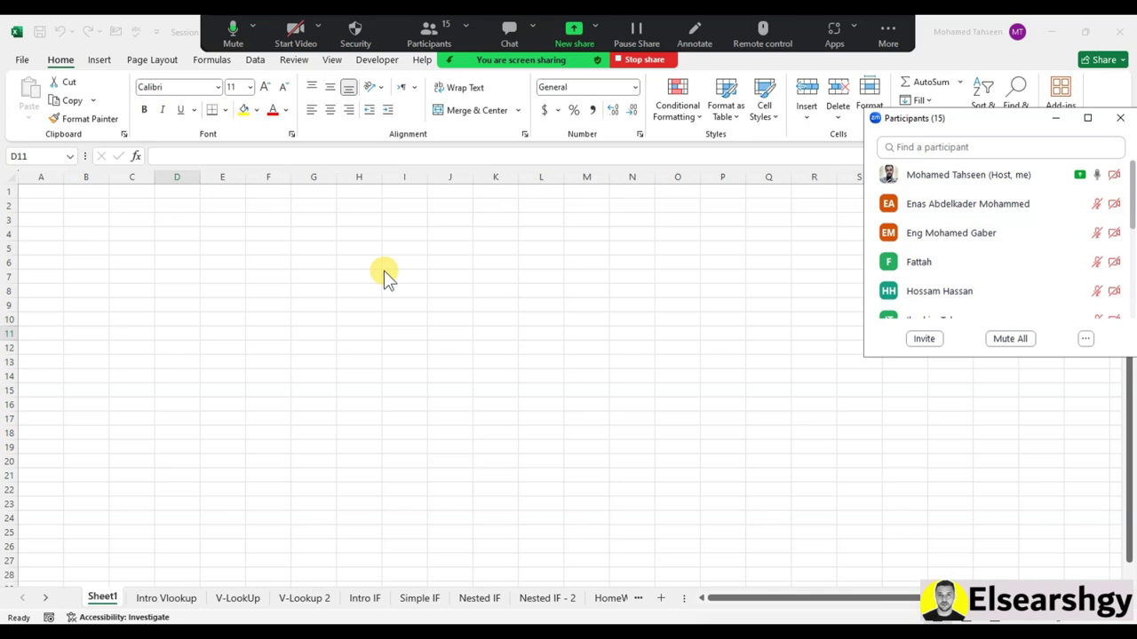
Switch Excel to the Intro Vlookup sheet and select cell H9
{"action": "left_click", "coordinate": [300, 263]}
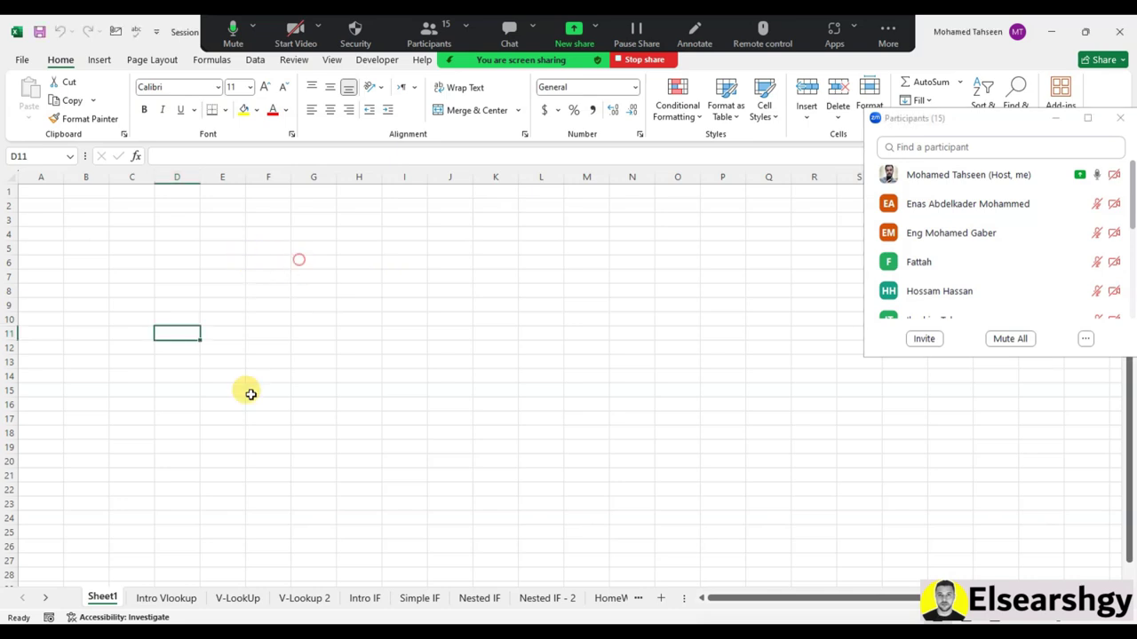
{"action": "left_click", "coordinate": [151, 600]}
{"action": "left_click", "coordinate": [360, 304]}
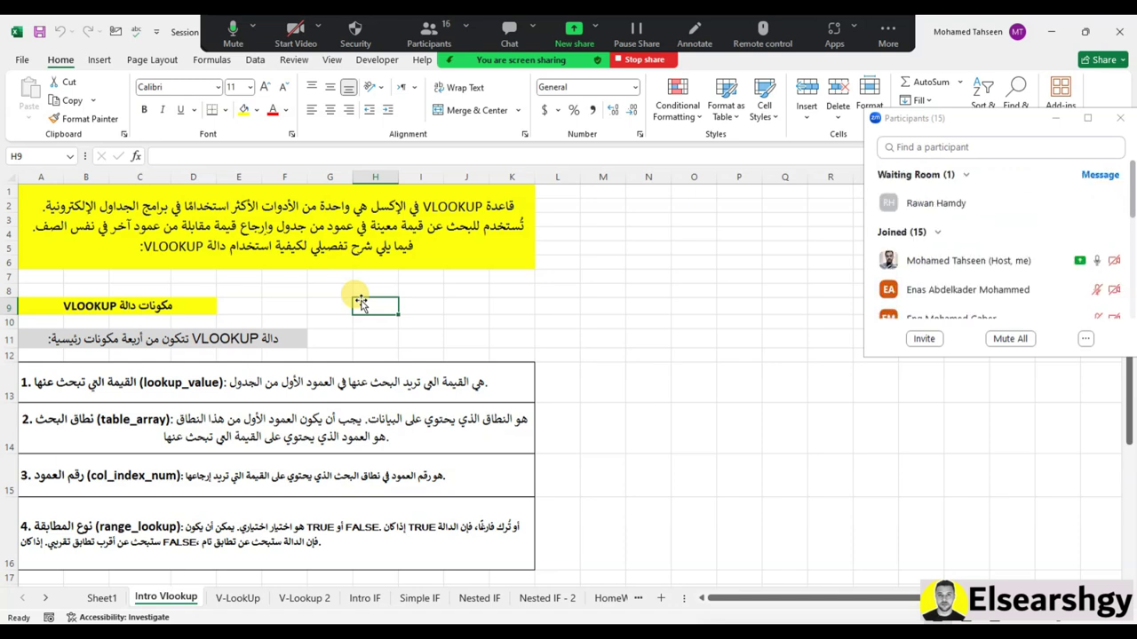
{"action": "left_click", "coordinate": [1037, 203]}
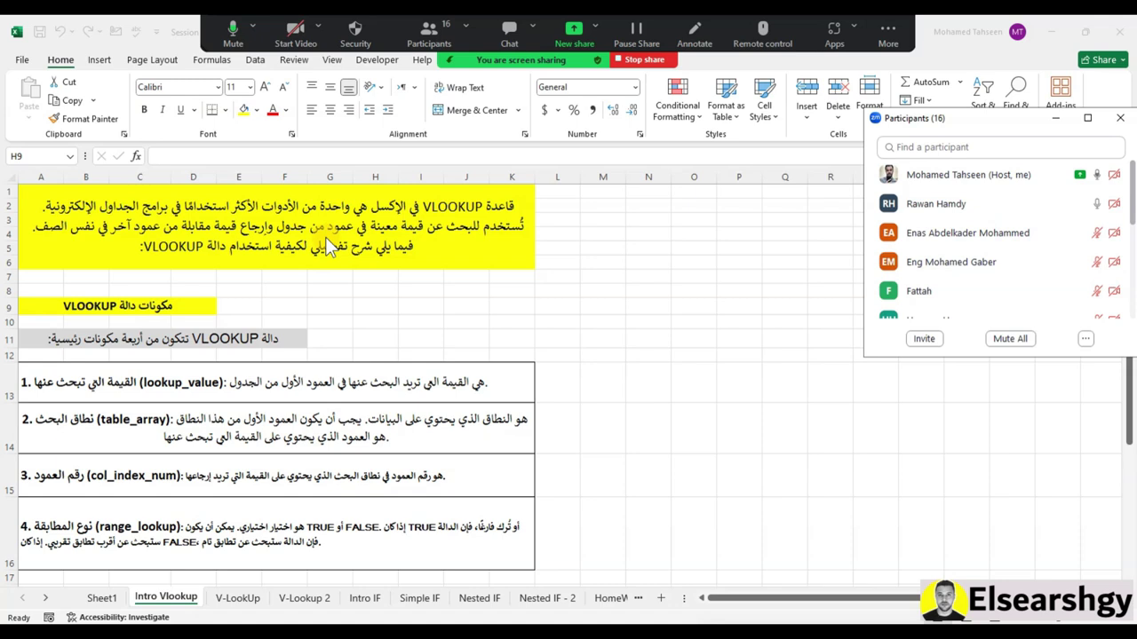
{"action": "double_click", "coordinate": [471, 224]}
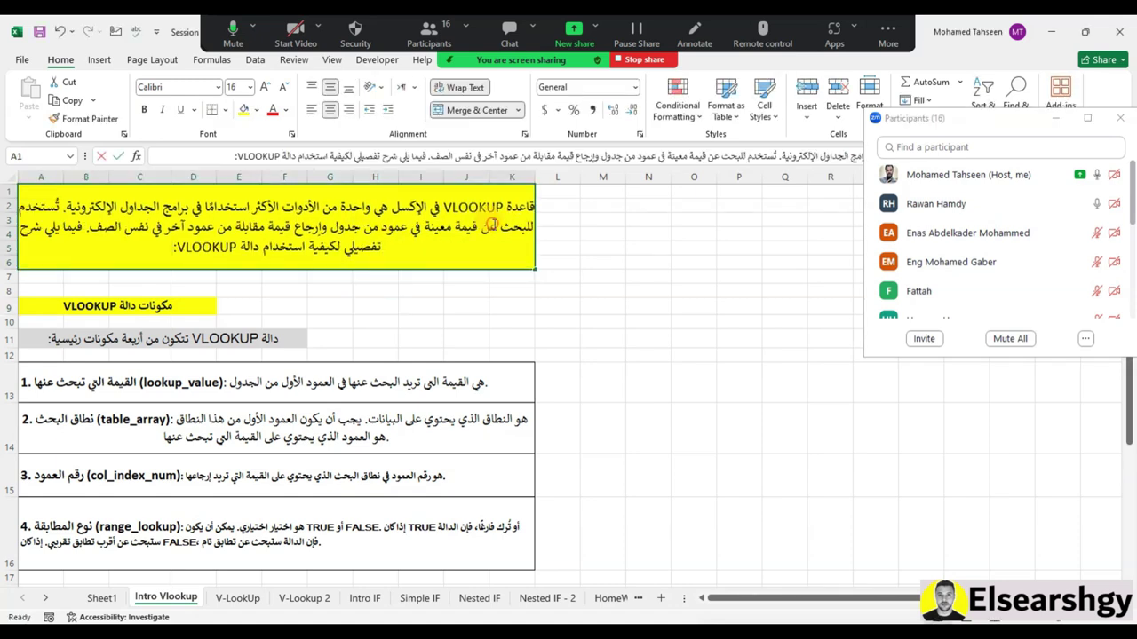
{"action": "left_click_drag", "start_coordinate": [491, 225], "coordinate": [105, 221]}
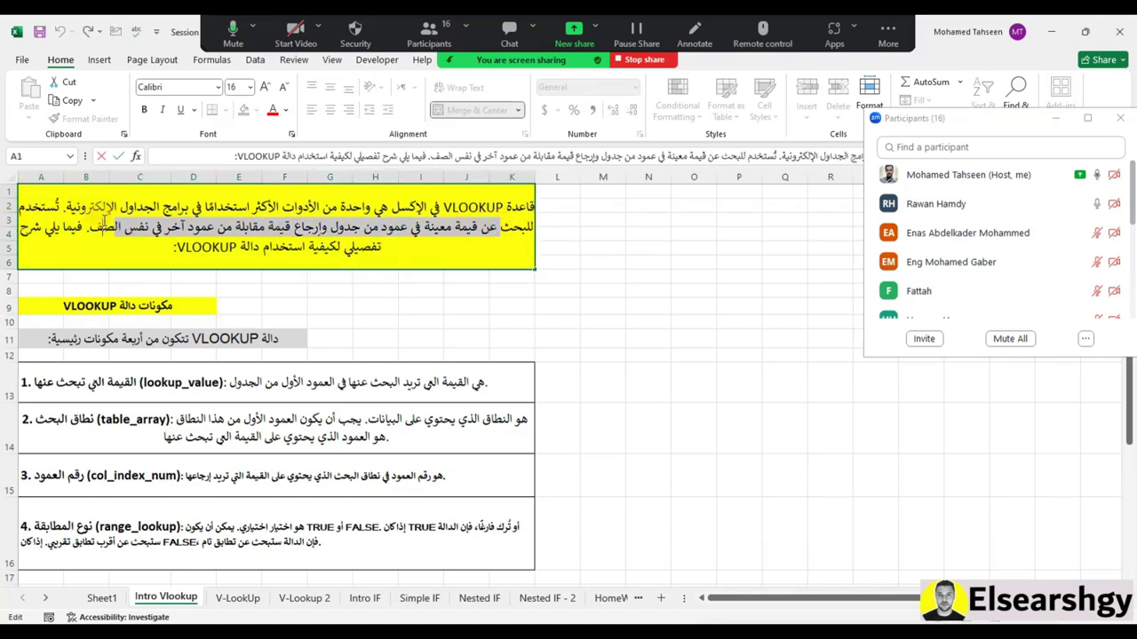
{"action": "key", "text": "Escape"}
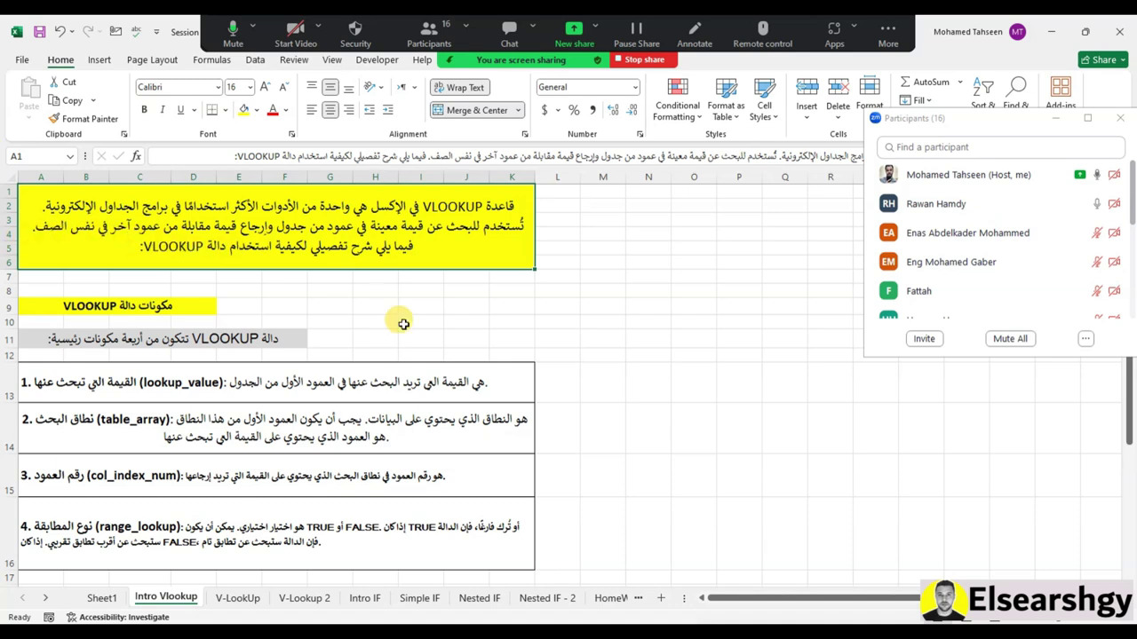
{"action": "left_click", "coordinate": [551, 290]}
{"action": "left_click_drag", "start_coordinate": [127, 285], "coordinate": [433, 278]}
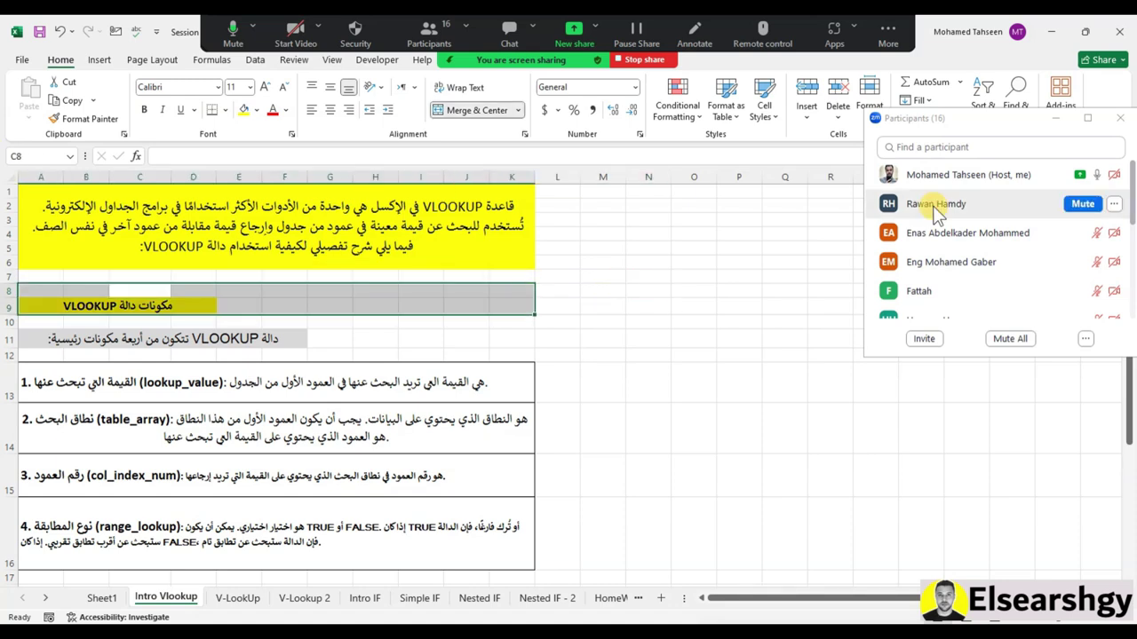
{"action": "left_click", "coordinate": [1077, 204]}
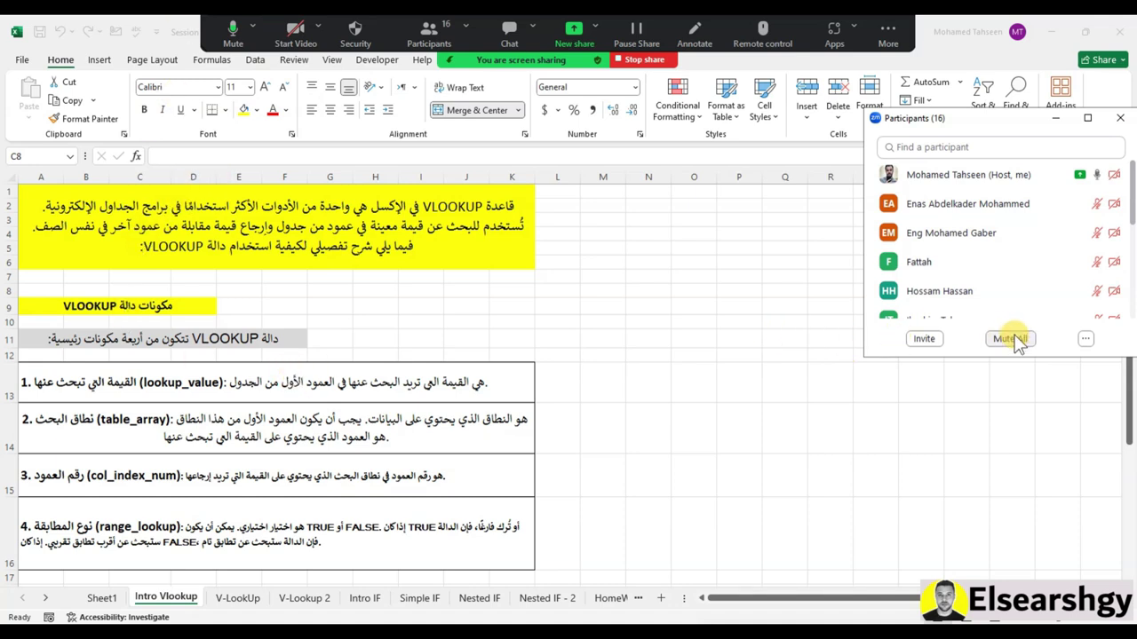
{"action": "left_click", "coordinate": [322, 271]}
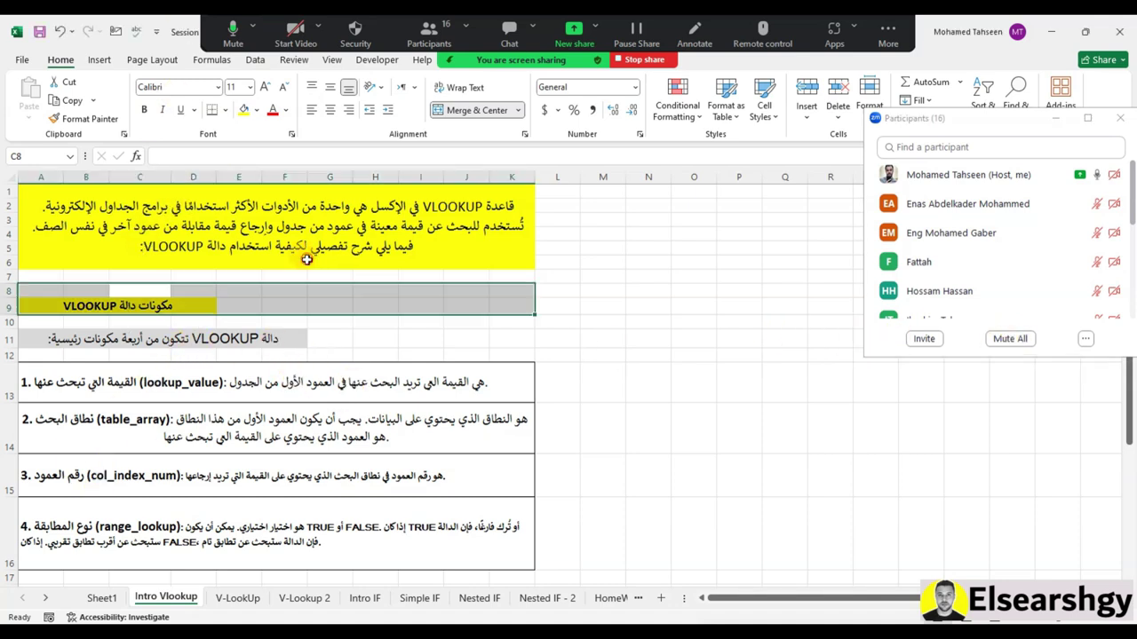
{"action": "left_click", "coordinate": [245, 215]}
{"action": "scroll", "coordinate": [295, 311], "scroll_direction": "down", "scroll_amount": 2}
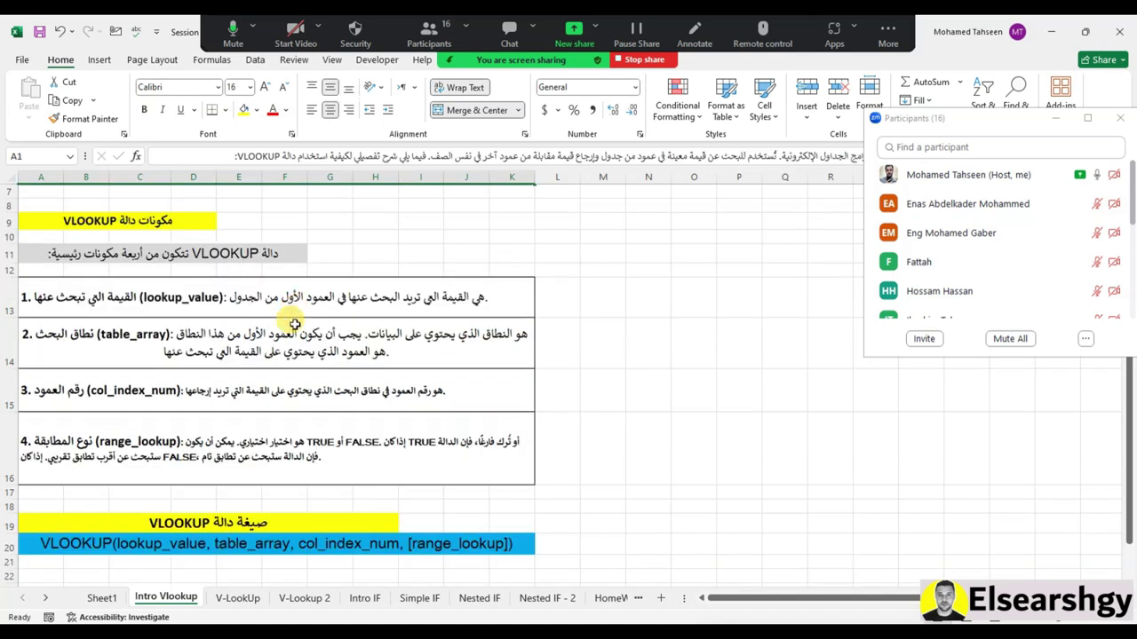
{"action": "left_click", "coordinate": [89, 224]}
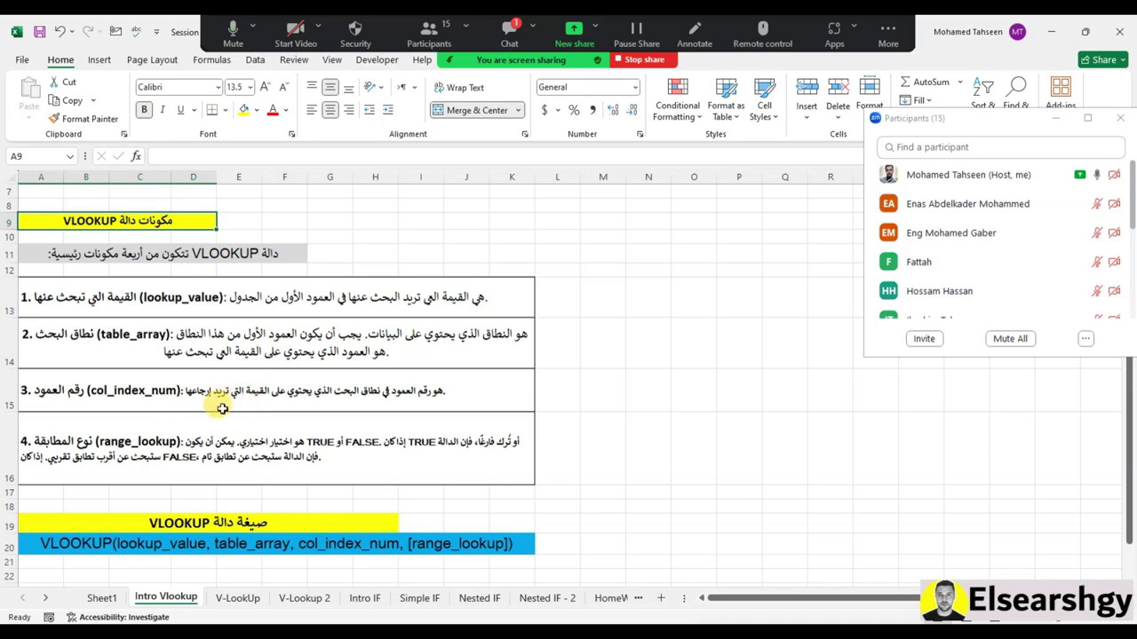
{"action": "scroll", "coordinate": [223, 409], "scroll_direction": "down", "scroll_amount": 1}
{"action": "scroll", "coordinate": [96, 343], "scroll_direction": "down", "scroll_amount": 2}
{"action": "scroll", "coordinate": [107, 391], "scroll_direction": "up", "scroll_amount": 3}
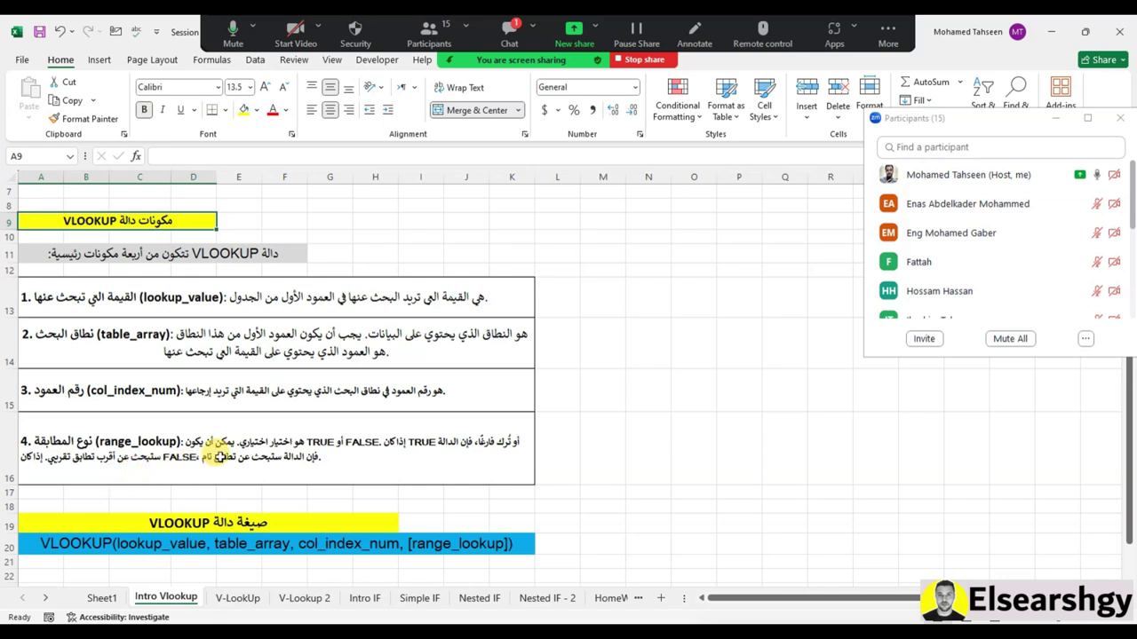
{"action": "left_click", "coordinate": [220, 457]}
{"action": "scroll", "coordinate": [222, 462], "scroll_direction": "down", "scroll_amount": 2}
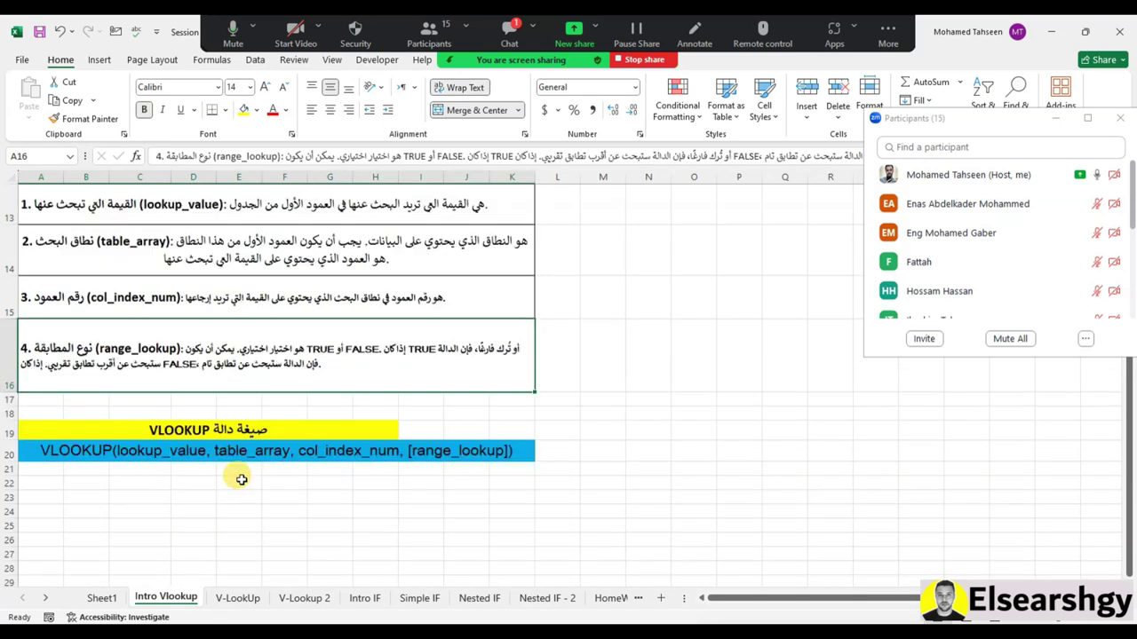
Colour the word lookup_value red in the A20 syntax and the A13 description
{"action": "left_click", "coordinate": [56, 454]}
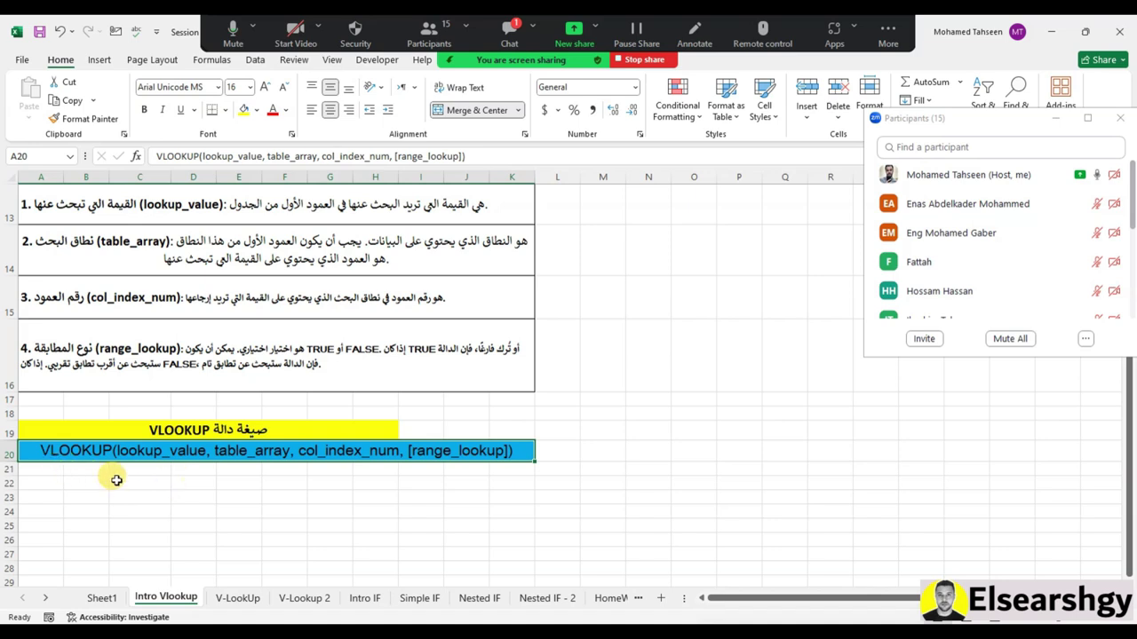
{"action": "scroll", "coordinate": [169, 451], "scroll_direction": "up", "scroll_amount": 1}
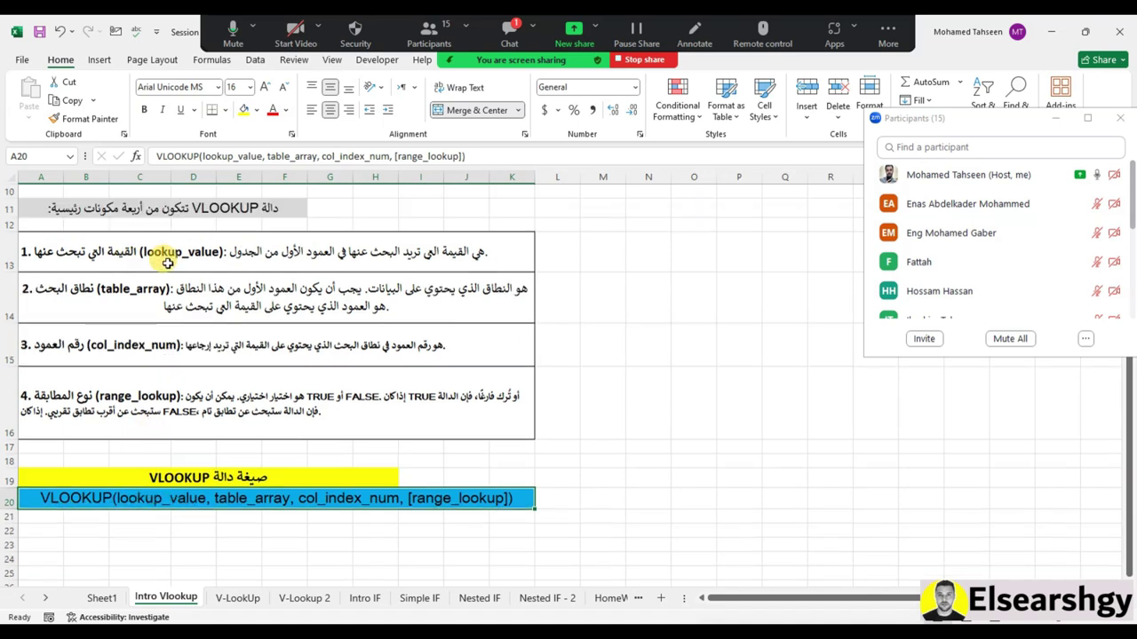
{"action": "double_click", "coordinate": [120, 500]}
{"action": "mouse_move", "coordinate": [113, 499]}
{"action": "left_mouse_down"}
{"action": "mouse_move", "coordinate": [210, 499]}
{"action": "mouse_move", "coordinate": [108, 499]}
{"action": "left_mouse_up"}
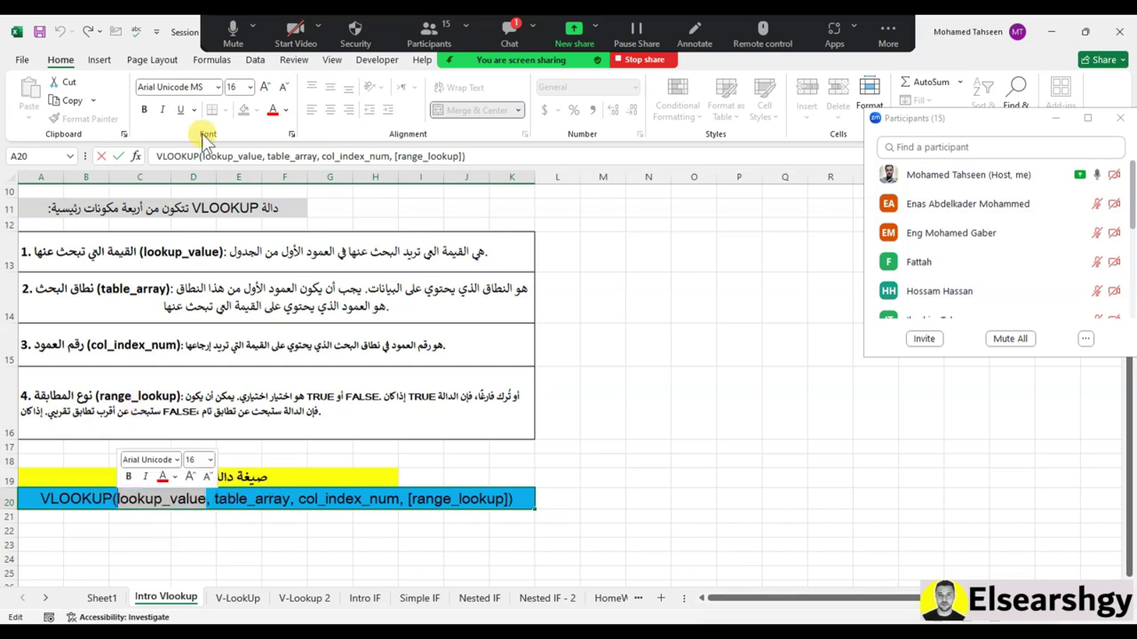
{"action": "left_click", "coordinate": [273, 109]}
{"action": "left_click", "coordinate": [248, 391]}
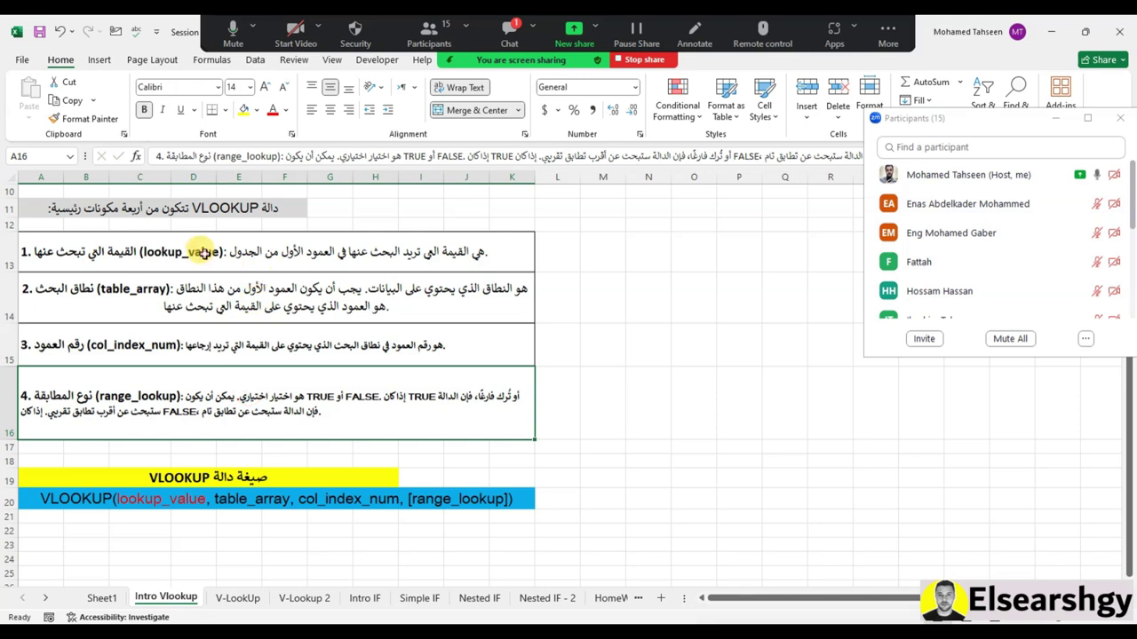
{"action": "left_click", "coordinate": [182, 251]}
{"action": "double_click", "coordinate": [144, 252]}
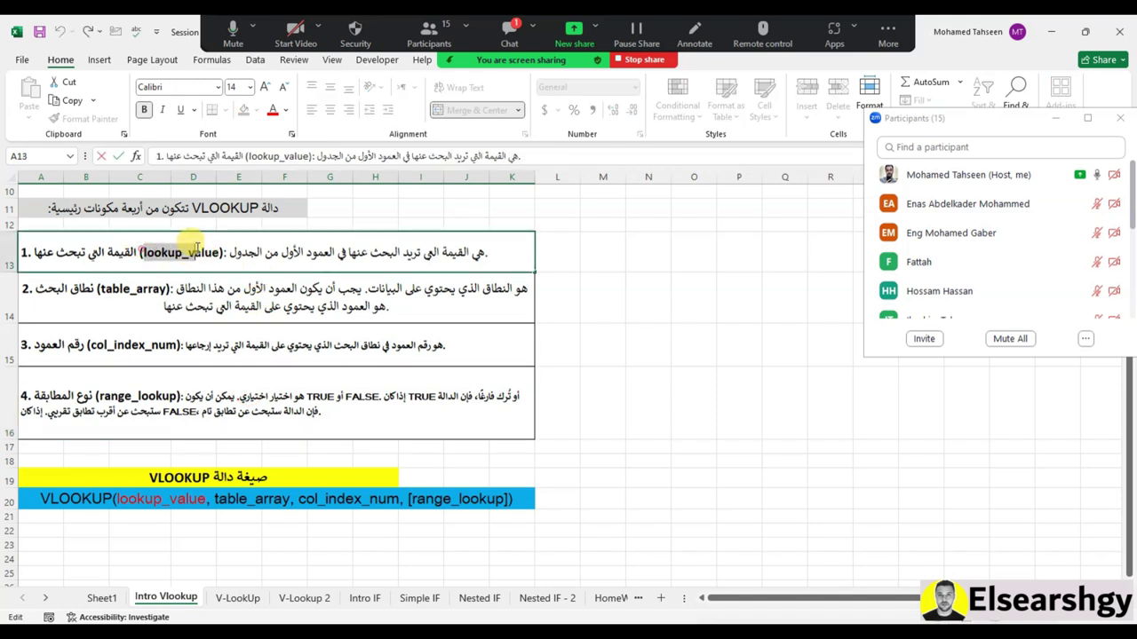
{"action": "left_click_drag", "start_coordinate": [140, 252], "coordinate": [222, 252]}
{"action": "left_click", "coordinate": [272, 109]}
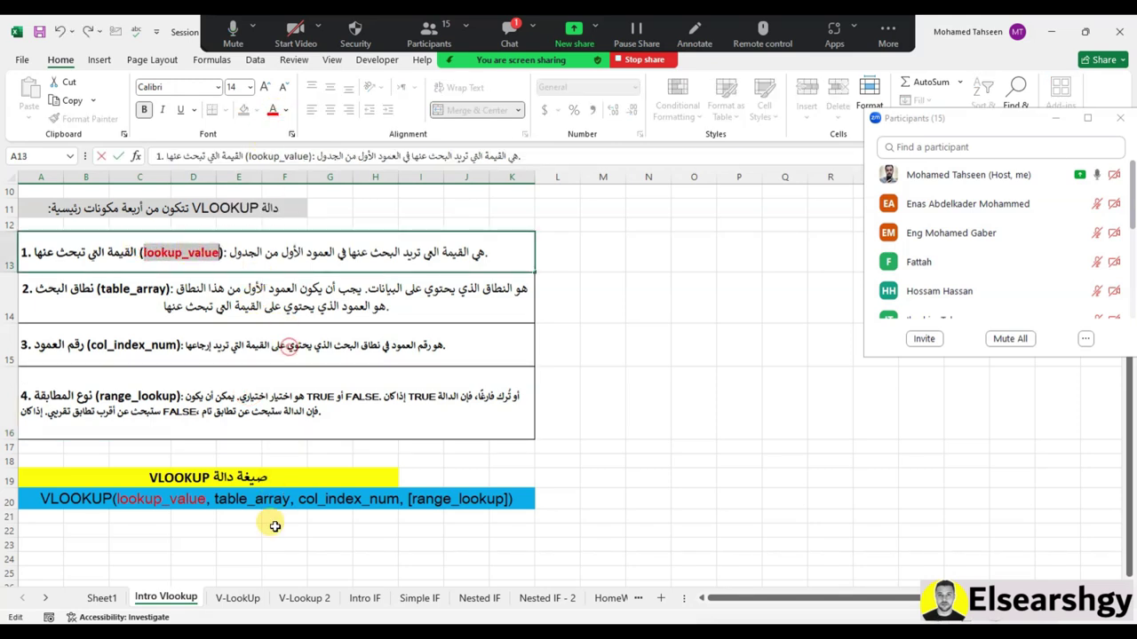
Fill the VLOOKUP syntax row 20 with yellow
{"action": "left_click", "coordinate": [214, 502]}
{"action": "double_click", "coordinate": [216, 501]}
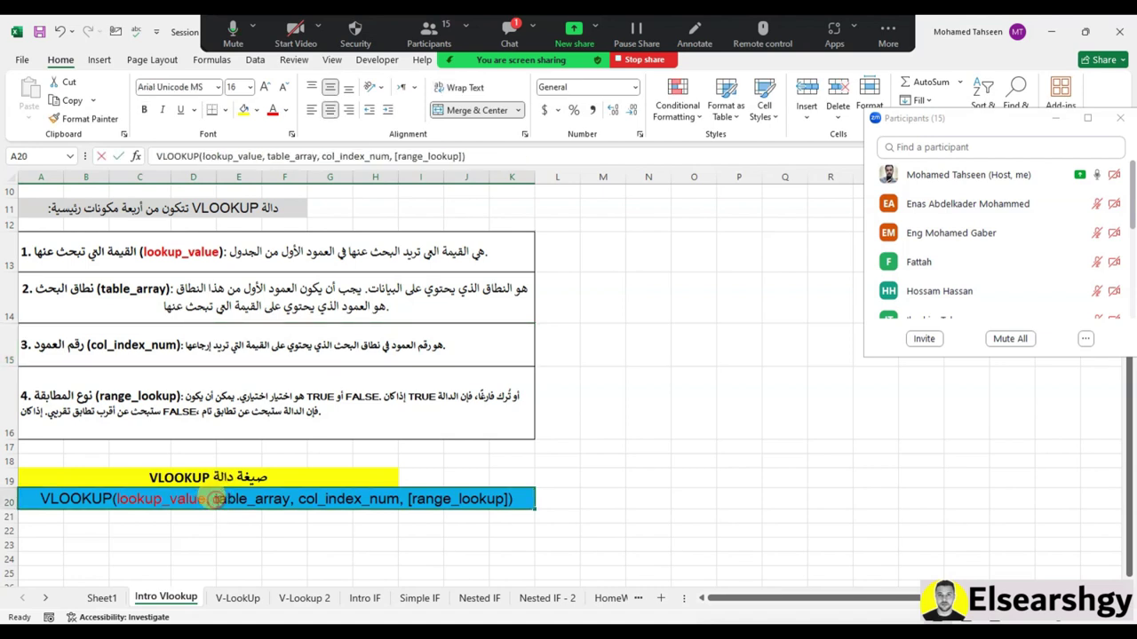
{"action": "left_click_drag", "start_coordinate": [213, 499], "coordinate": [290, 499]}
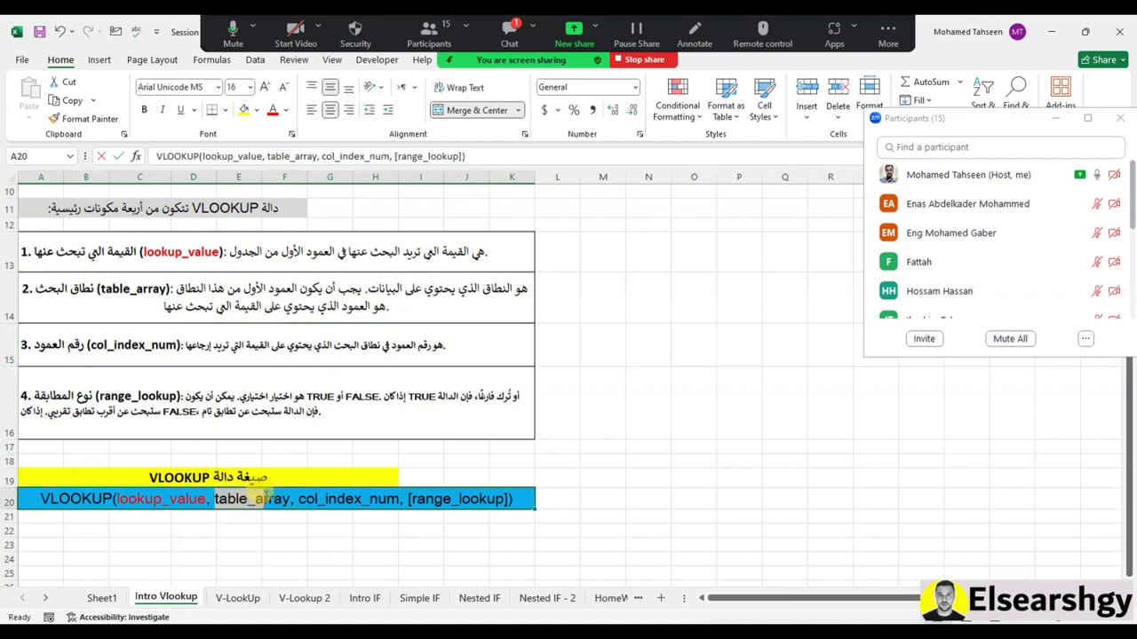
{"action": "left_click", "coordinate": [285, 110]}
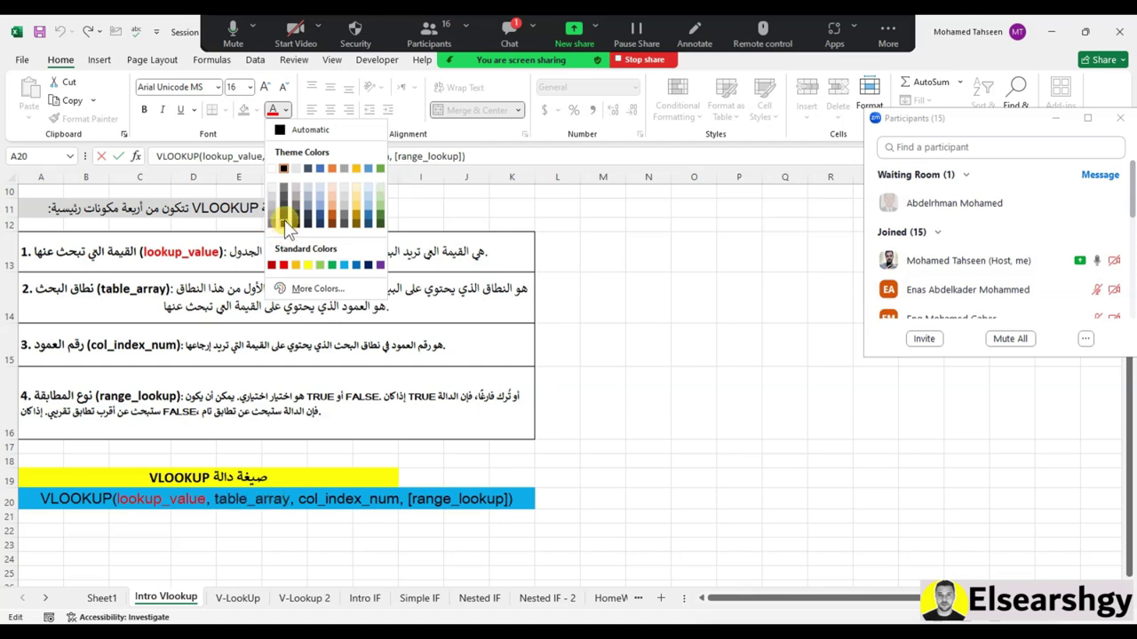
{"action": "key", "text": "Escape"}
{"action": "key", "text": "Escape"}
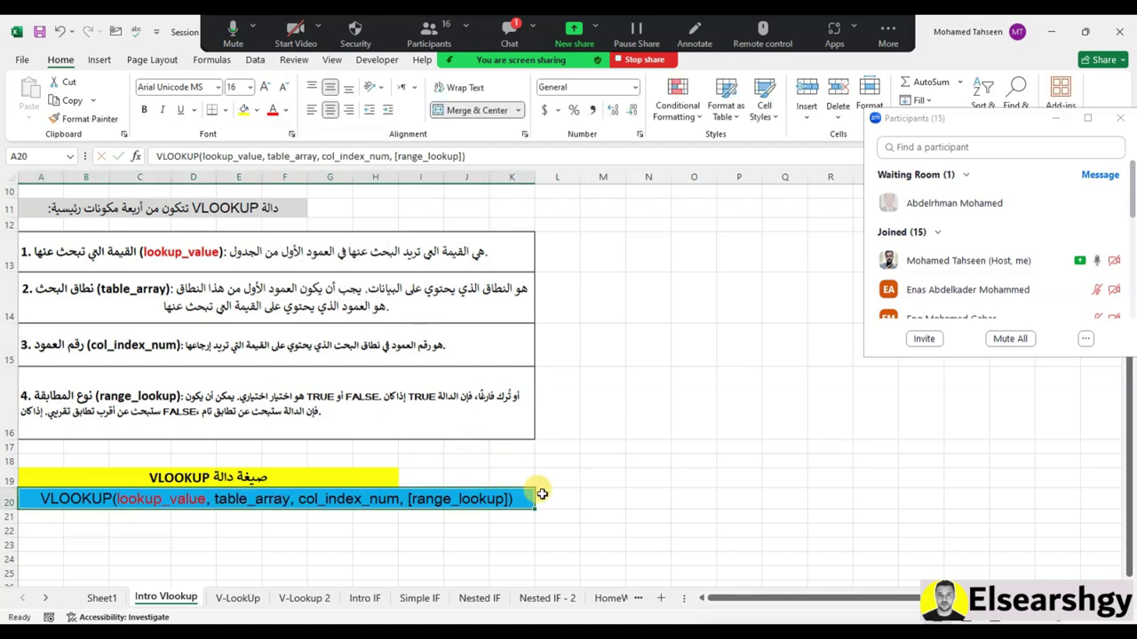
{"action": "left_click", "coordinate": [258, 111]}
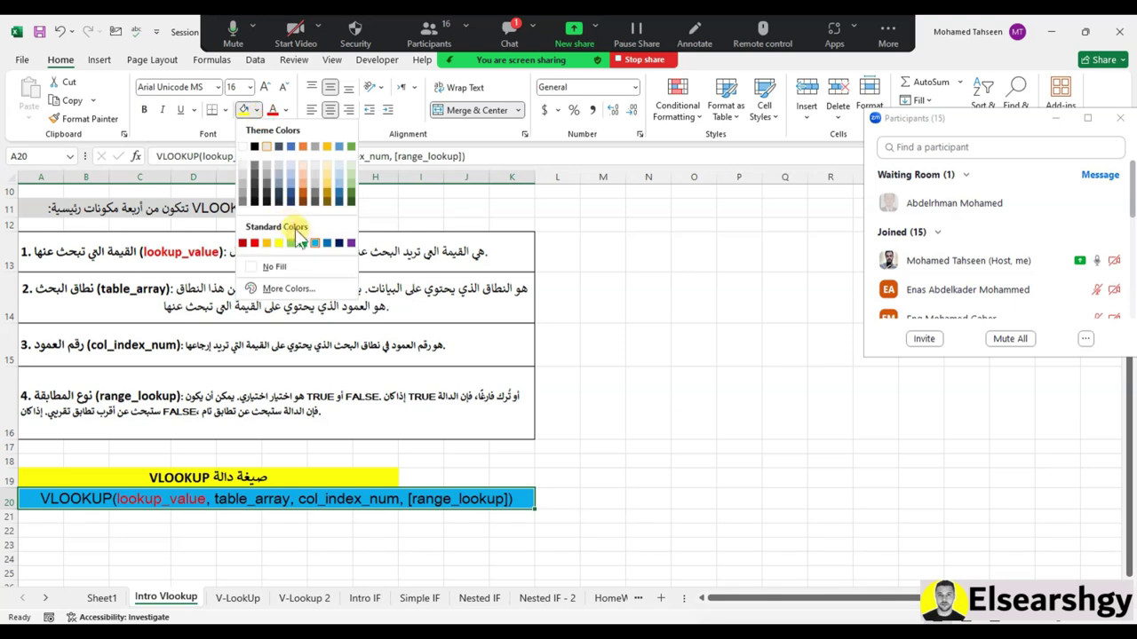
{"action": "left_click", "coordinate": [276, 242]}
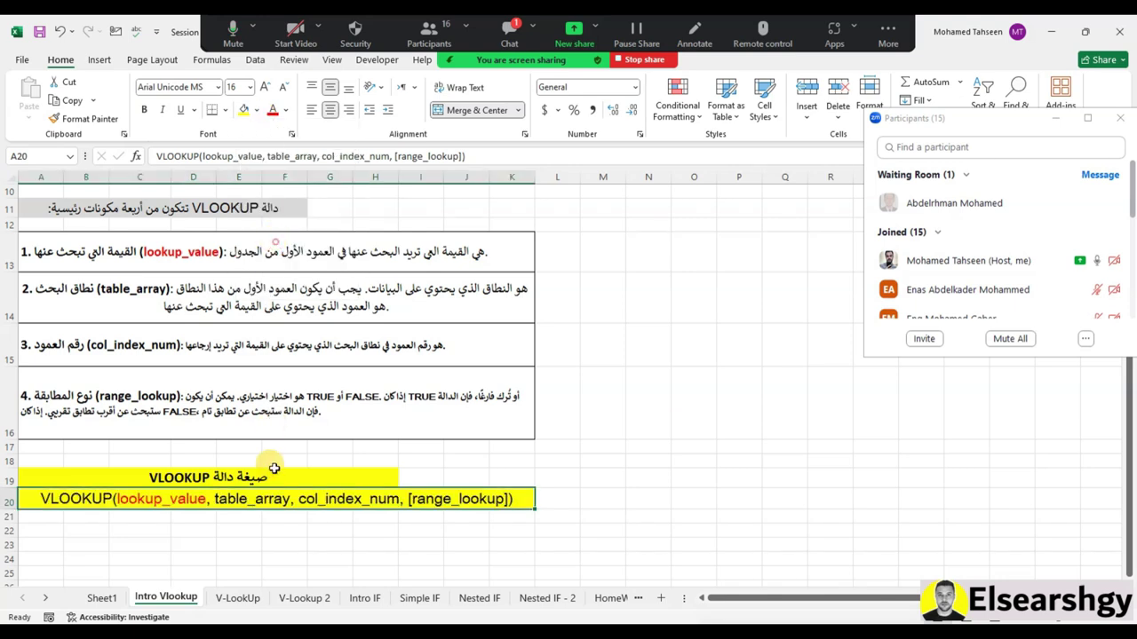
Colour table_array light blue in the A20 syntax and the A14 item 2 text
{"action": "left_click", "coordinate": [249, 500]}
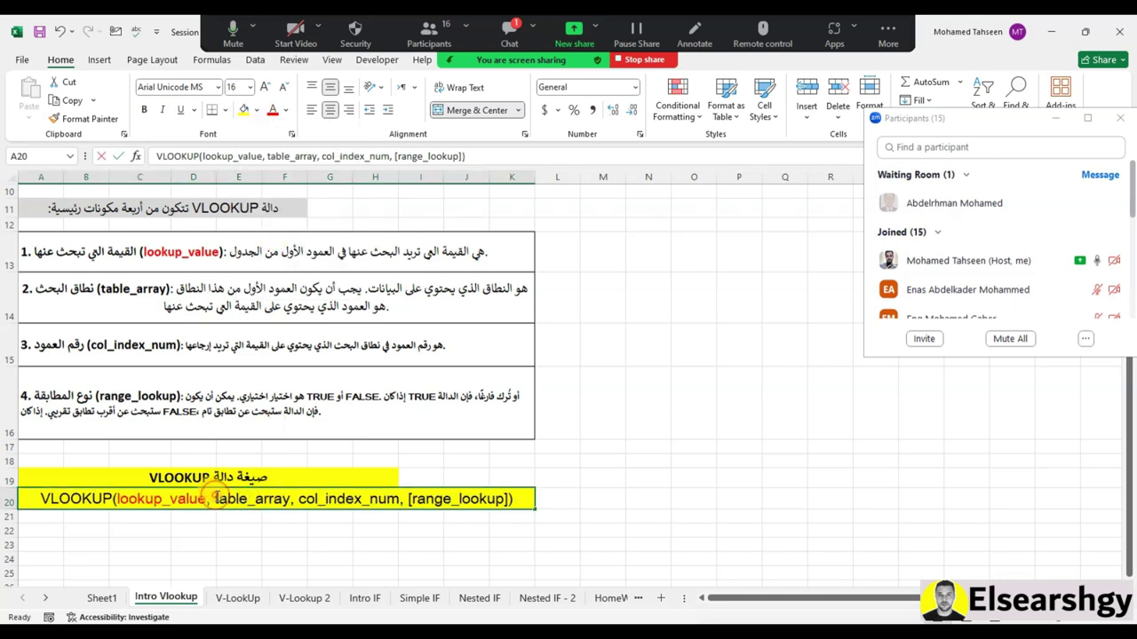
{"action": "left_click_drag", "start_coordinate": [216, 499], "coordinate": [291, 499]}
{"action": "left_click", "coordinate": [285, 110]}
{"action": "left_click", "coordinate": [369, 166]}
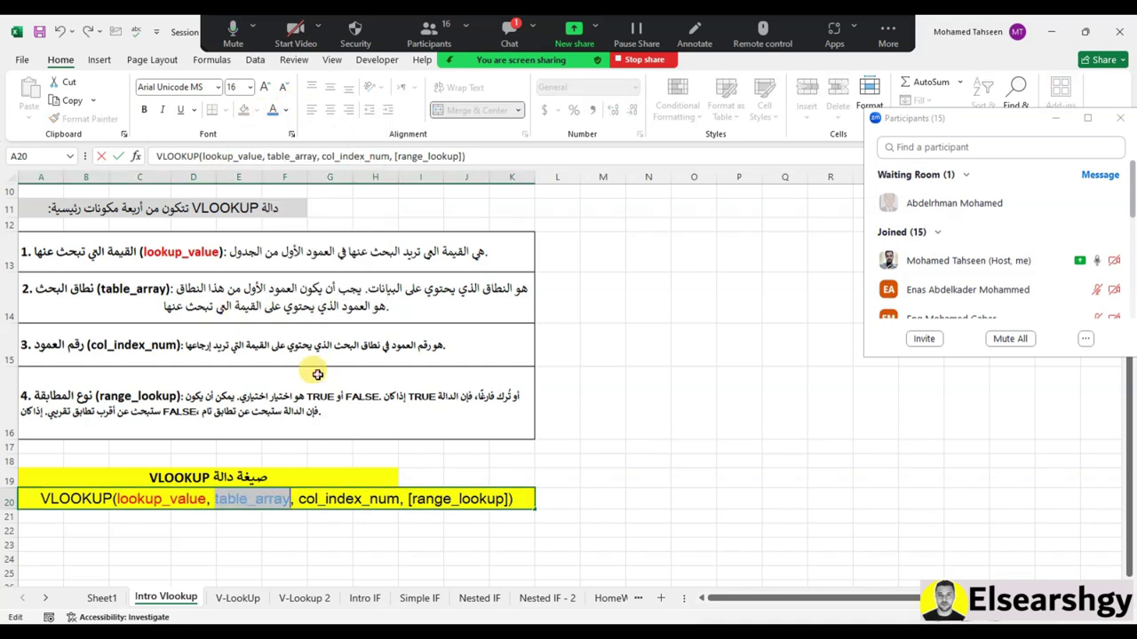
{"action": "left_click", "coordinate": [316, 373]}
{"action": "left_click", "coordinate": [104, 289]}
{"action": "double_click", "coordinate": [104, 290]}
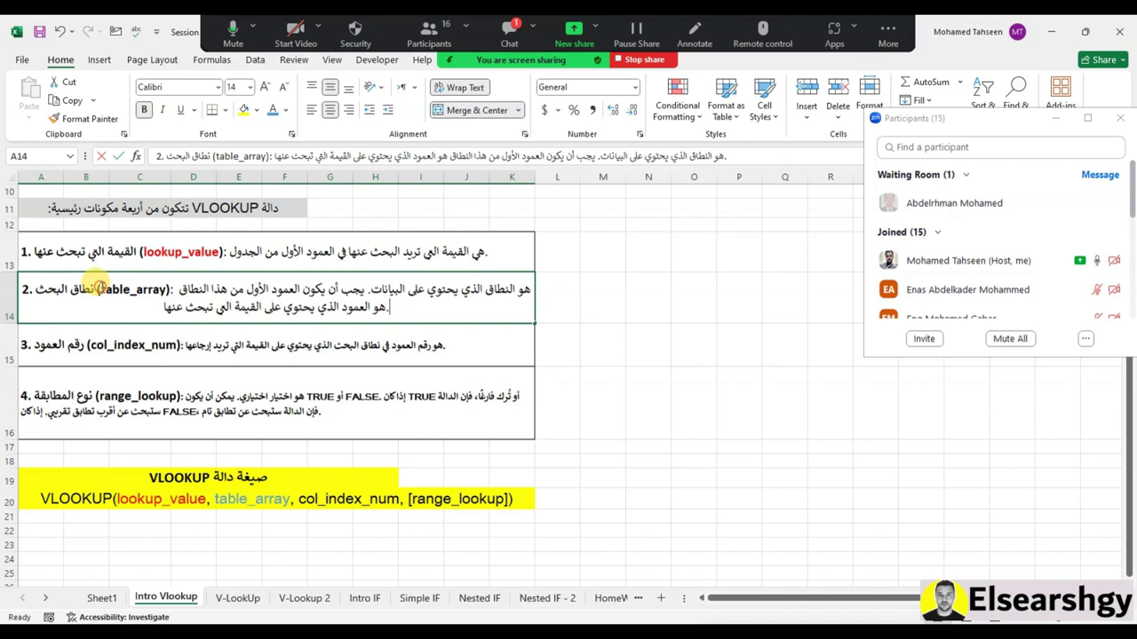
{"action": "left_click_drag", "start_coordinate": [101, 290], "coordinate": [170, 291]}
{"action": "left_click", "coordinate": [273, 111]}
{"action": "left_click", "coordinate": [200, 364]}
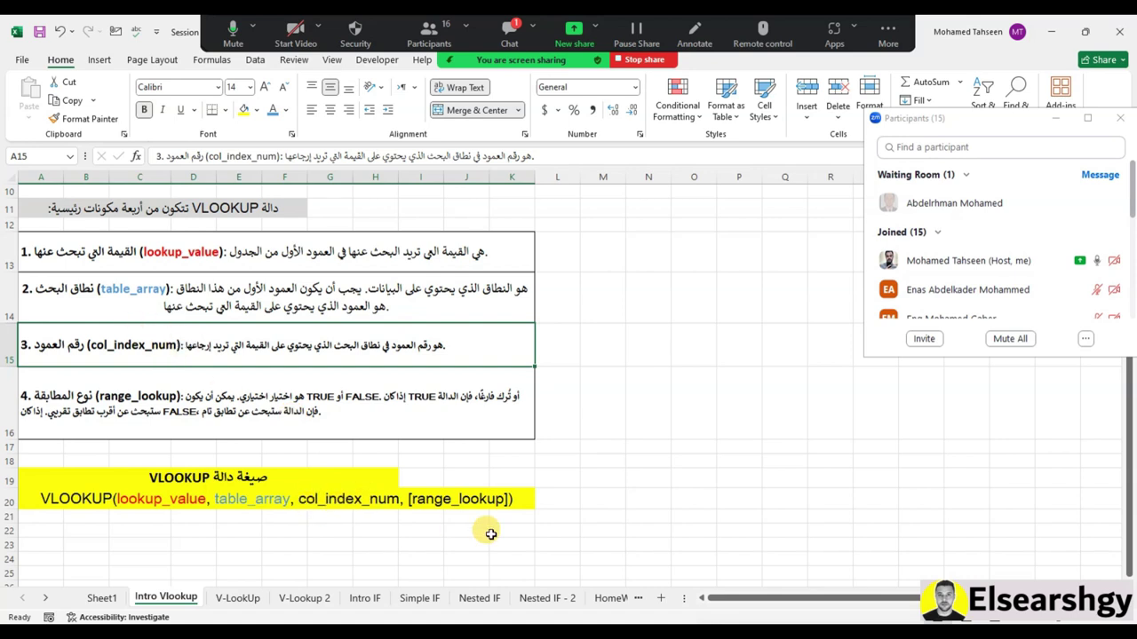
Admit the waiting Zoom participant, then move to the V-LookUp sheet
{"action": "left_click", "coordinate": [423, 503]}
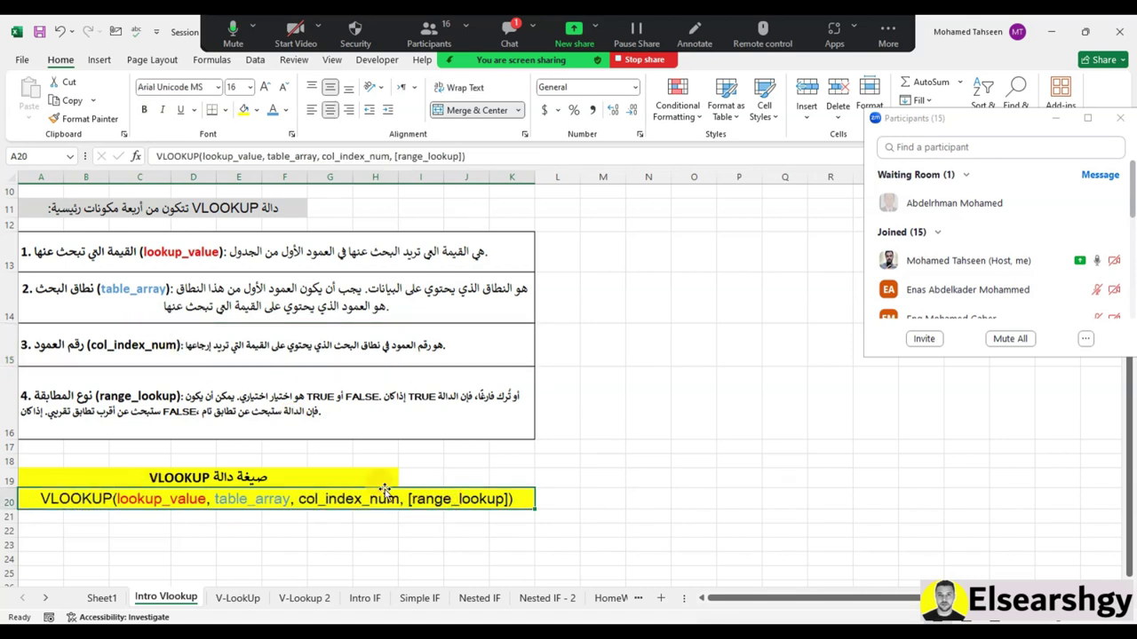
{"action": "left_click", "coordinate": [1062, 201]}
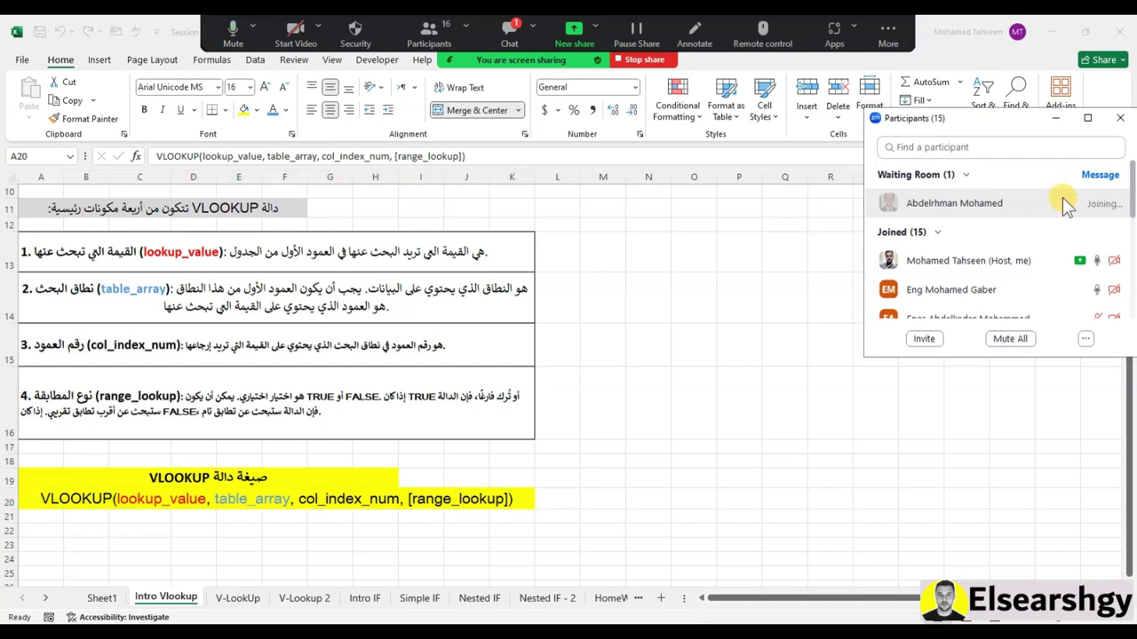
{"action": "scroll", "coordinate": [444, 302], "scroll_direction": "up", "scroll_amount": 2}
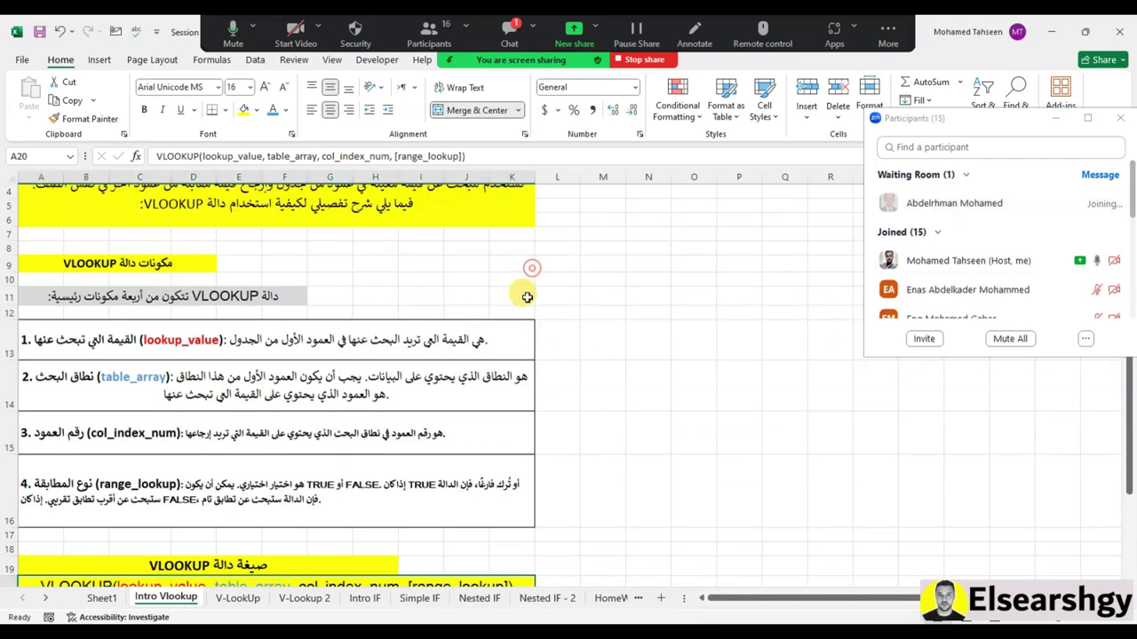
{"action": "scroll", "coordinate": [462, 396], "scroll_direction": "up", "scroll_amount": 1}
{"action": "scroll", "coordinate": [456, 399], "scroll_direction": "down", "scroll_amount": 4}
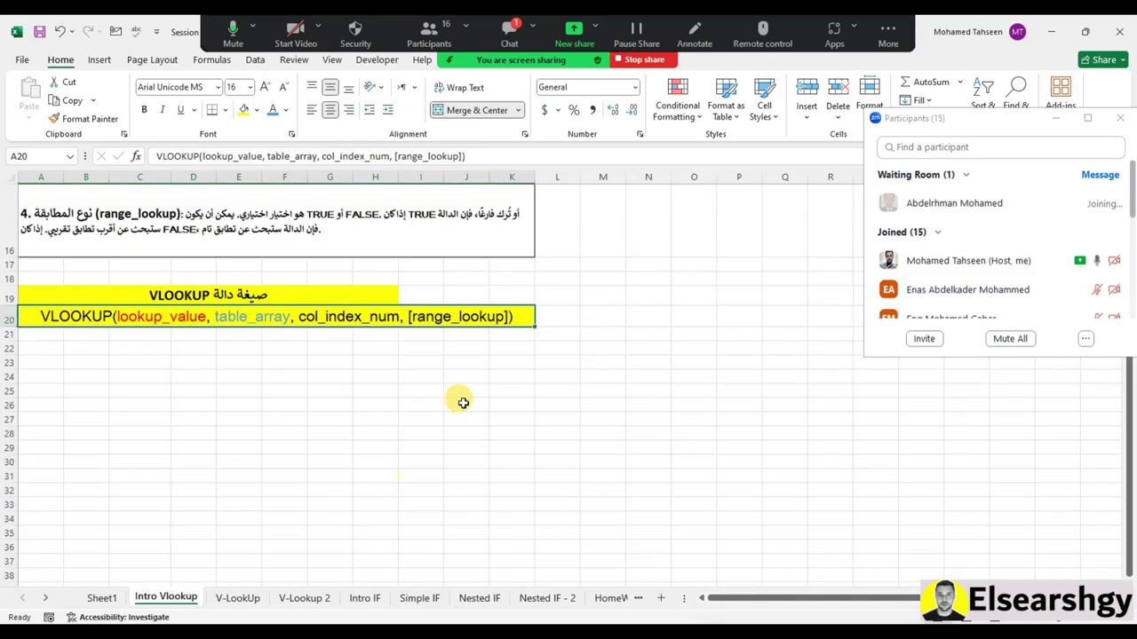
{"action": "scroll", "coordinate": [432, 386], "scroll_direction": "up", "scroll_amount": 1}
{"action": "scroll", "coordinate": [432, 387], "scroll_direction": "up", "scroll_amount": 3}
{"action": "scroll", "coordinate": [390, 293], "scroll_direction": "down", "scroll_amount": 1}
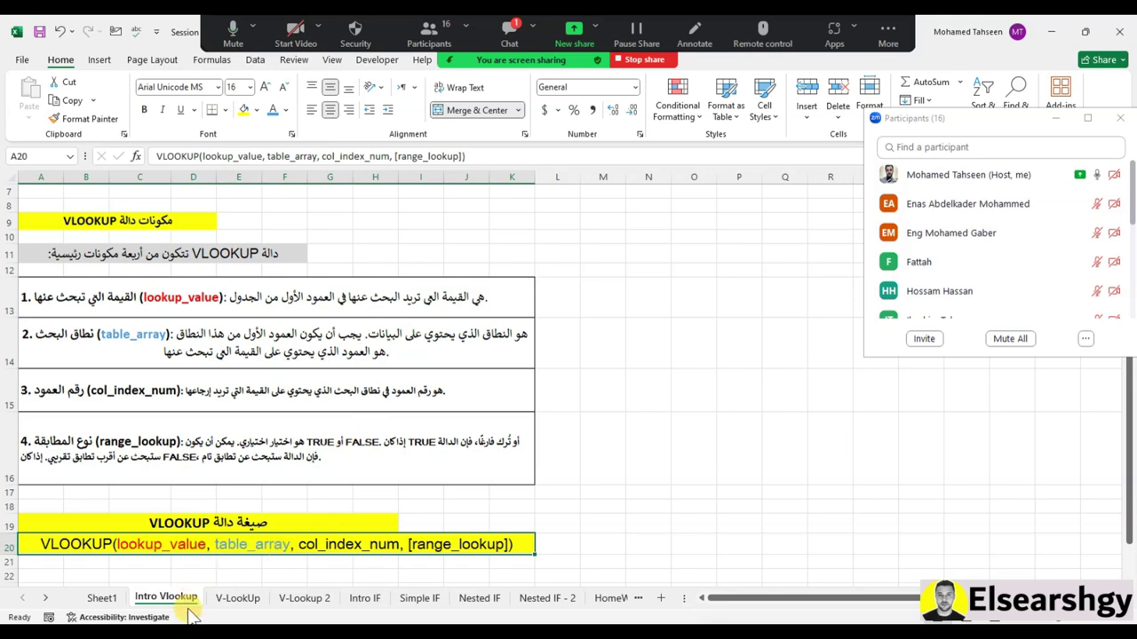
{"action": "left_click", "coordinate": [220, 598]}
{"action": "scroll", "coordinate": [398, 355], "scroll_direction": "left", "scroll_amount": 3}
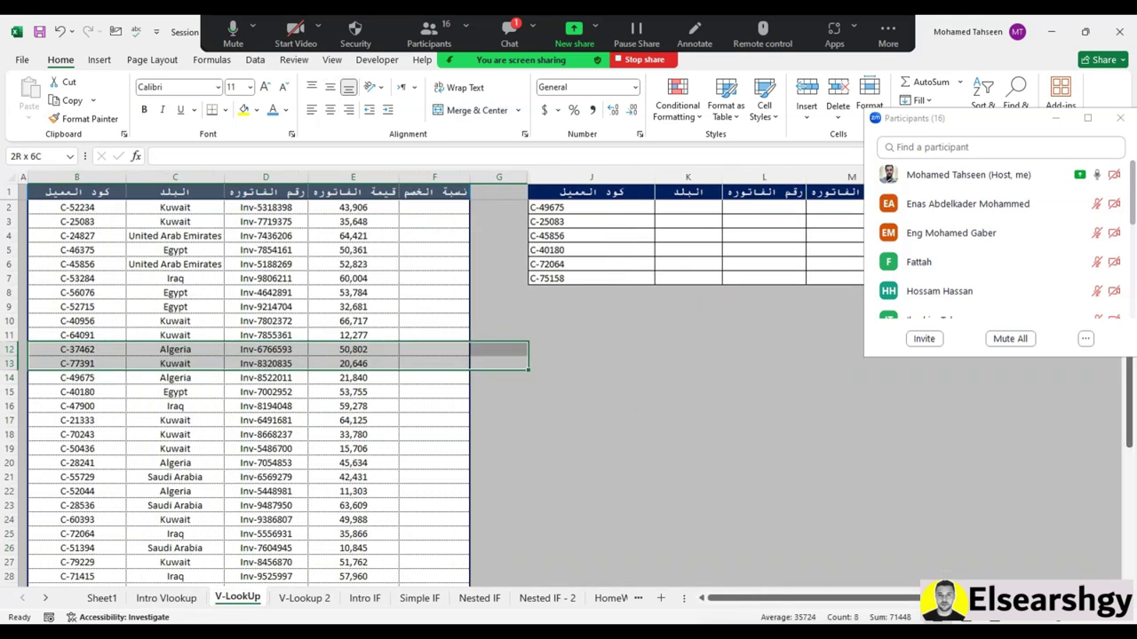
{"action": "left_click", "coordinate": [352, 278]}
{"action": "left_click", "coordinate": [1120, 118]}
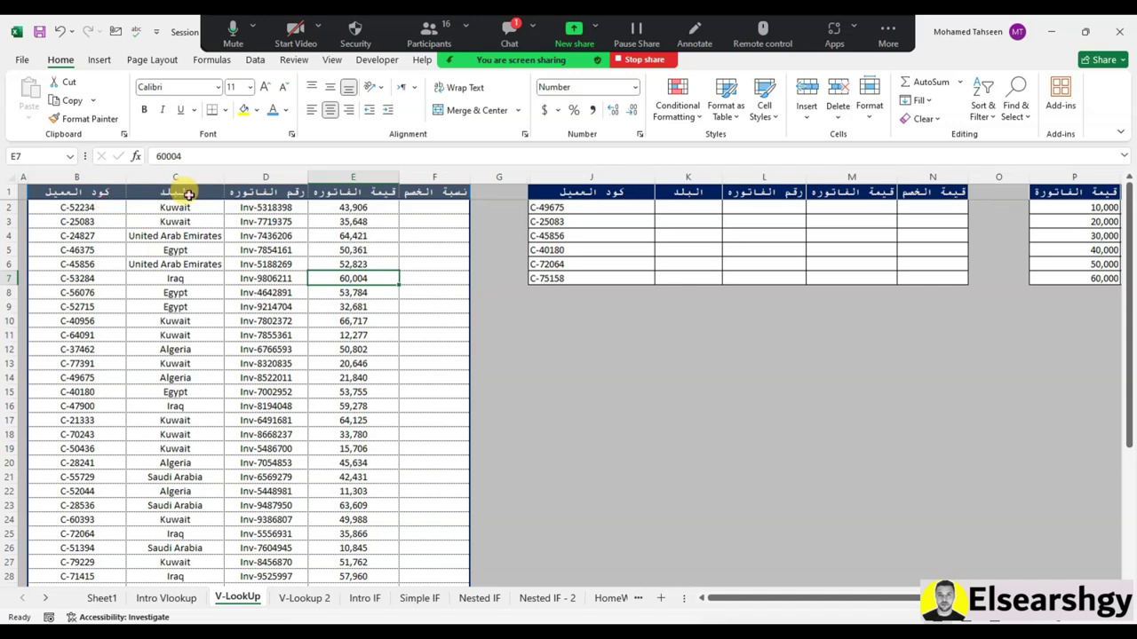
{"action": "left_click_drag", "start_coordinate": [391, 210], "coordinate": [391, 195]}
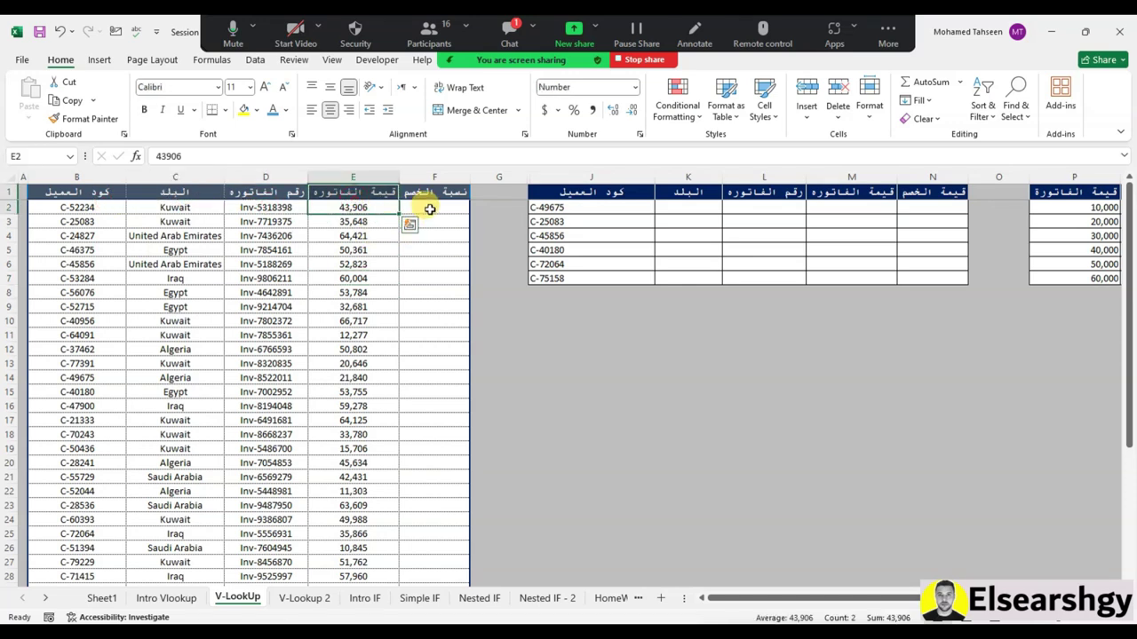
{"action": "left_click", "coordinate": [430, 209]}
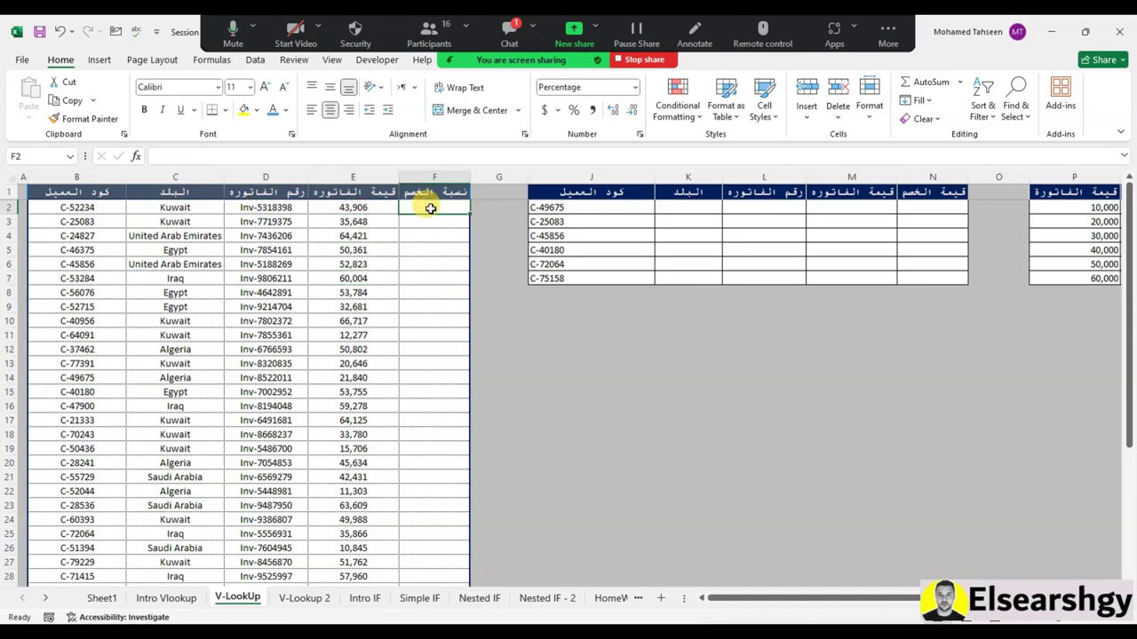
{"action": "left_click", "coordinate": [94, 222]}
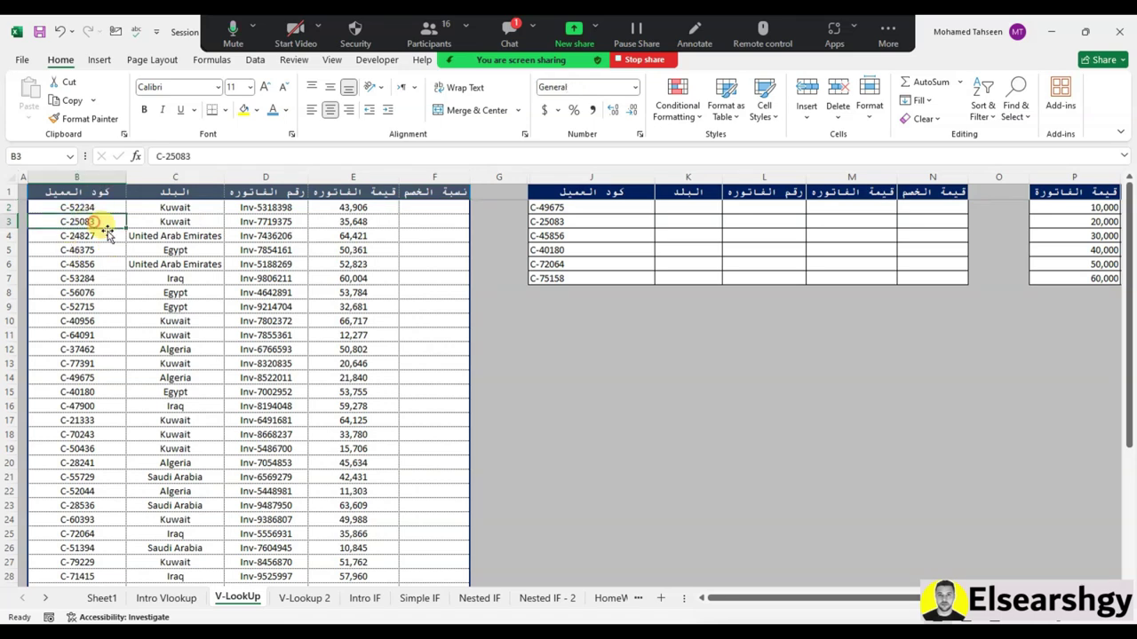
{"action": "left_click", "coordinate": [203, 235]}
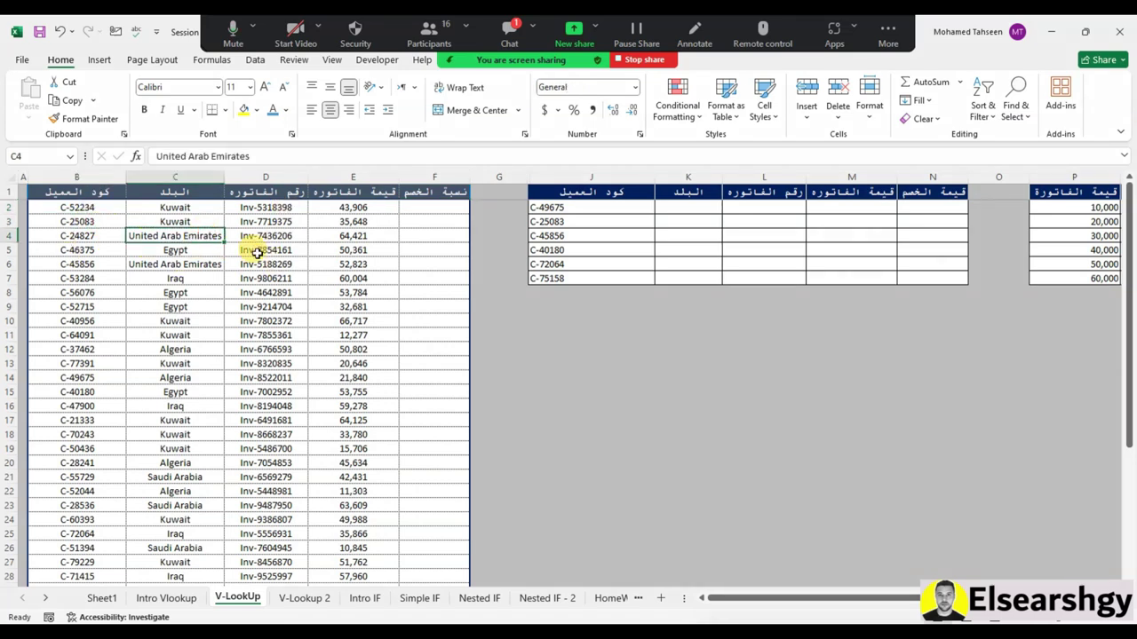
{"action": "left_click", "coordinate": [364, 247]}
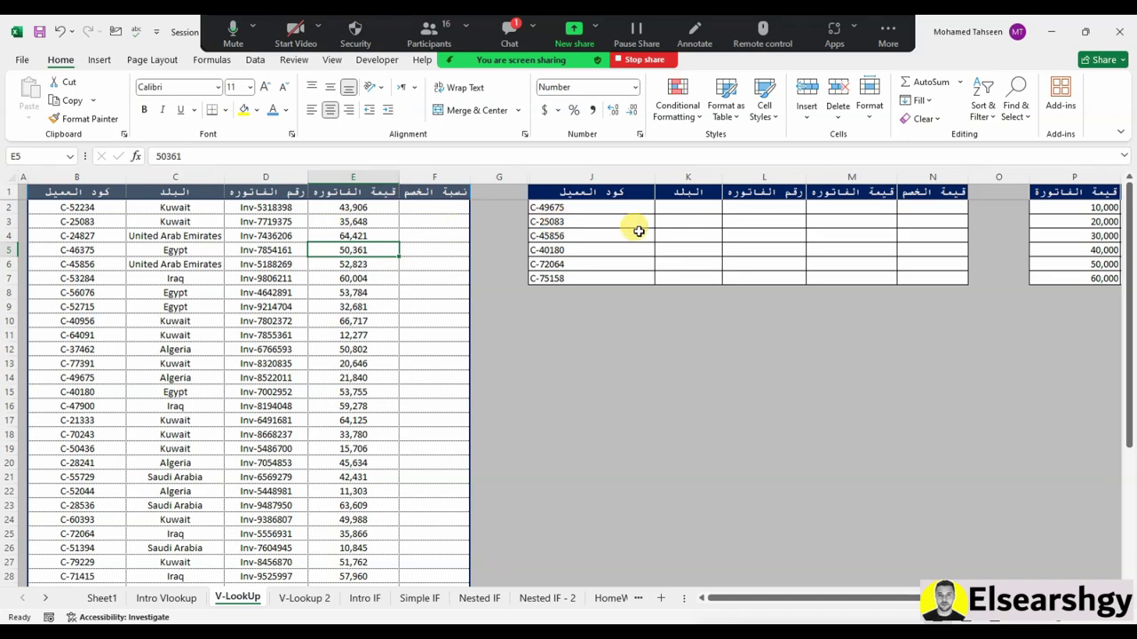
{"action": "left_click_drag", "start_coordinate": [584, 208], "coordinate": [586, 278]}
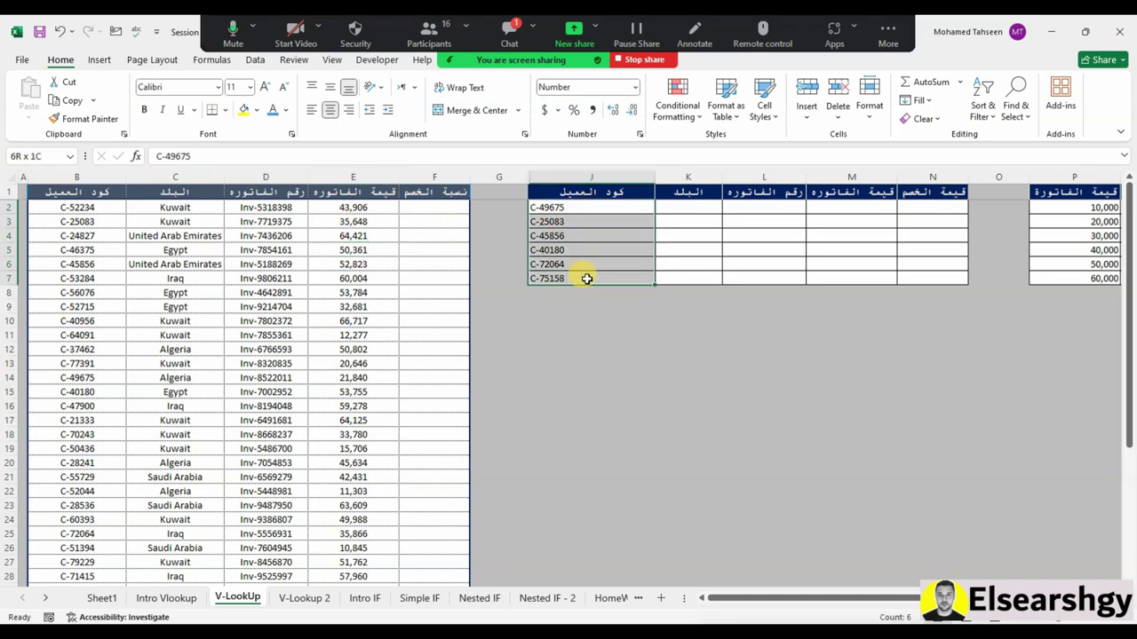
{"action": "left_click", "coordinate": [568, 236]}
{"action": "left_click", "coordinate": [689, 221]}
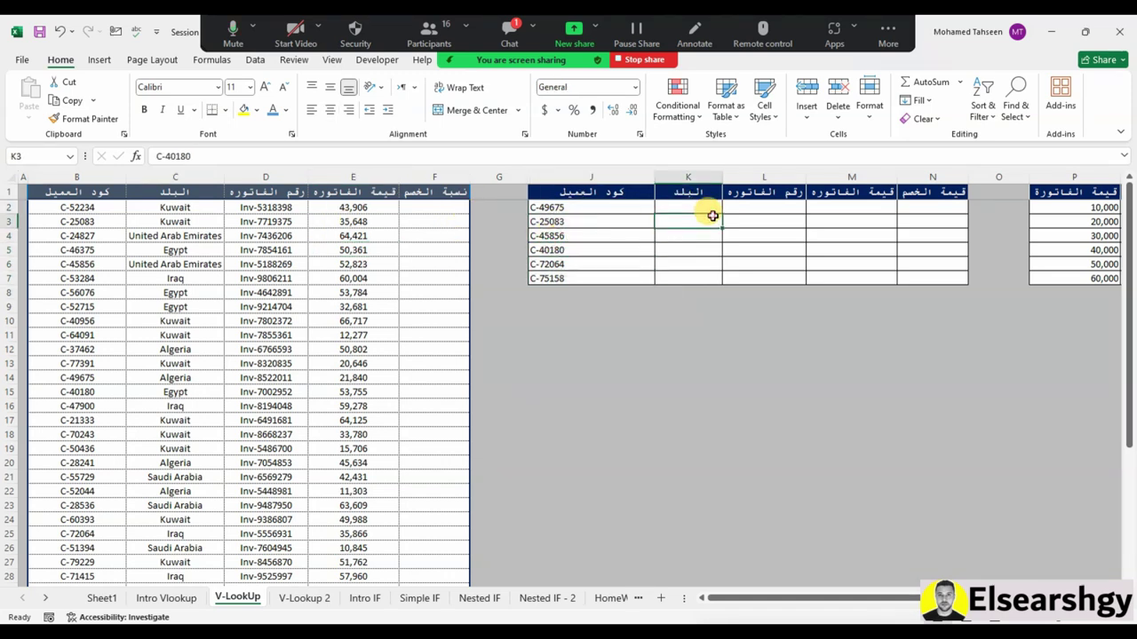
{"action": "left_click", "coordinate": [789, 222]}
{"action": "left_click", "coordinate": [845, 215]}
{"action": "left_click", "coordinate": [948, 223]}
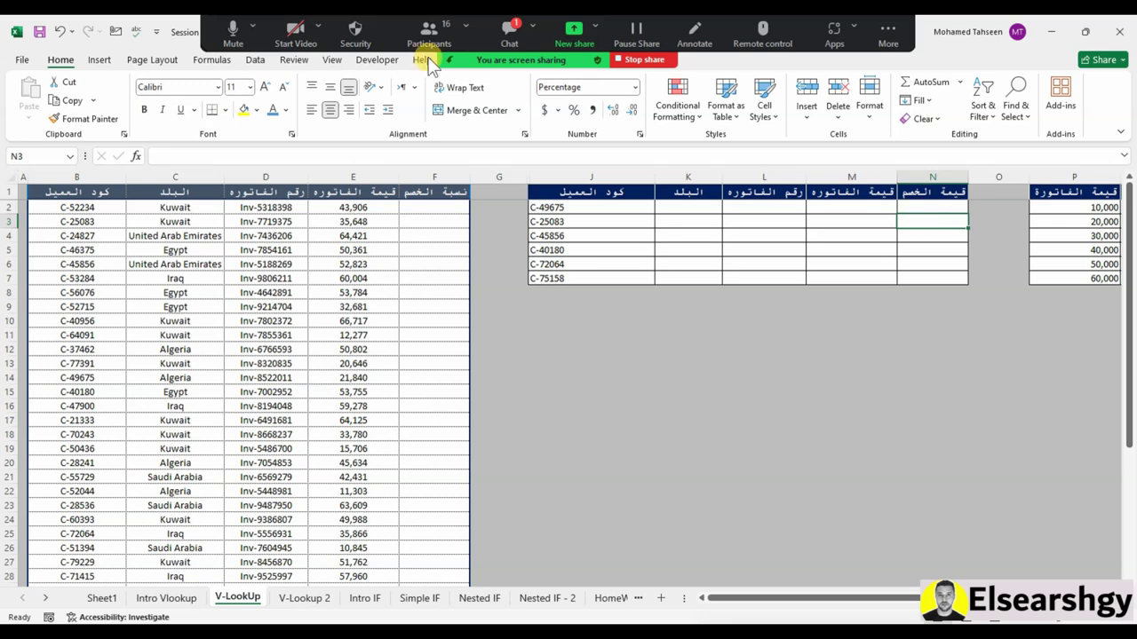
{"action": "left_click", "coordinate": [429, 31]}
{"action": "mouse_move", "coordinate": [959, 118]}
{"action": "left_mouse_down"}
{"action": "mouse_move", "coordinate": [955, 322]}
{"action": "mouse_move", "coordinate": [940, 325]}
{"action": "left_mouse_up"}
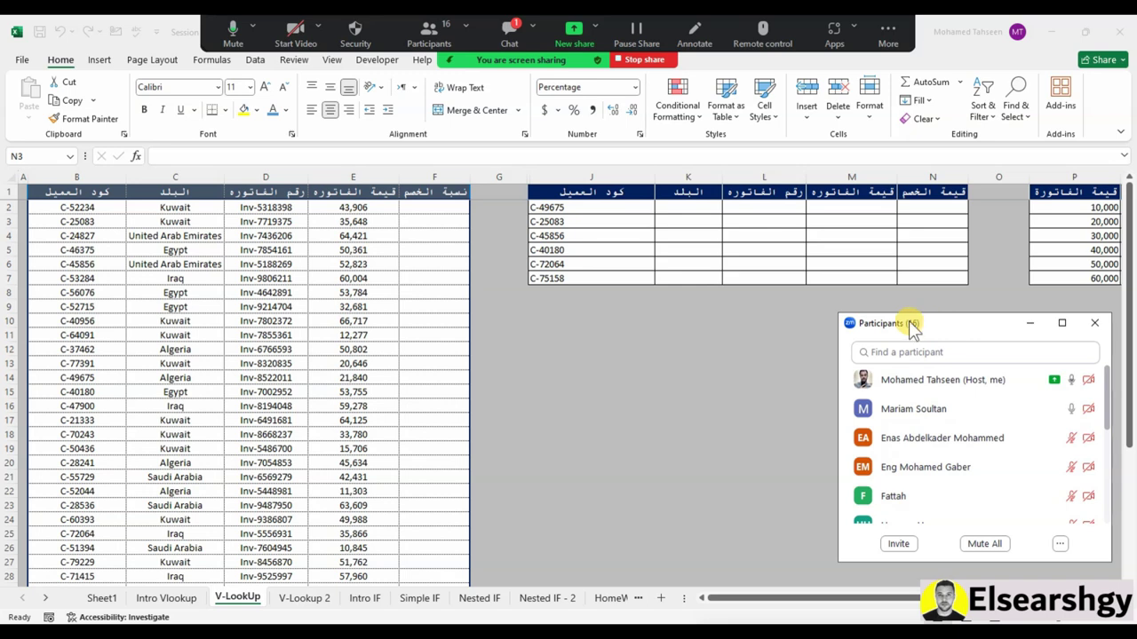
{"action": "left_click", "coordinate": [597, 211]}
{"action": "left_click_drag", "start_coordinate": [599, 208], "coordinate": [599, 275]}
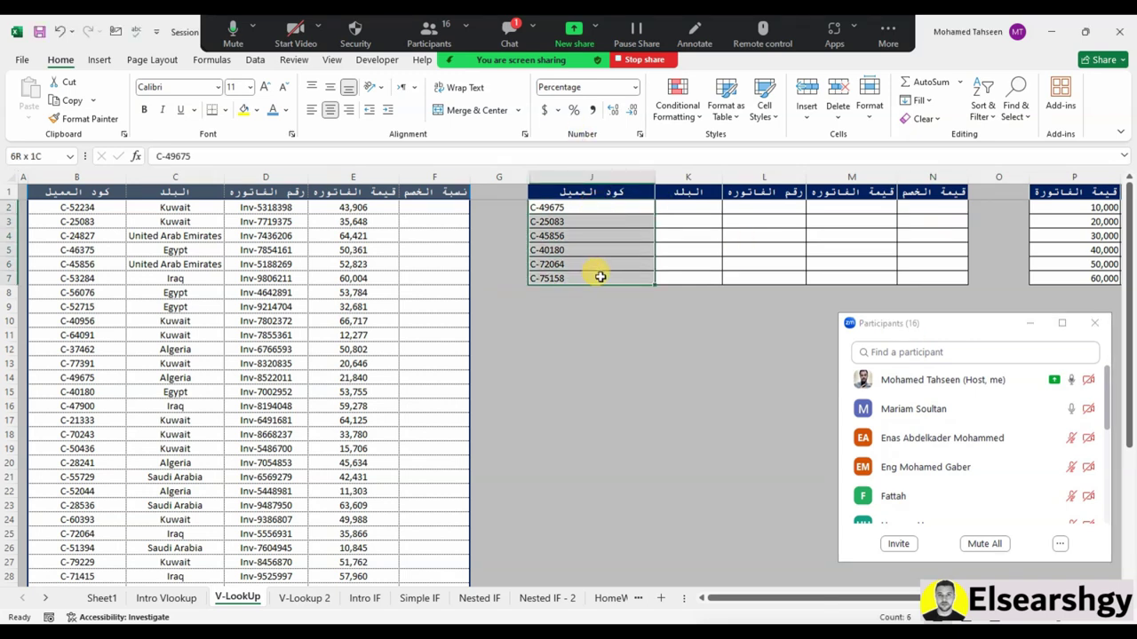
{"action": "left_click", "coordinate": [702, 208]}
{"action": "left_click_drag", "start_coordinate": [702, 208], "coordinate": [701, 275]}
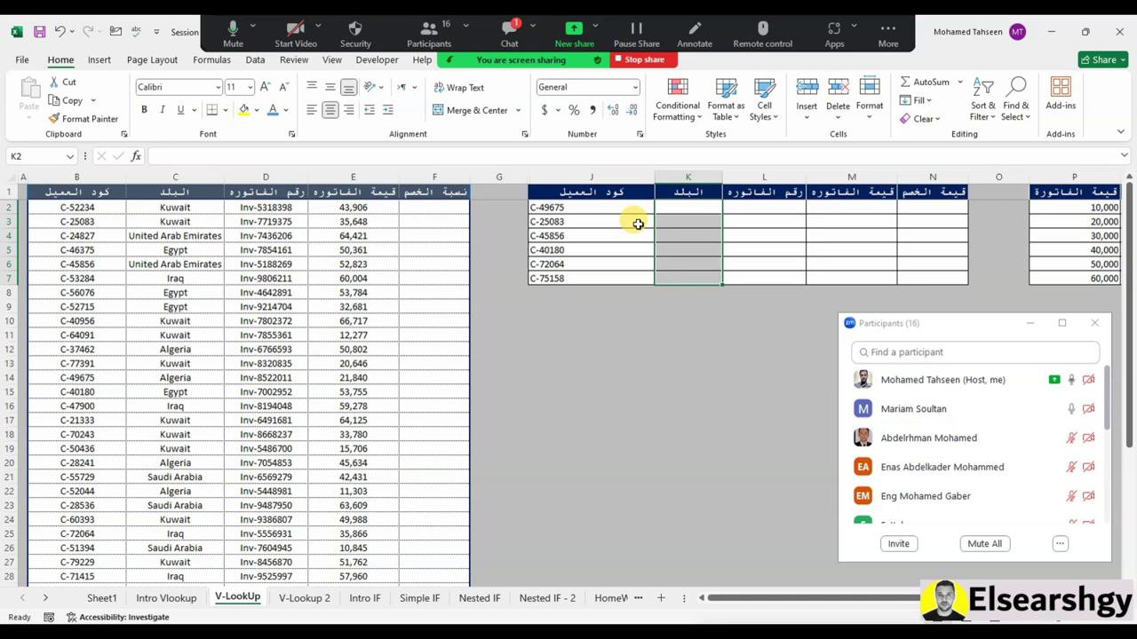
Copy customer code C-49675 from J2 and find it in the invoice table
{"action": "right_click", "coordinate": [616, 206]}
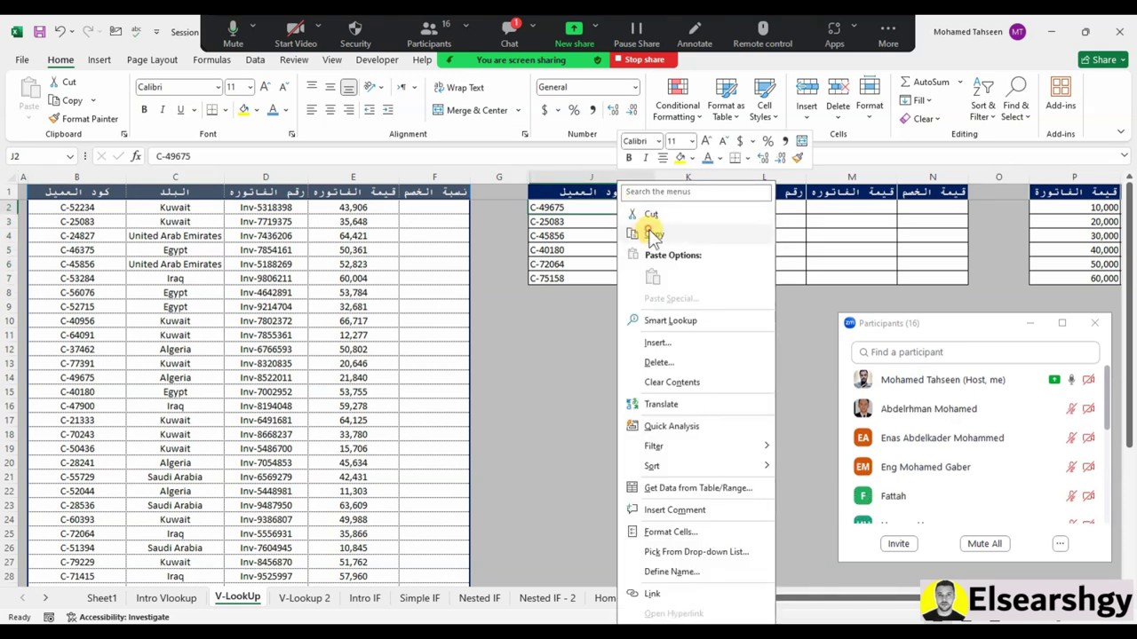
{"action": "left_click", "coordinate": [647, 228]}
{"action": "left_click", "coordinate": [281, 250]}
{"action": "key", "text": "ctrl+f"}
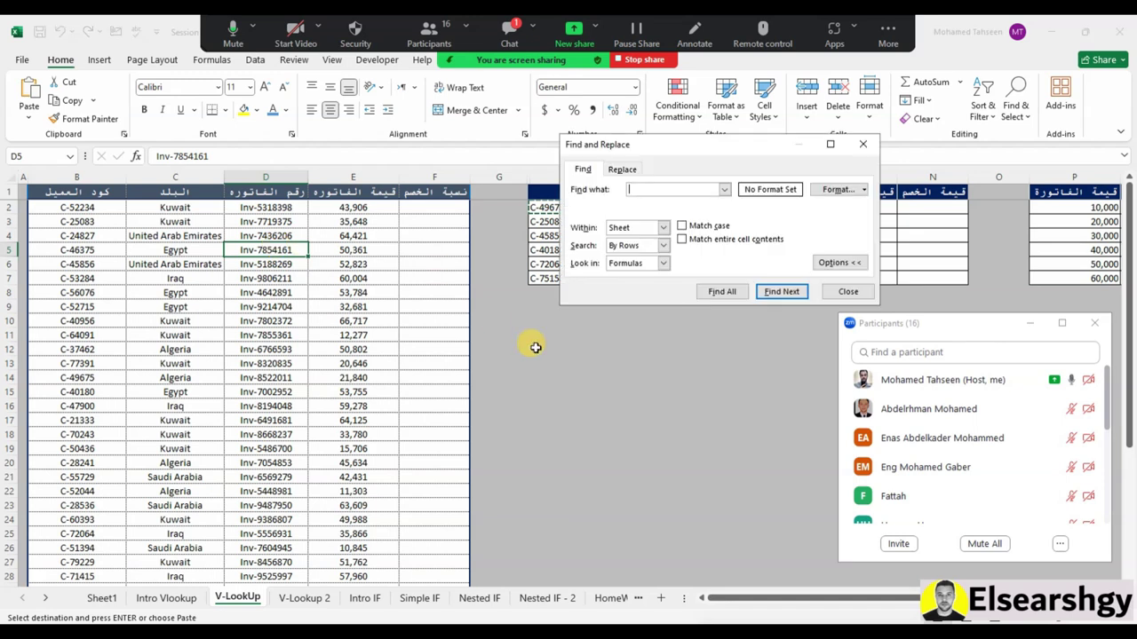
{"action": "left_click", "coordinate": [658, 189]}
{"action": "key", "text": "ctrl+v"}
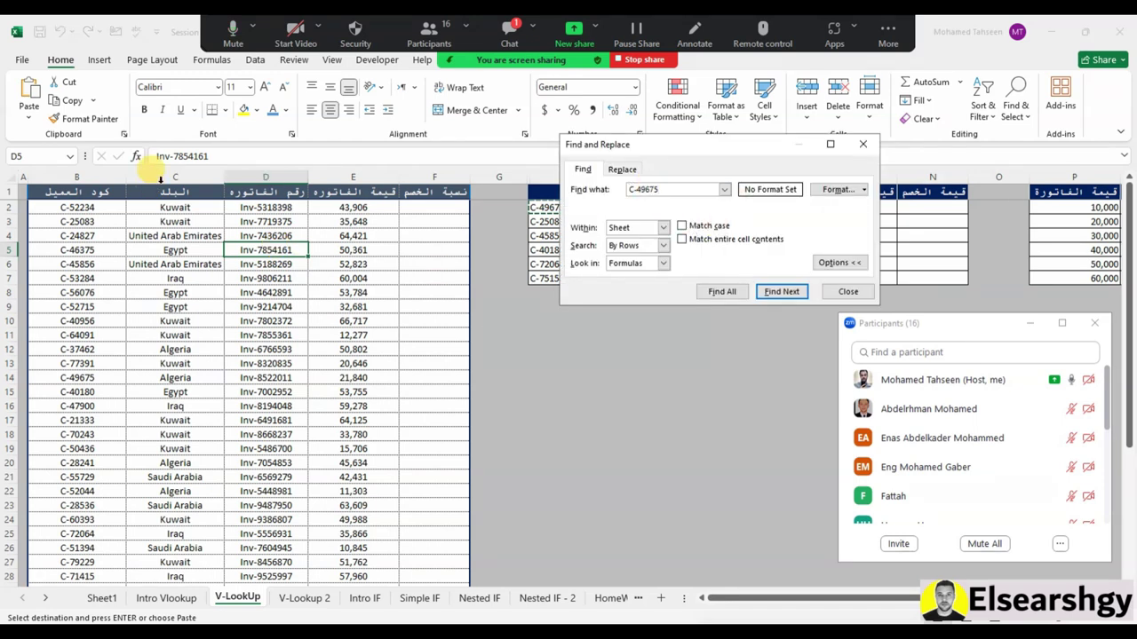
{"action": "left_click", "coordinate": [80, 176]}
{"action": "left_click", "coordinate": [780, 293]}
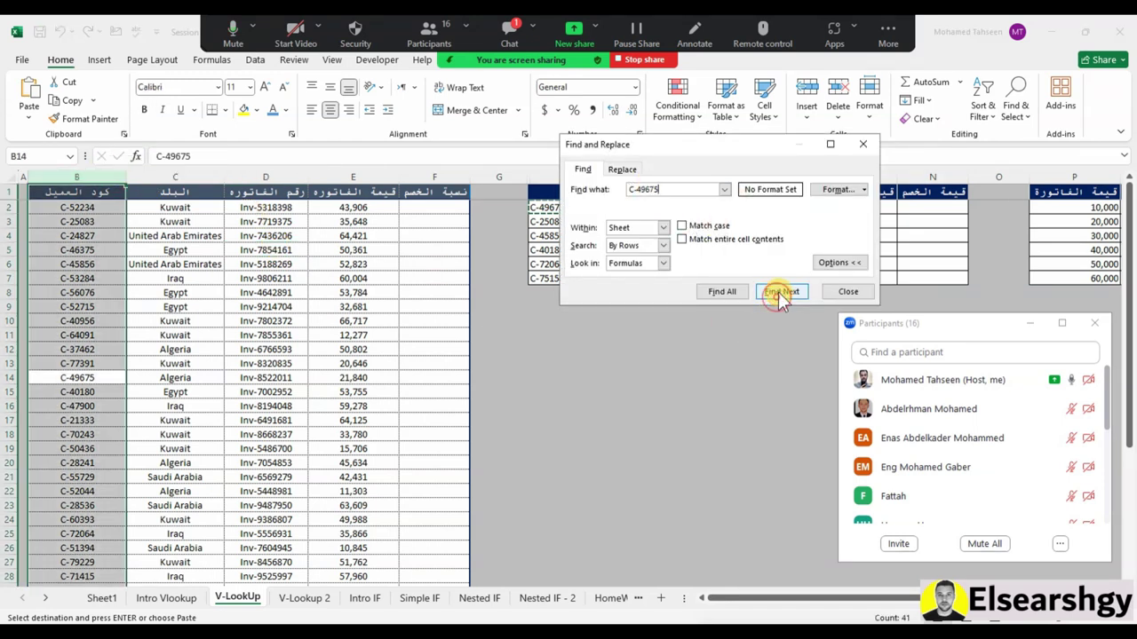
Fill the matching row B14:F14 yellow and close Find and Replace
{"action": "left_click", "coordinate": [78, 379]}
{"action": "left_click_drag", "start_coordinate": [78, 379], "coordinate": [405, 375]}
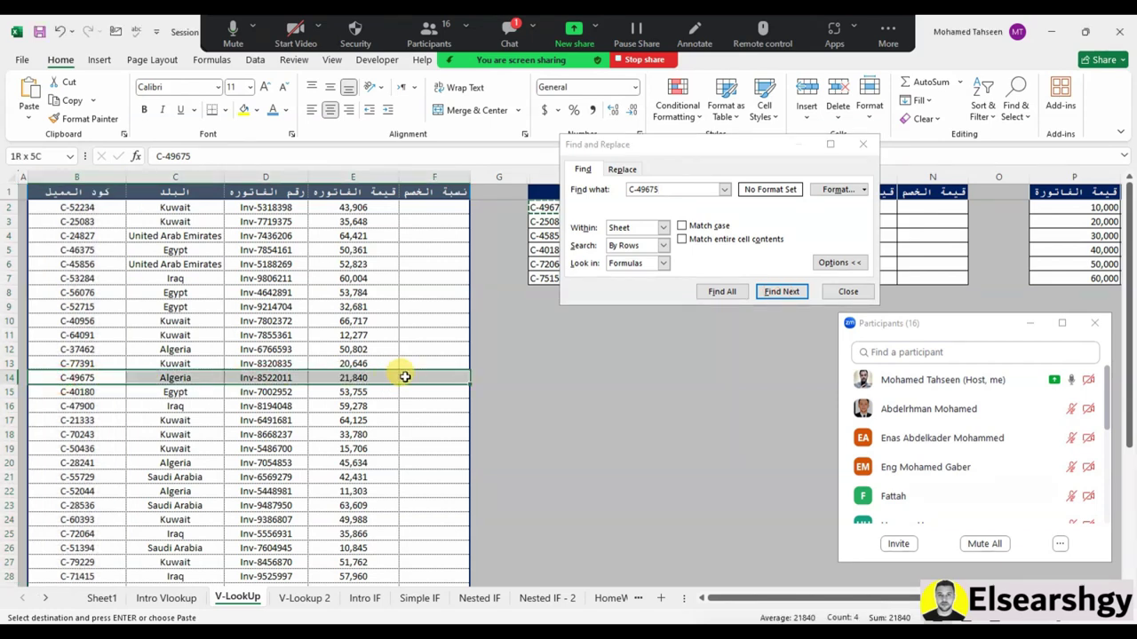
{"action": "left_click", "coordinate": [243, 110]}
{"action": "left_click", "coordinate": [112, 419]}
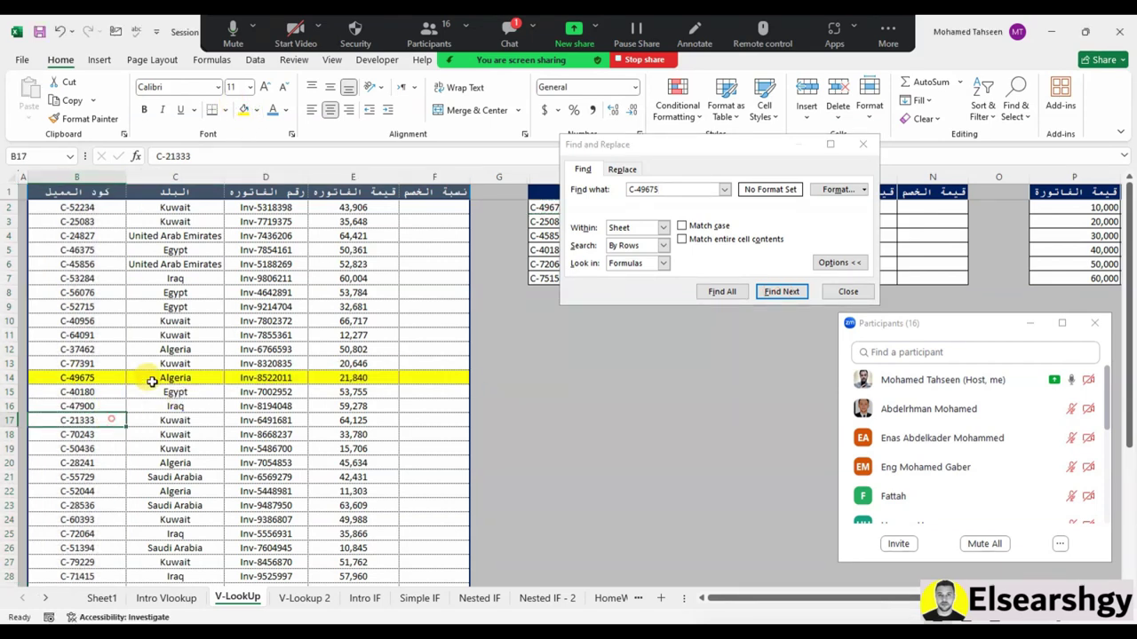
{"action": "left_click", "coordinate": [155, 377]}
{"action": "left_click_drag", "start_coordinate": [277, 373], "coordinate": [326, 377]}
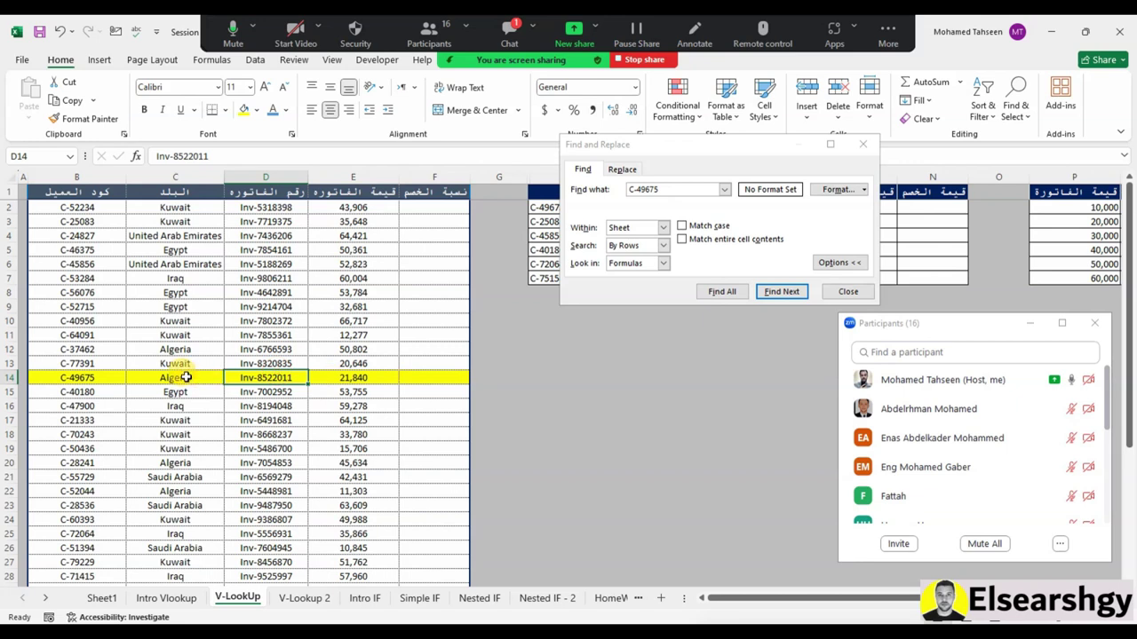
{"action": "right_click", "coordinate": [326, 377]}
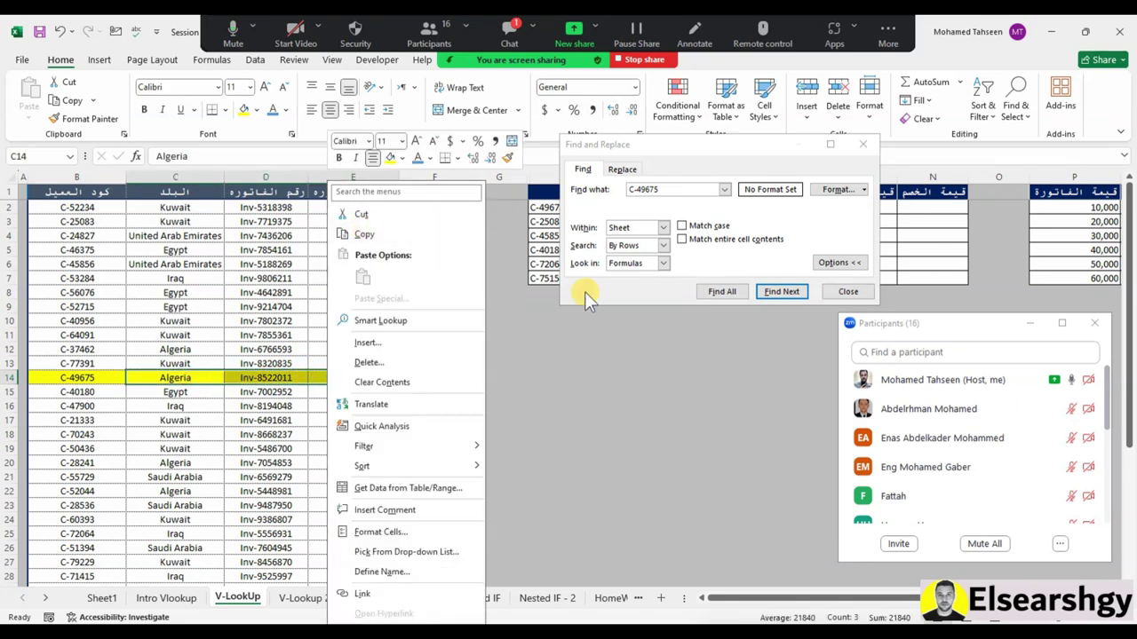
{"action": "left_click", "coordinate": [844, 293]}
{"action": "left_click_drag", "start_coordinate": [691, 207], "coordinate": [915, 208]}
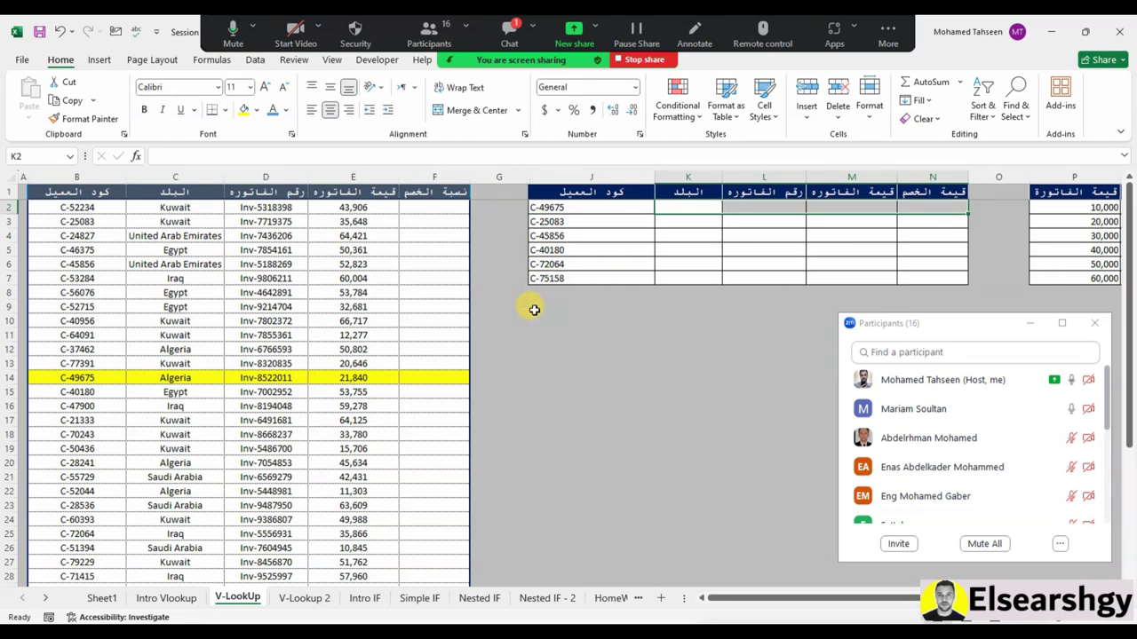
Copy the four argument notes in rows 13–16 on the Intro Vlookup sheet
{"action": "left_click_drag", "start_coordinate": [259, 307], "coordinate": [264, 477]}
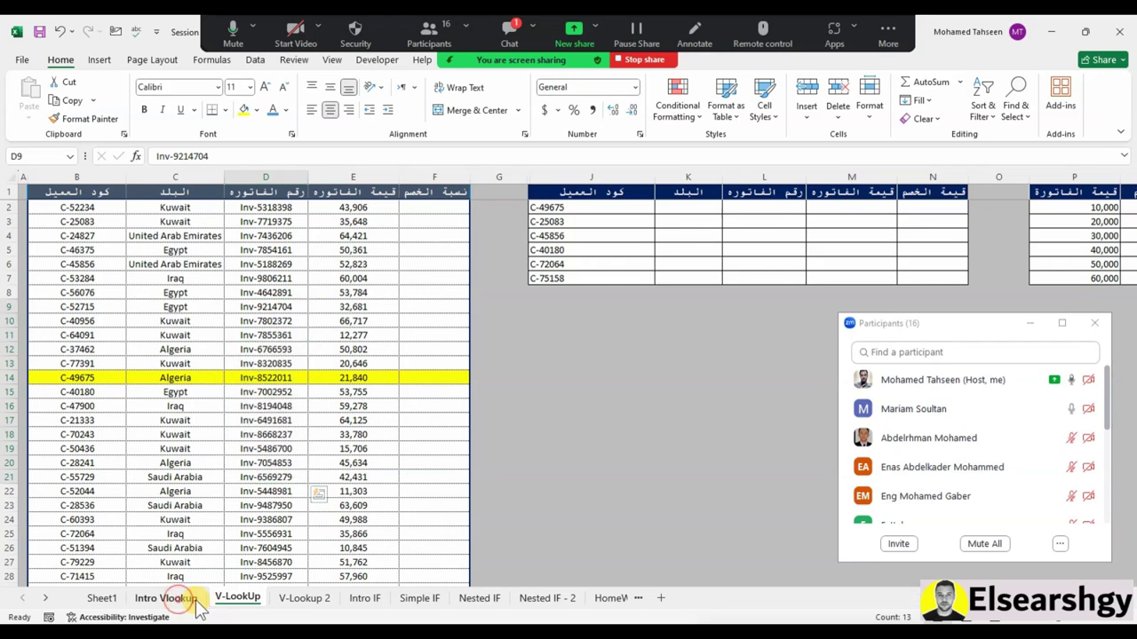
{"action": "left_click", "coordinate": [166, 598]}
{"action": "left_click_drag", "start_coordinate": [156, 298], "coordinate": [157, 458]}
{"action": "right_click", "coordinate": [209, 330]}
{"action": "left_click", "coordinate": [254, 232]}
Paste the notes at J10 on V-LookUp, keeping source formatting
{"action": "left_click", "coordinate": [238, 598]}
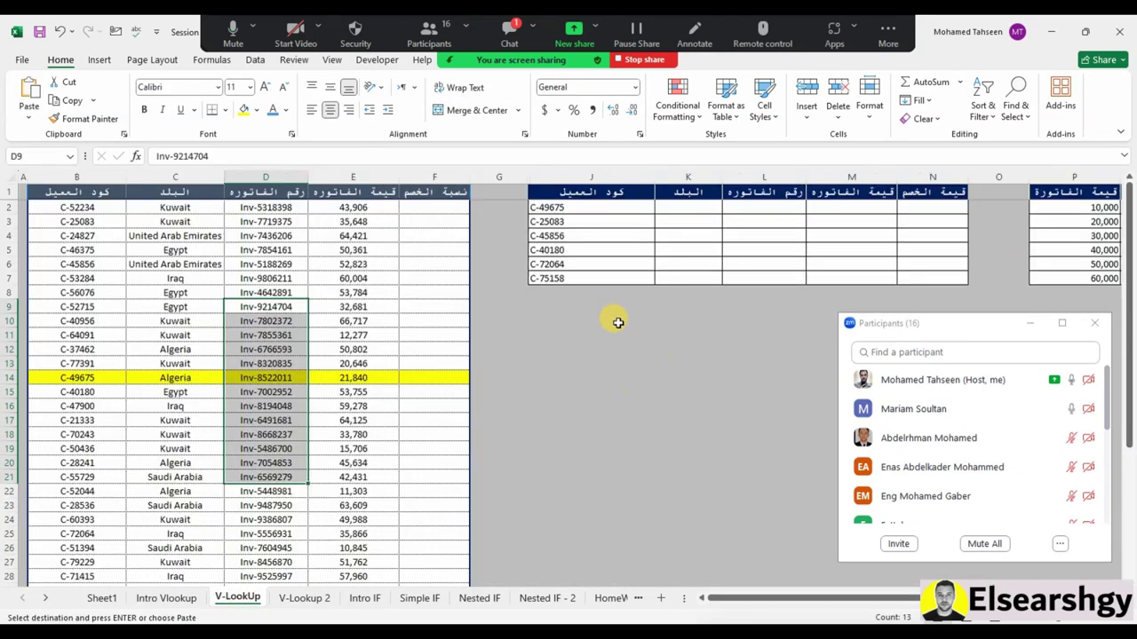
{"action": "left_click", "coordinate": [589, 320]}
{"action": "right_click", "coordinate": [591, 320]}
{"action": "left_click", "coordinate": [639, 313]}
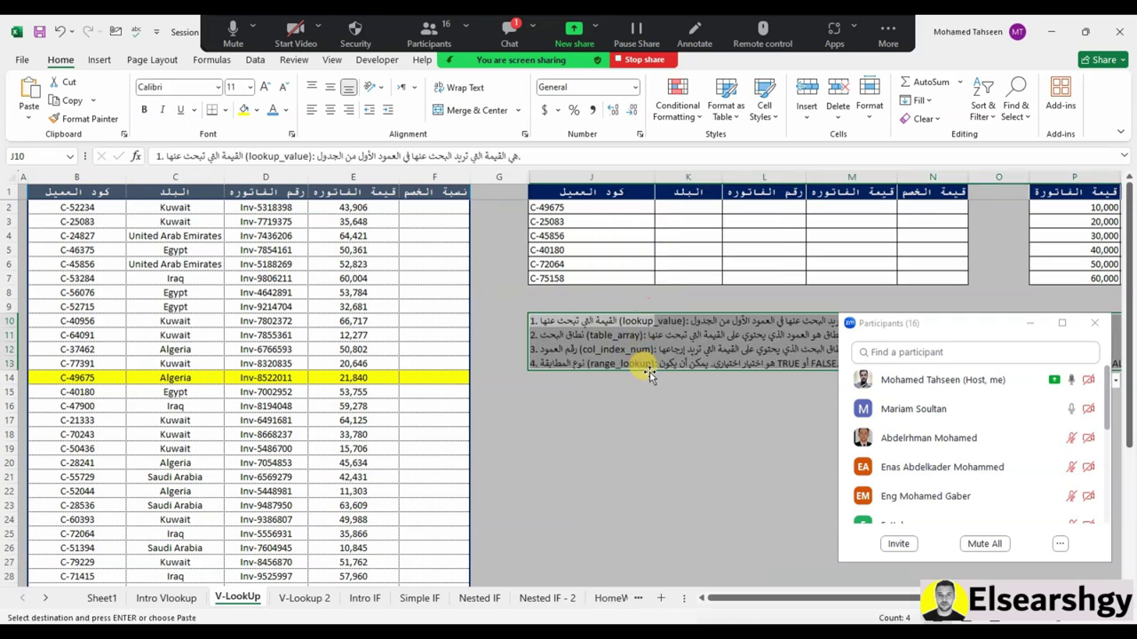
{"action": "right_click", "coordinate": [590, 317]}
{"action": "left_click", "coordinate": [690, 277]}
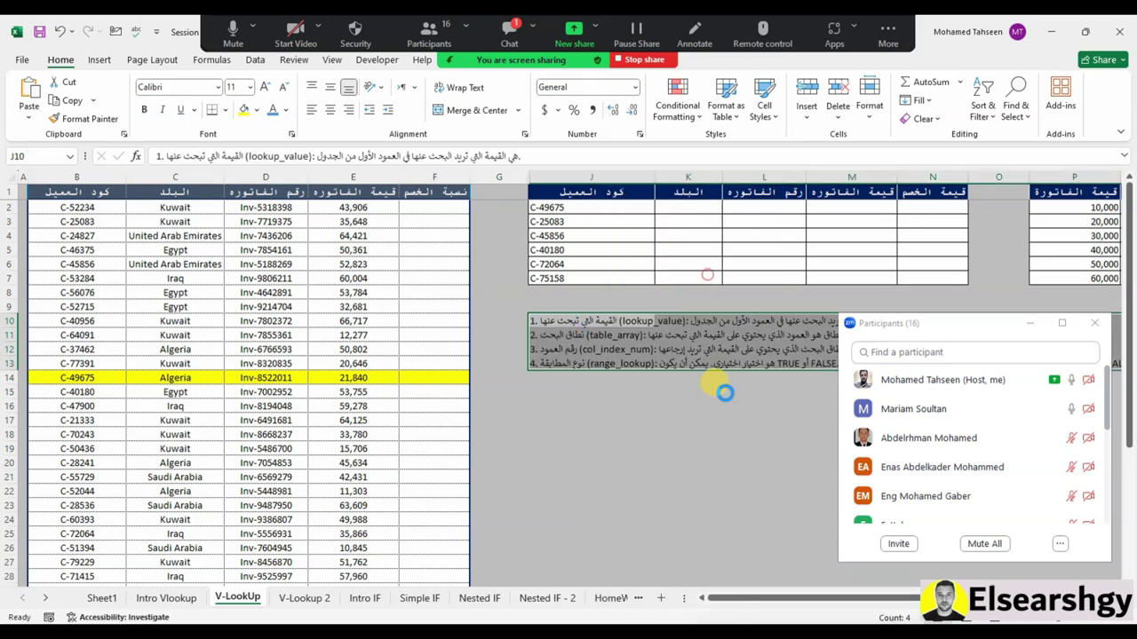
{"action": "left_click", "coordinate": [671, 450]}
{"action": "left_click_drag", "start_coordinate": [759, 613], "coordinate": [826, 612]}
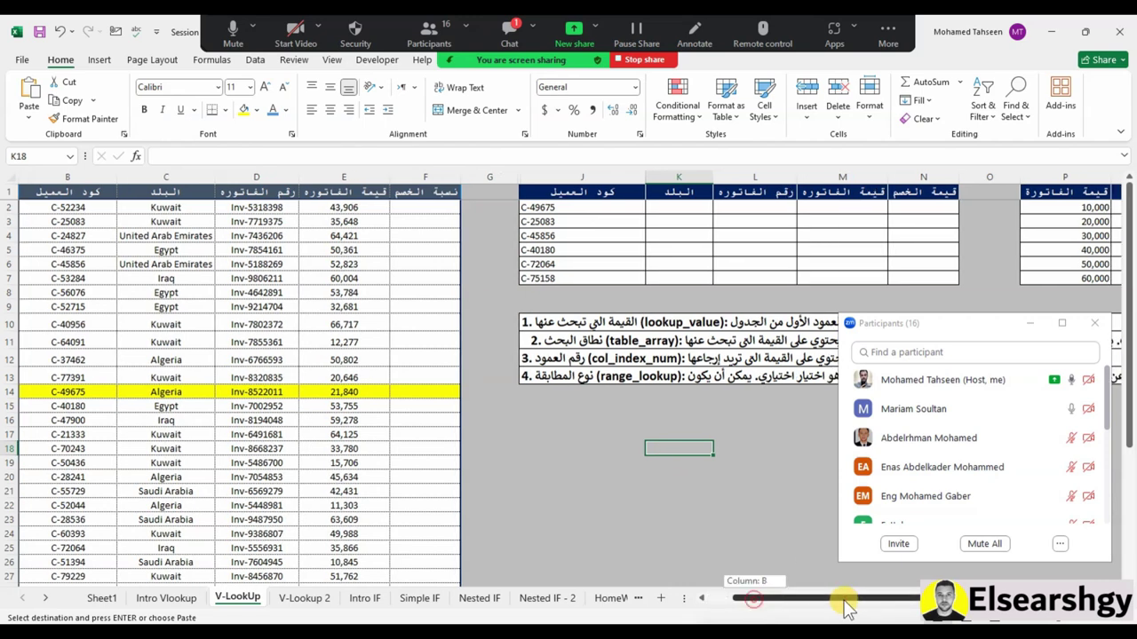
{"action": "left_click", "coordinate": [769, 466]}
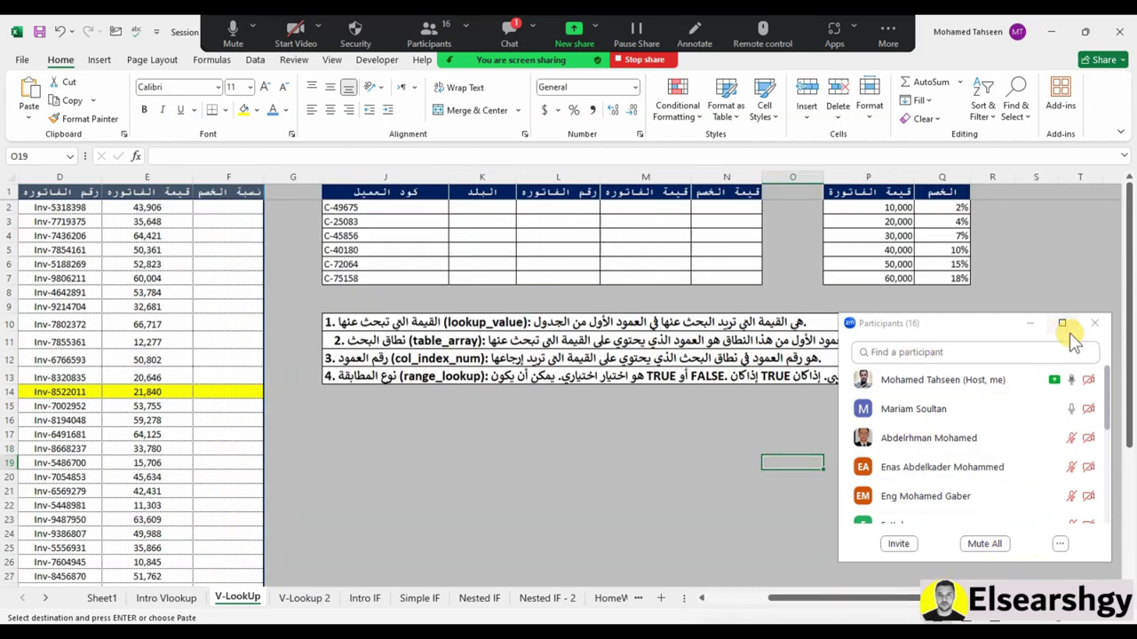
Close the Zoom participants panel and clear the copy selection
{"action": "left_click", "coordinate": [1094, 322]}
{"action": "left_click_drag", "start_coordinate": [507, 482], "coordinate": [17, 484]}
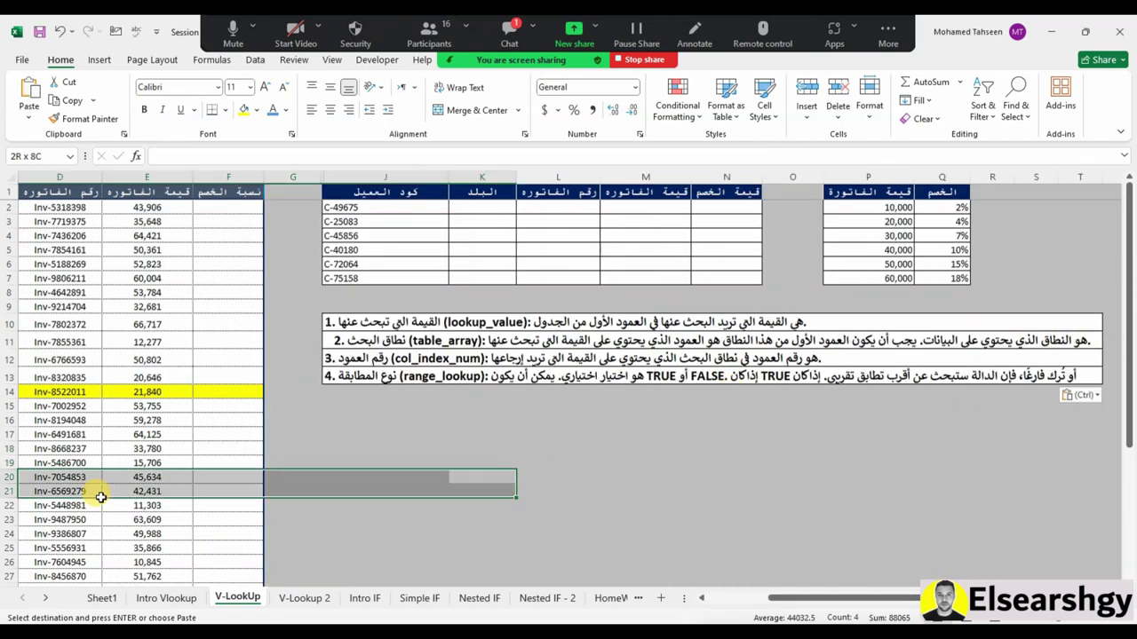
{"action": "left_click", "coordinate": [659, 376]}
{"action": "left_click", "coordinate": [628, 340]}
{"action": "left_click", "coordinate": [311, 109]}
{"action": "left_click", "coordinate": [679, 406]}
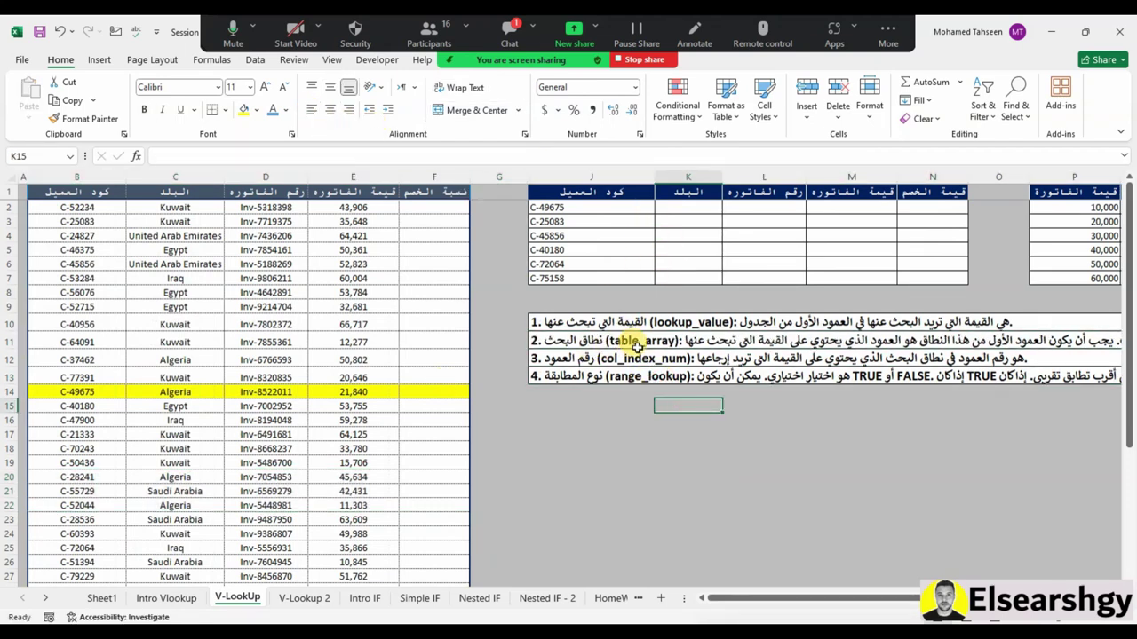
{"action": "left_click", "coordinate": [688, 208]}
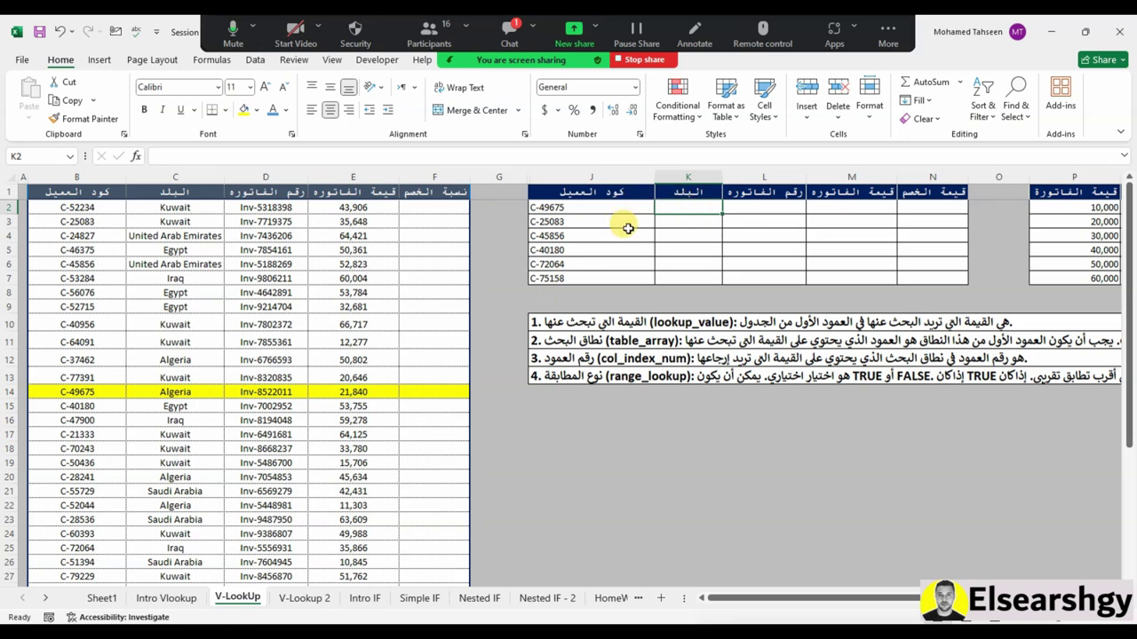
Enter =VLOOKUP(J2,B:C,2,FALSE) in K2 to return the customer's country
{"action": "type", "text": "="}
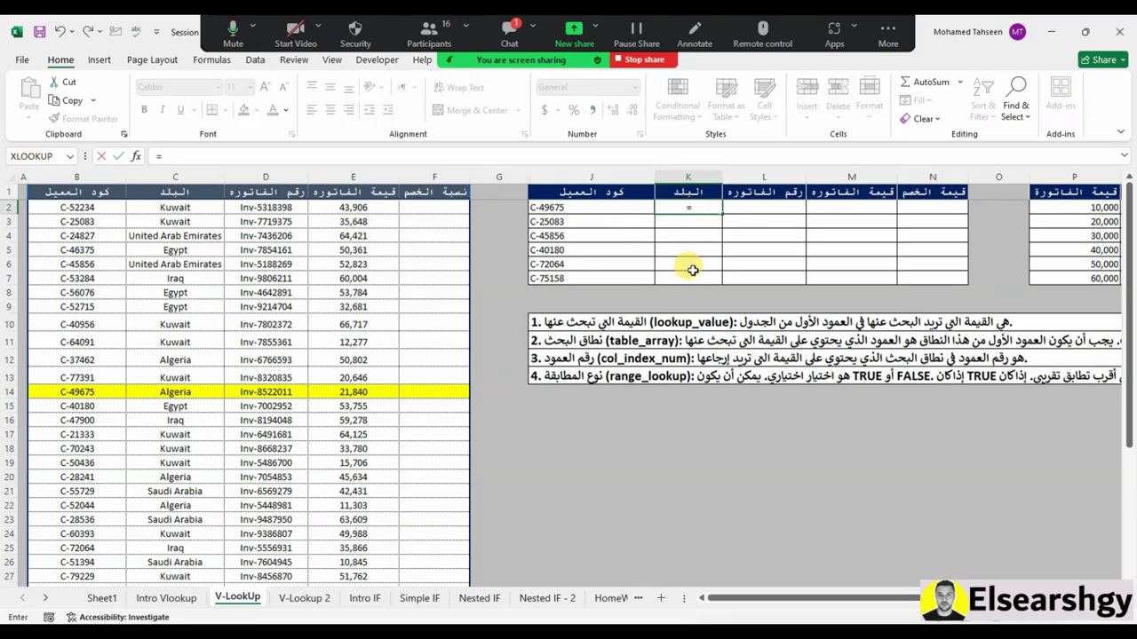
{"action": "type", "text": "vlo"}
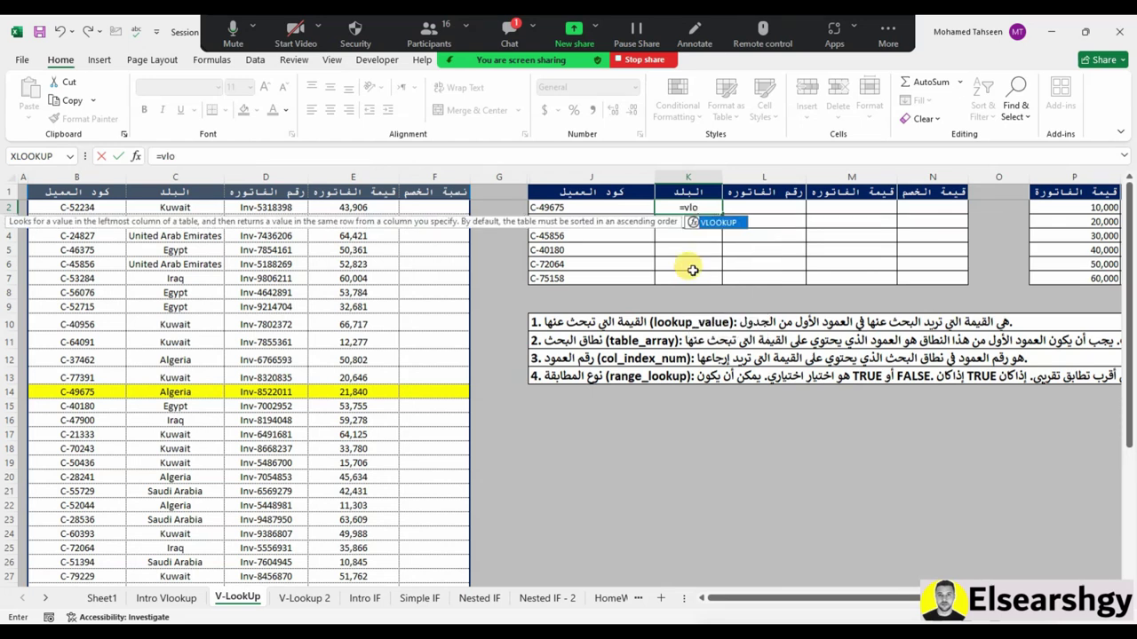
{"action": "double_click", "coordinate": [725, 223]}
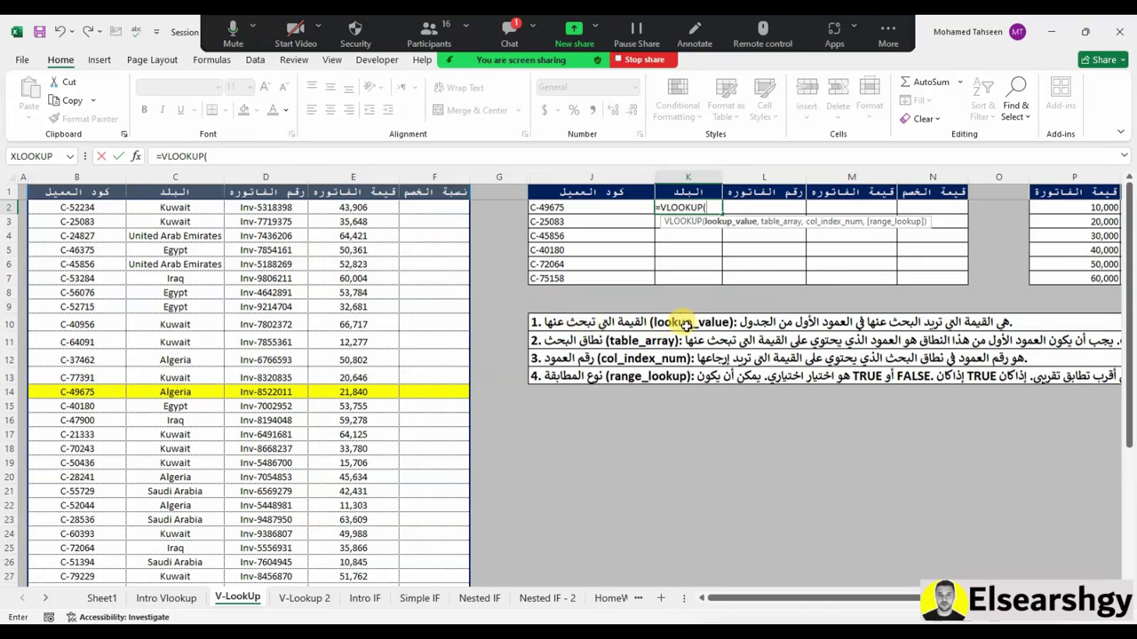
{"action": "left_click", "coordinate": [575, 207]}
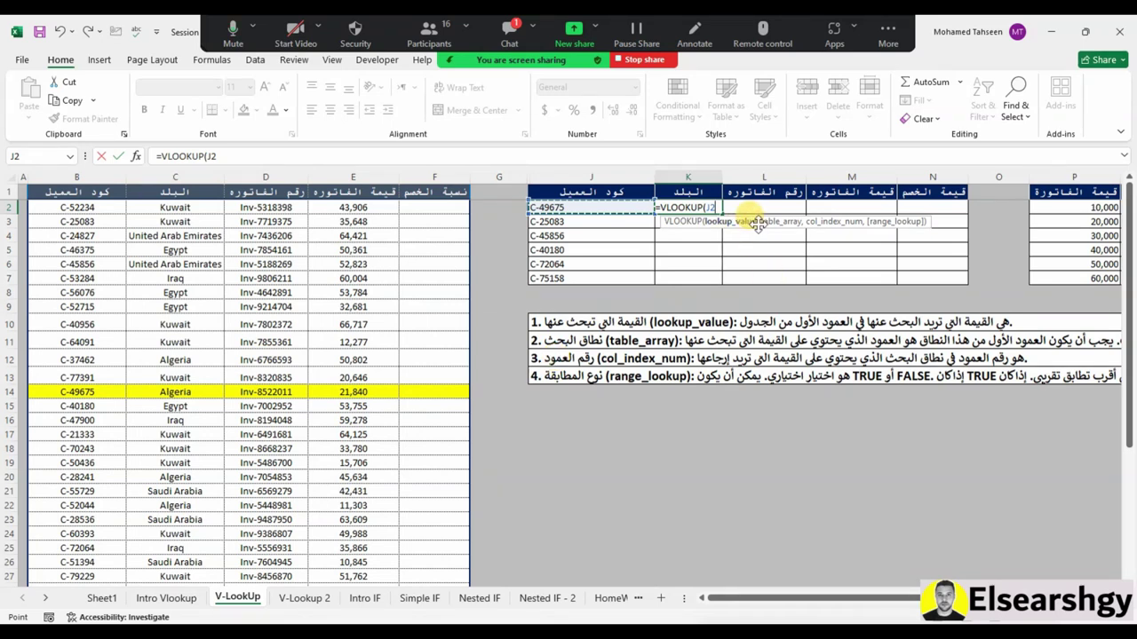
{"action": "type", "text": ","}
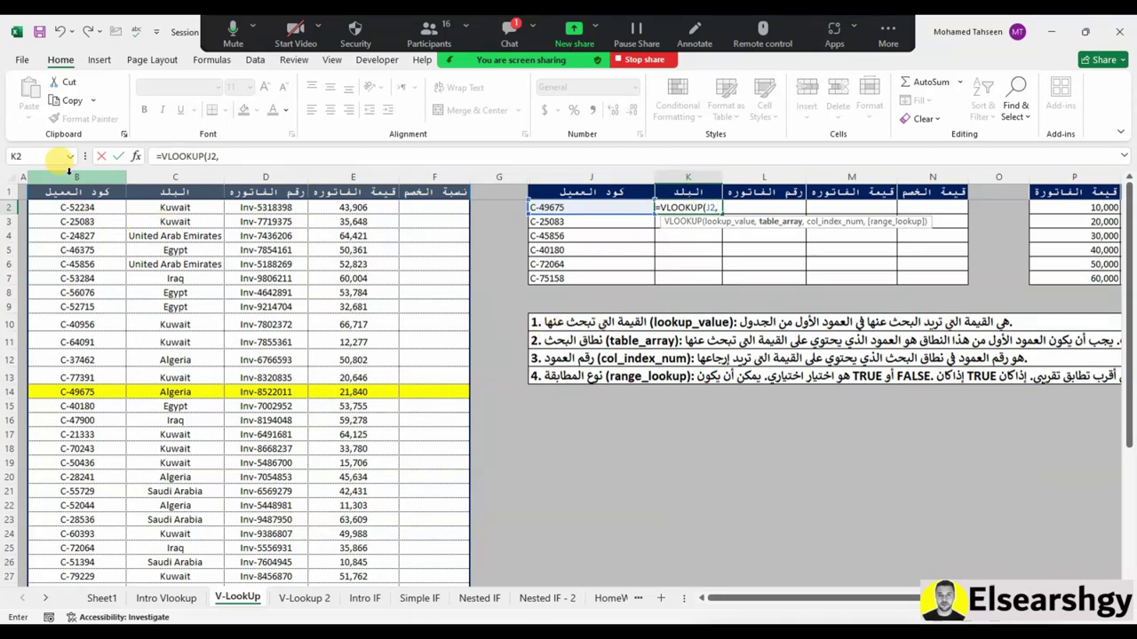
{"action": "left_click", "coordinate": [68, 174]}
{"action": "left_click_drag", "start_coordinate": [197, 175], "coordinate": [198, 174]}
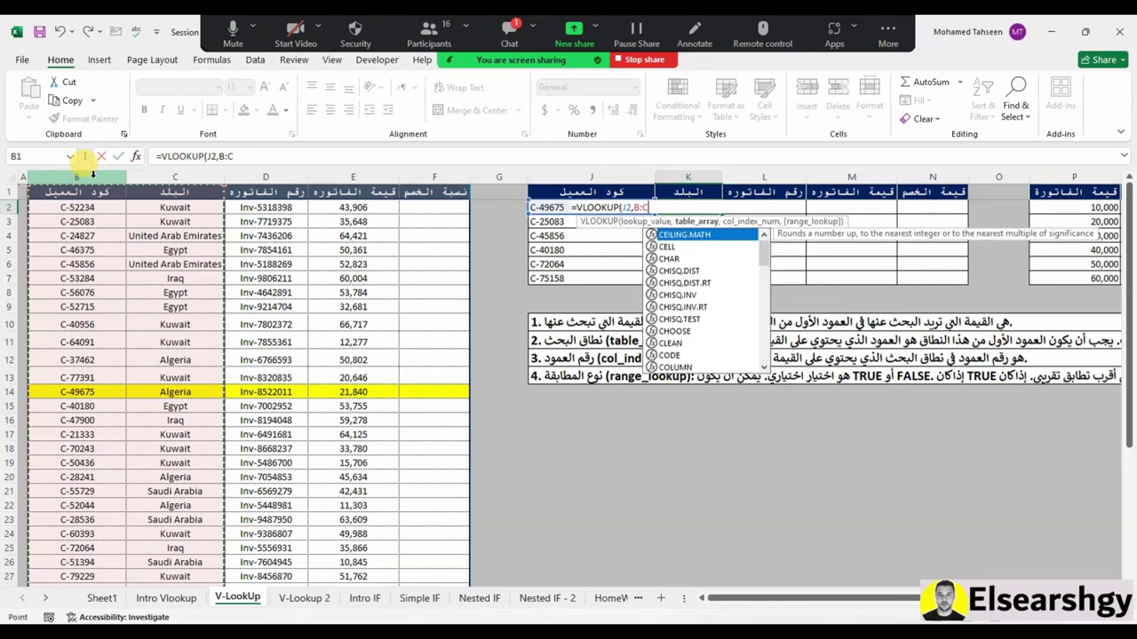
{"action": "key", "text": "Escape"}
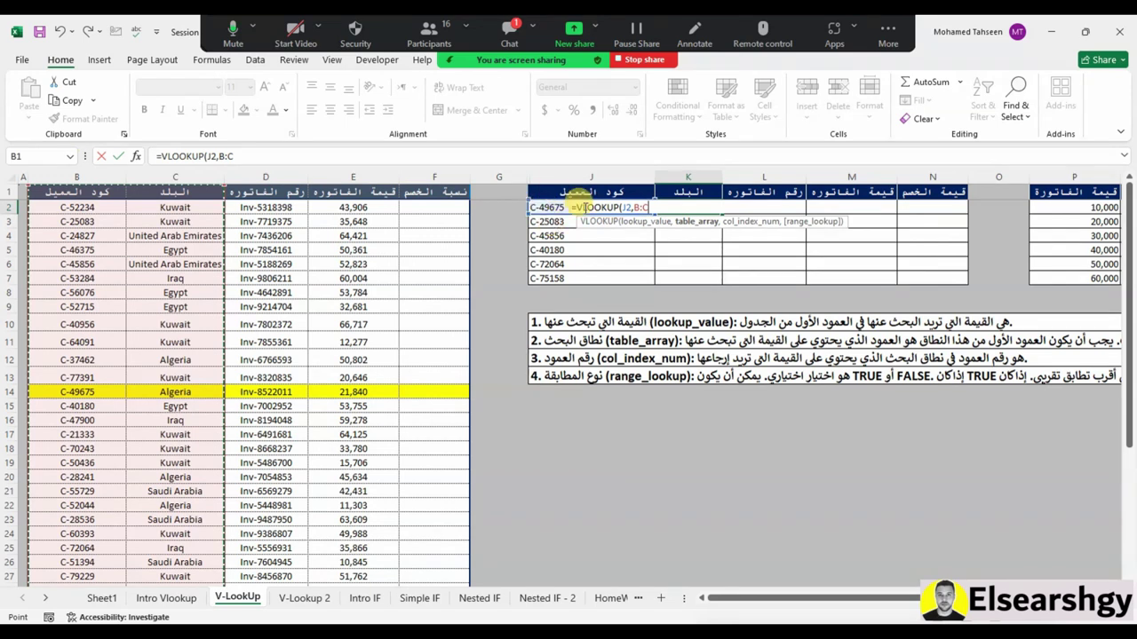
{"action": "left_click", "coordinate": [69, 181]}
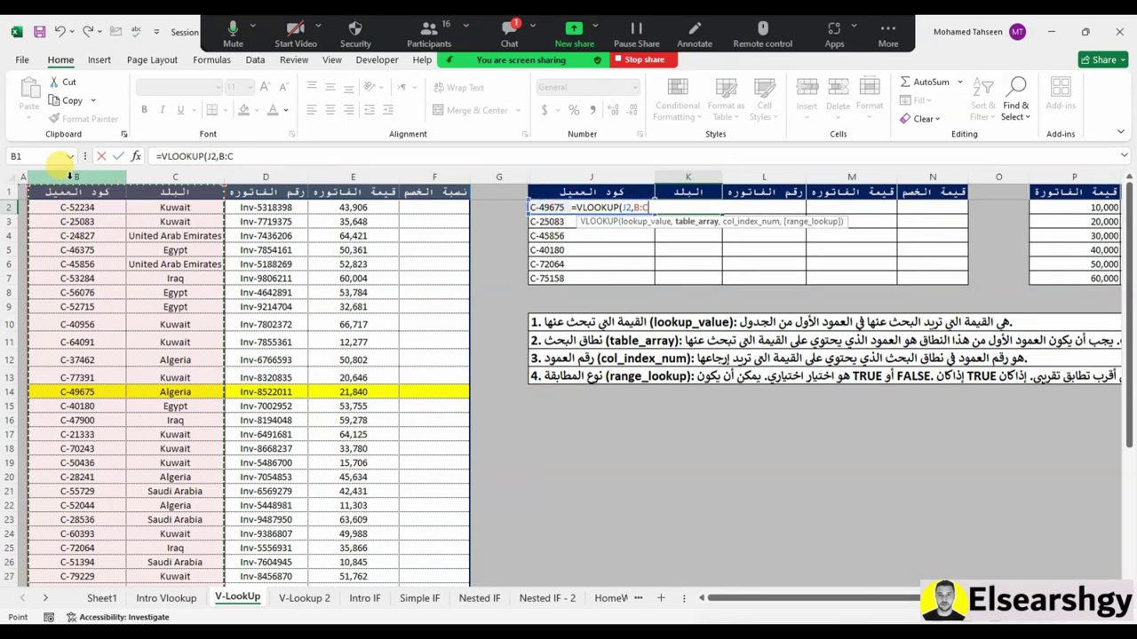
{"action": "mouse_move", "coordinate": [69, 176]}
{"action": "left_mouse_down"}
{"action": "mouse_move", "coordinate": [187, 174]}
{"action": "mouse_move", "coordinate": [213, 278]}
{"action": "left_mouse_up"}
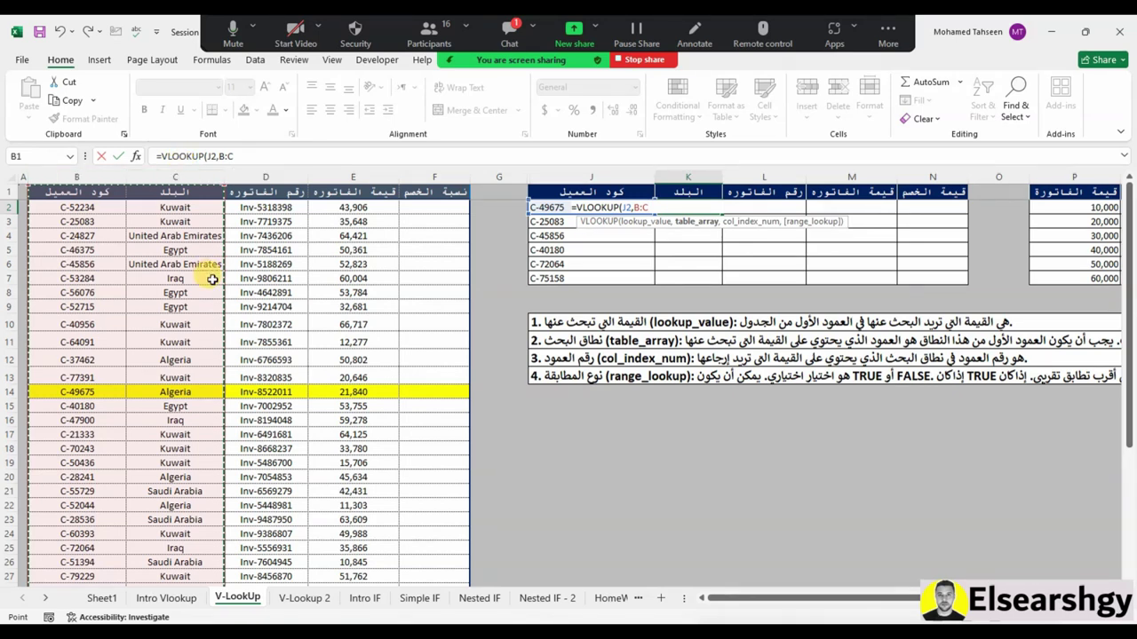
{"action": "type", "text": ","}
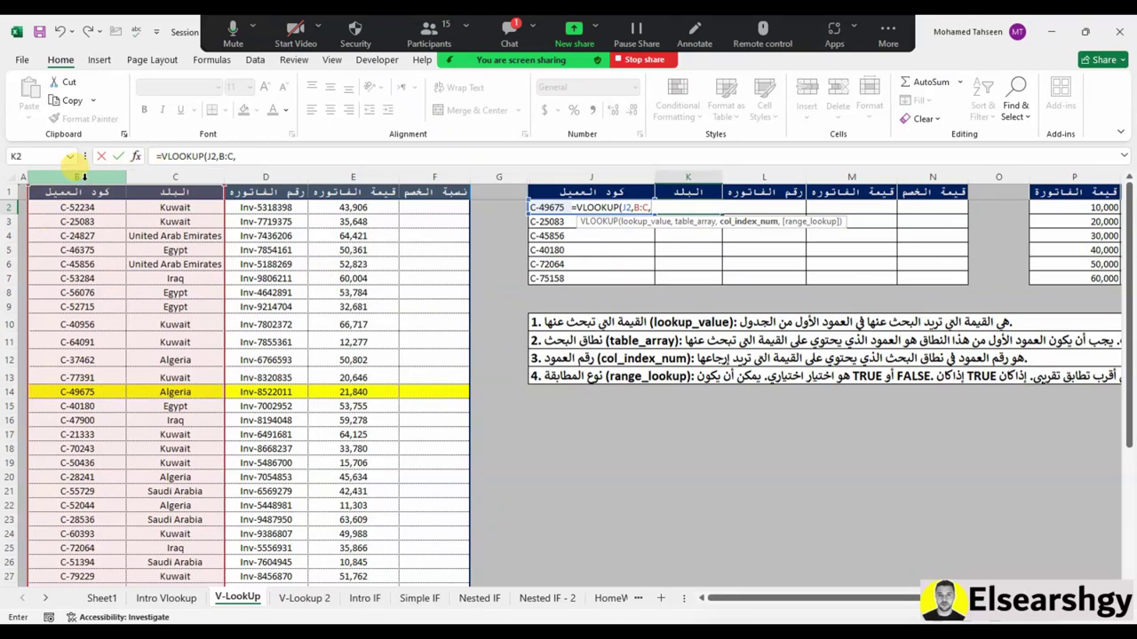
{"action": "type", "text": "2"}
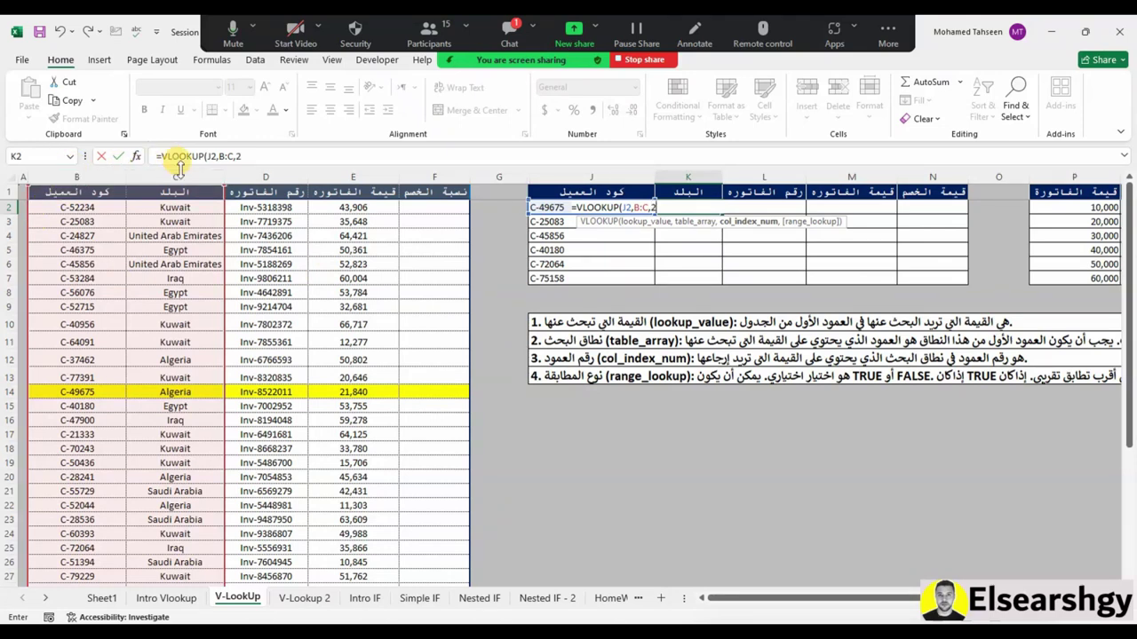
{"action": "type", "text": ","}
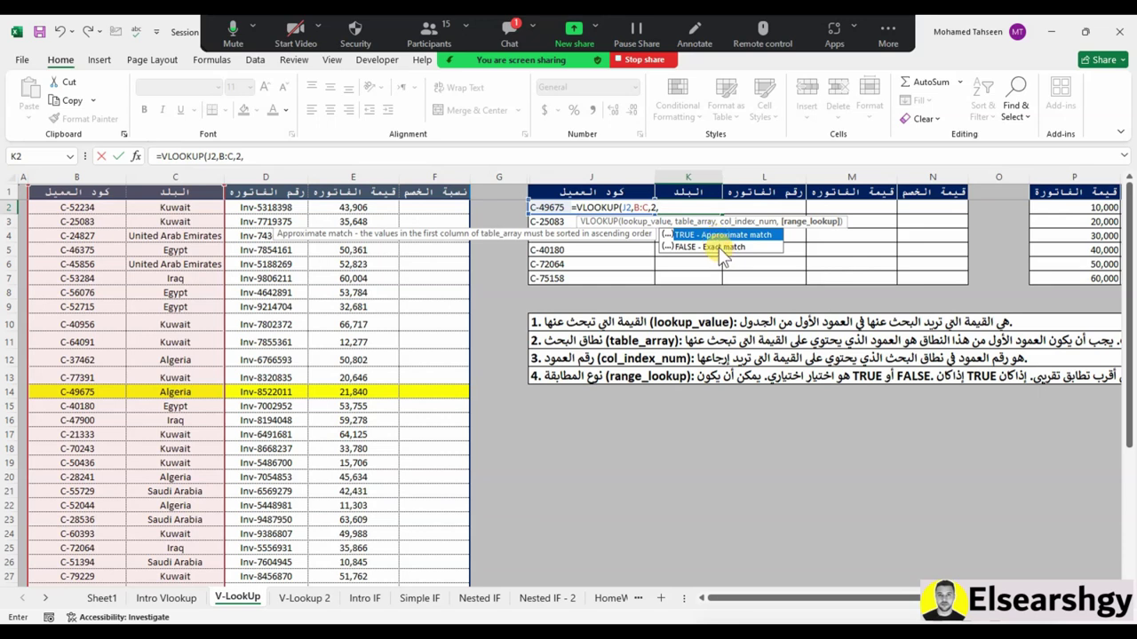
{"action": "left_click", "coordinate": [719, 247]}
{"action": "key", "text": "Tab"}
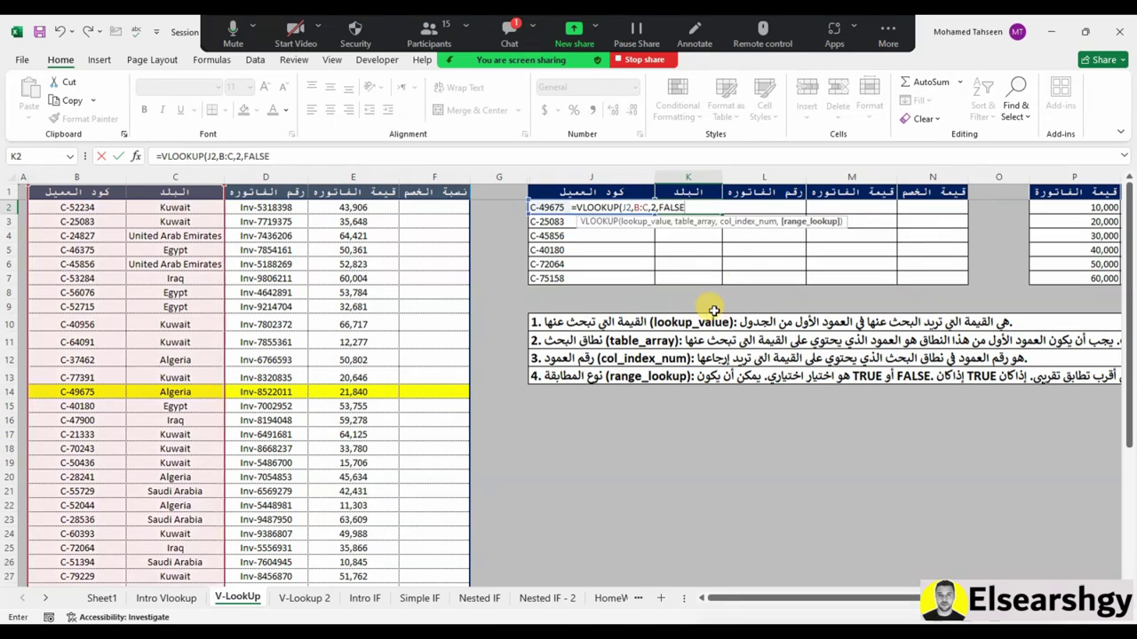
{"action": "key", "text": "Return"}
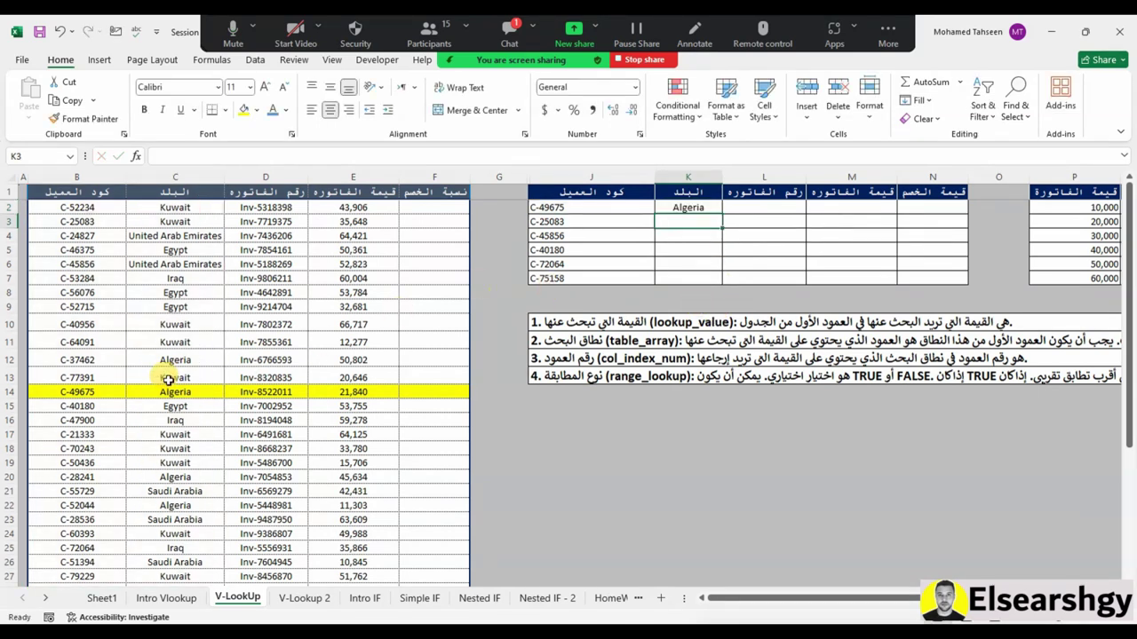
Fill the country formula down to K7 and autofit column K
{"action": "left_click", "coordinate": [79, 392]}
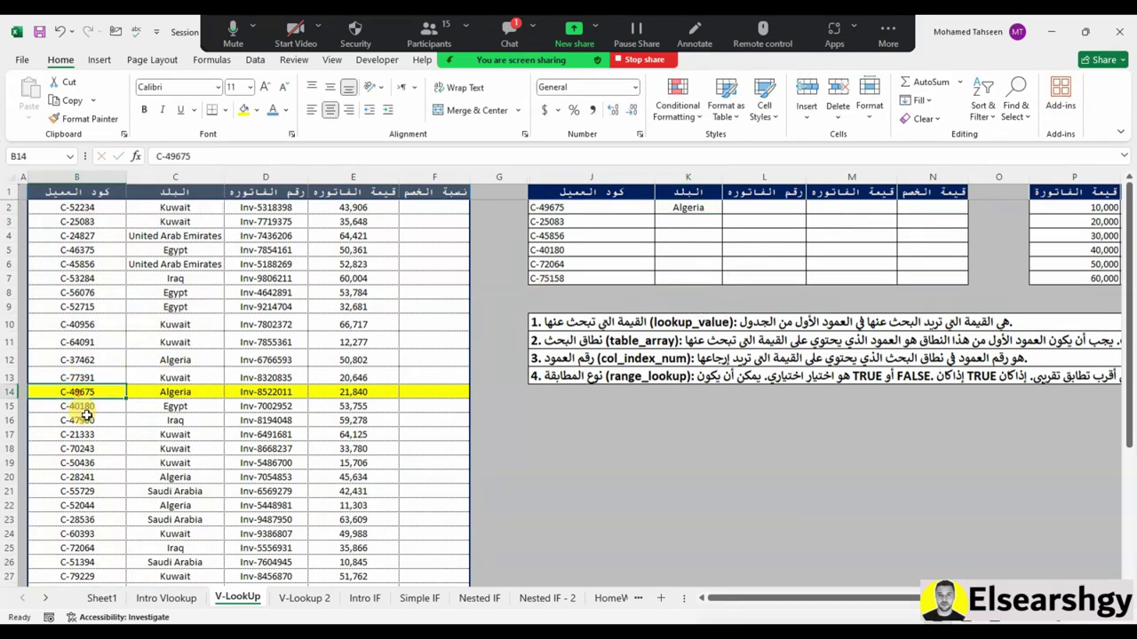
{"action": "left_click", "coordinate": [708, 207]}
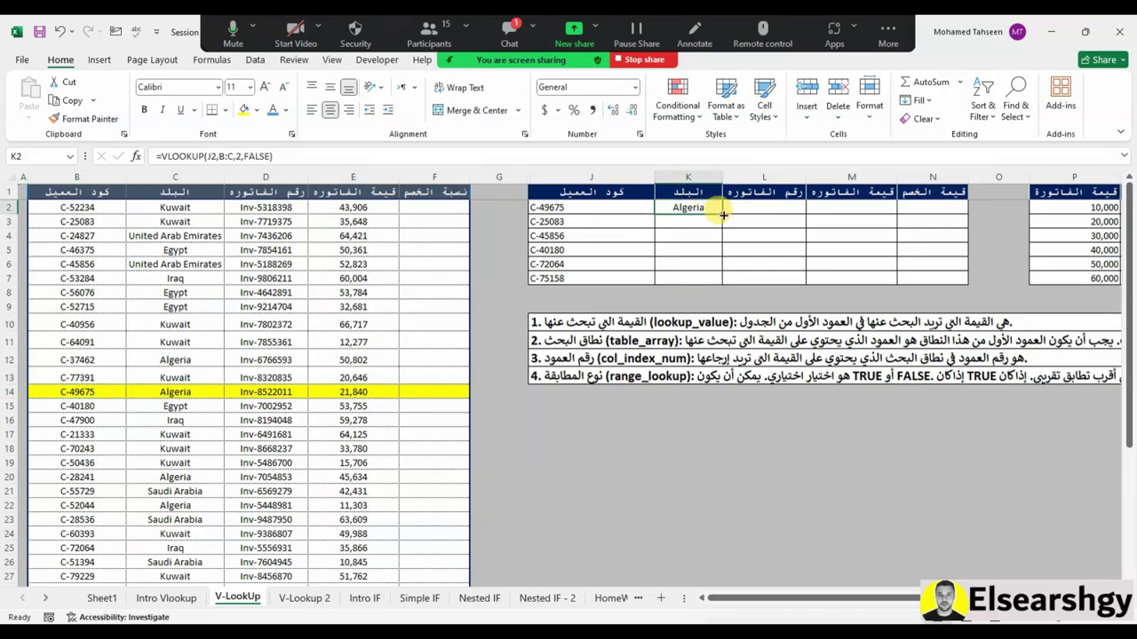
{"action": "left_click_drag", "start_coordinate": [721, 214], "coordinate": [723, 280]}
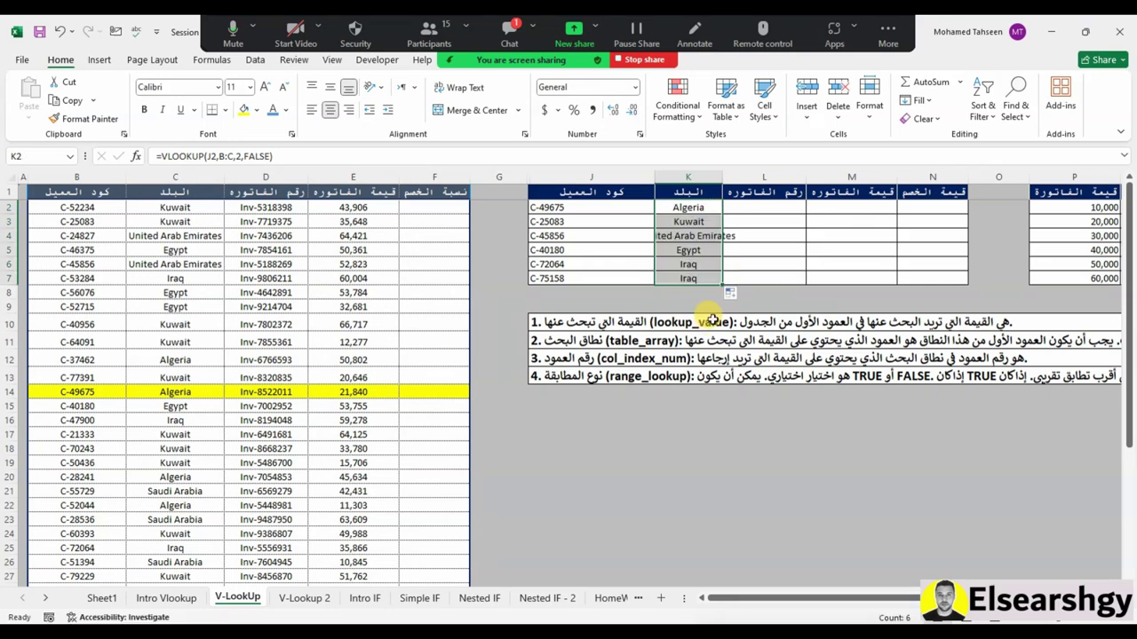
{"action": "left_click", "coordinate": [685, 221]}
{"action": "double_click", "coordinate": [722, 177]}
Scroll through the Zoom participants list, then close it
{"action": "left_click", "coordinate": [780, 461]}
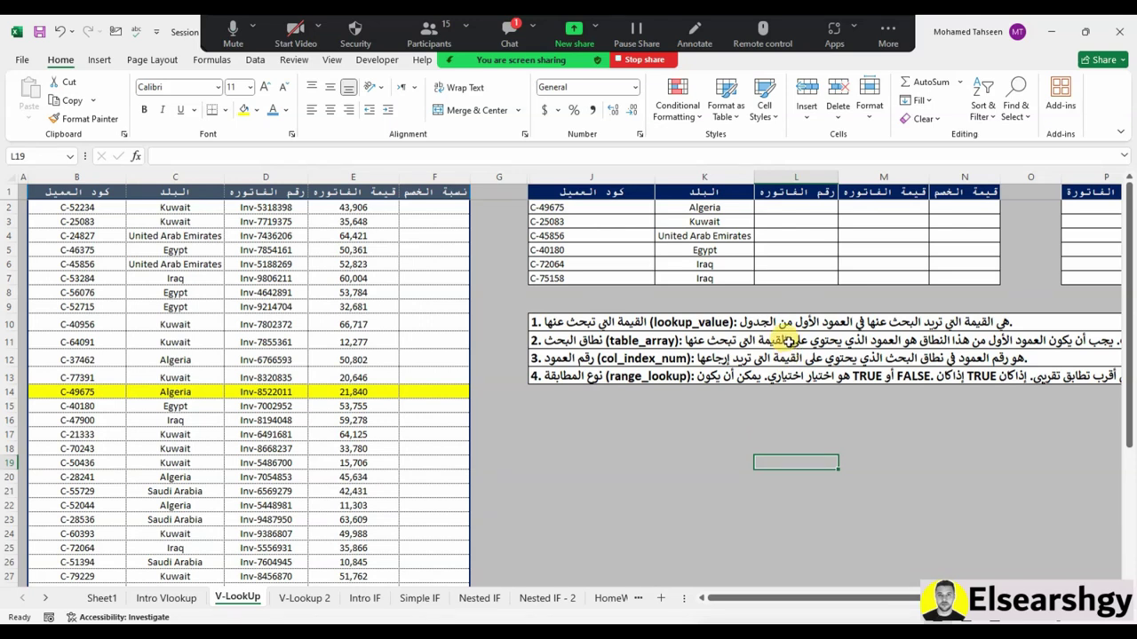
{"action": "left_click", "coordinate": [431, 36]}
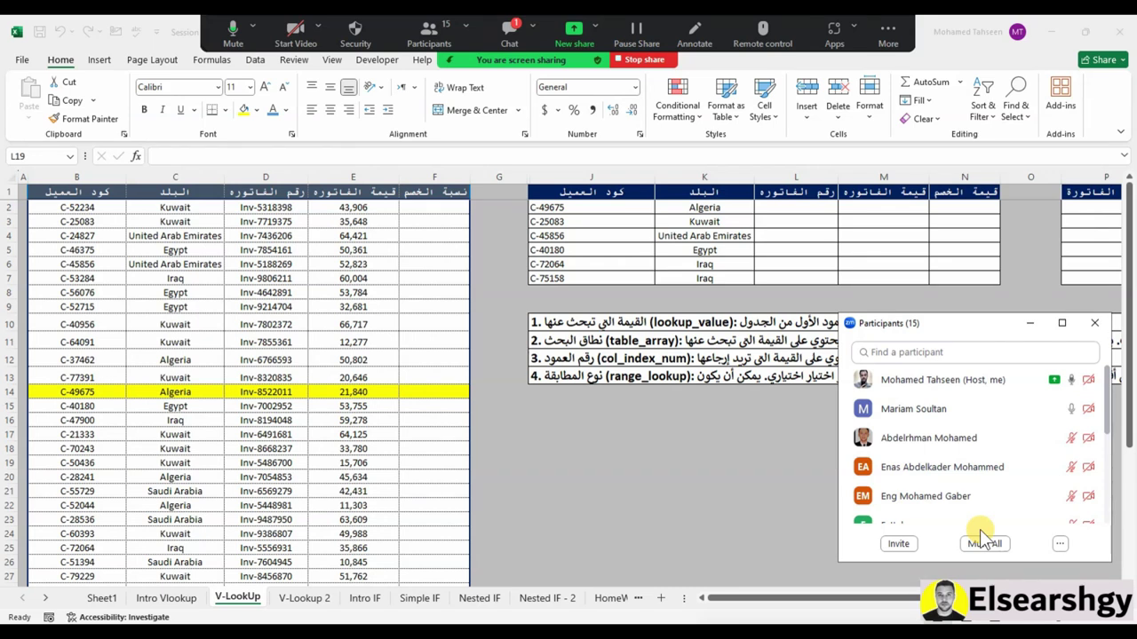
{"action": "mouse_move", "coordinate": [943, 505]}
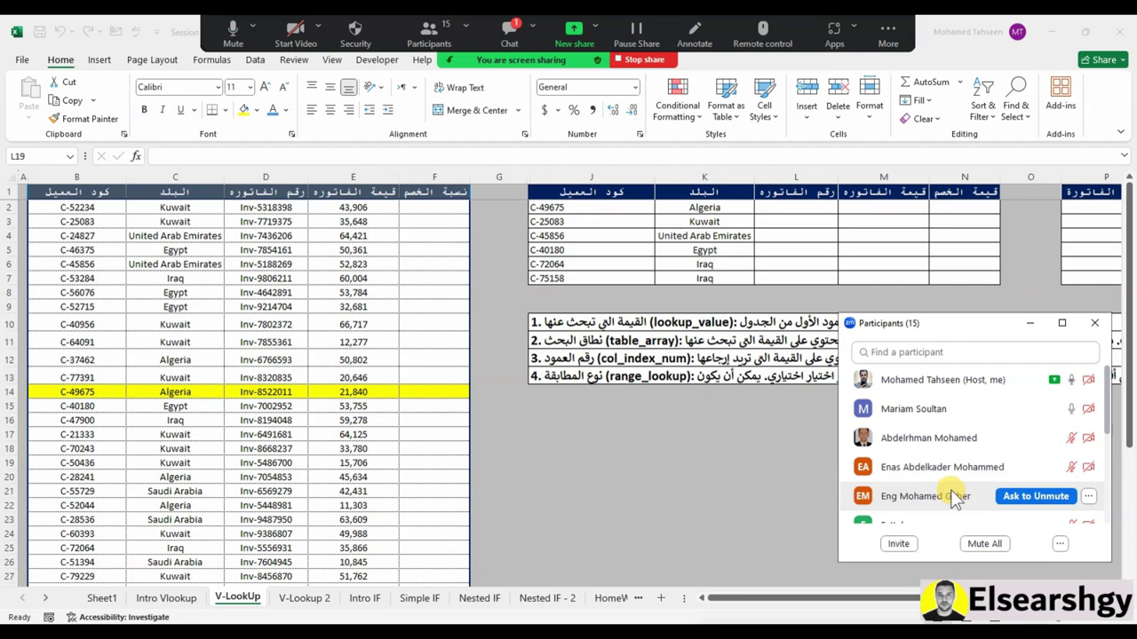
{"action": "scroll", "coordinate": [986, 437], "scroll_direction": "down", "scroll_amount": 3}
{"action": "scroll", "coordinate": [986, 437], "scroll_direction": "down", "scroll_amount": 3}
{"action": "scroll", "coordinate": [985, 437], "scroll_direction": "up", "scroll_amount": 3}
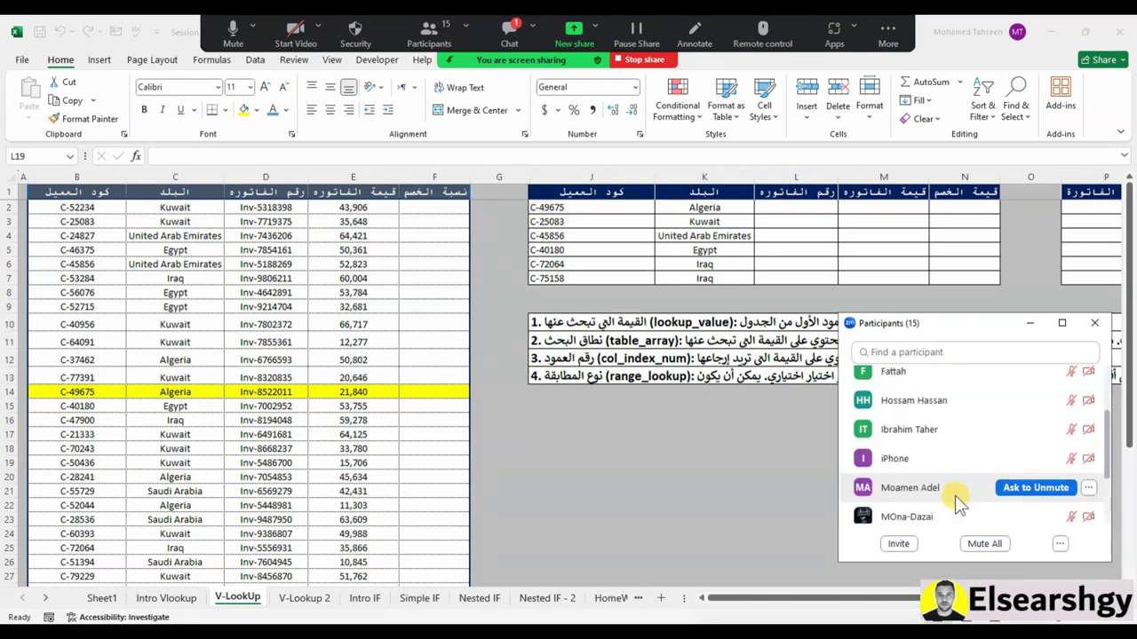
{"action": "scroll", "coordinate": [986, 437], "scroll_direction": "up", "scroll_amount": 3}
{"action": "left_click", "coordinate": [1095, 326]}
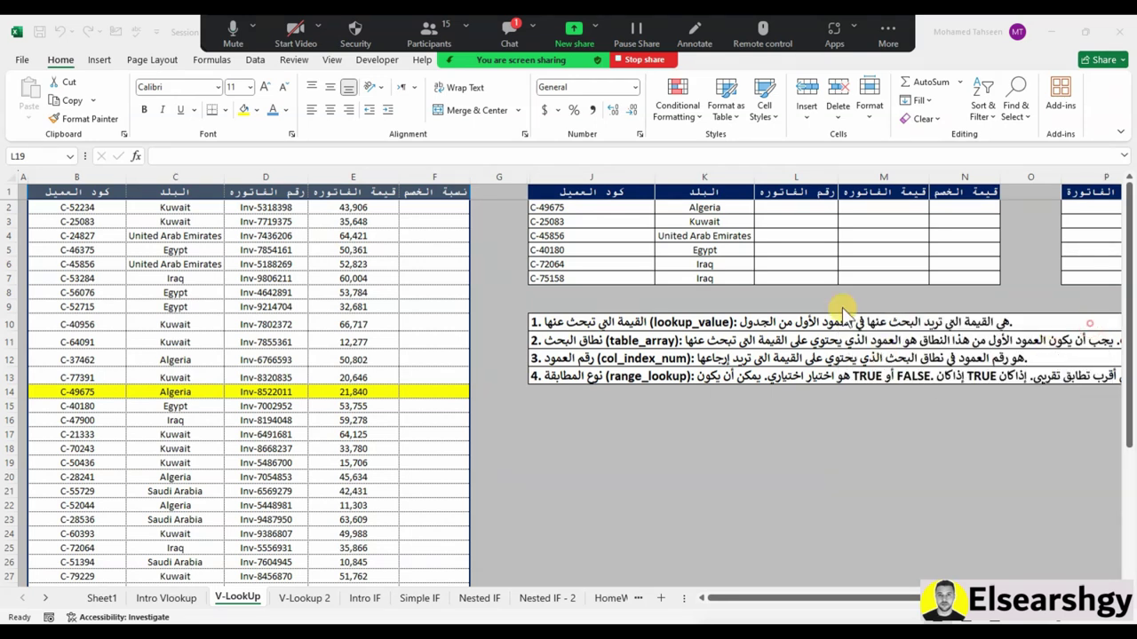
{"action": "left_click", "coordinate": [793, 203]}
{"action": "type", "text": "="}
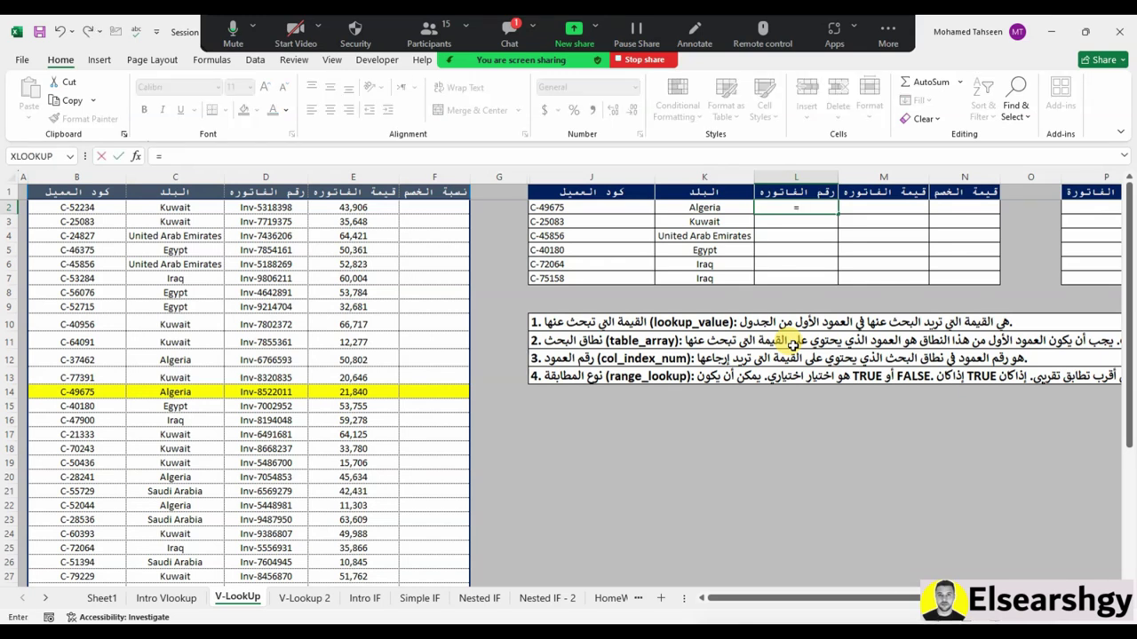
Enter =VLOOKUP(J2,B:D,3,FALSE) in L2 to return the invoice number
{"action": "type", "text": "vlo"}
{"action": "key", "text": "Tab"}
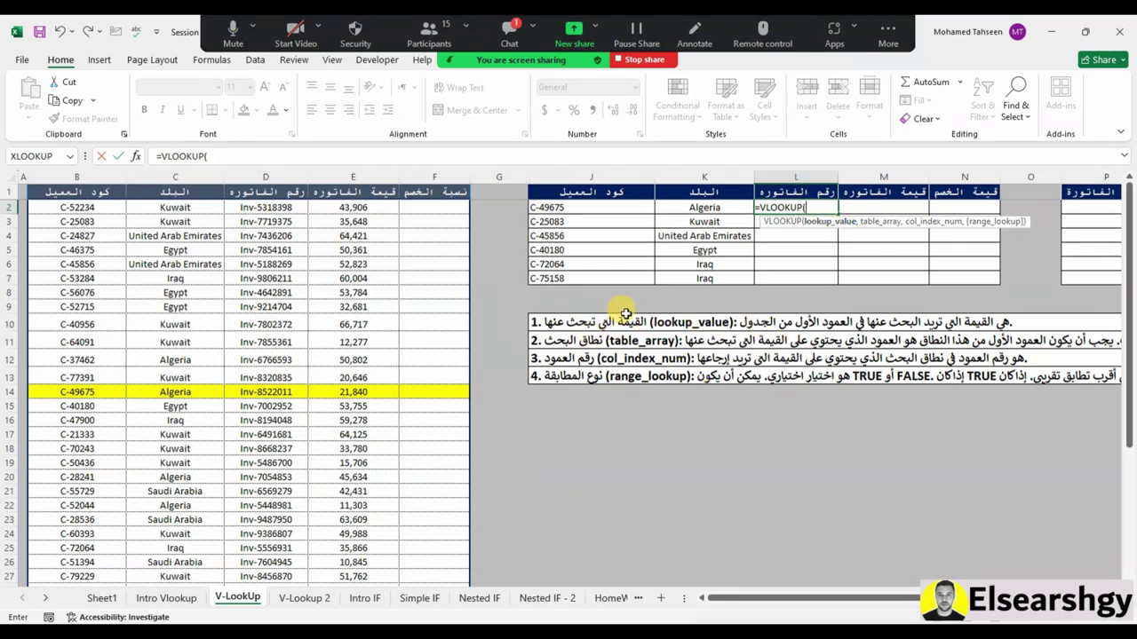
{"action": "left_click", "coordinate": [576, 205]}
{"action": "type", "text": ","}
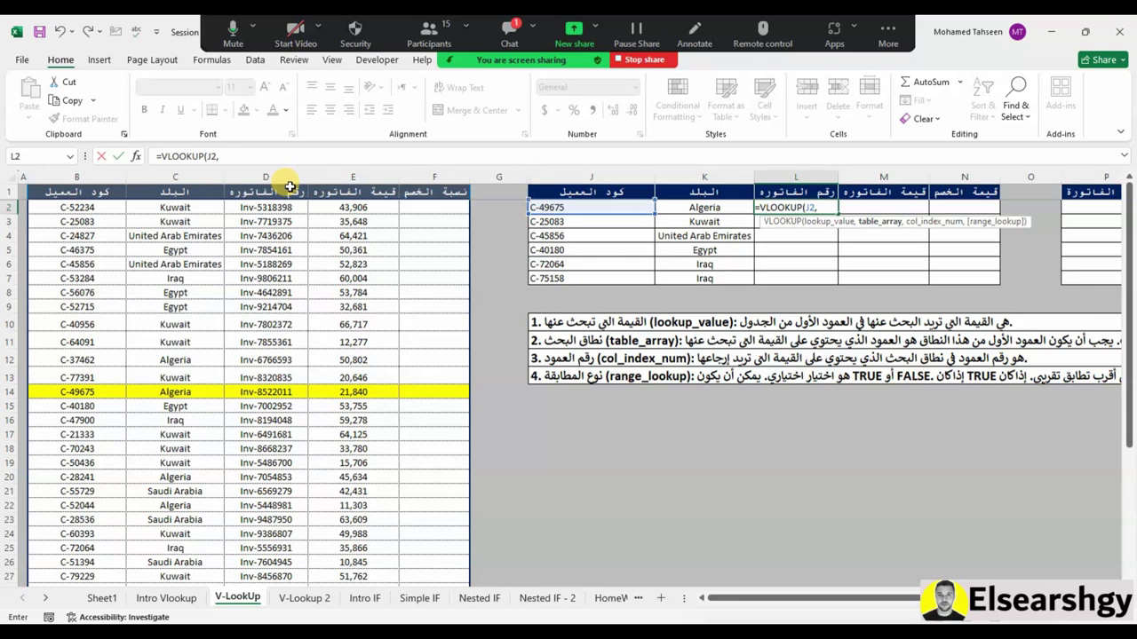
{"action": "left_click", "coordinate": [63, 174]}
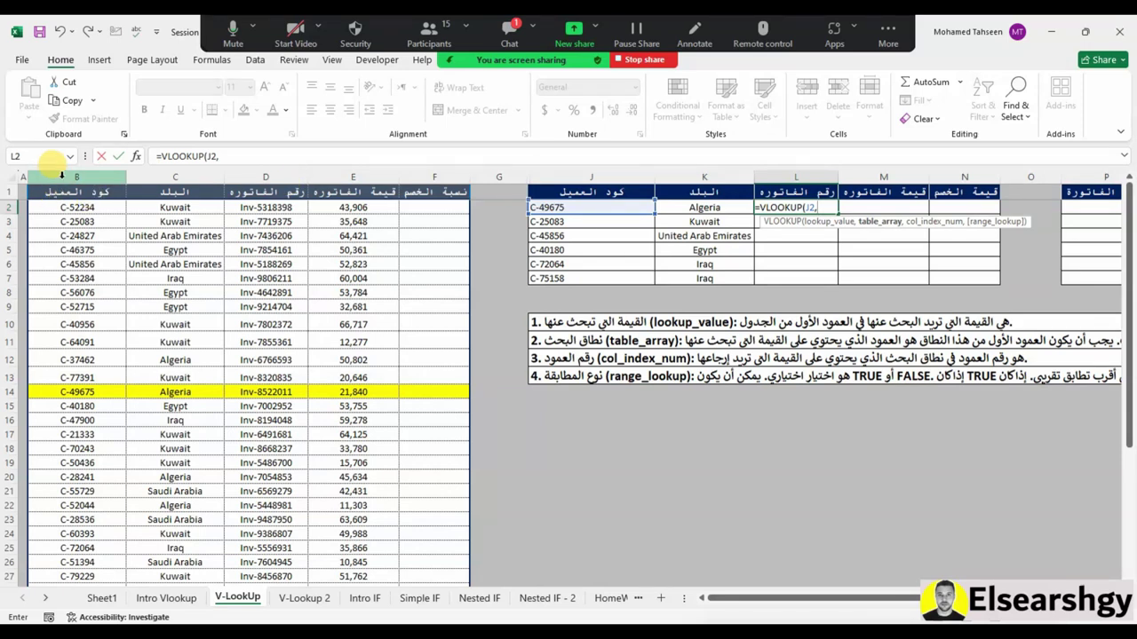
{"action": "left_click_drag", "start_coordinate": [61, 175], "coordinate": [296, 175]}
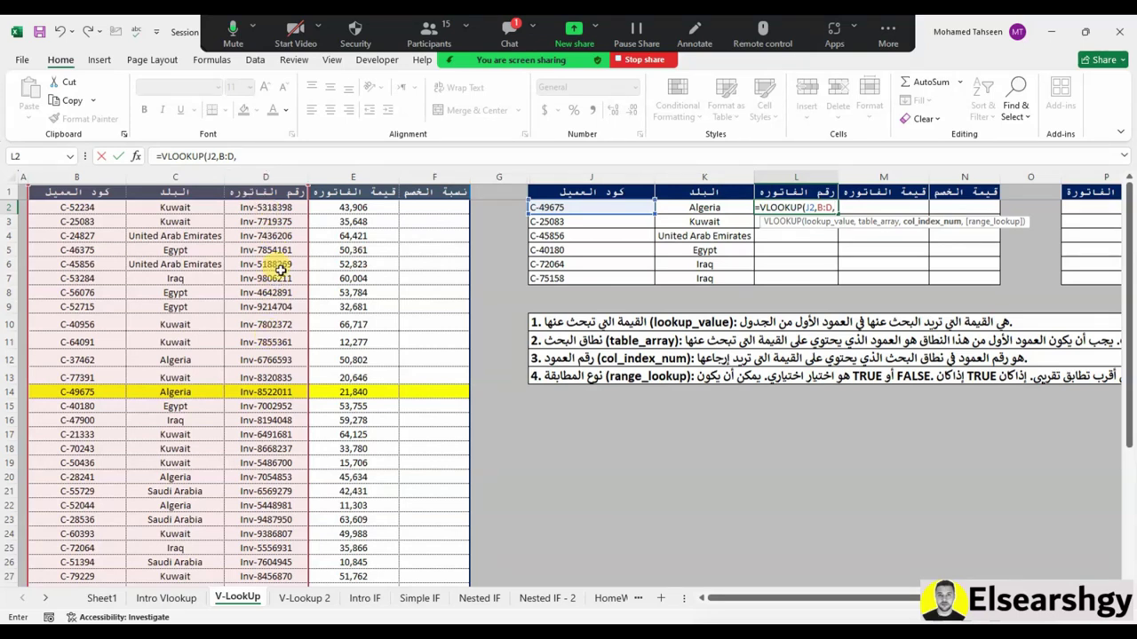
{"action": "type", "text": "3"}
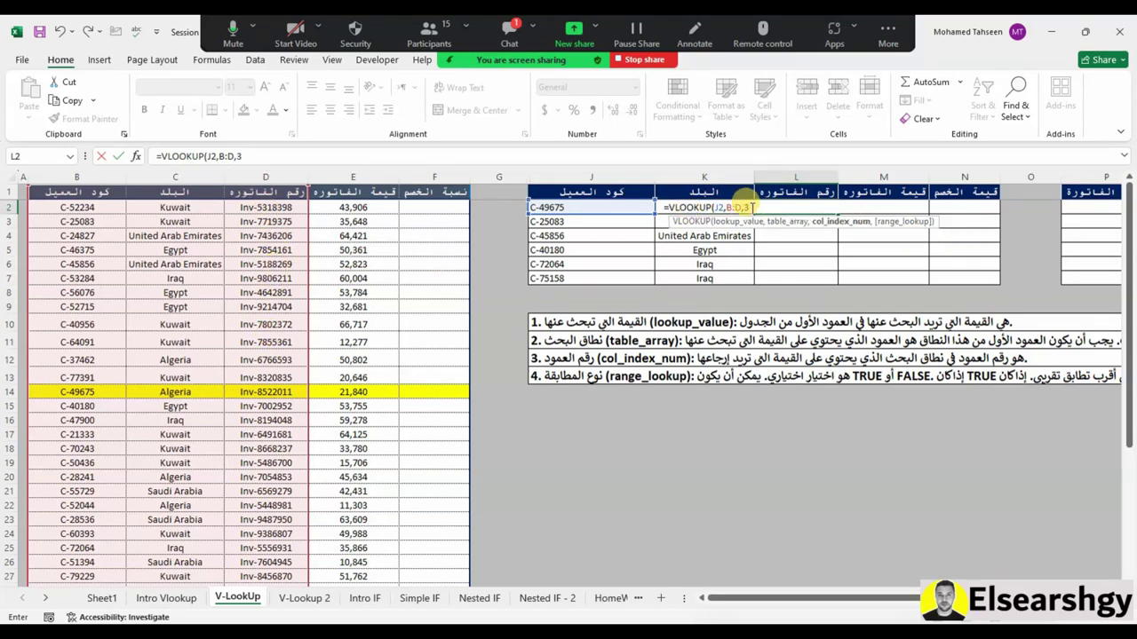
{"action": "type", "text": ","}
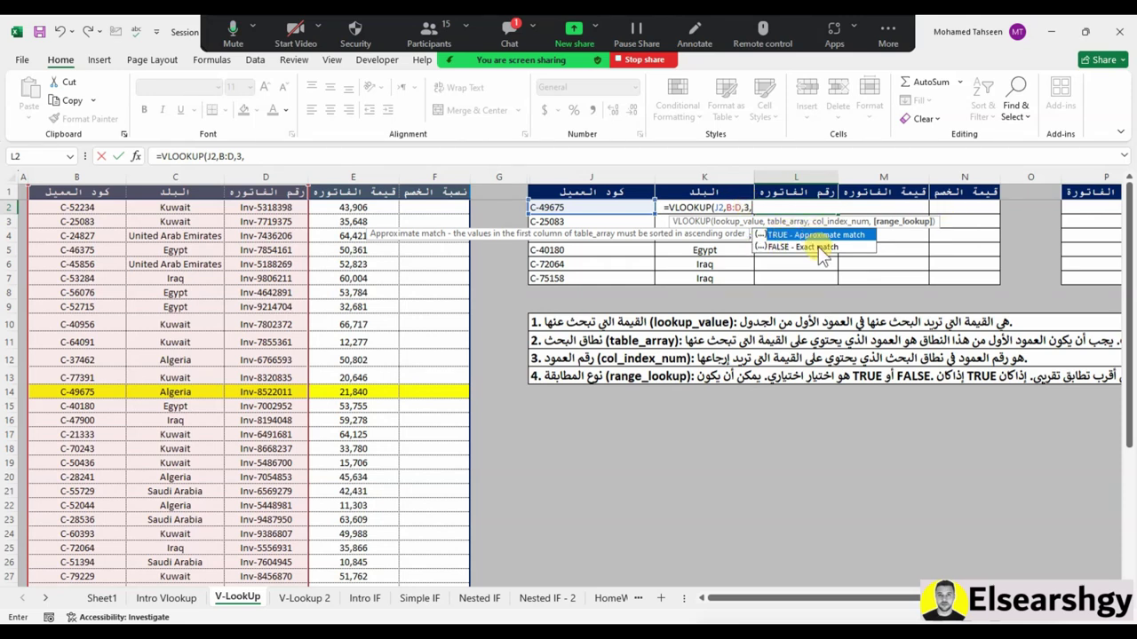
{"action": "double_click", "coordinate": [821, 247]}
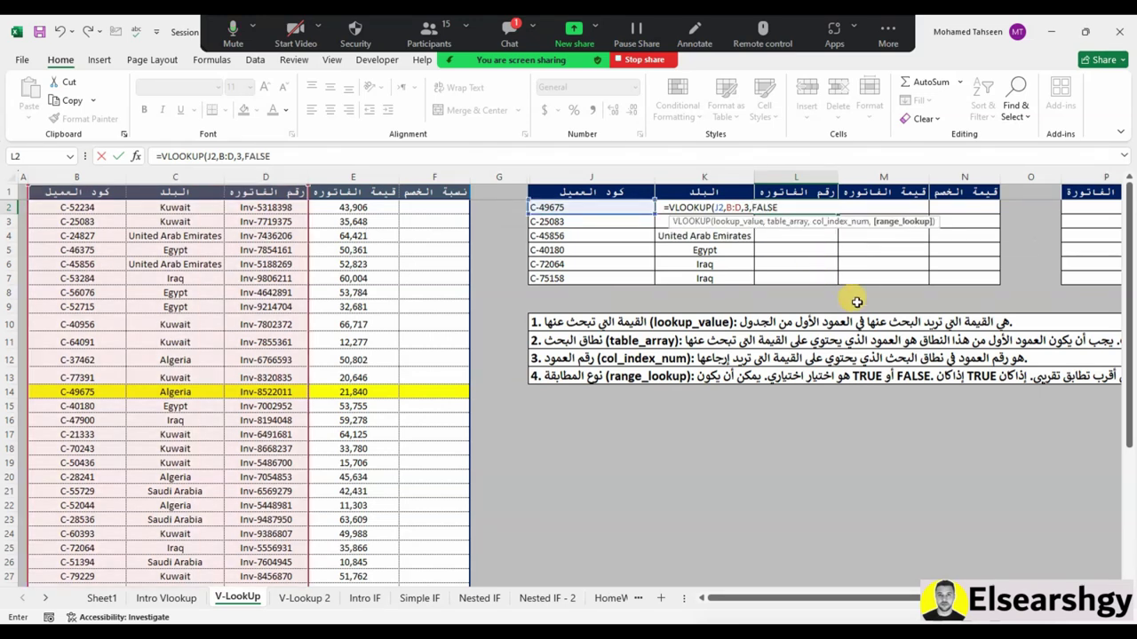
{"action": "key", "text": "Return"}
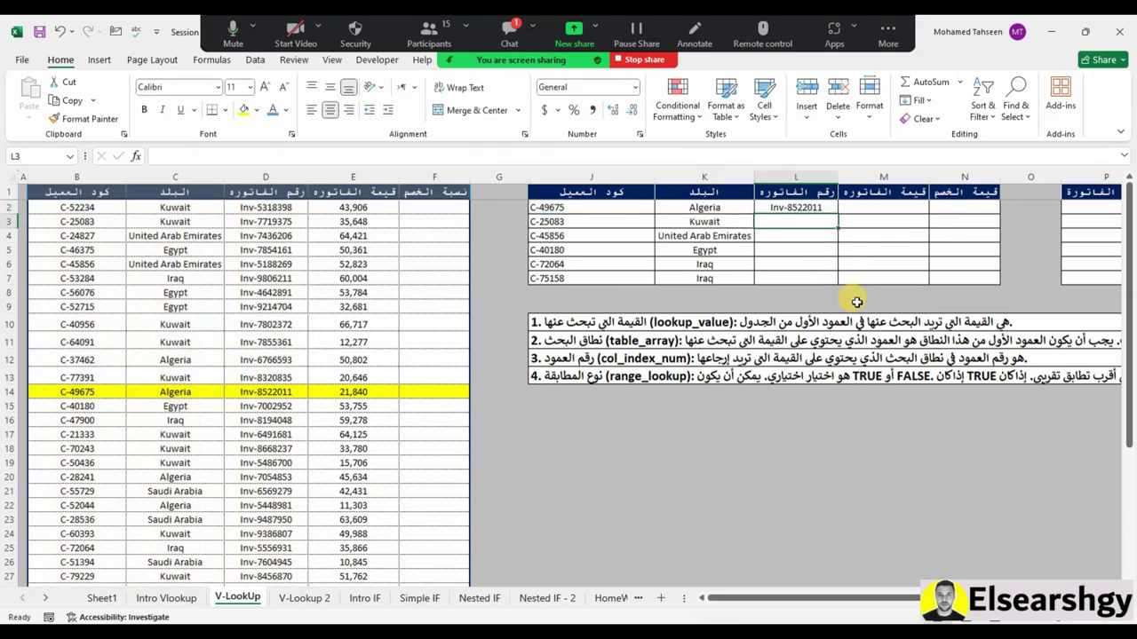
Fill the invoice formula down to L7 and check the copied formula in L5
{"action": "left_click", "coordinate": [832, 208]}
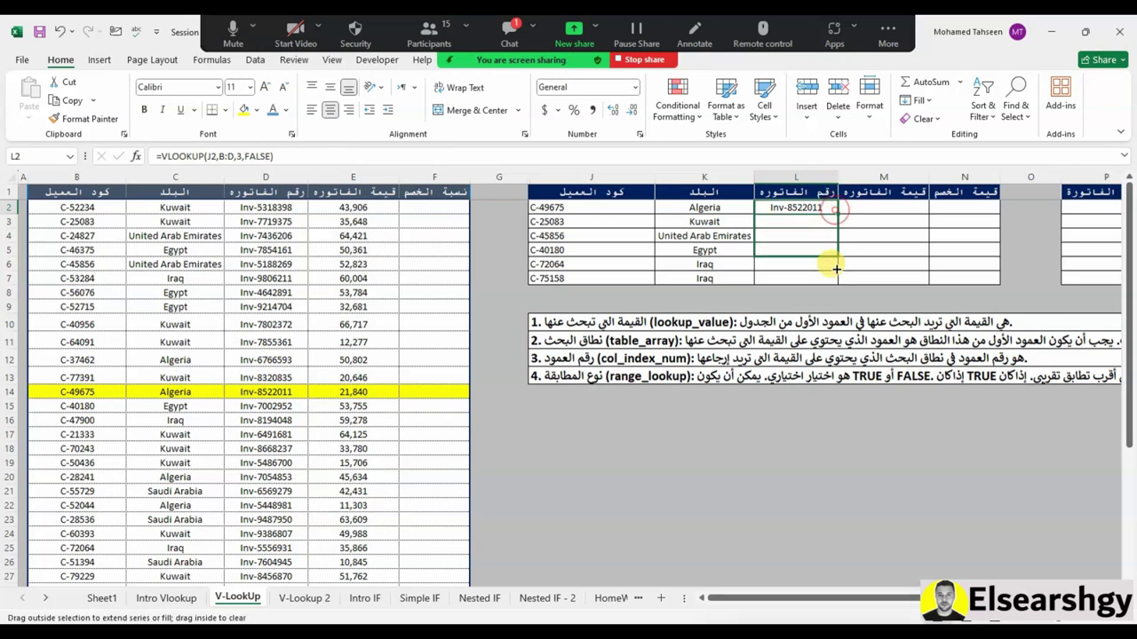
{"action": "left_click_drag", "start_coordinate": [835, 212], "coordinate": [835, 279]}
{"action": "left_click", "coordinate": [784, 223]}
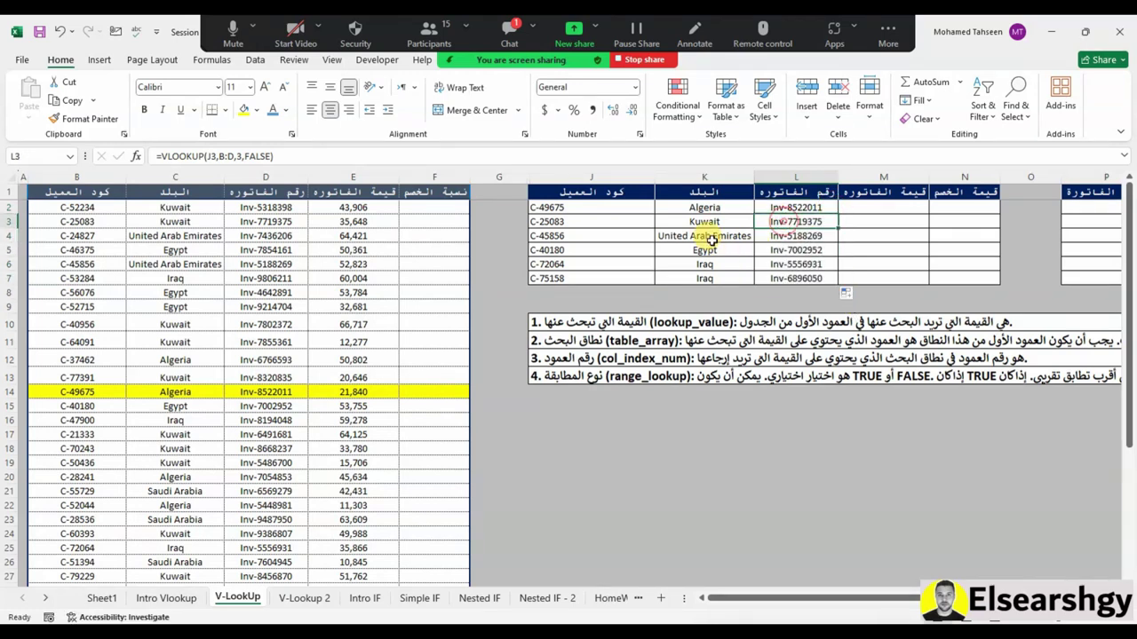
{"action": "left_click", "coordinate": [701, 222]}
{"action": "left_click", "coordinate": [803, 248]}
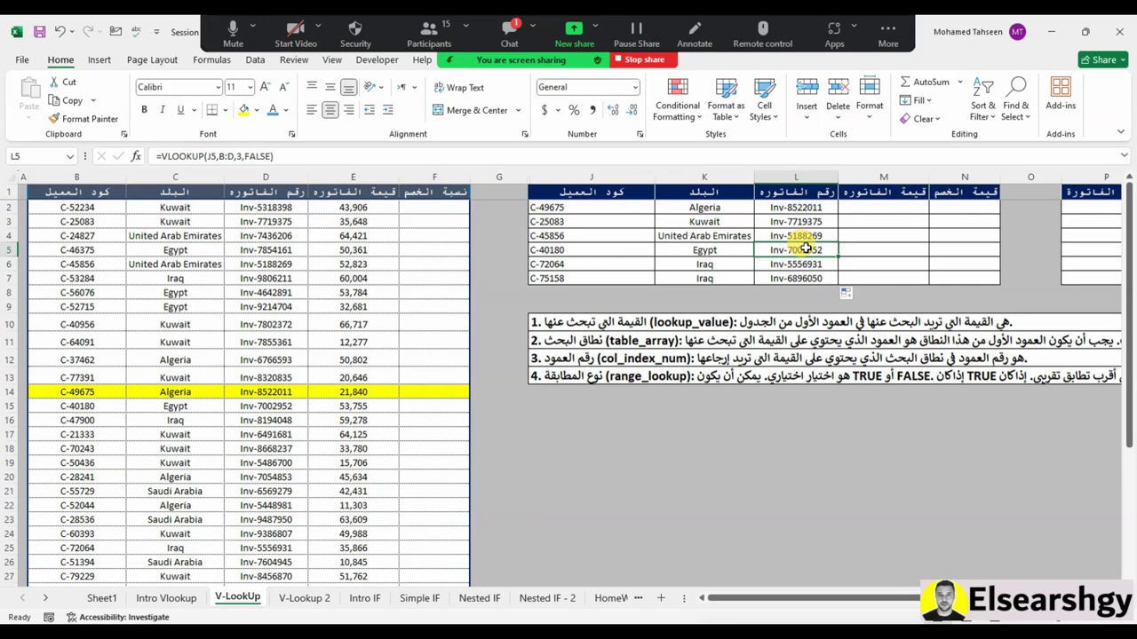
Glance at the Zoom chat, close it, and open the 15-attendee participants list
{"action": "left_click", "coordinate": [571, 324]}
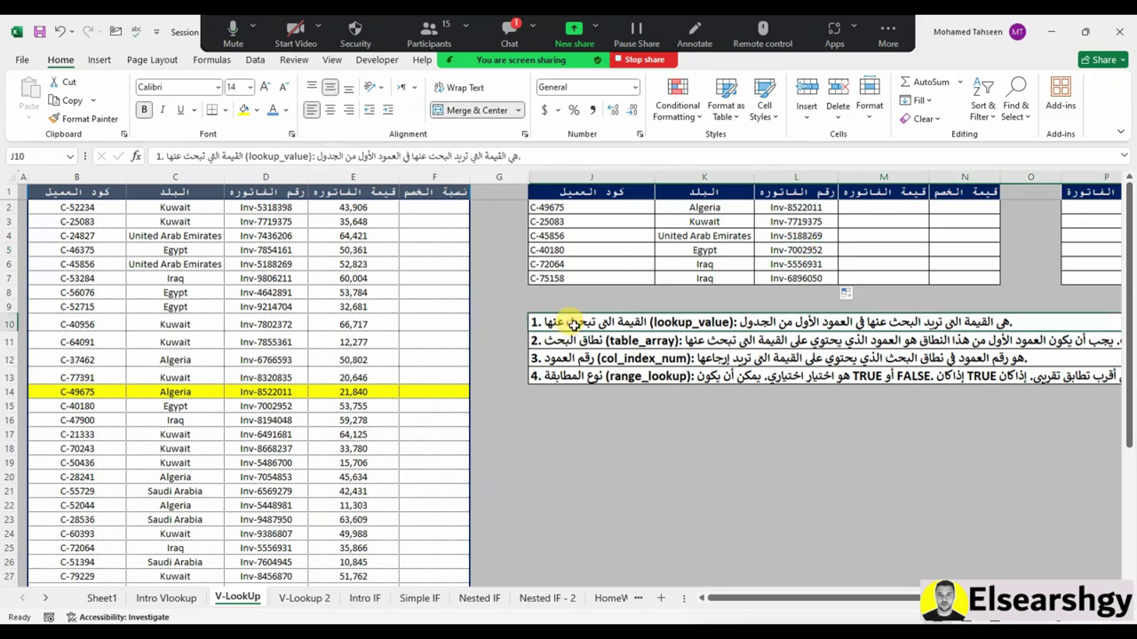
{"action": "left_click", "coordinate": [509, 37]}
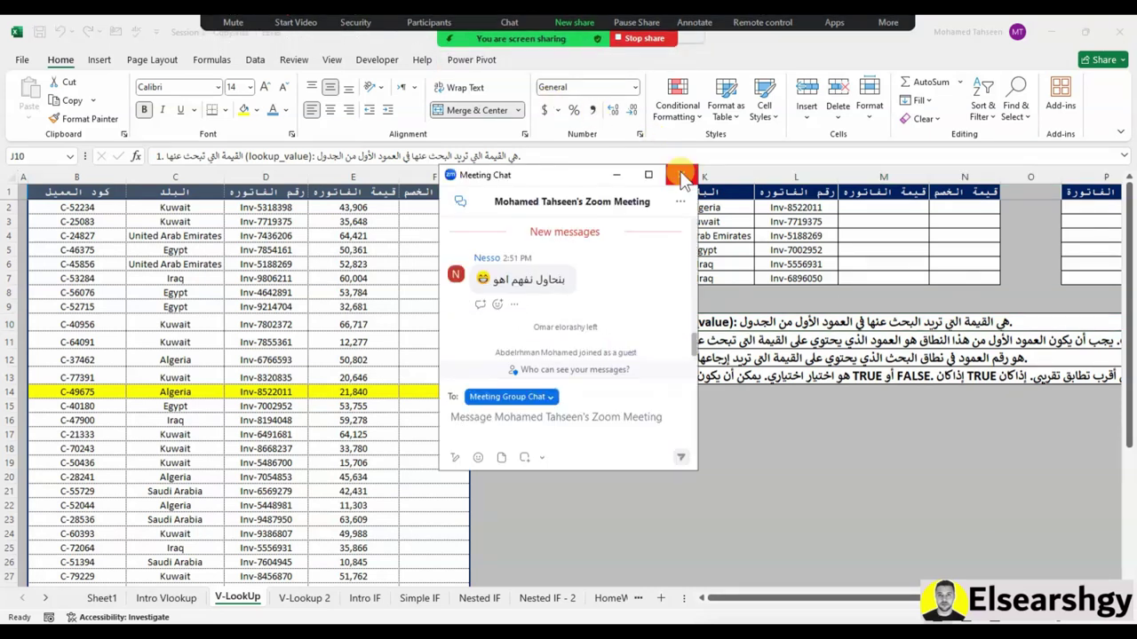
{"action": "left_click", "coordinate": [681, 175]}
{"action": "left_click", "coordinate": [429, 34]}
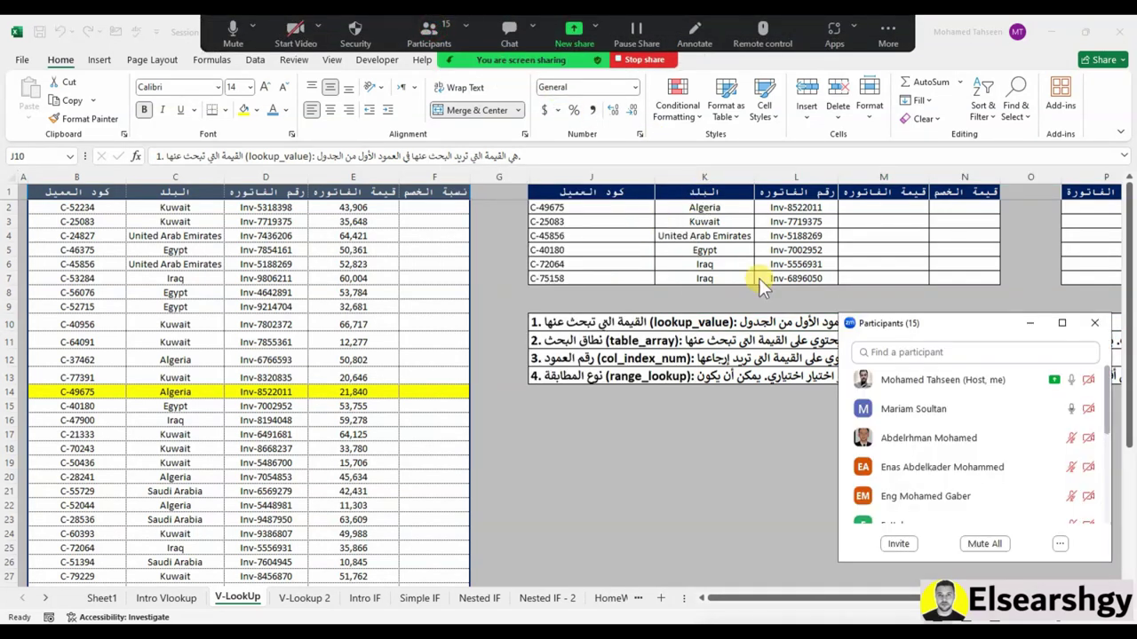
{"action": "left_click", "coordinate": [884, 208]}
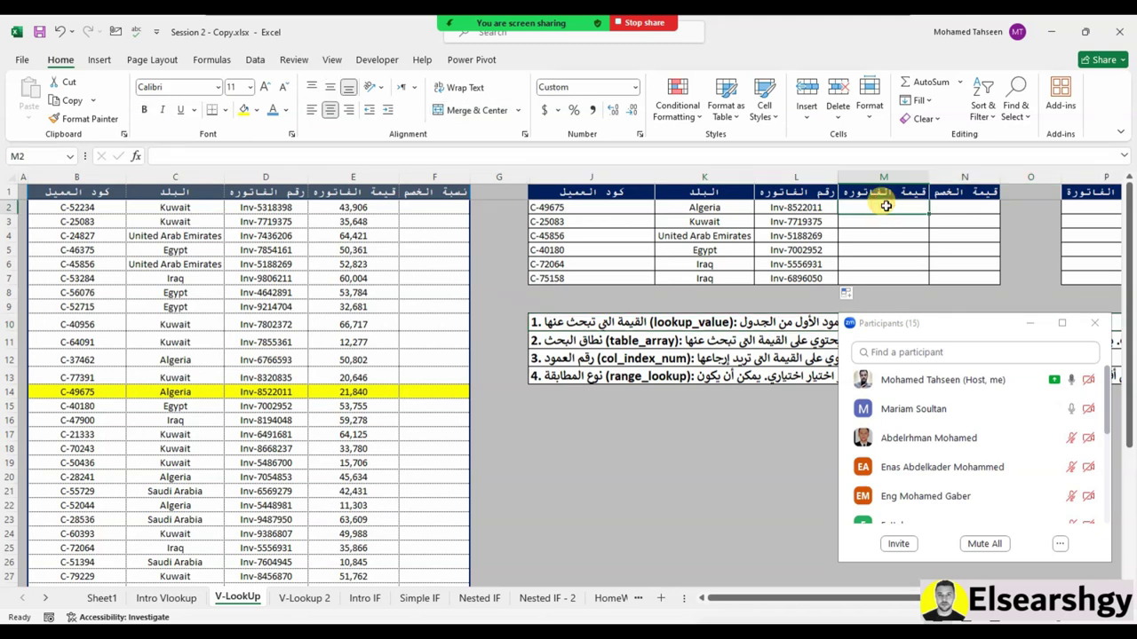
Enter =VLOOKUP(J2,B:E,4,FALSE) in M2 to look up the invoice amount
{"action": "type", "text": "="}
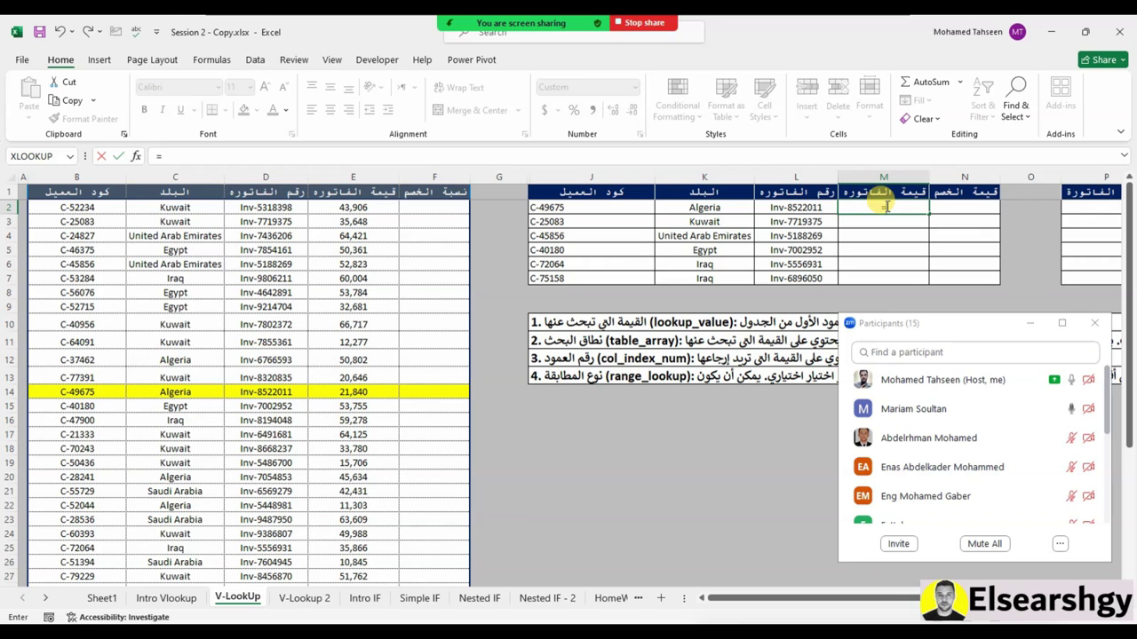
{"action": "type", "text": "vl"}
{"action": "key", "text": "Tab"}
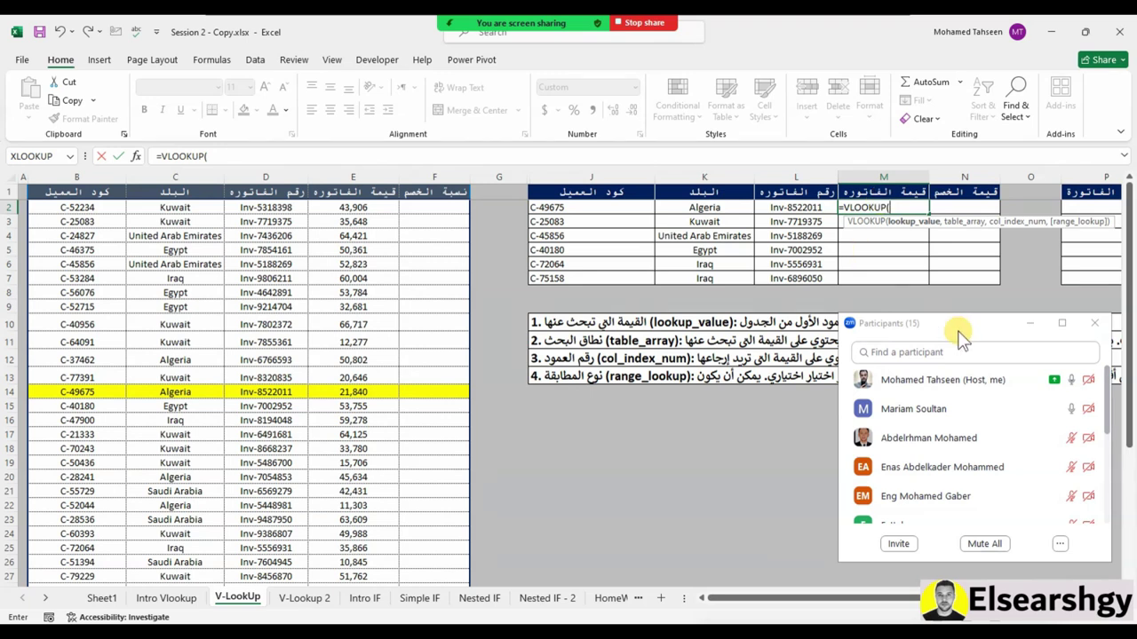
{"action": "left_click_drag", "start_coordinate": [950, 321], "coordinate": [973, 398]}
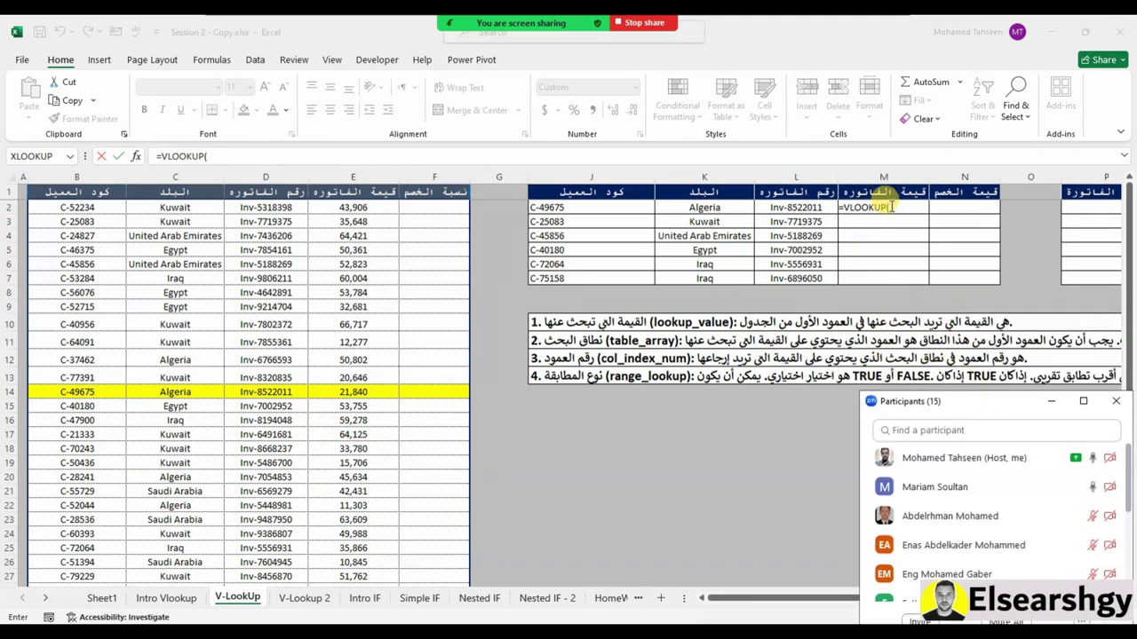
{"action": "left_click", "coordinate": [888, 207]}
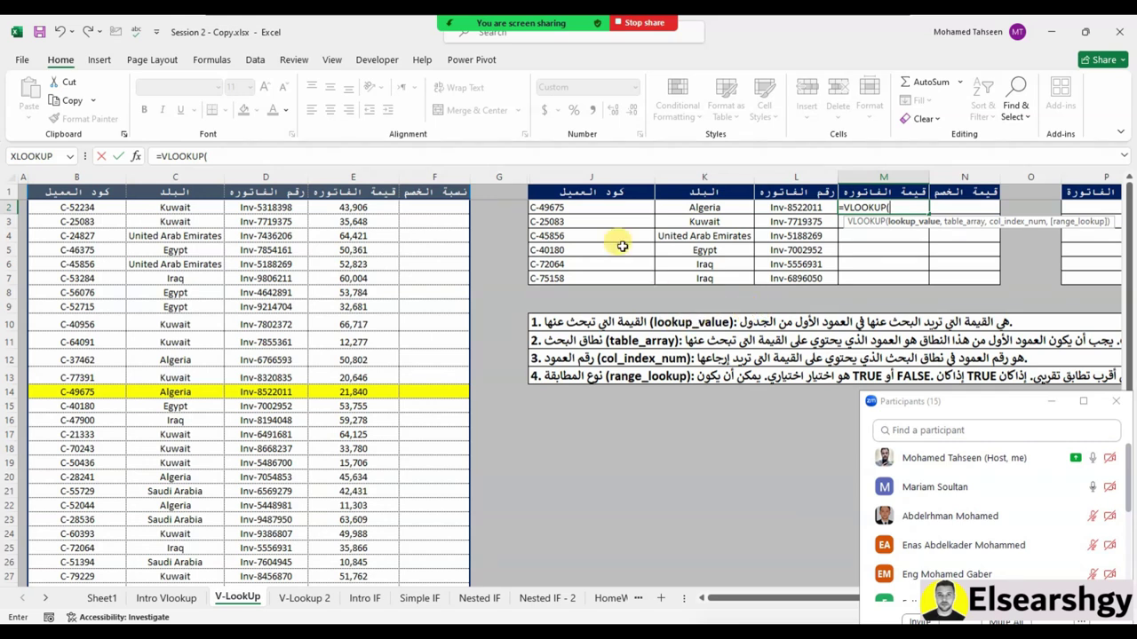
{"action": "left_click", "coordinate": [590, 206]}
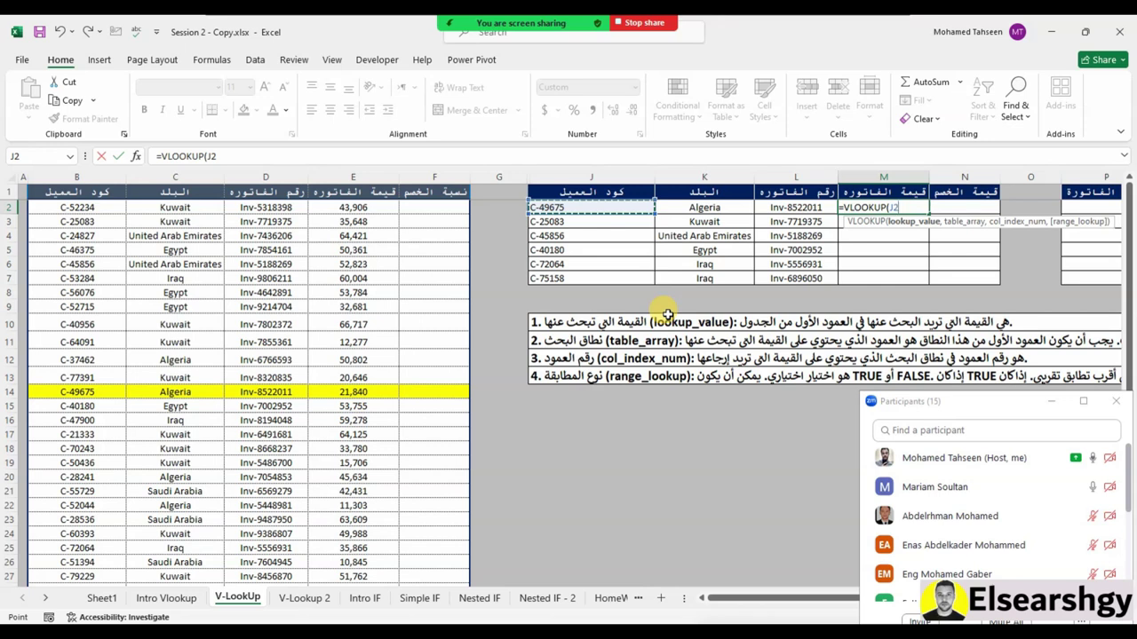
{"action": "type", "text": ","}
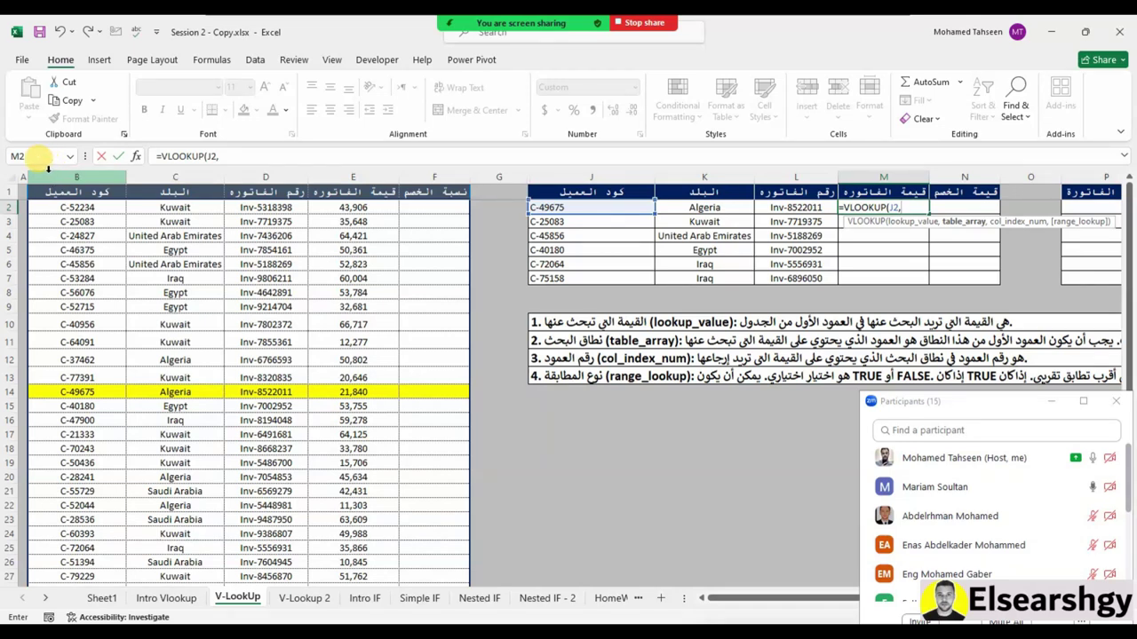
{"action": "left_click_drag", "start_coordinate": [48, 169], "coordinate": [376, 194]}
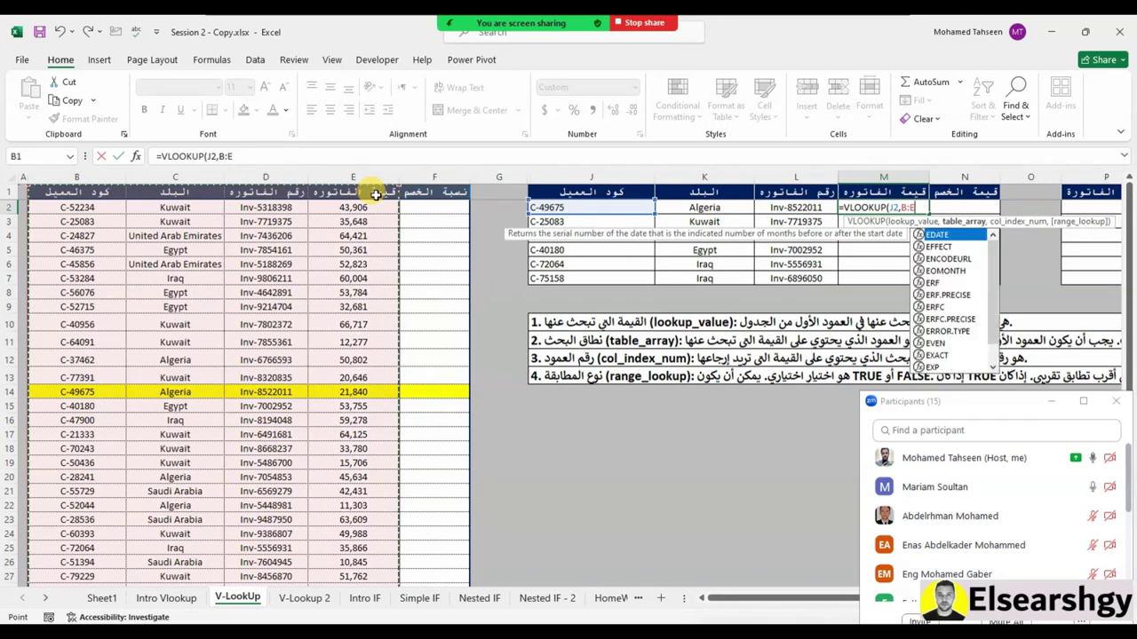
{"action": "key", "text": "Escape"}
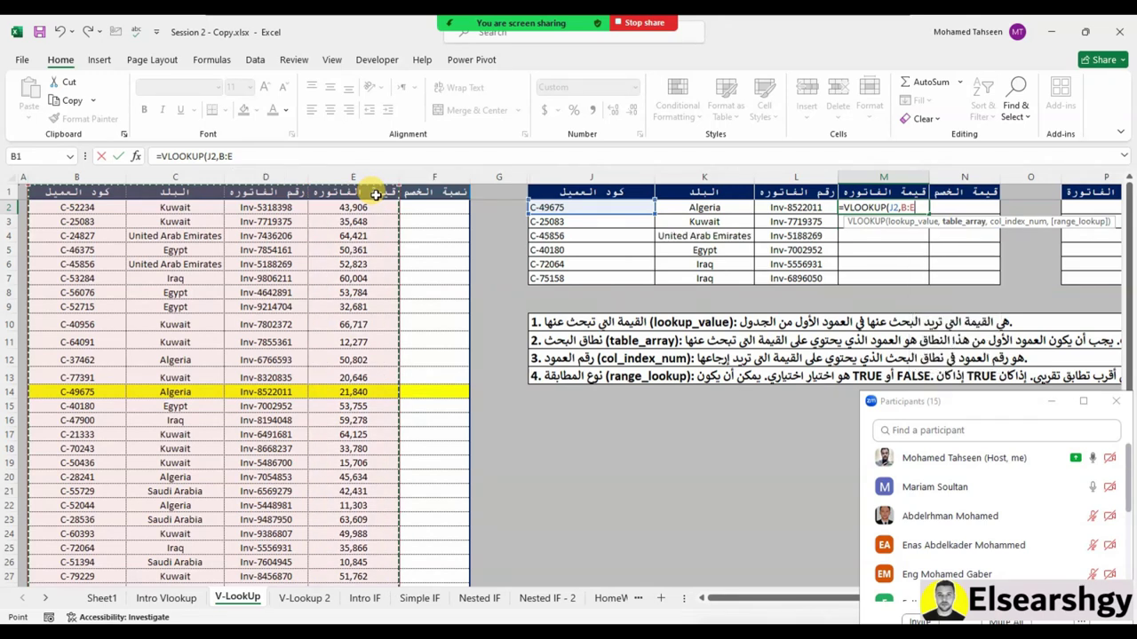
{"action": "type", "text": ","}
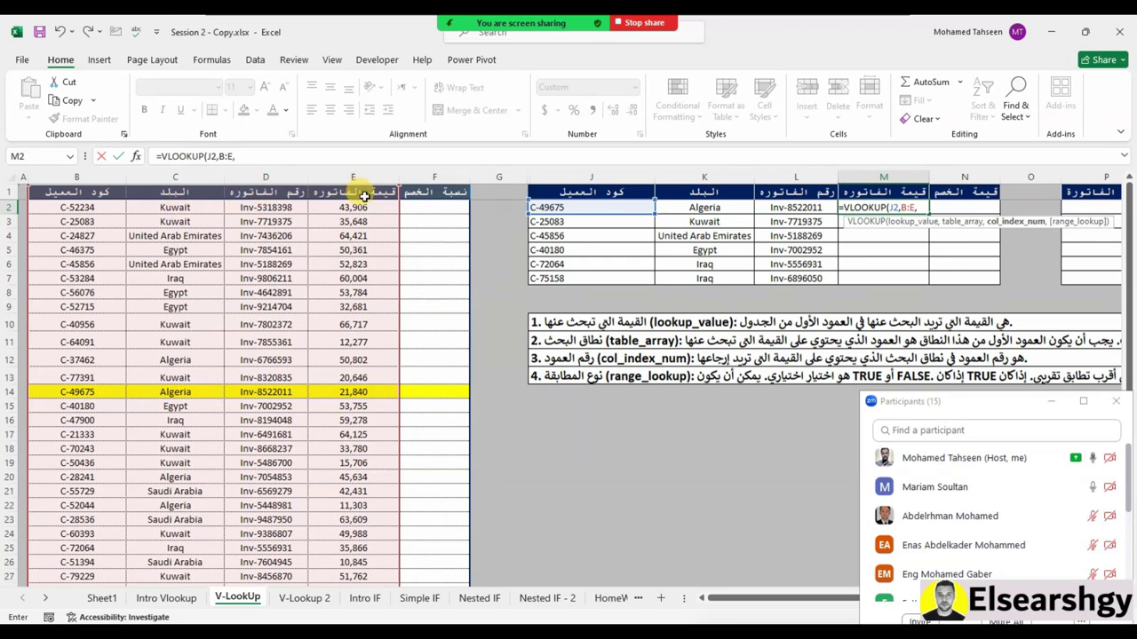
{"action": "type", "text": "4,FALSE"}
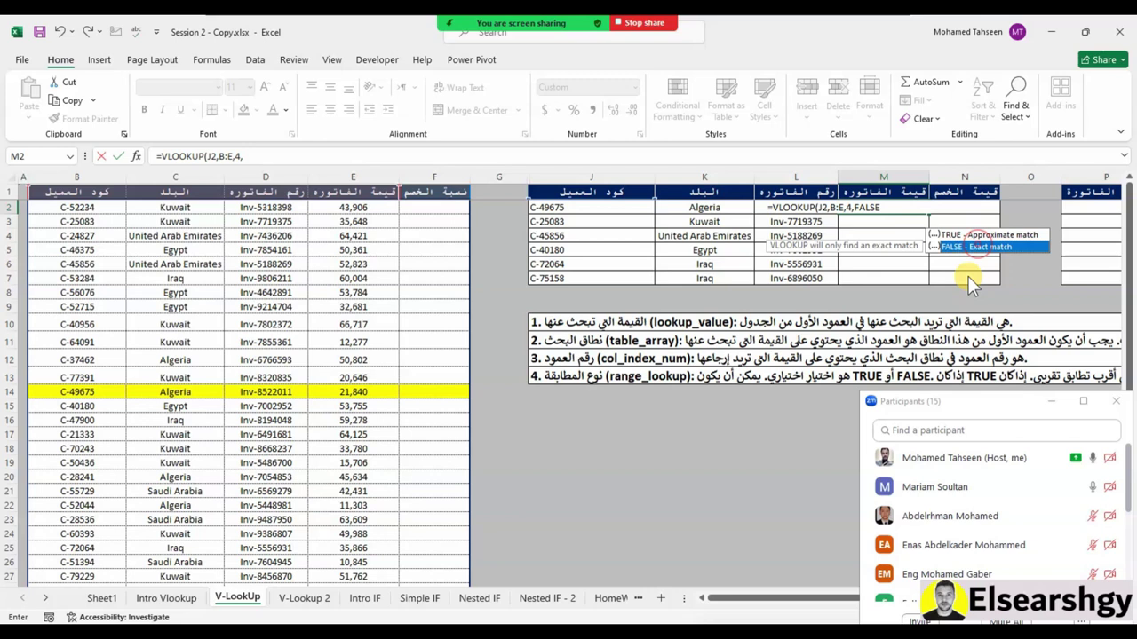
{"action": "double_click", "coordinate": [977, 247]}
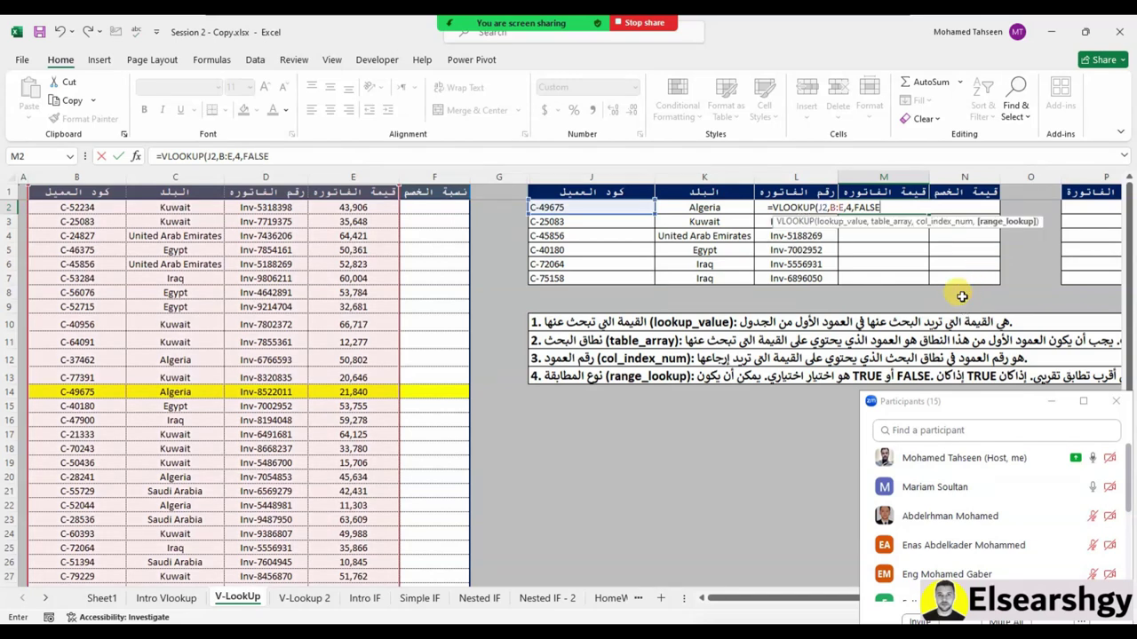
{"action": "key", "text": "Return"}
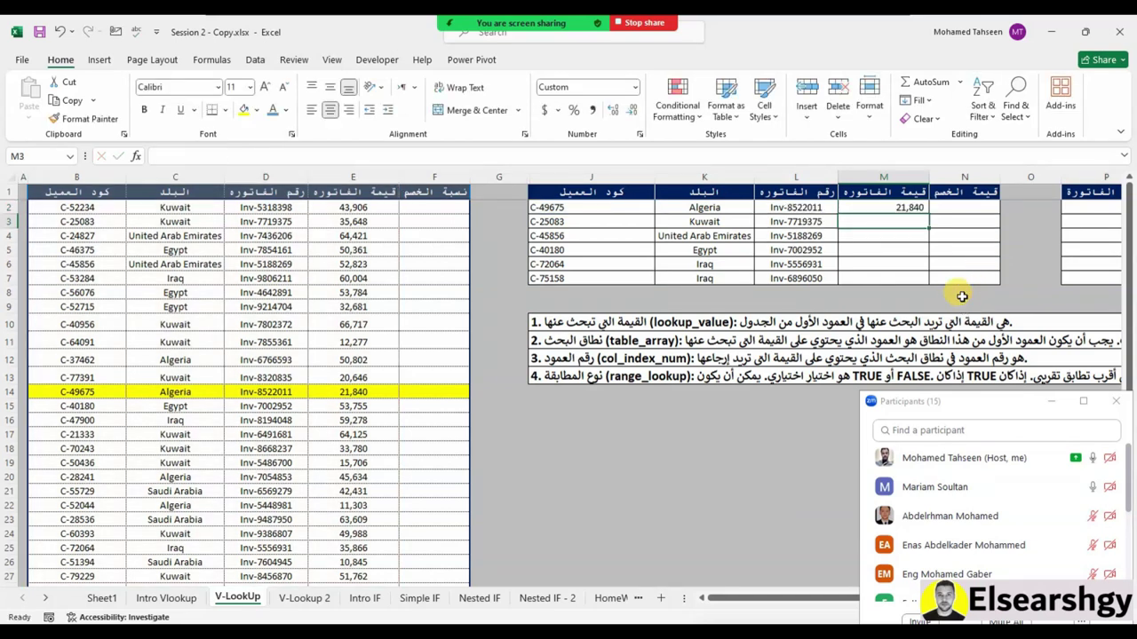
Copy the M2 amount formula down to M7 and close the meeting participants panel
{"action": "left_click", "coordinate": [923, 208]}
{"action": "left_click_drag", "start_coordinate": [928, 214], "coordinate": [924, 282]}
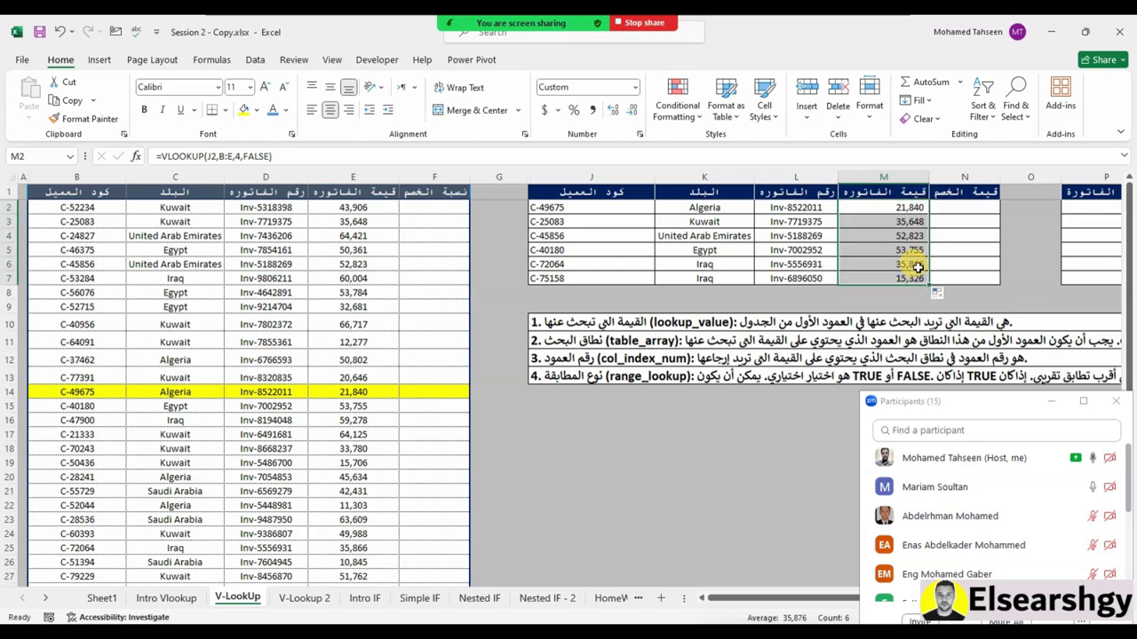
{"action": "left_click_drag", "start_coordinate": [904, 402], "coordinate": [813, 406]}
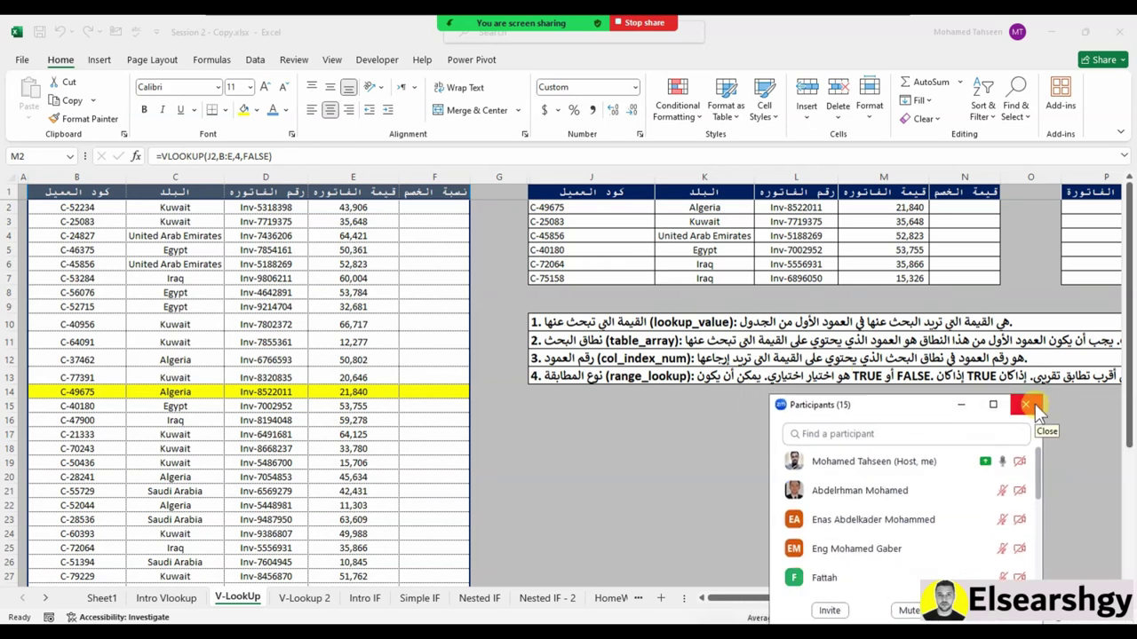
{"action": "left_click", "coordinate": [963, 406]}
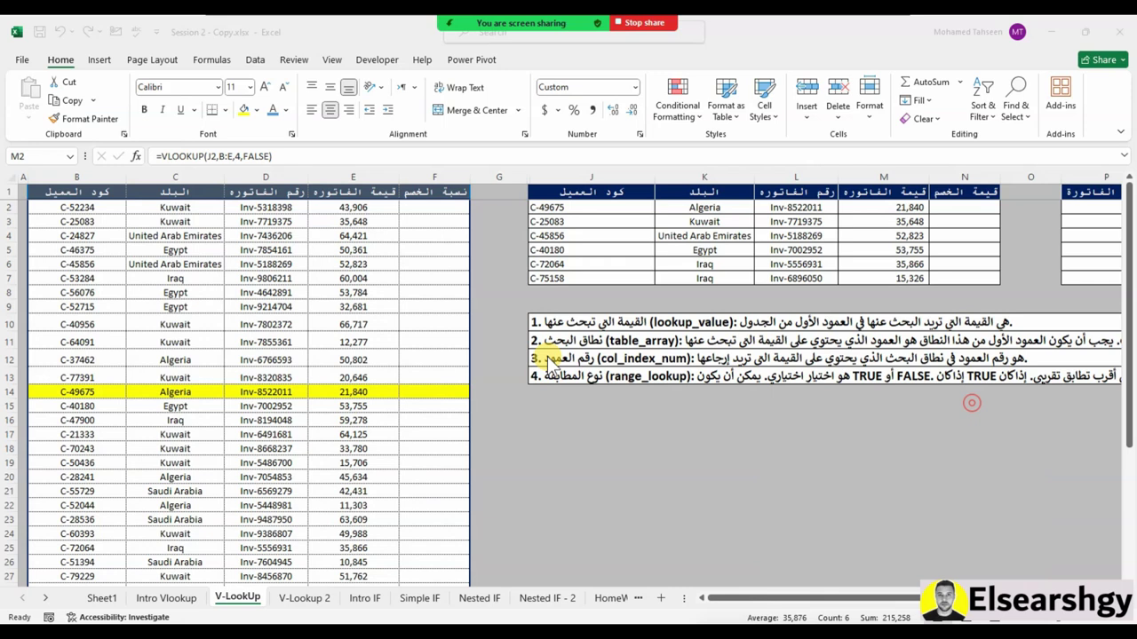
Select discount cells F2:F24 and scroll right toward the discount tier table
{"action": "left_click", "coordinate": [404, 206]}
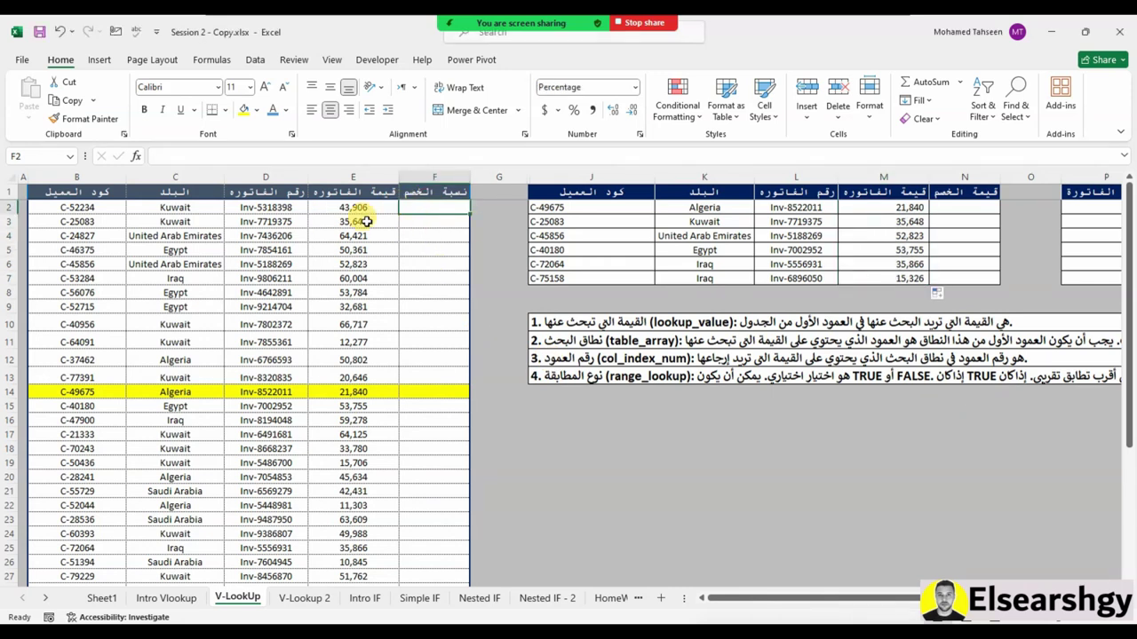
{"action": "left_click_drag", "start_coordinate": [444, 204], "coordinate": [456, 536]}
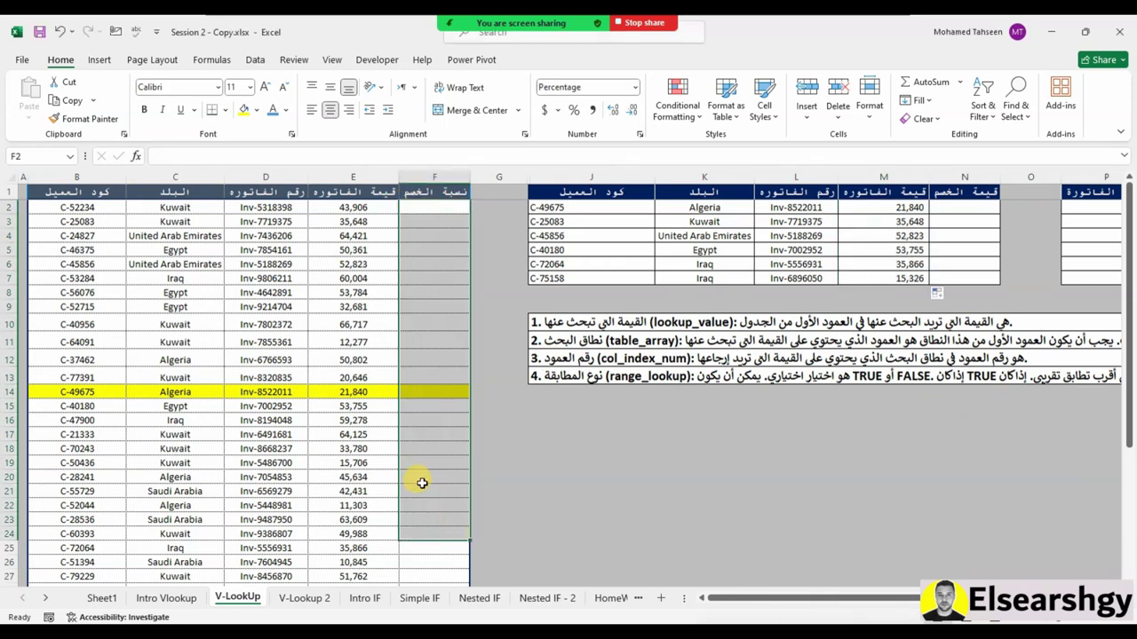
{"action": "left_click_drag", "start_coordinate": [761, 599], "coordinate": [918, 609]}
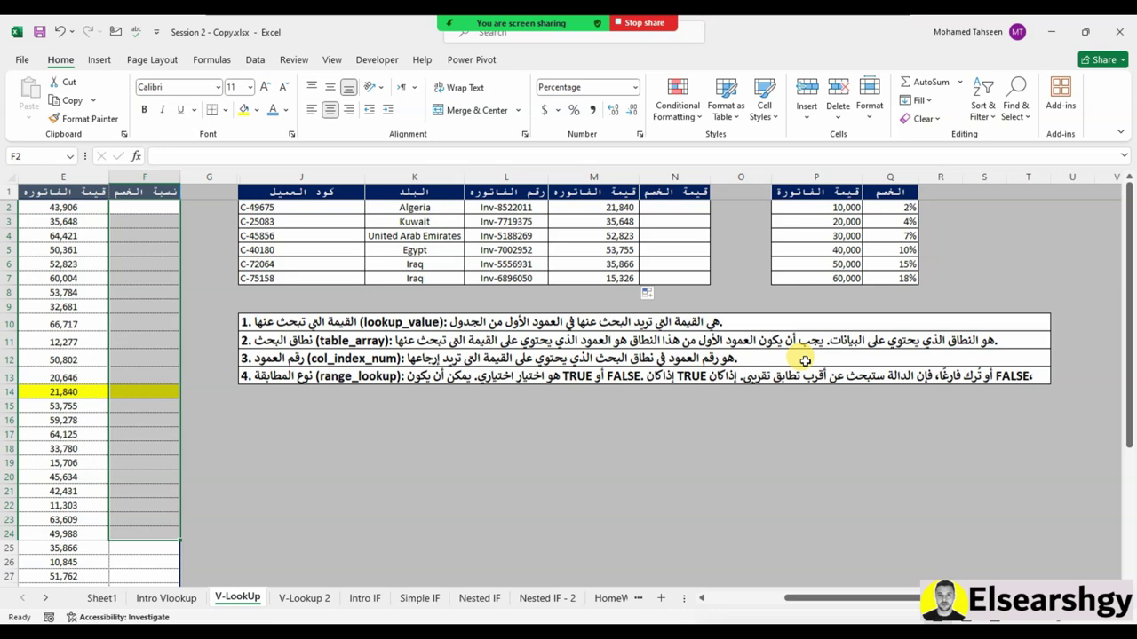
Review the P:Q thresholds 10,000–30,000 against their 2% and 4% rates, then zoom out to fit
{"action": "left_click", "coordinate": [840, 204]}
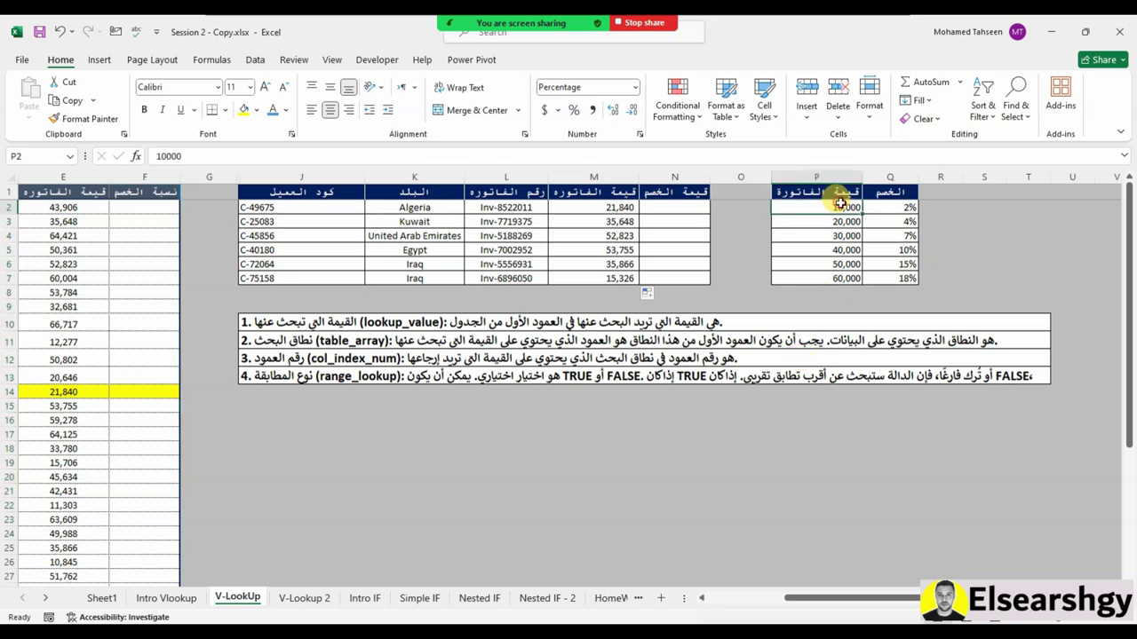
{"action": "left_click_drag", "start_coordinate": [840, 205], "coordinate": [888, 207]}
{"action": "left_click", "coordinate": [834, 222]}
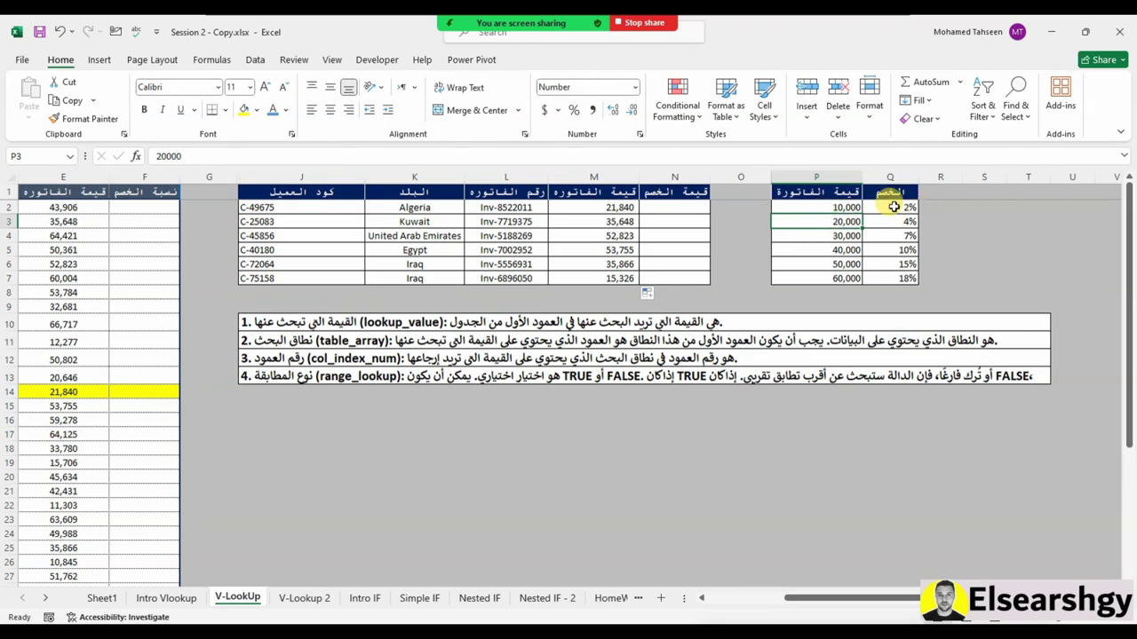
{"action": "left_click", "coordinate": [893, 207]}
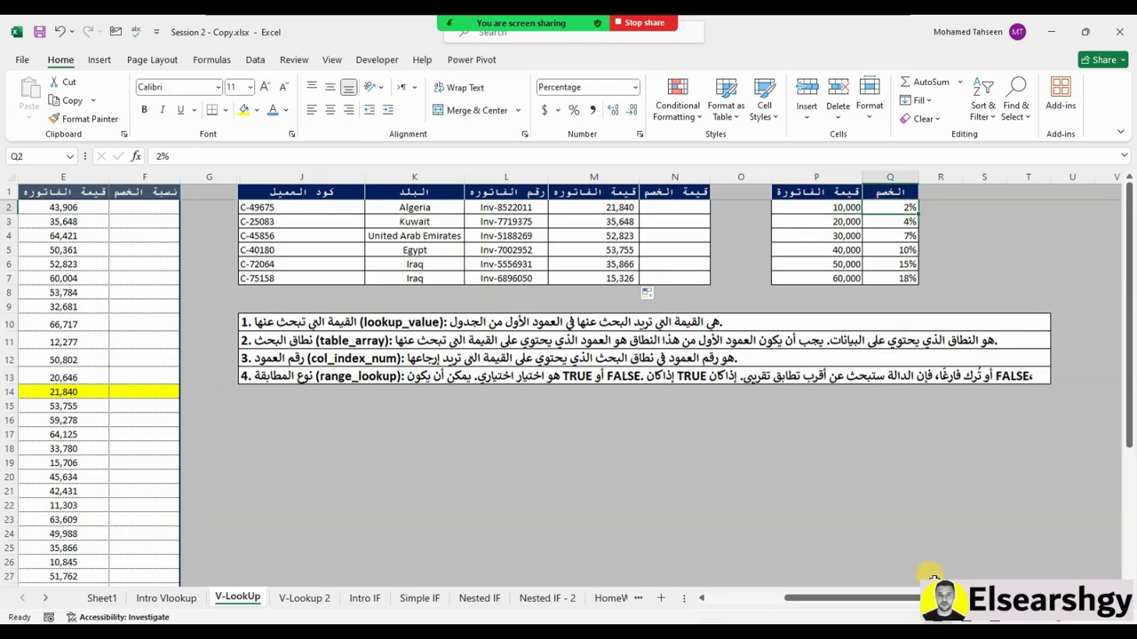
{"action": "left_click", "coordinate": [840, 222]}
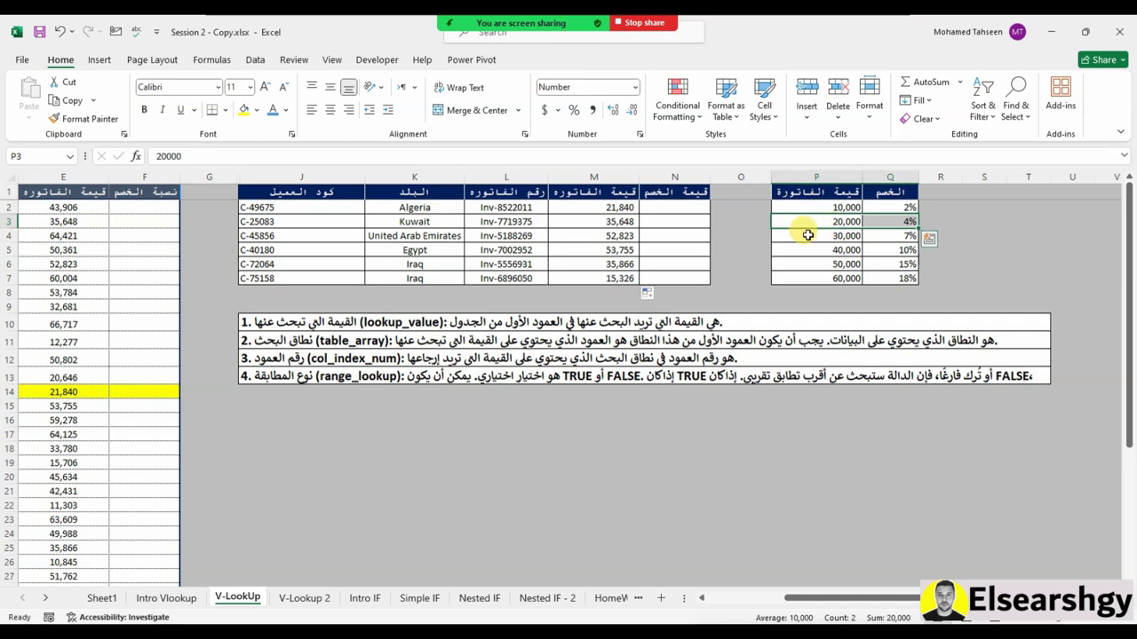
{"action": "left_click", "coordinate": [808, 234]}
{"action": "left_click", "coordinate": [914, 221]}
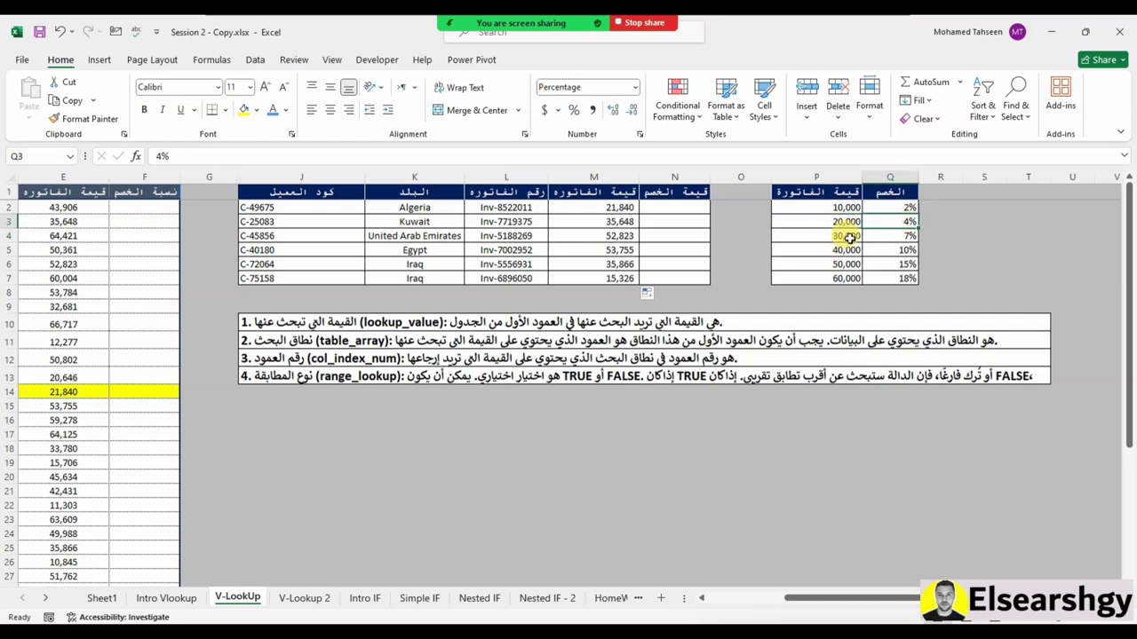
{"action": "left_click_drag", "start_coordinate": [913, 600], "coordinate": [787, 601]}
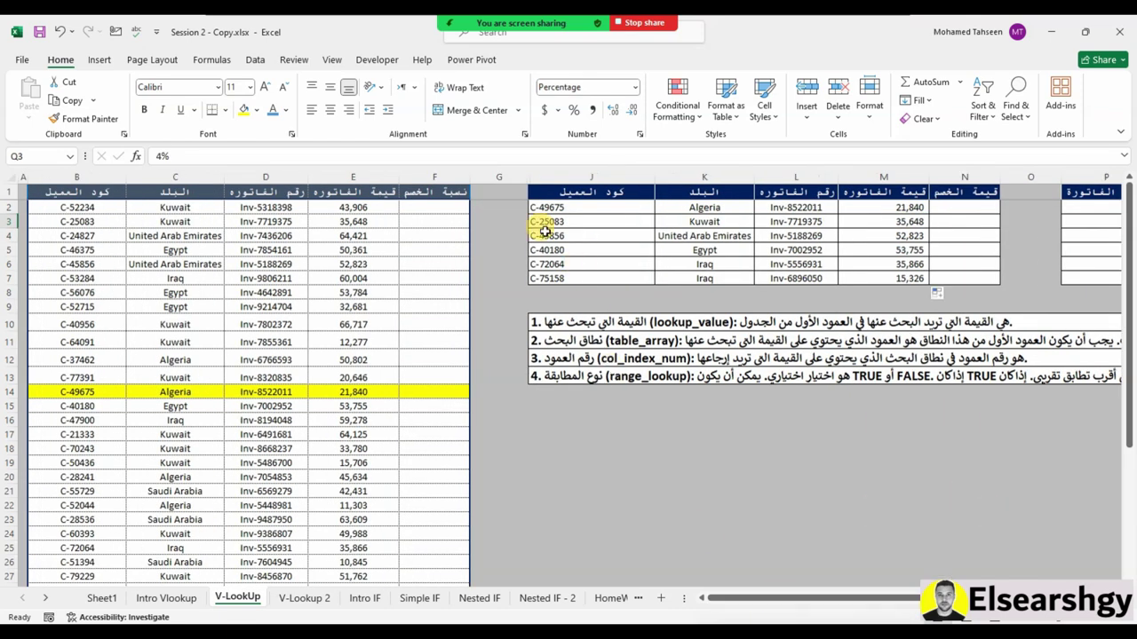
{"action": "left_click", "coordinate": [412, 207]}
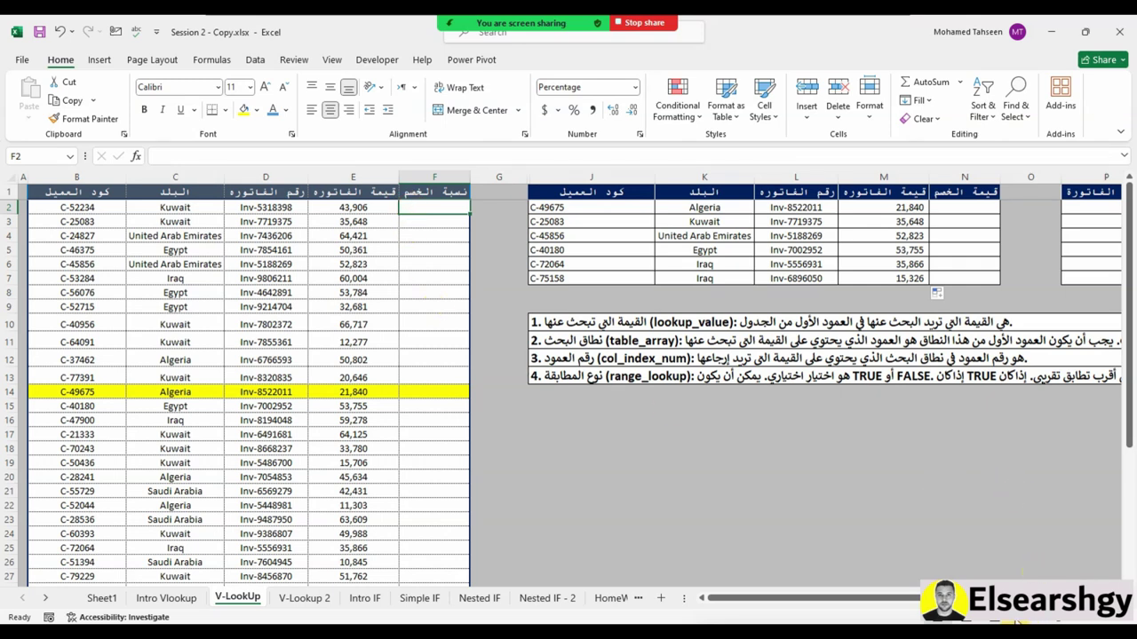
{"action": "left_click", "coordinate": [1012, 622]}
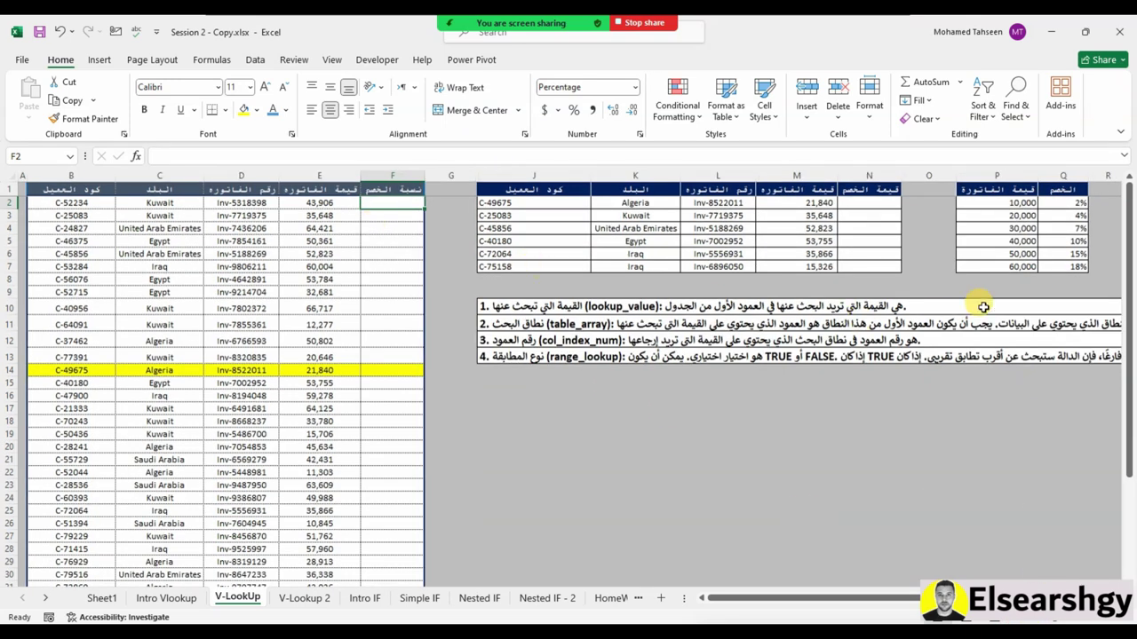
Turn off Wrap Text on the table_array note in J11
{"action": "left_click", "coordinate": [980, 173]}
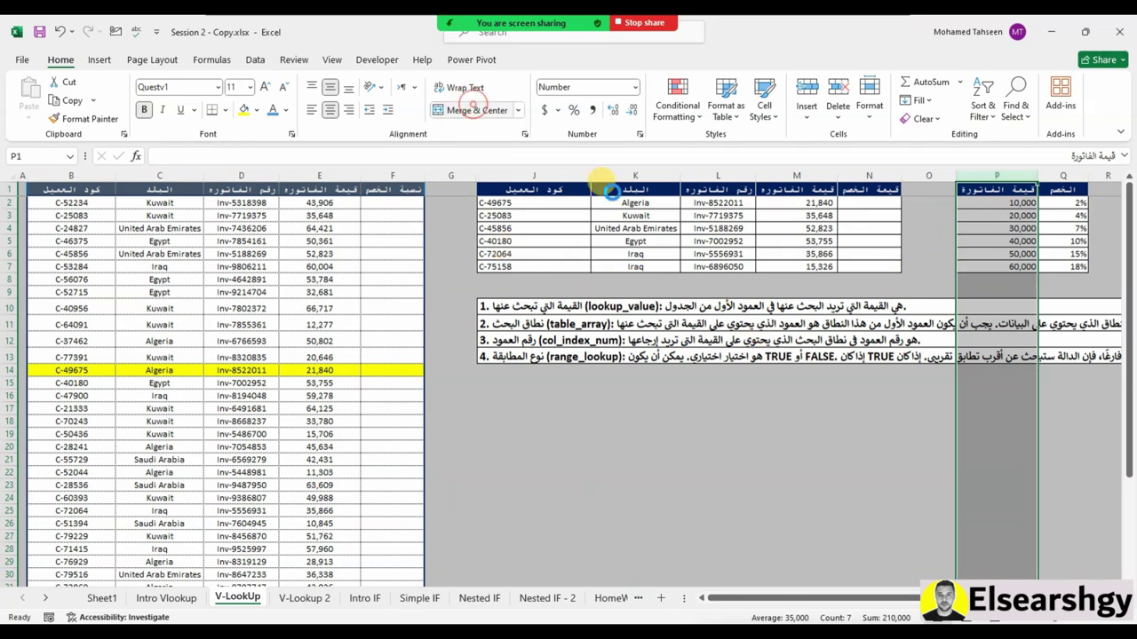
{"action": "key", "text": "ctrl+z"}
{"action": "left_click", "coordinate": [773, 343]}
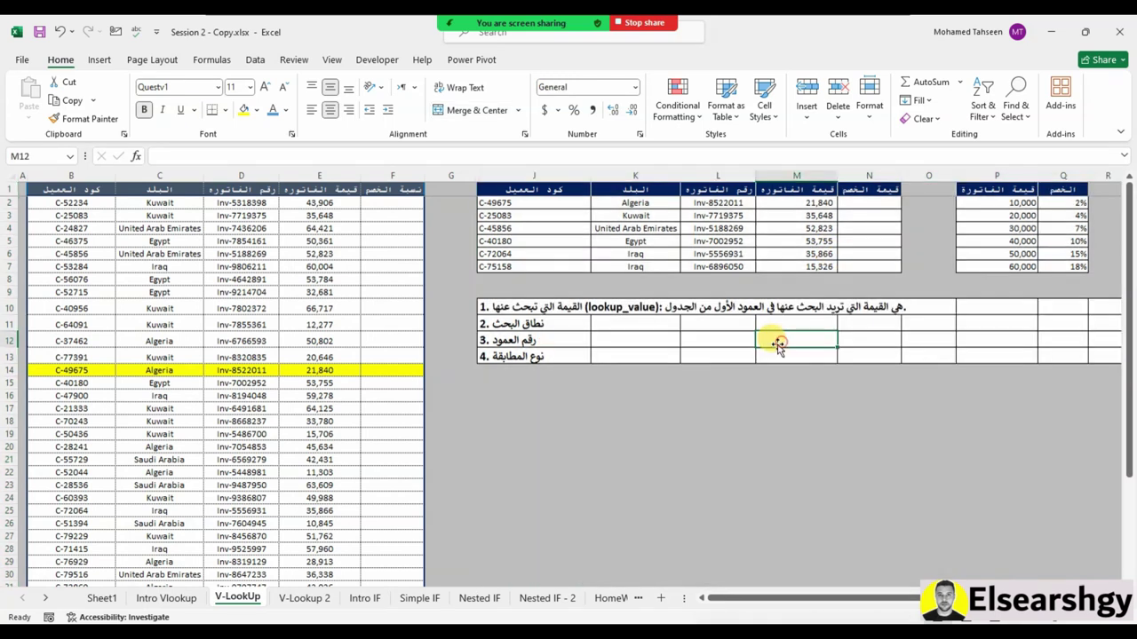
{"action": "left_click", "coordinate": [538, 306]}
{"action": "left_click", "coordinate": [541, 326]}
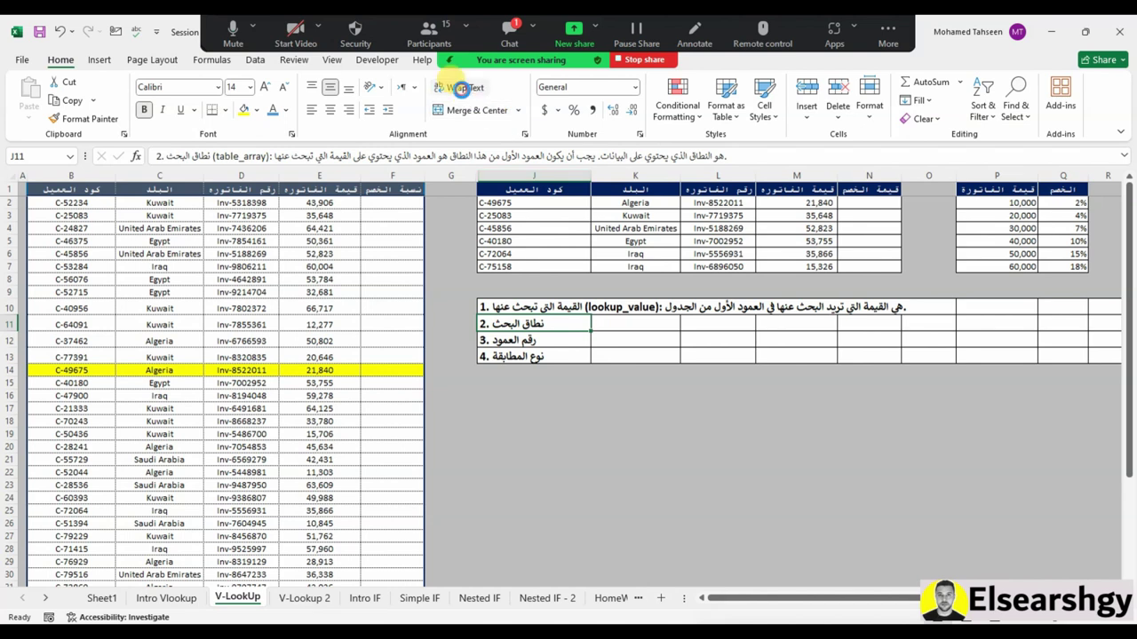
{"action": "left_click", "coordinate": [458, 87]}
Delete the argument notes in J10:L20 and paint plain formatting over that area
{"action": "left_click_drag", "start_coordinate": [550, 306], "coordinate": [711, 444]}
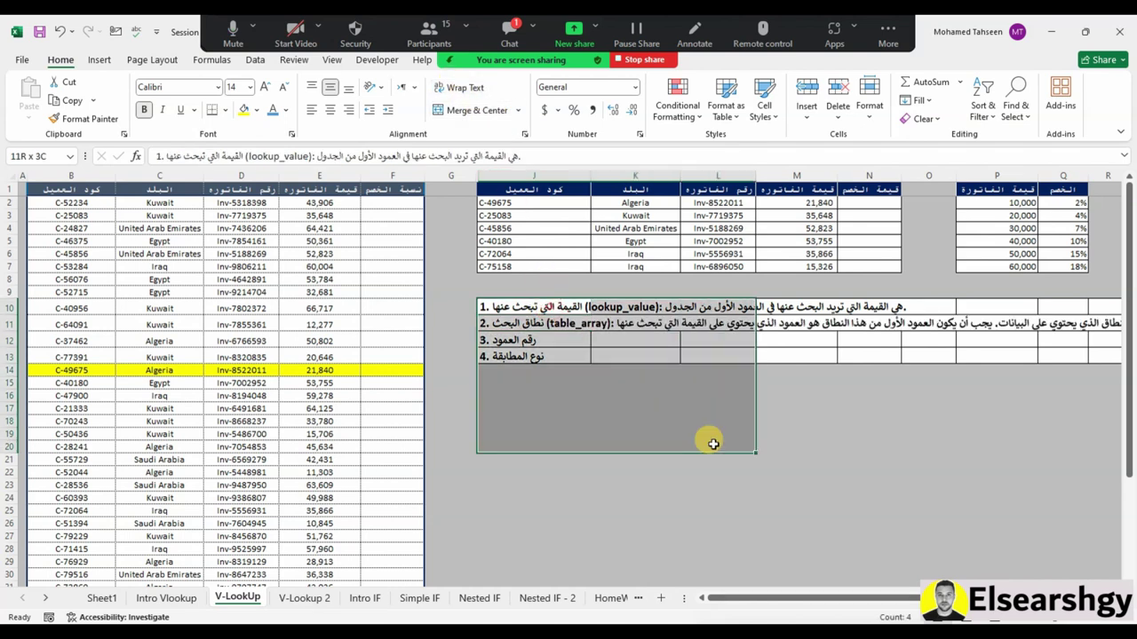
{"action": "key", "text": "Delete"}
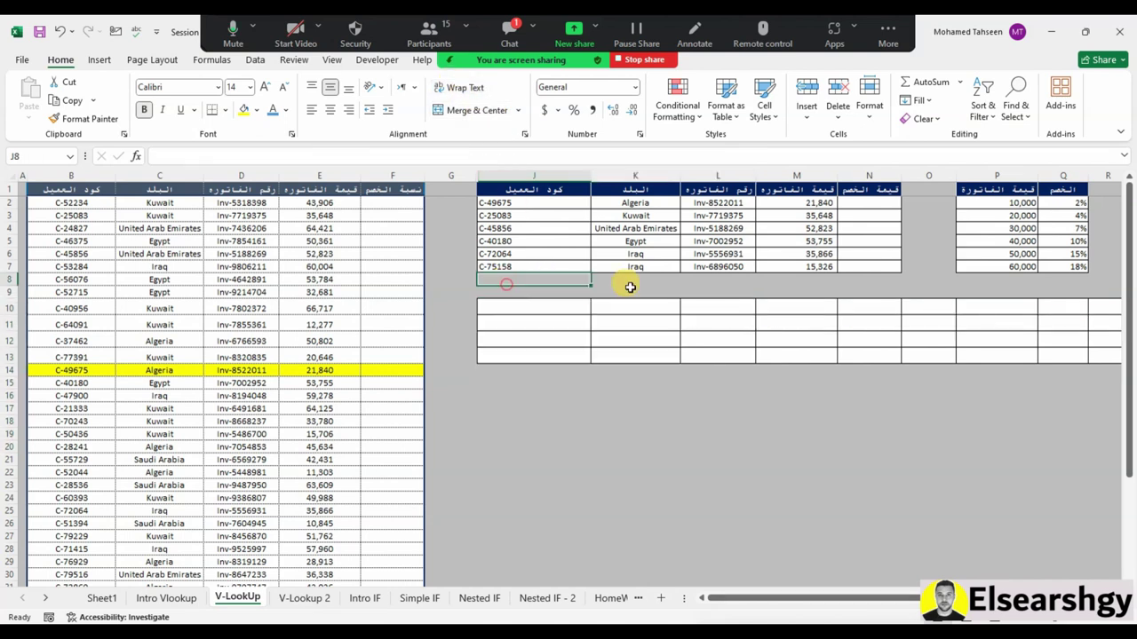
{"action": "left_click_drag", "start_coordinate": [507, 286], "coordinate": [1110, 286]}
{"action": "left_click", "coordinate": [84, 118]}
{"action": "mouse_move", "coordinate": [394, 305]}
{"action": "left_mouse_down"}
{"action": "mouse_move", "coordinate": [771, 476]}
{"action": "mouse_move", "coordinate": [749, 457]}
{"action": "left_mouse_up"}
Finish the plain formatting, then enter =VLOOKUP(E2,P:Q,2,FALSE) in F2
{"action": "left_click", "coordinate": [441, 308]}
{"action": "scroll", "coordinate": [850, 599], "scroll_direction": "left", "scroll_amount": 2}
{"action": "left_click", "coordinate": [394, 204]}
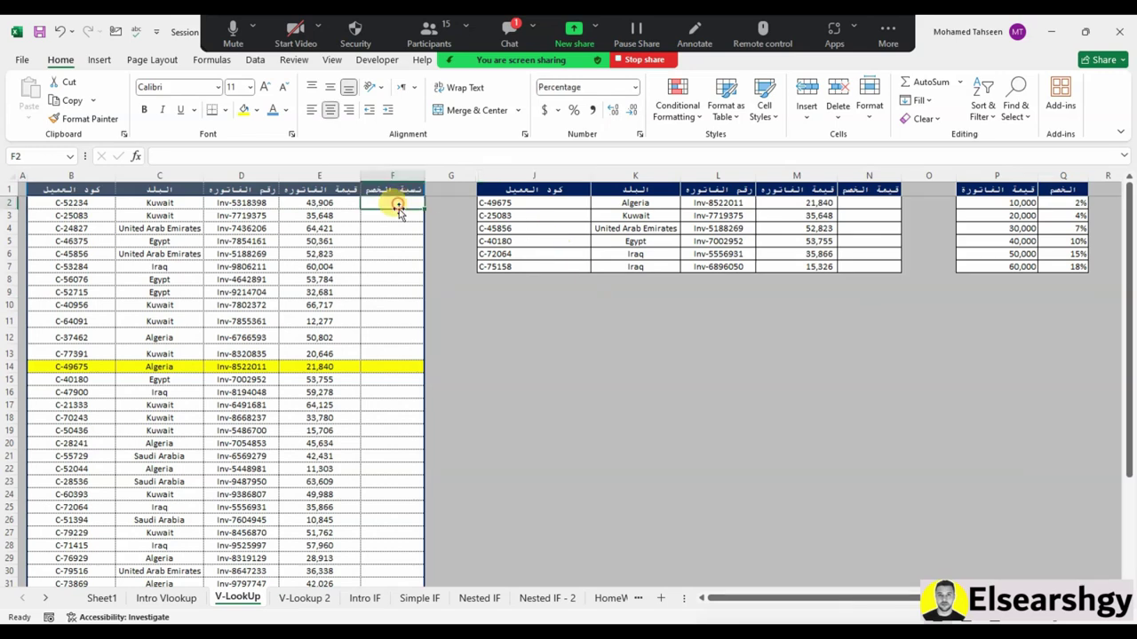
{"action": "type", "text": "=VLOOKUP"}
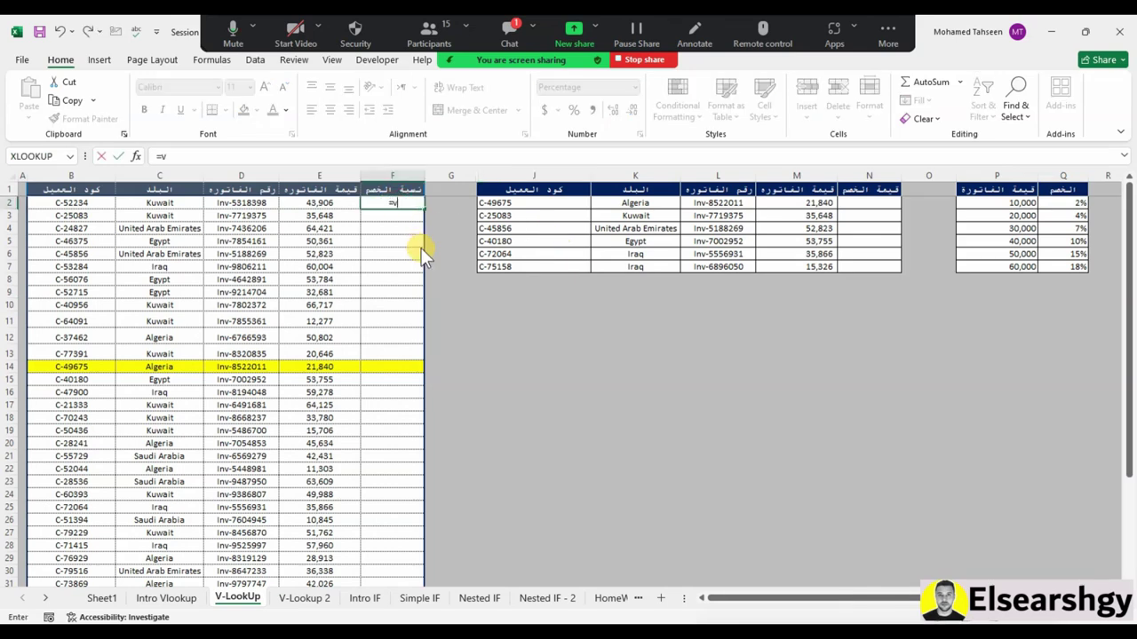
{"action": "type", "text": "("}
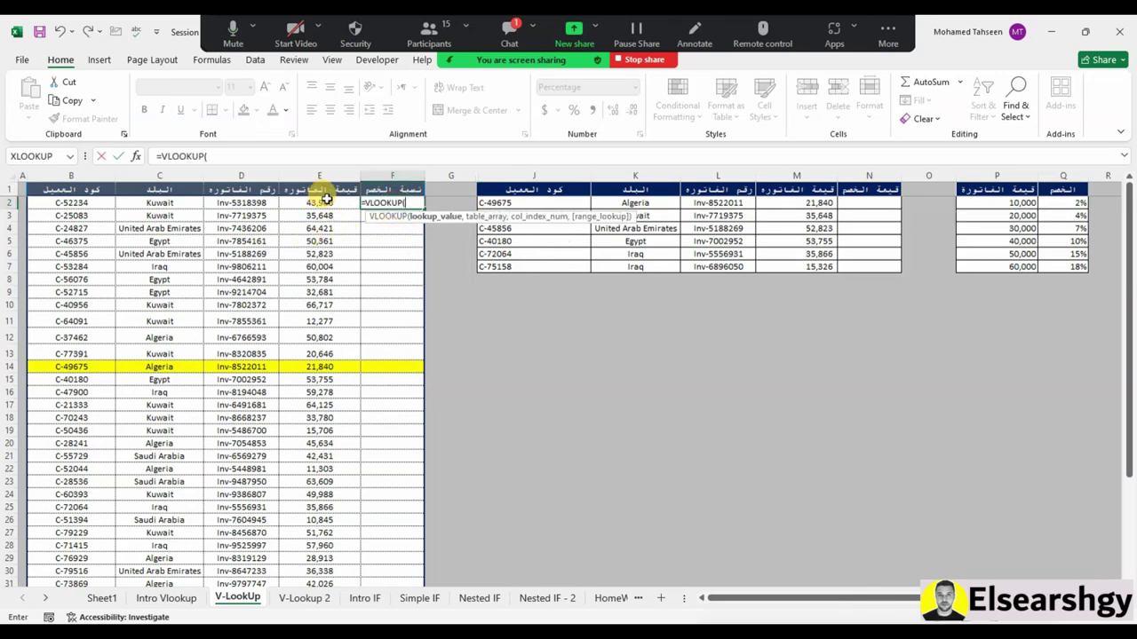
{"action": "left_click", "coordinate": [319, 202]}
{"action": "type", "text": ","}
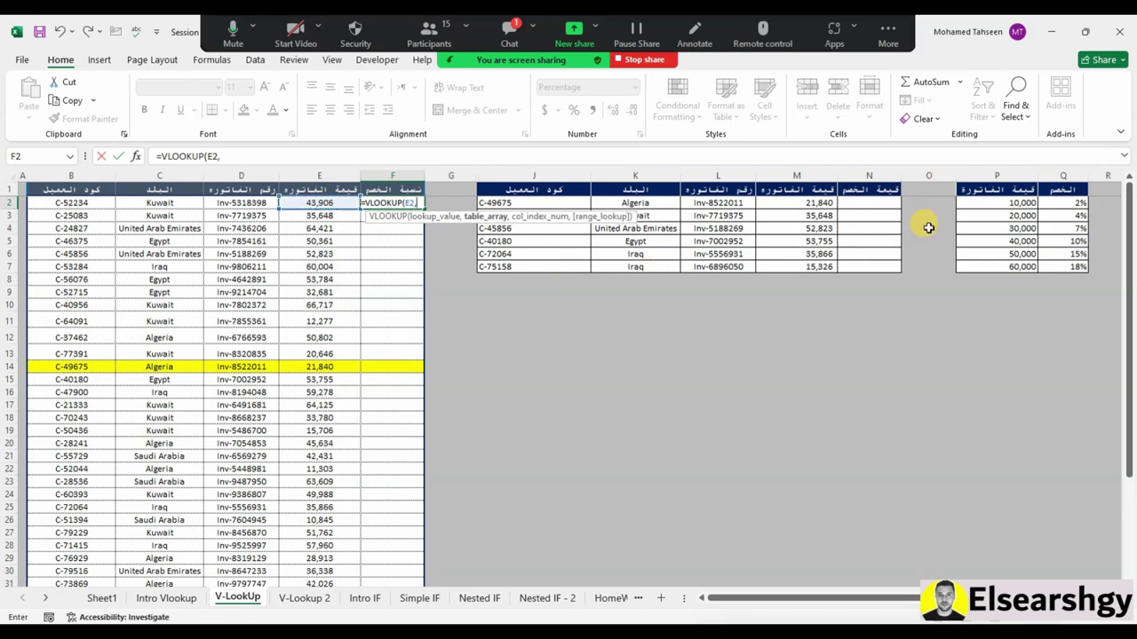
{"action": "left_click", "coordinate": [996, 175]}
{"action": "left_click_drag", "start_coordinate": [995, 175], "coordinate": [1062, 175]}
{"action": "type", "text": ",2"}
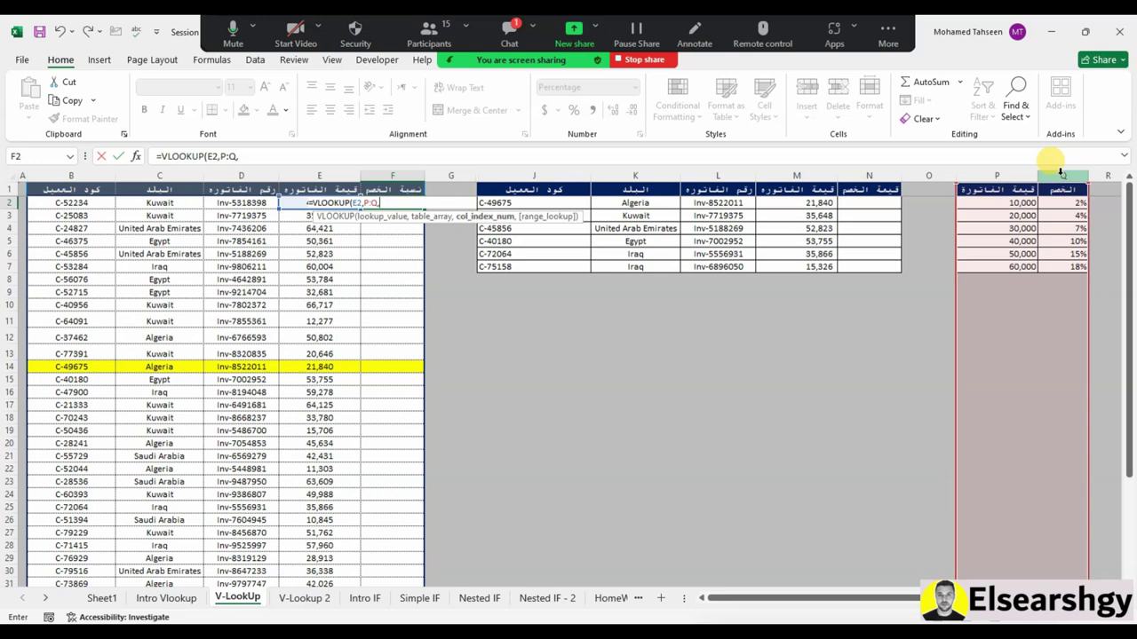
{"action": "type", "text": ","}
{"action": "key", "text": "Down"}
{"action": "key", "text": "Tab"}
{"action": "key", "text": "Return"}
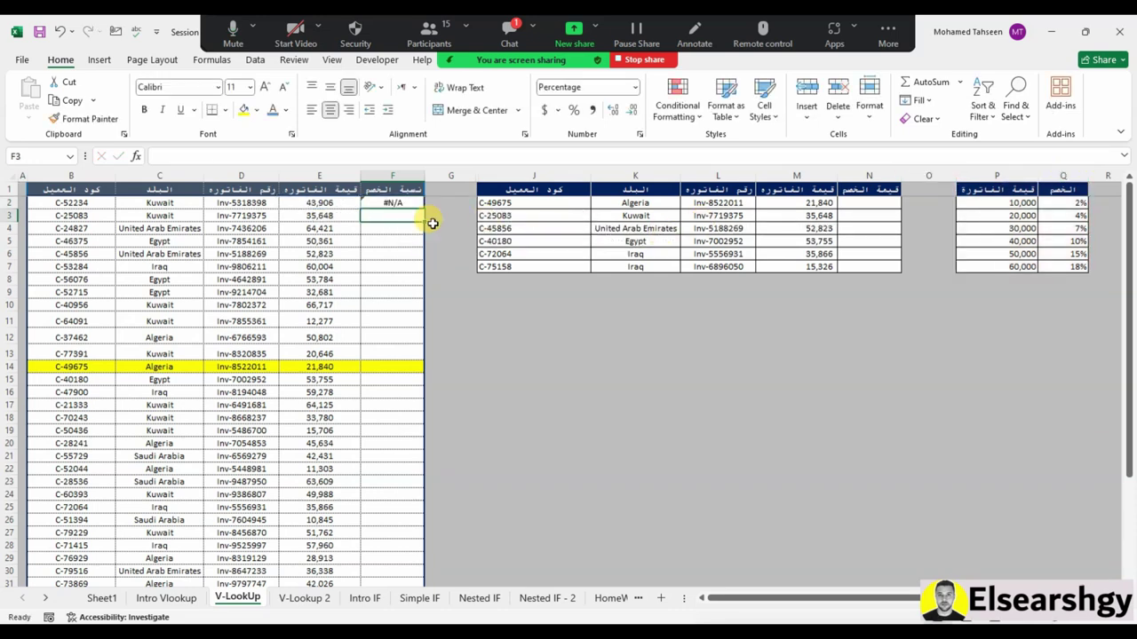
Fill the F2 formula down column F, which shows #N/A in every cell
{"action": "left_click", "coordinate": [405, 203]}
{"action": "double_click", "coordinate": [423, 209]}
{"action": "scroll", "coordinate": [438, 350], "scroll_direction": "down", "scroll_amount": 1}
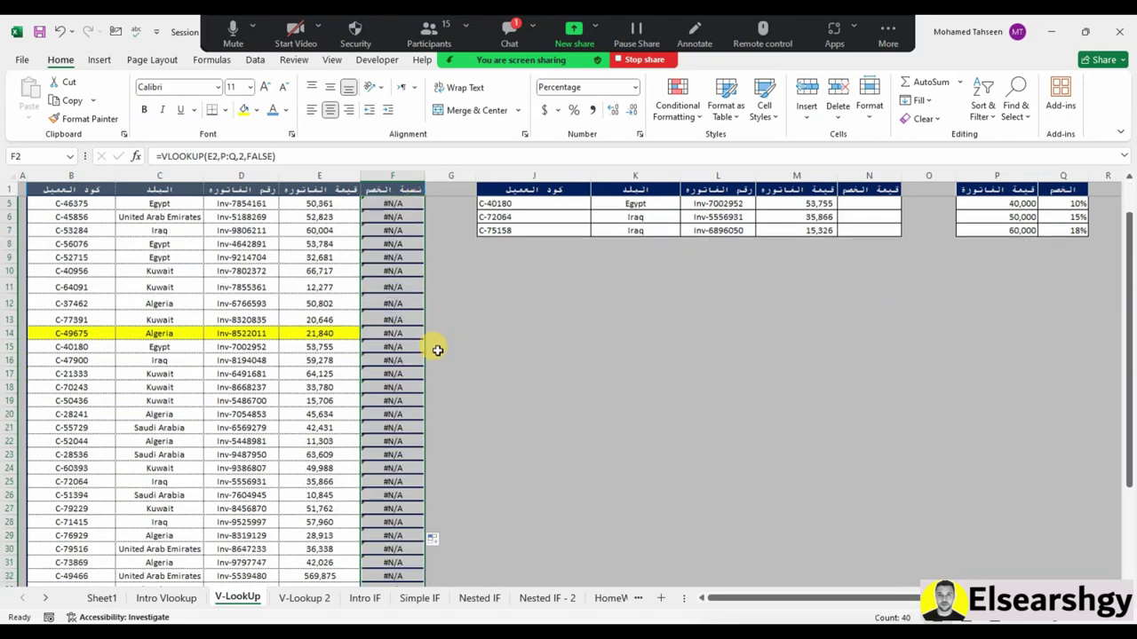
{"action": "scroll", "coordinate": [438, 351], "scroll_direction": "down", "scroll_amount": 10}
{"action": "scroll", "coordinate": [438, 351], "scroll_direction": "up", "scroll_amount": 9}
{"action": "scroll", "coordinate": [438, 351], "scroll_direction": "up", "scroll_amount": 3}
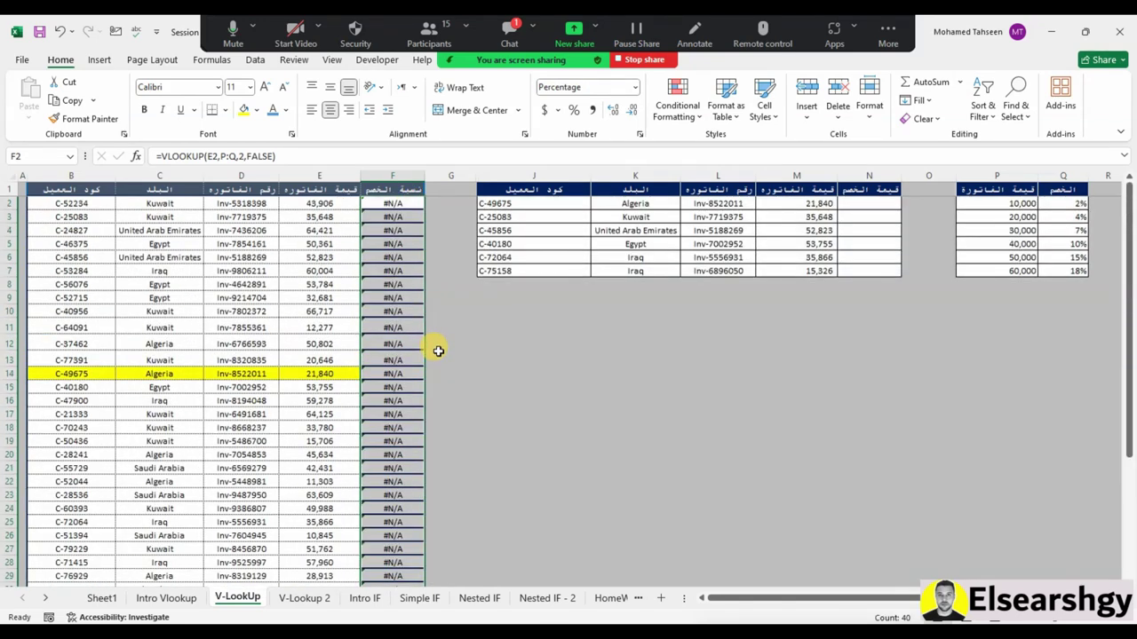
Undo the fill and re-enter =VLOOKUP(E2,P:Q,2,FALSE) in F2
{"action": "key", "text": "ctrl+Return"}
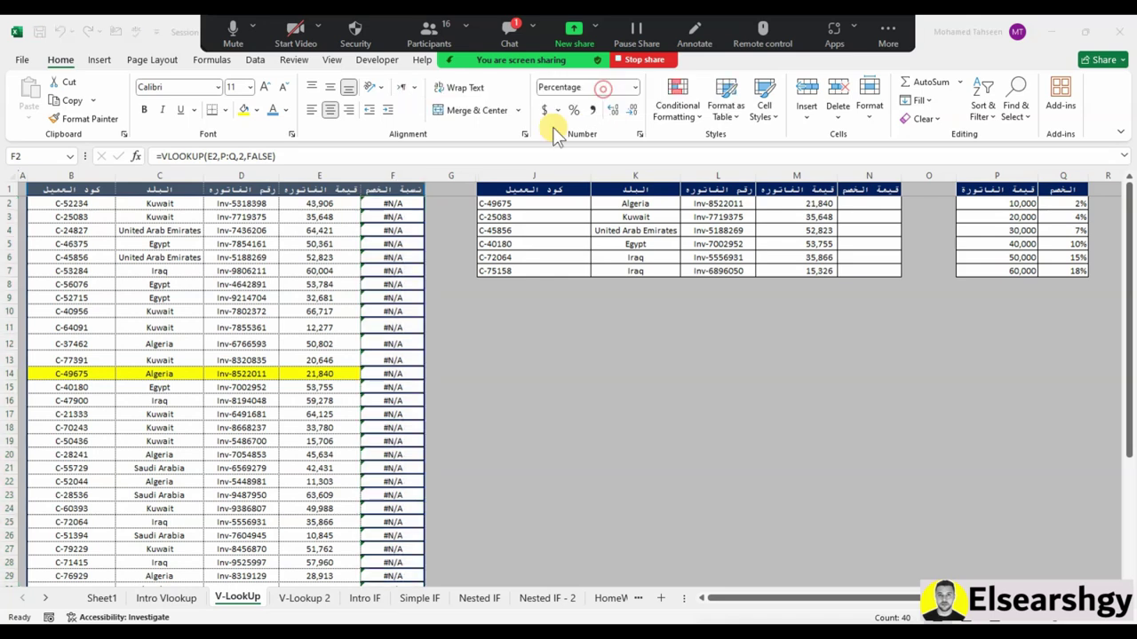
{"action": "key", "text": "ctrl+z"}
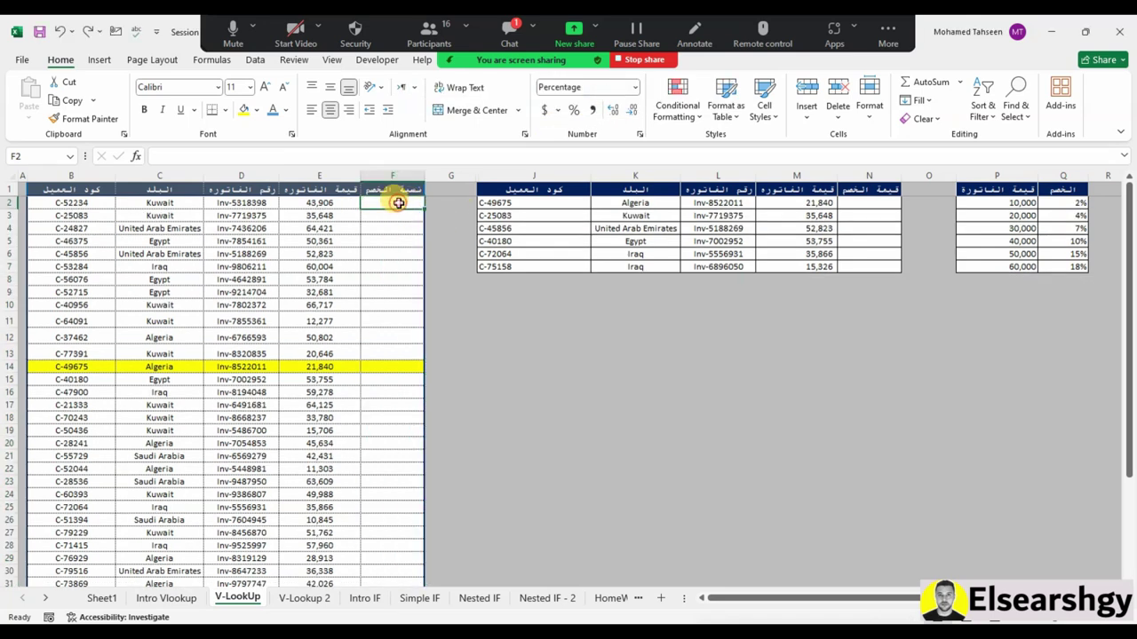
{"action": "type", "text": "=vl"}
{"action": "key", "text": "Tab"}
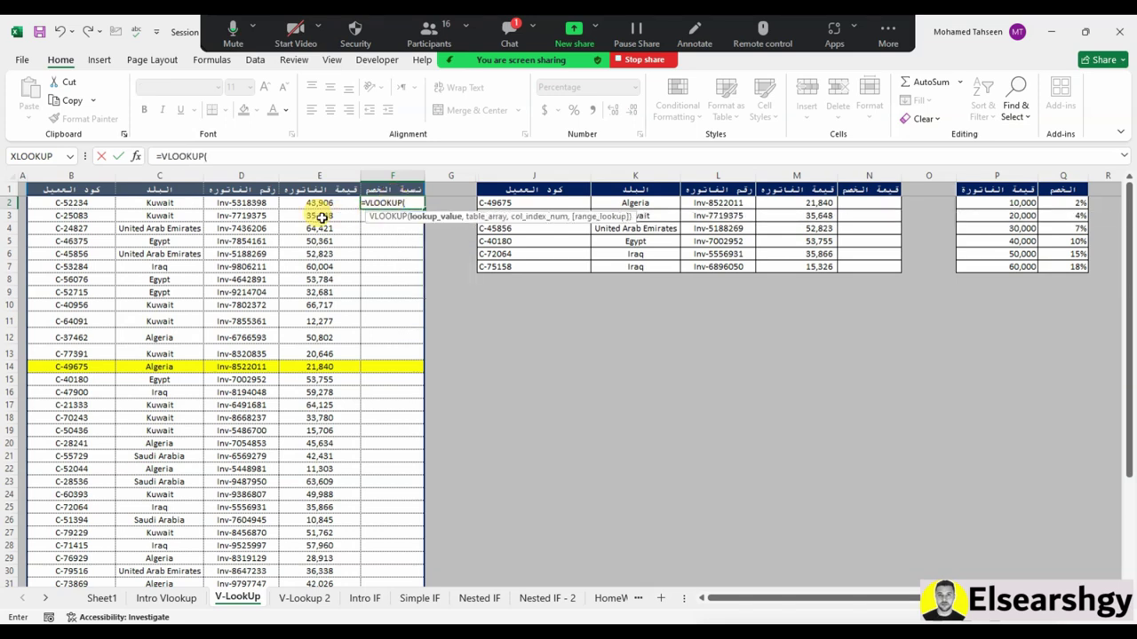
{"action": "left_click", "coordinate": [317, 202]}
{"action": "type", "text": ",P:P"}
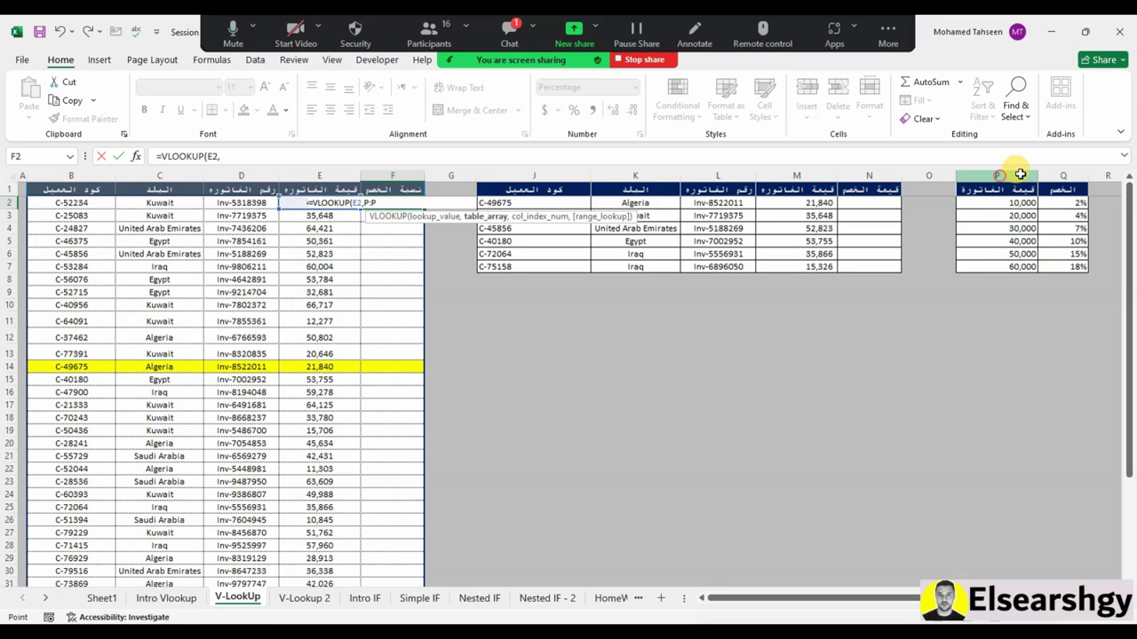
{"action": "left_click_drag", "start_coordinate": [999, 175], "coordinate": [1059, 174]}
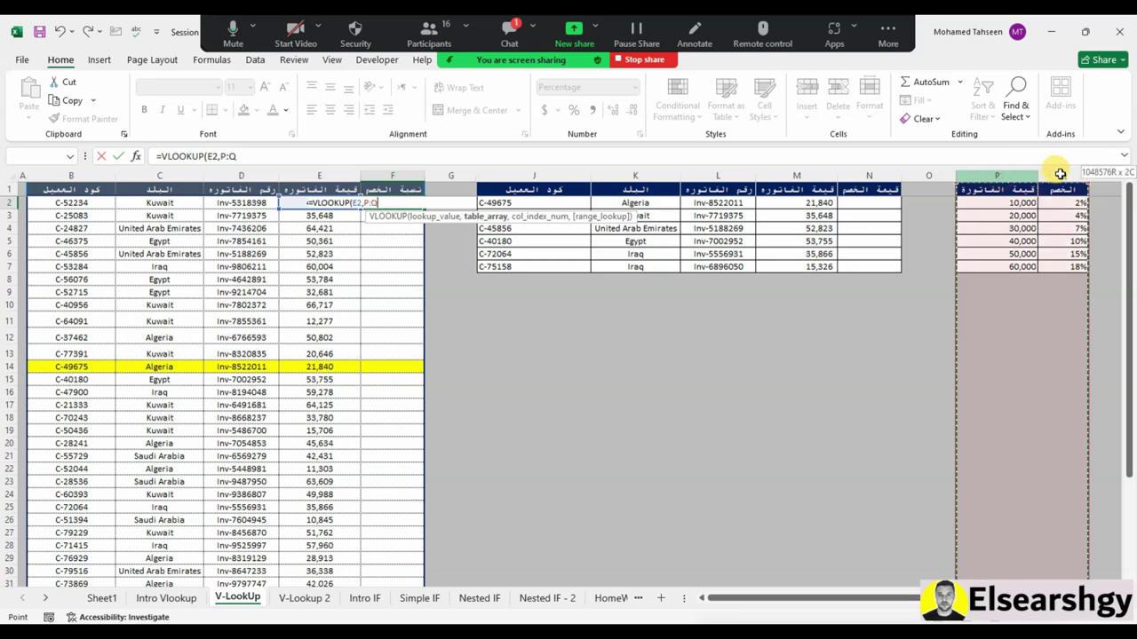
{"action": "type", "text": ",2,"}
{"action": "key", "text": "Down"}
{"action": "key", "text": "Tab"}
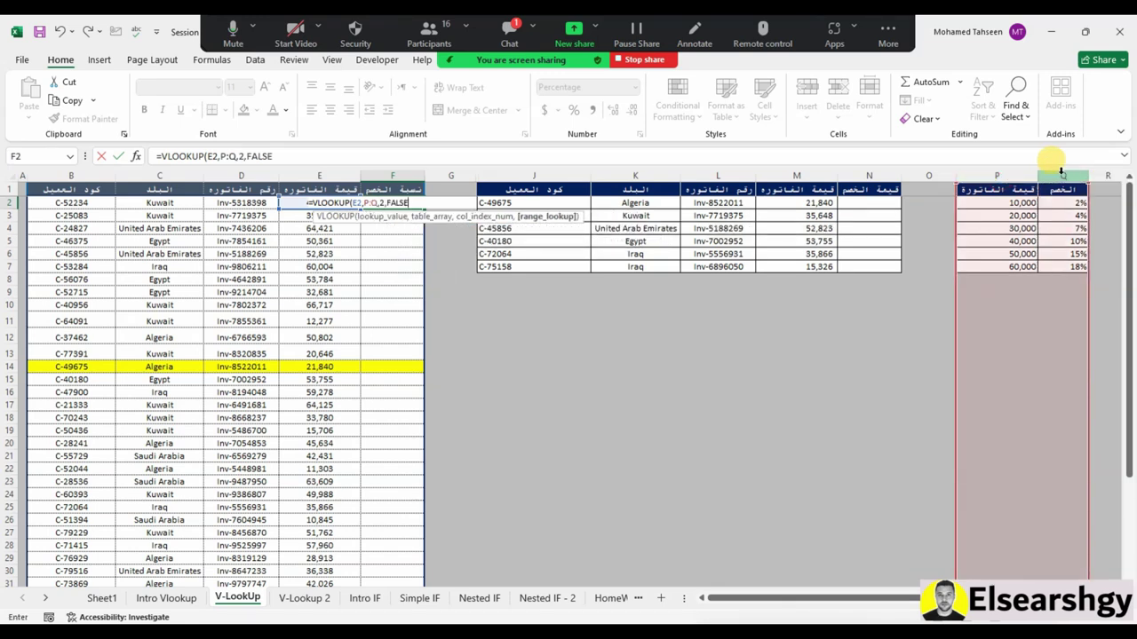
{"action": "key", "text": "Return"}
Copy the F2 formula into F3:F41 and fill it down column F
{"action": "left_click", "coordinate": [404, 205]}
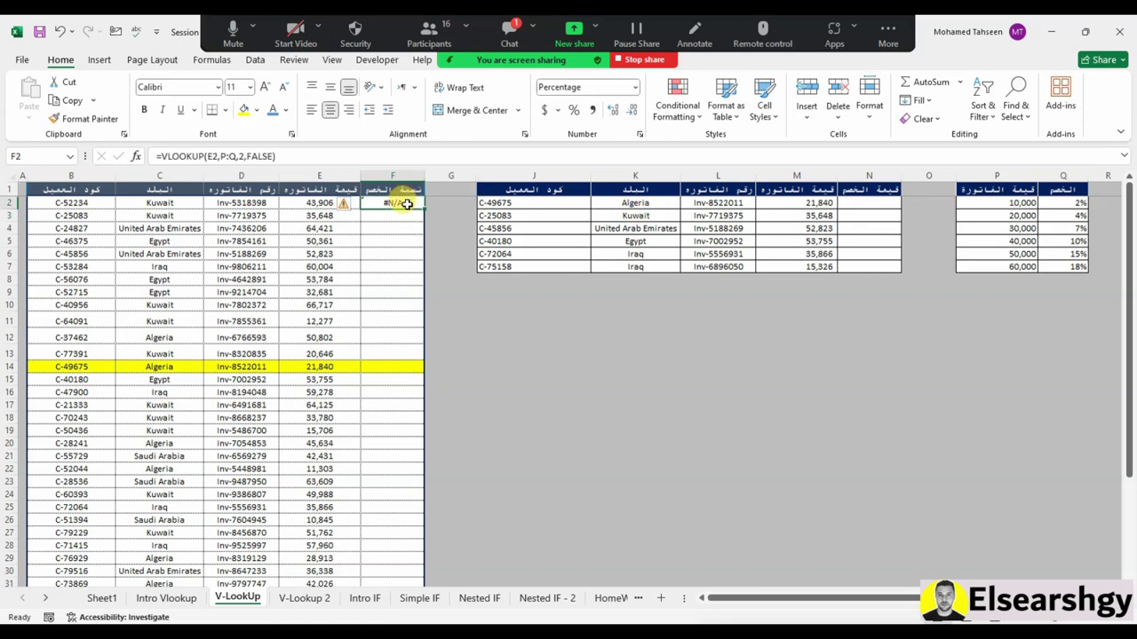
{"action": "right_click", "coordinate": [410, 203]}
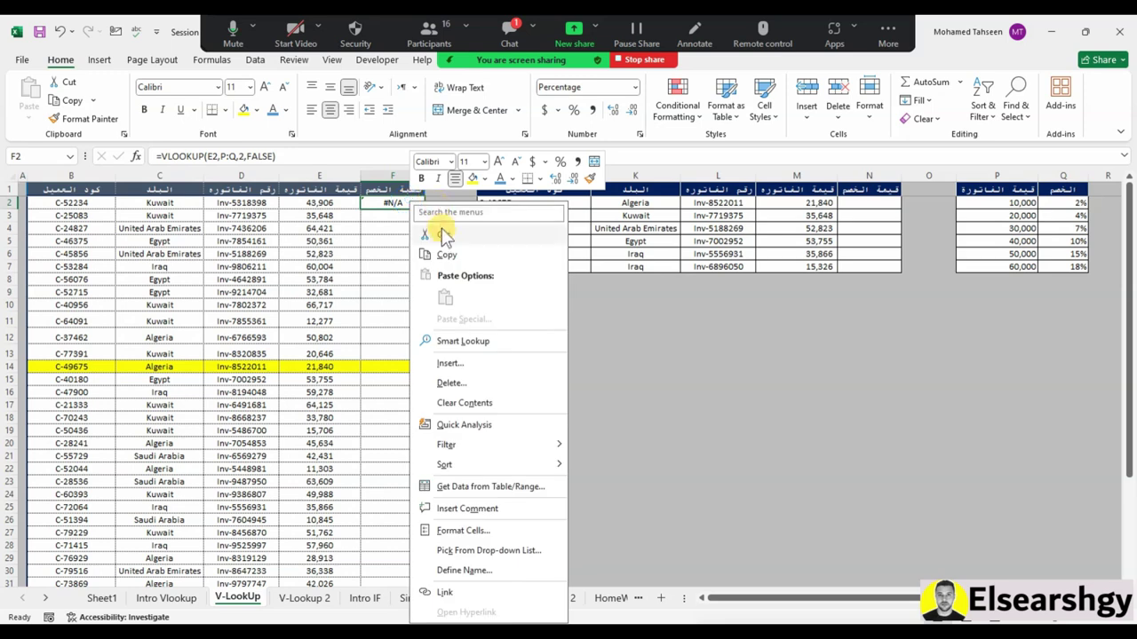
{"action": "left_click", "coordinate": [444, 250]}
{"action": "right_click", "coordinate": [392, 212]}
{"action": "mouse_move", "coordinate": [394, 215]}
{"action": "left_mouse_down"}
{"action": "mouse_move", "coordinate": [413, 559]}
{"action": "mouse_move", "coordinate": [394, 603]}
{"action": "left_mouse_up"}
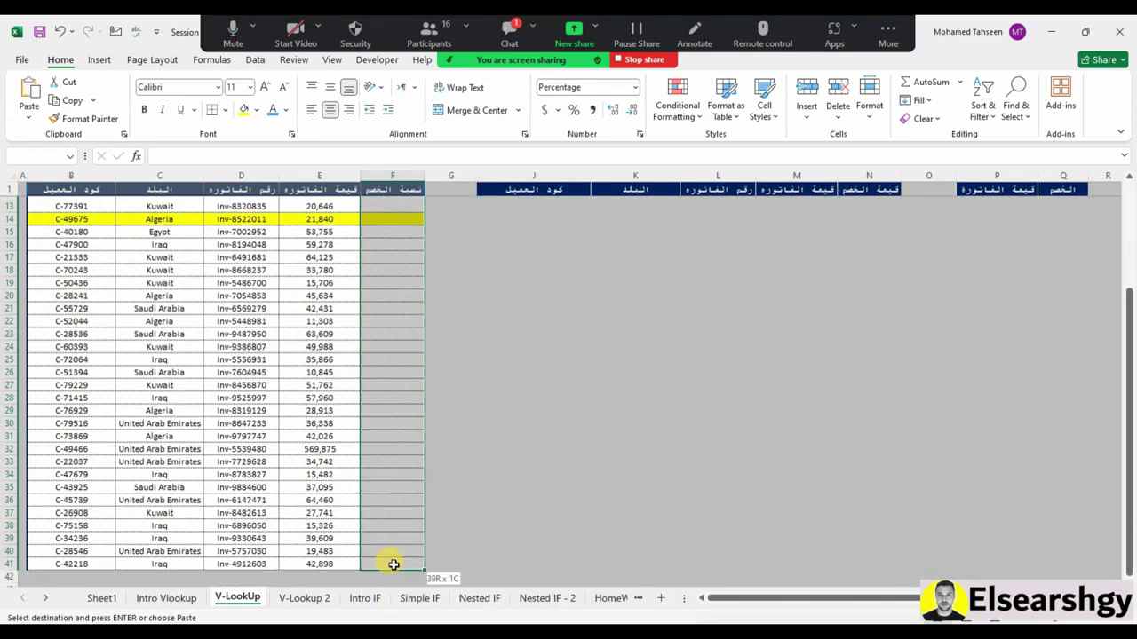
{"action": "right_click", "coordinate": [388, 449]}
{"action": "left_click", "coordinate": [465, 124]}
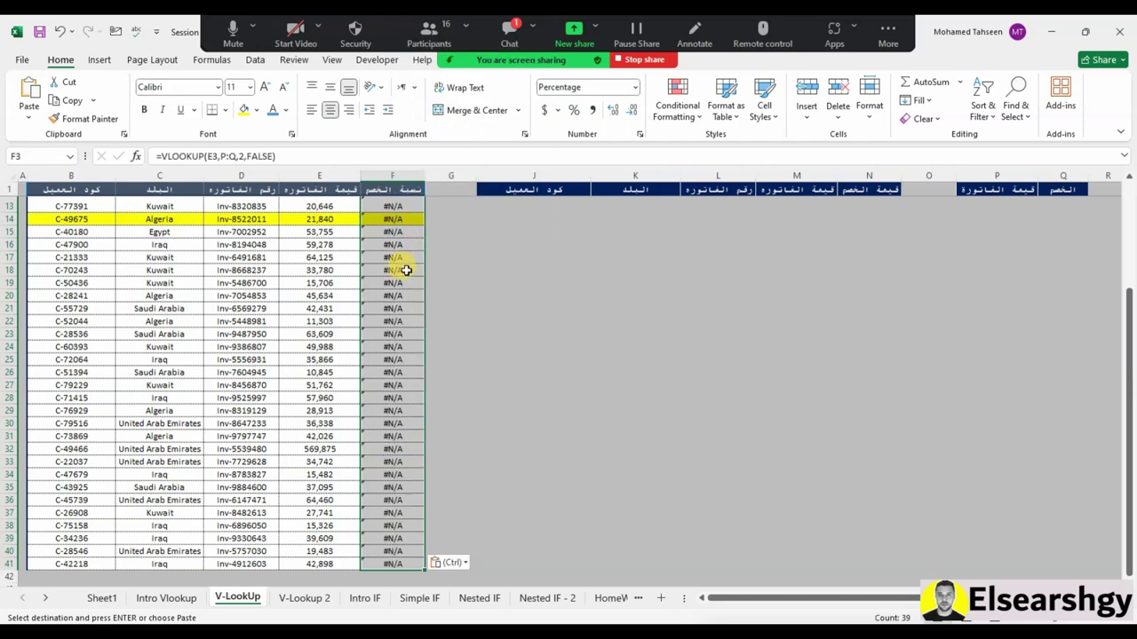
{"action": "scroll", "coordinate": [401, 266], "scroll_direction": "up", "scroll_amount": 4}
{"action": "left_click", "coordinate": [416, 204]}
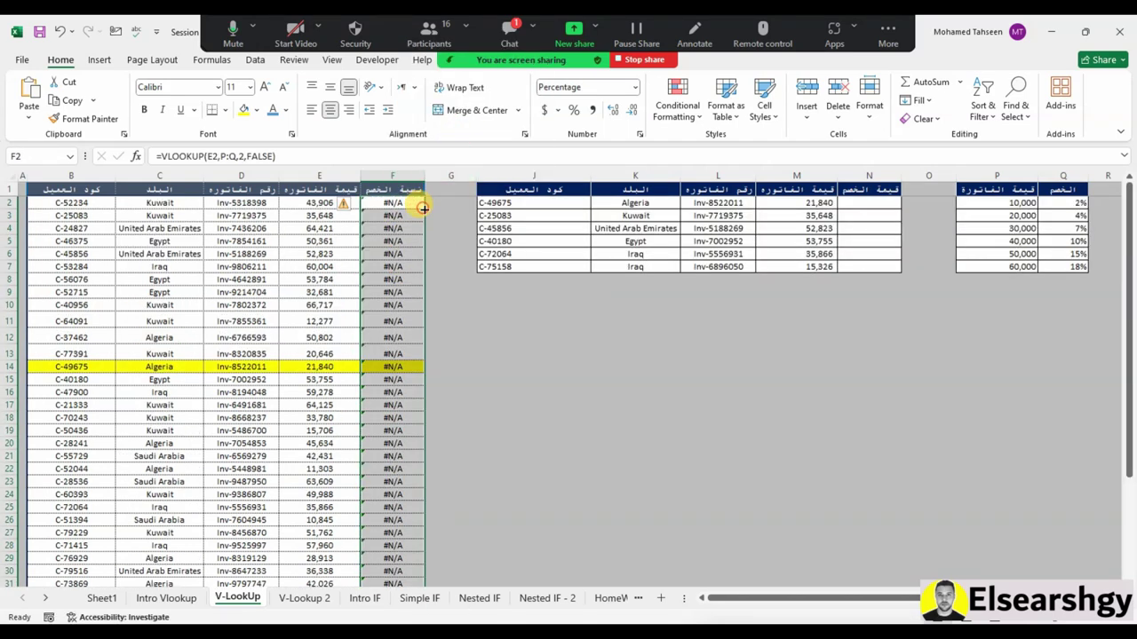
{"action": "double_click", "coordinate": [423, 208]}
Apply All Borders to the invoice and discount cells E2:F41
{"action": "left_click_drag", "start_coordinate": [392, 203], "coordinate": [241, 433]}
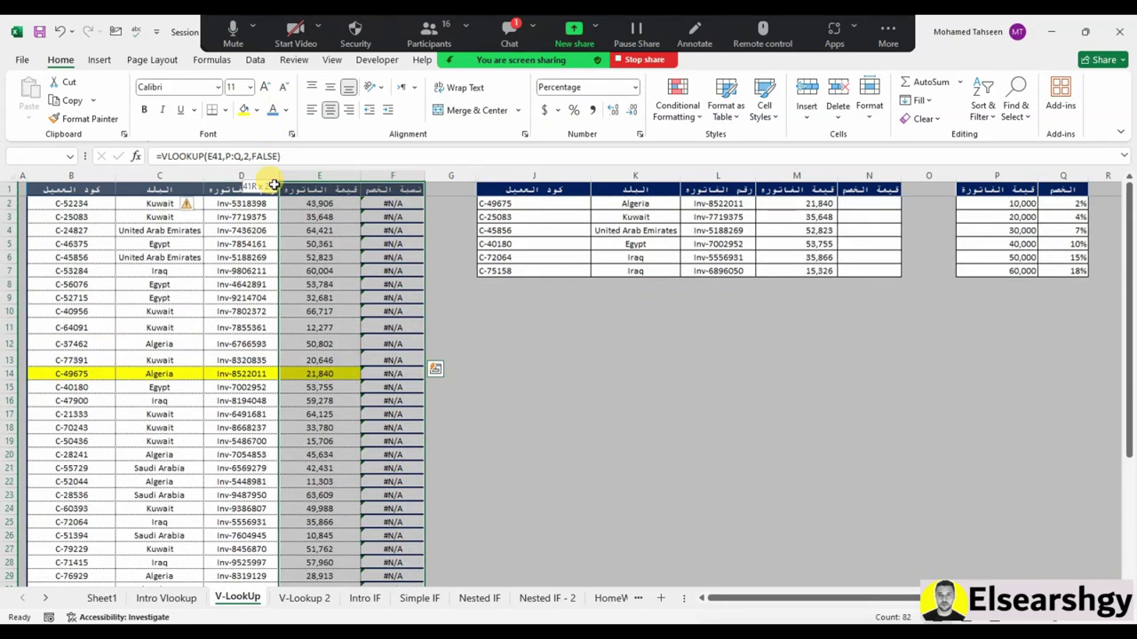
{"action": "left_click_drag", "start_coordinate": [275, 183], "coordinate": [284, 203]}
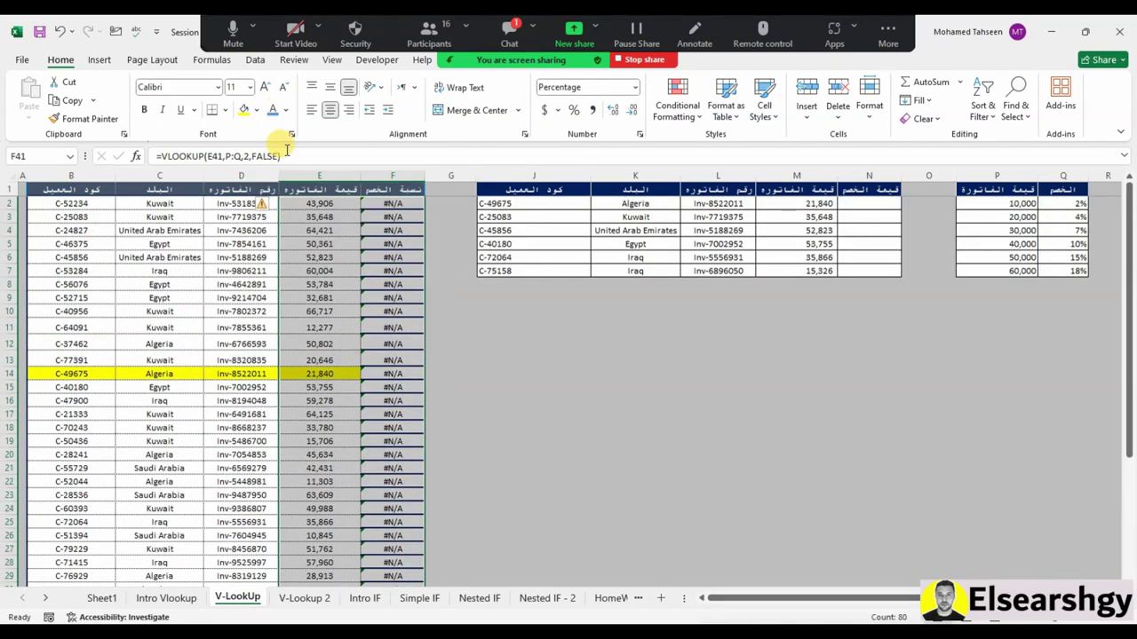
{"action": "left_click", "coordinate": [225, 109]}
{"action": "left_click", "coordinate": [249, 251]}
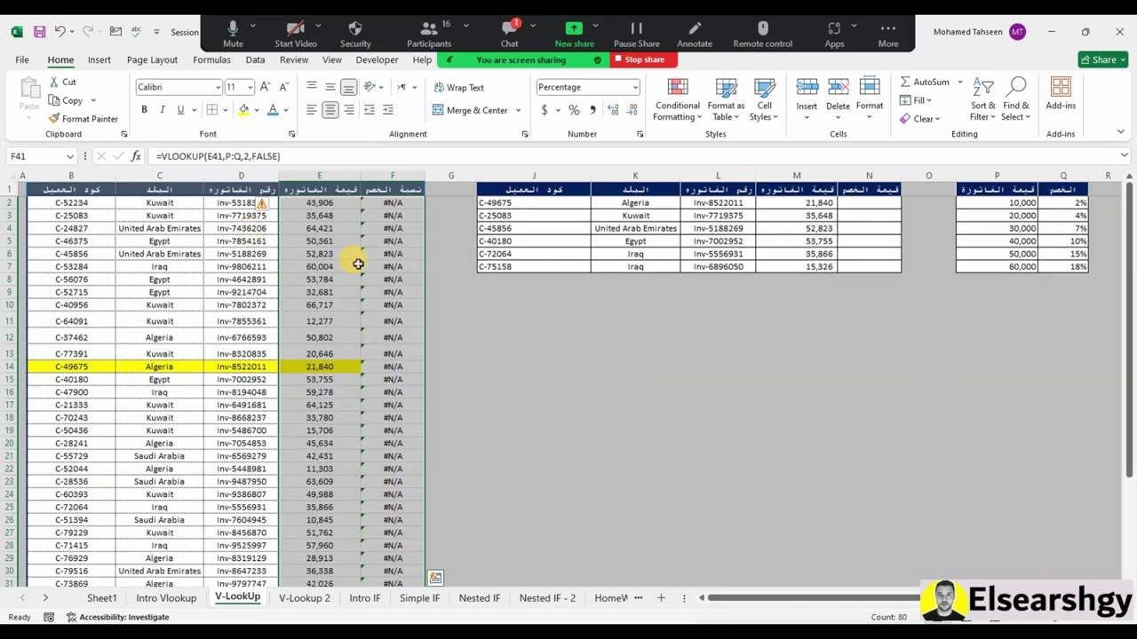
{"action": "left_click", "coordinate": [406, 204]}
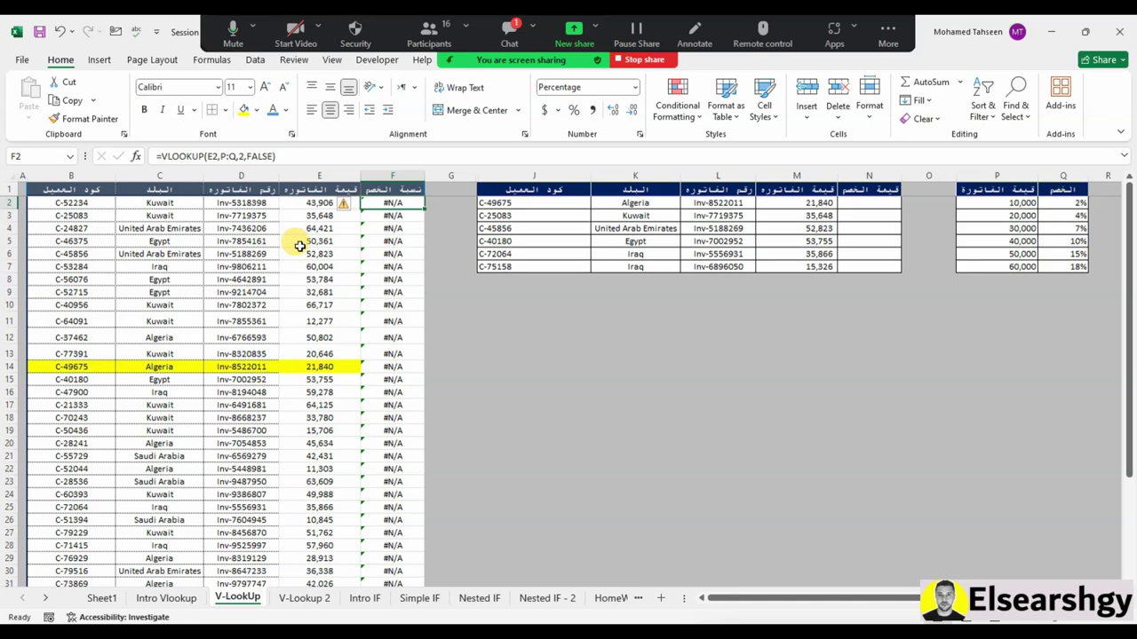
Mute a participant from the meeting's participant list, then close the list
{"action": "left_click", "coordinate": [428, 34]}
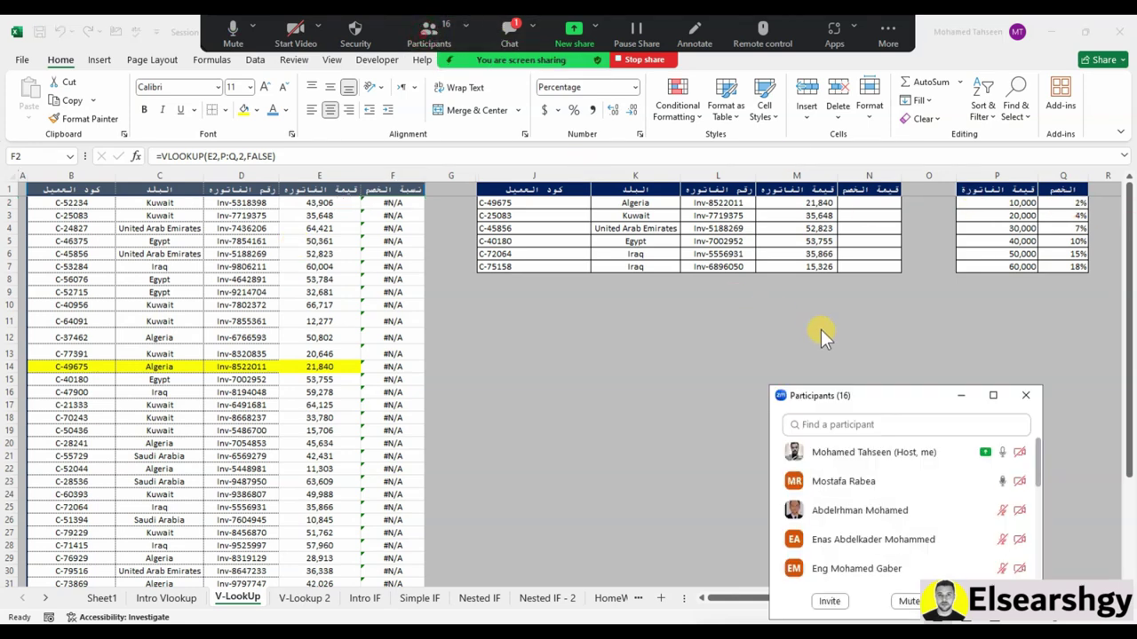
{"action": "left_click", "coordinate": [991, 480]}
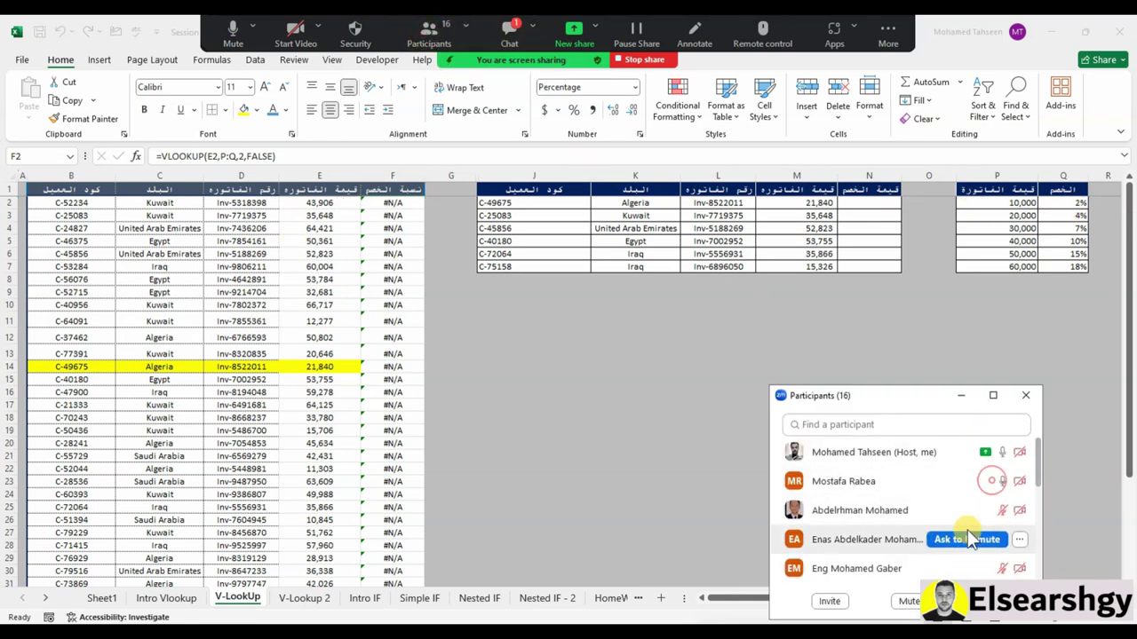
{"action": "left_click", "coordinate": [1027, 397]}
Compare invoice values in column E against the 10,000 and 20,000 thresholds in P2:P3
{"action": "left_click", "coordinate": [382, 205]}
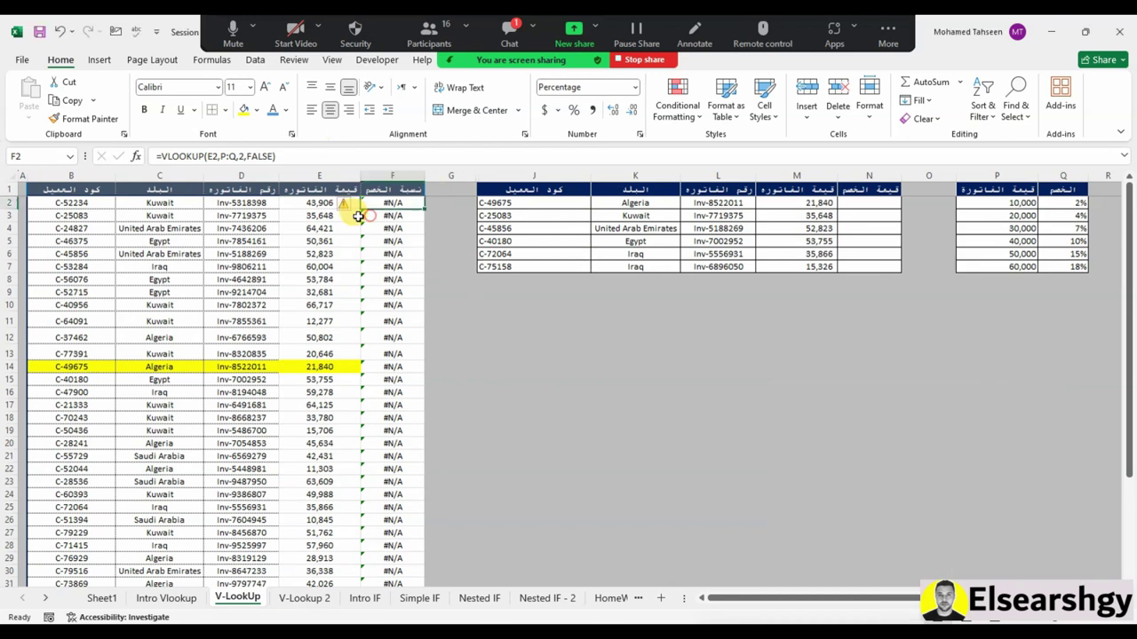
{"action": "left_click", "coordinate": [316, 204]}
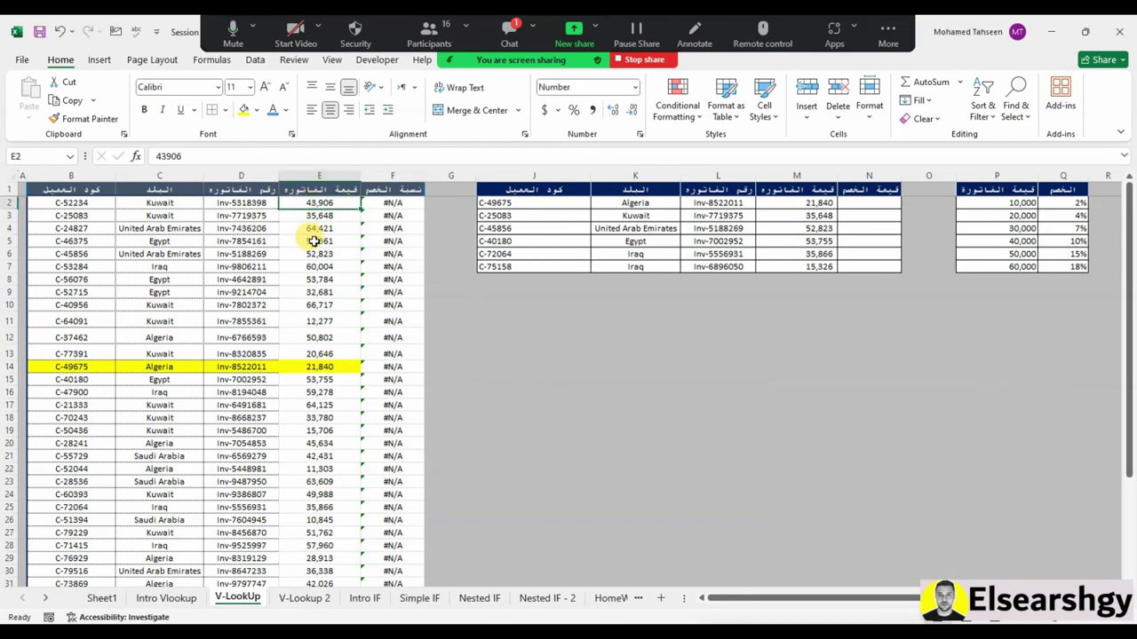
{"action": "left_click", "coordinate": [1008, 204]}
{"action": "left_click_drag", "start_coordinate": [315, 216], "coordinate": [329, 337]}
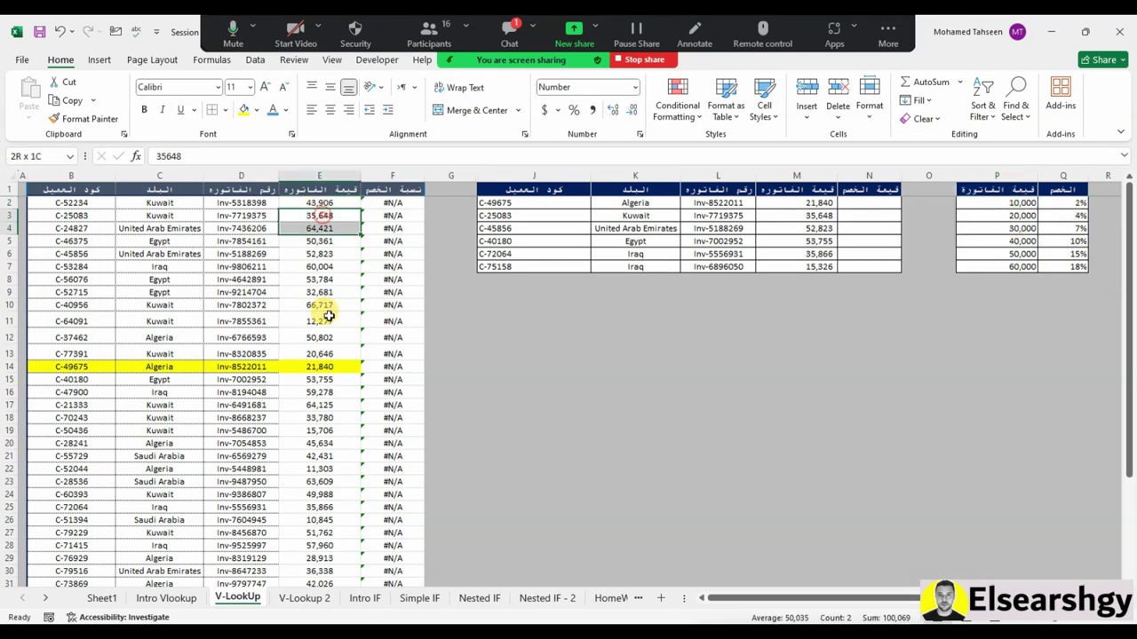
{"action": "left_click", "coordinate": [1004, 216]}
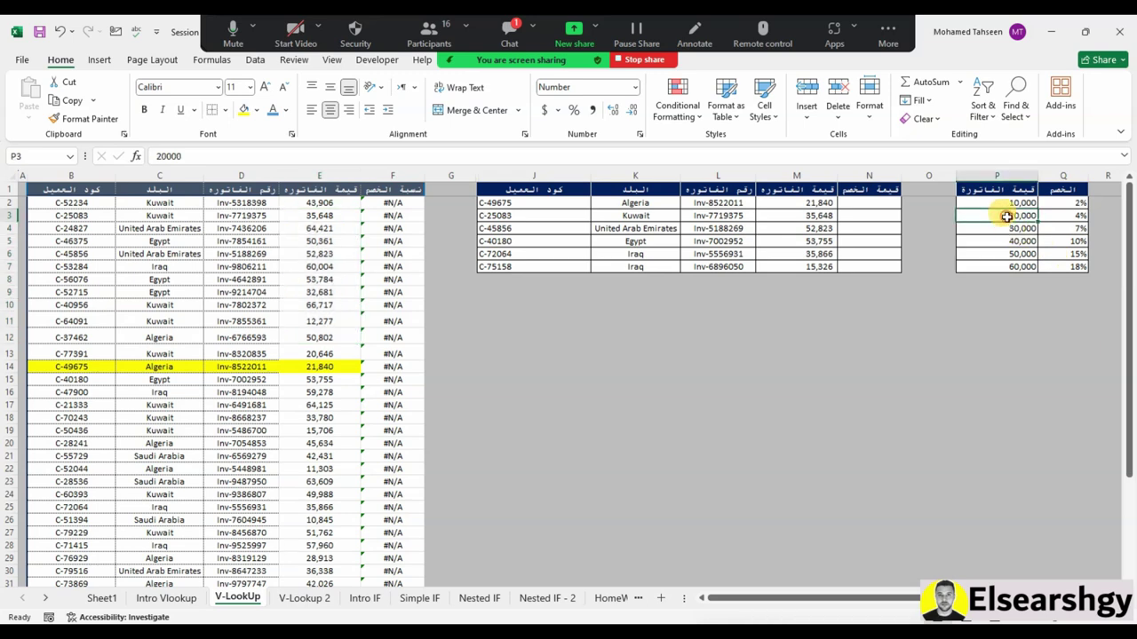
{"action": "left_click_drag", "start_coordinate": [333, 255], "coordinate": [350, 431]}
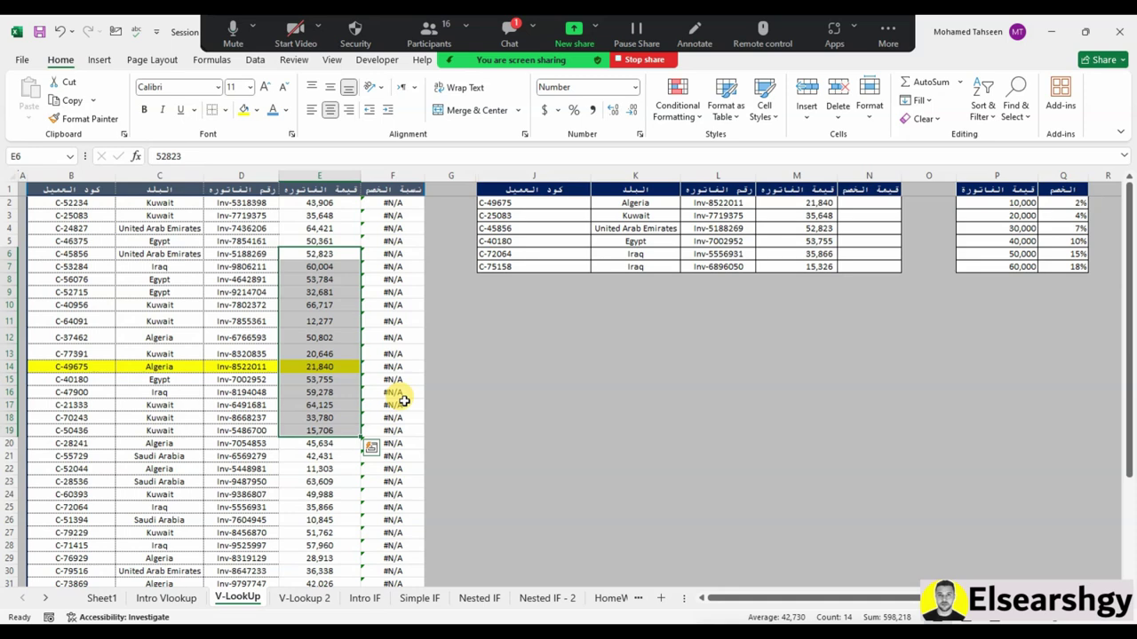
Check the meeting chat and participant list, then close both
{"action": "left_click", "coordinate": [513, 42]}
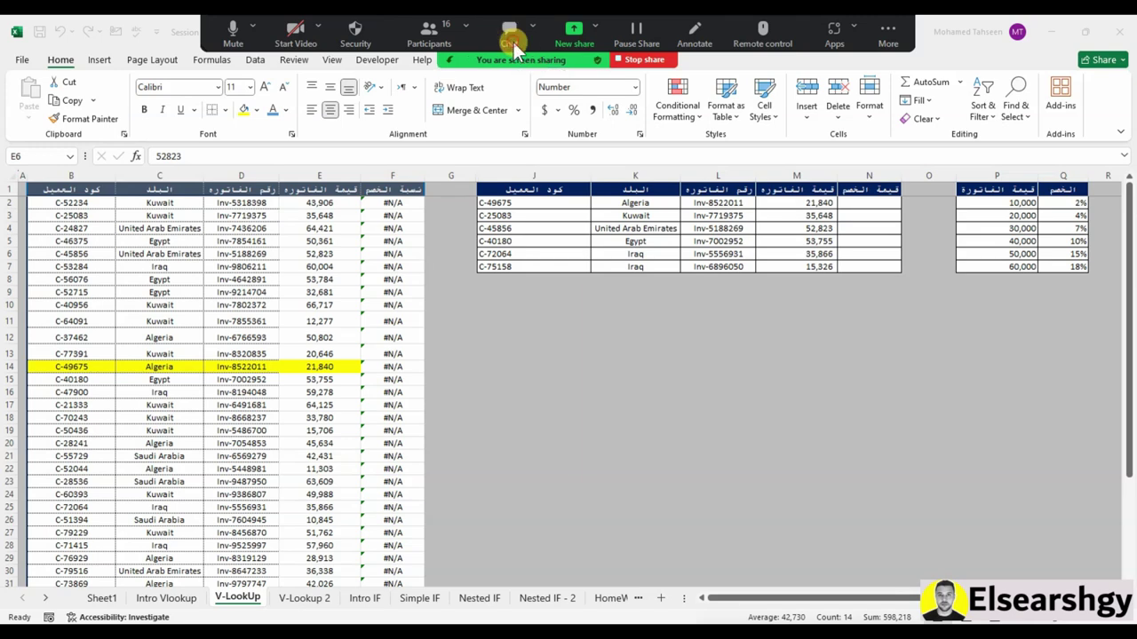
{"action": "left_click", "coordinate": [500, 32]}
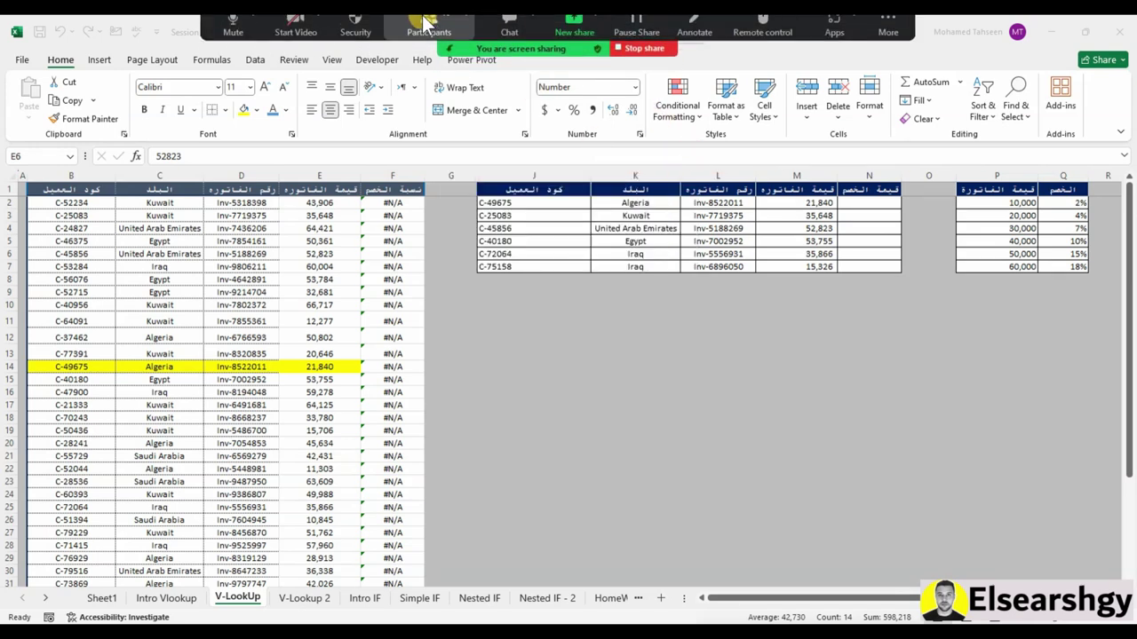
{"action": "left_click", "coordinate": [429, 35]}
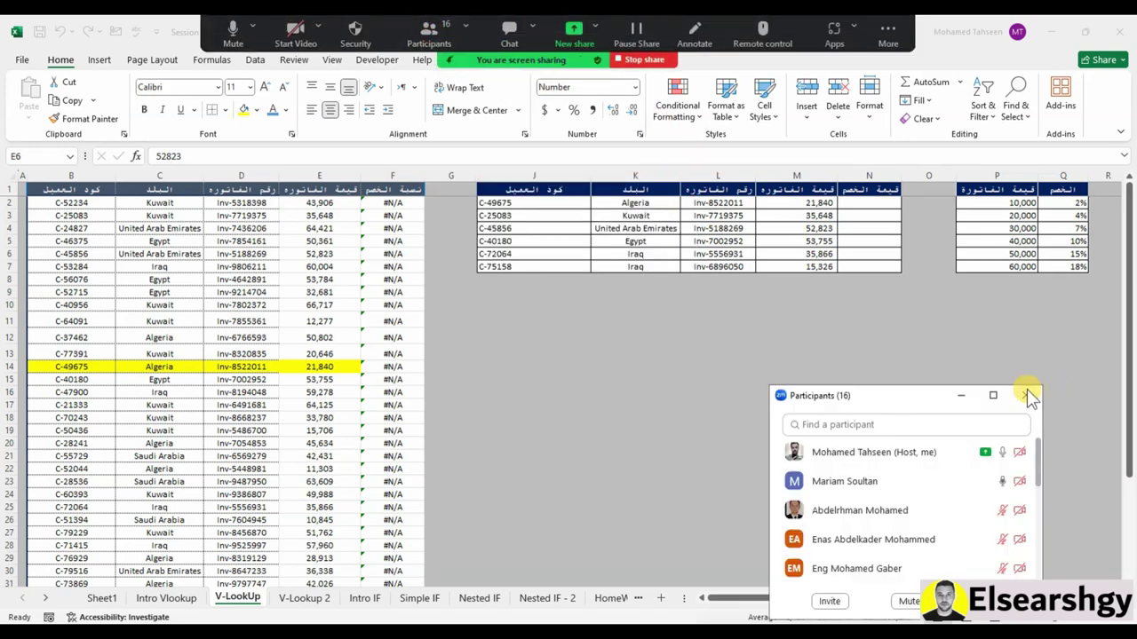
{"action": "left_click", "coordinate": [1027, 393]}
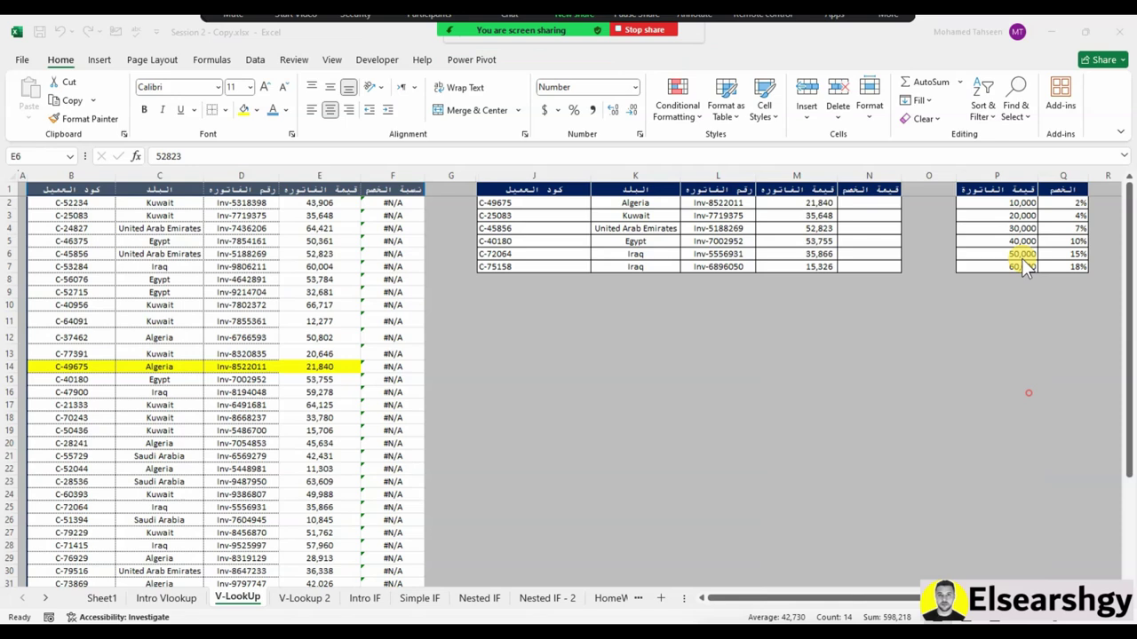
Widen column F and inspect the F2 VLOOKUP's match-type argument without changing it
{"action": "left_click", "coordinate": [1079, 215]}
{"action": "left_click", "coordinate": [392, 254]}
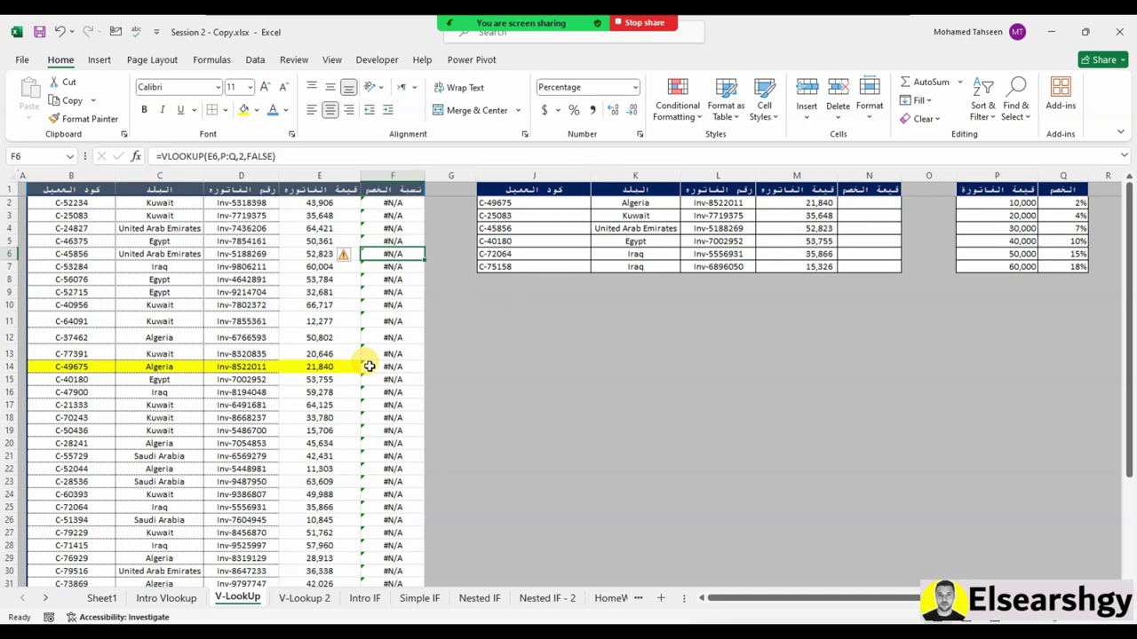
{"action": "left_click", "coordinate": [403, 203]}
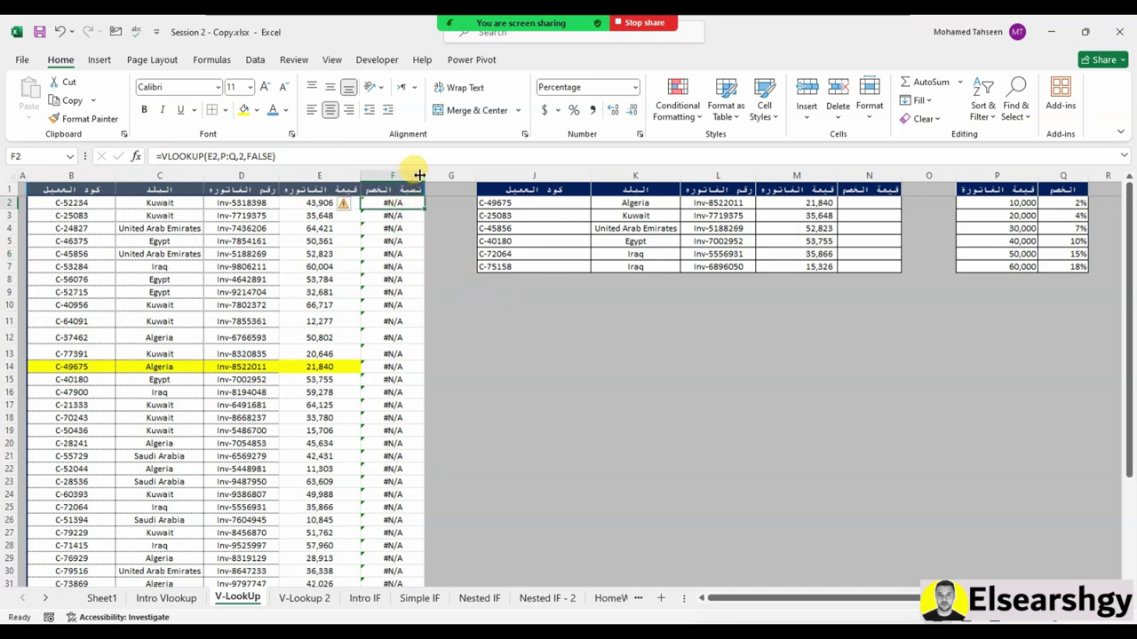
{"action": "left_click_drag", "start_coordinate": [419, 175], "coordinate": [437, 175]}
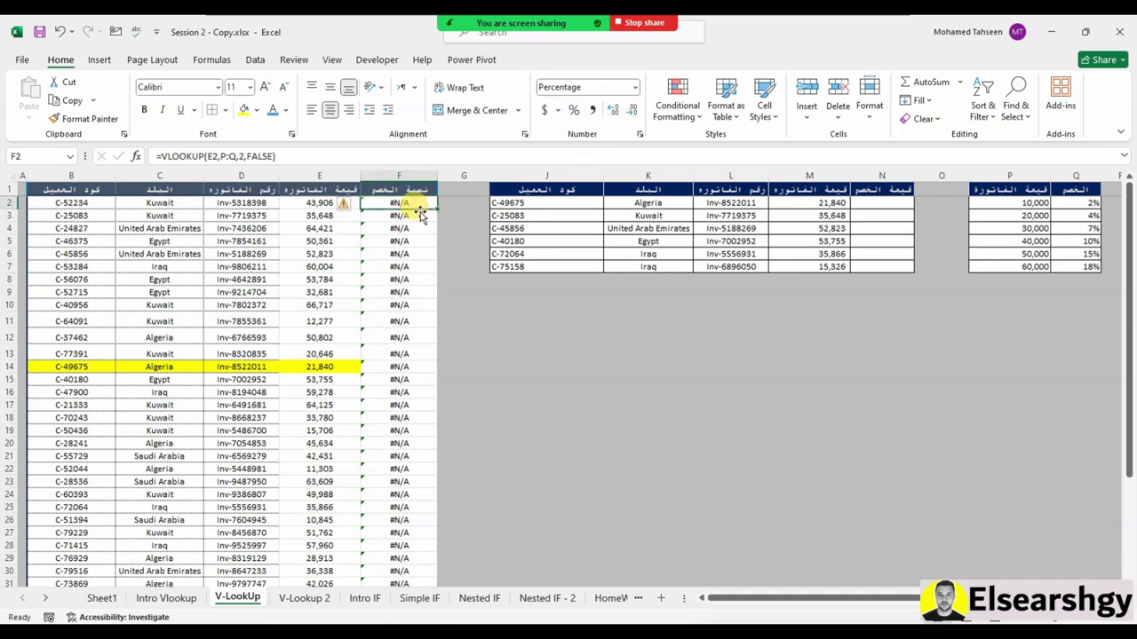
{"action": "left_click", "coordinate": [319, 303]}
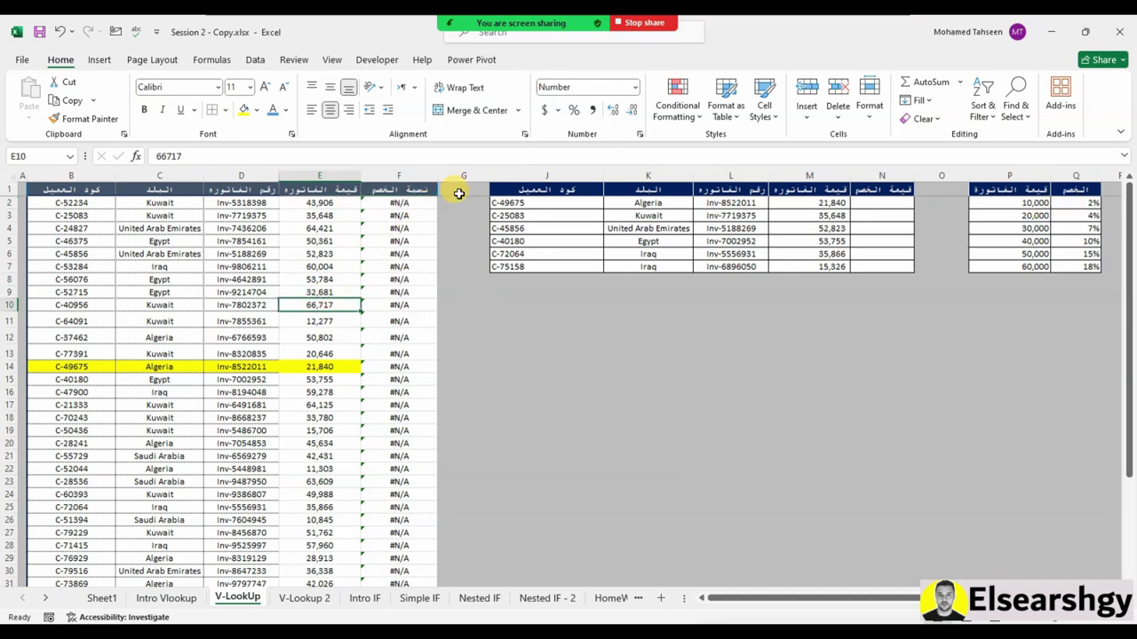
{"action": "left_click", "coordinate": [378, 205]}
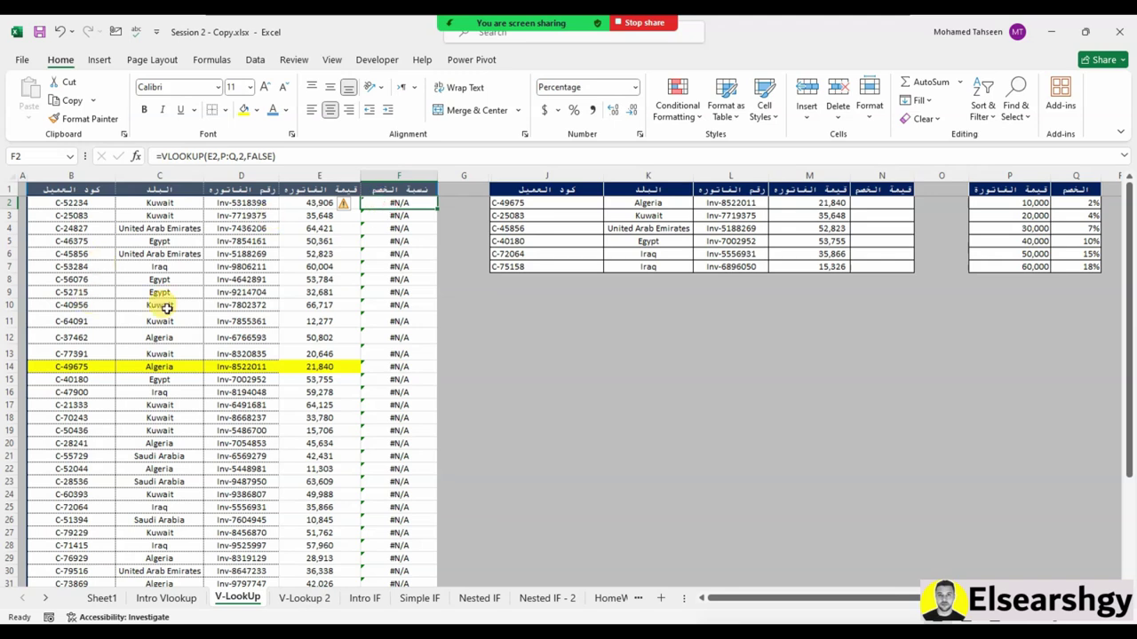
{"action": "double_click", "coordinate": [260, 157]}
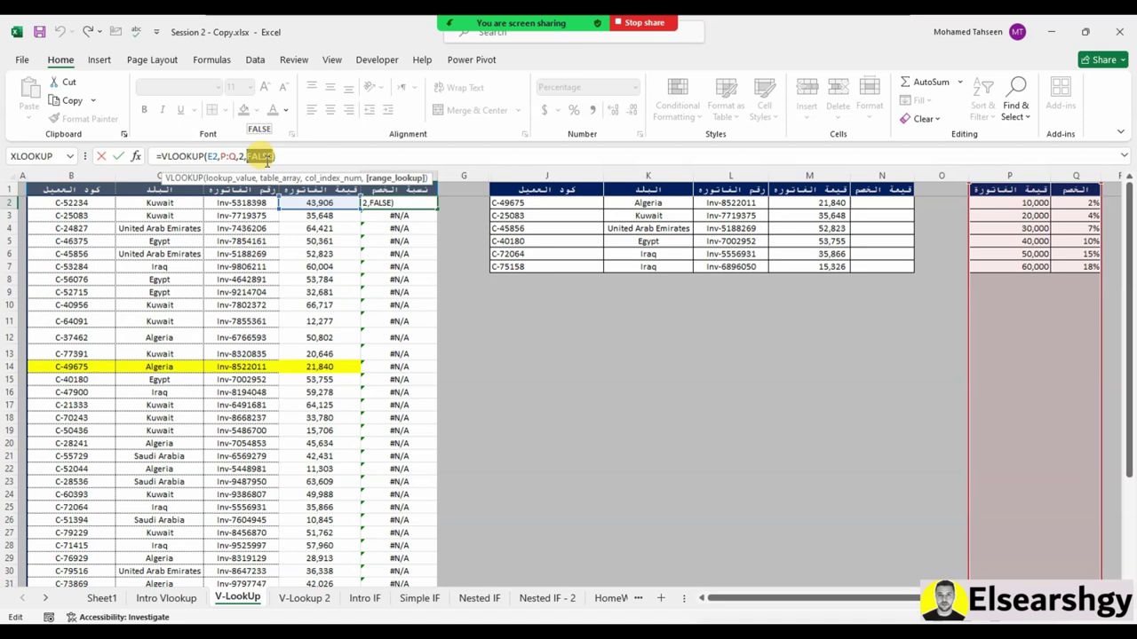
{"action": "key", "text": "Escape"}
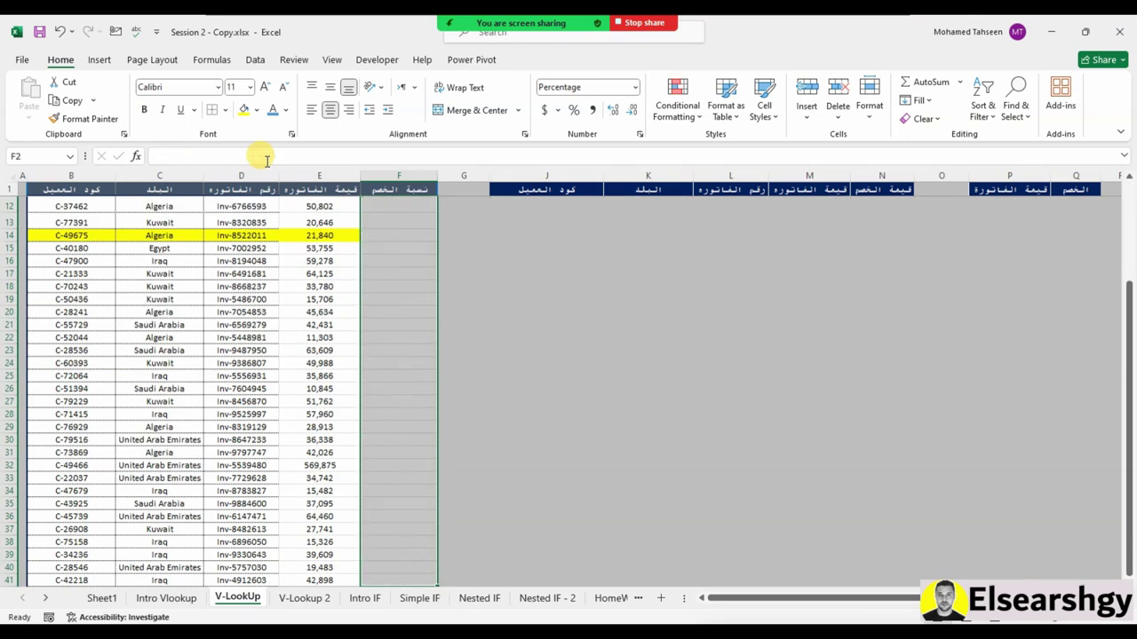
Enter =VLOOKUP(E2,P:Q,2,TRUE) in F2 and fill it down, giving rates like 10%, 7%, 18%
{"action": "type", "text": "=vl"}
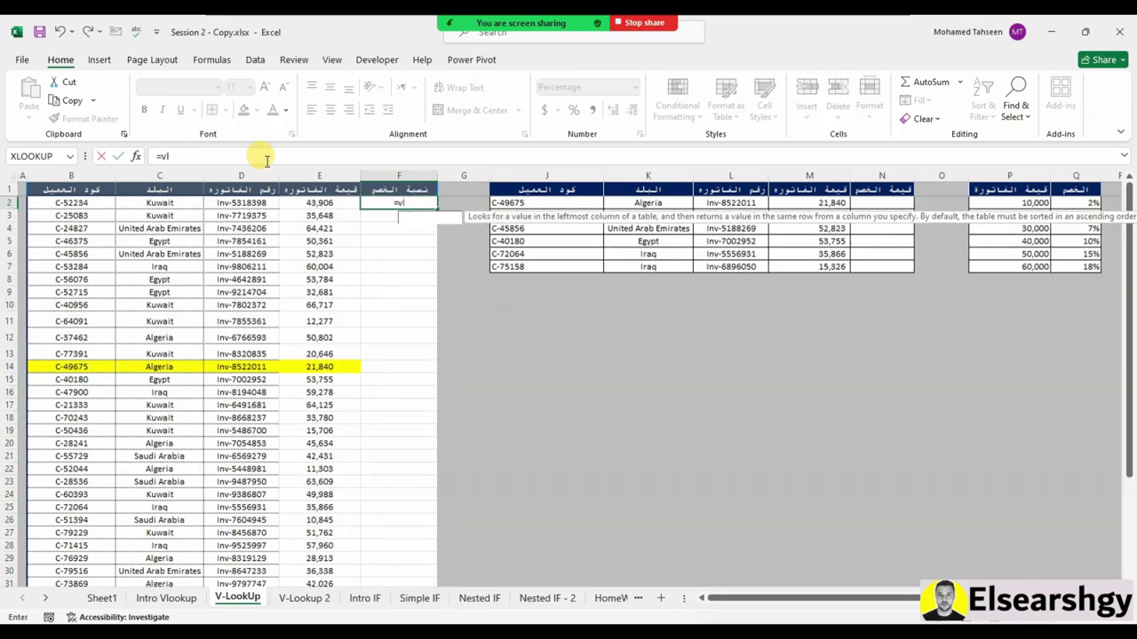
{"action": "key", "text": "Tab"}
{"action": "left_click", "coordinate": [323, 203]}
{"action": "type", "text": ","}
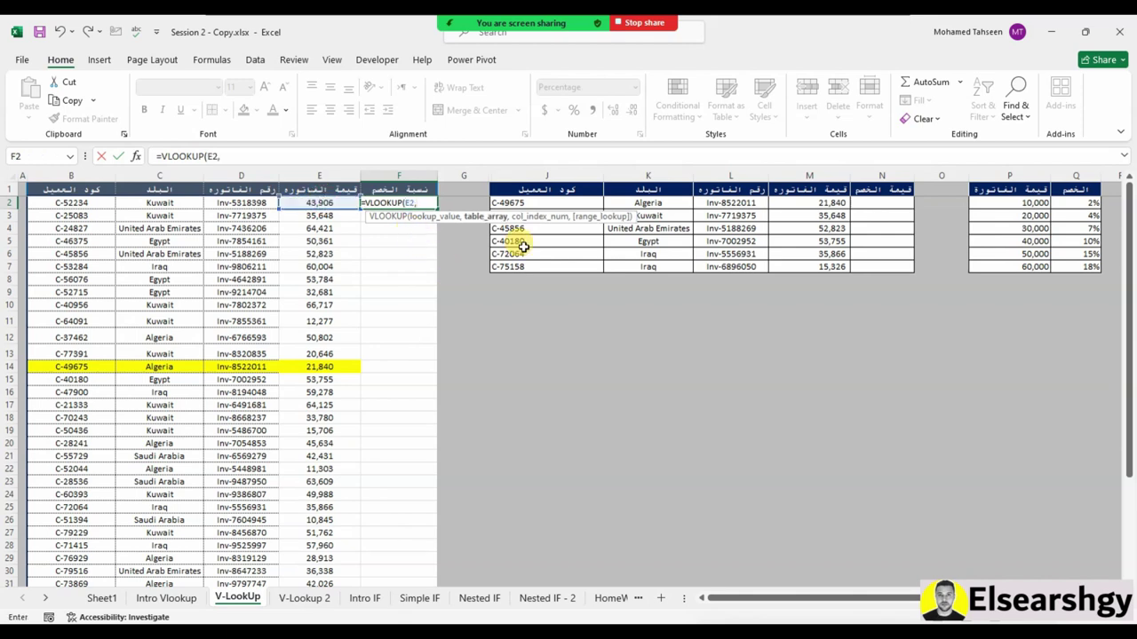
{"action": "left_click_drag", "start_coordinate": [985, 171], "coordinate": [1085, 174]}
{"action": "type", "text": ","}
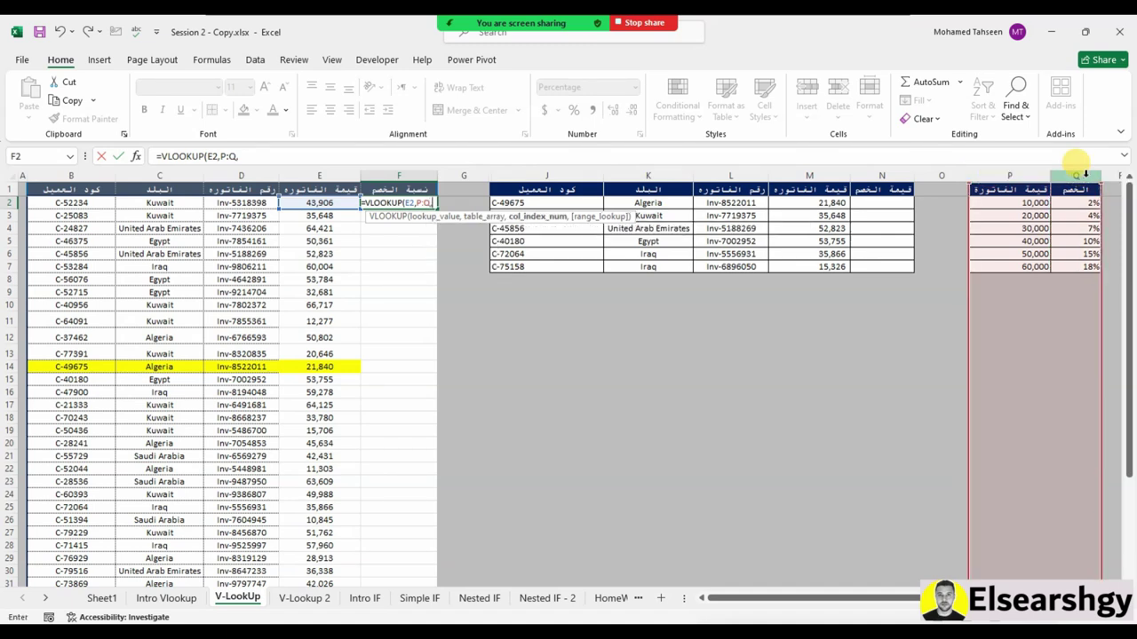
{"action": "type", "text": "2,"}
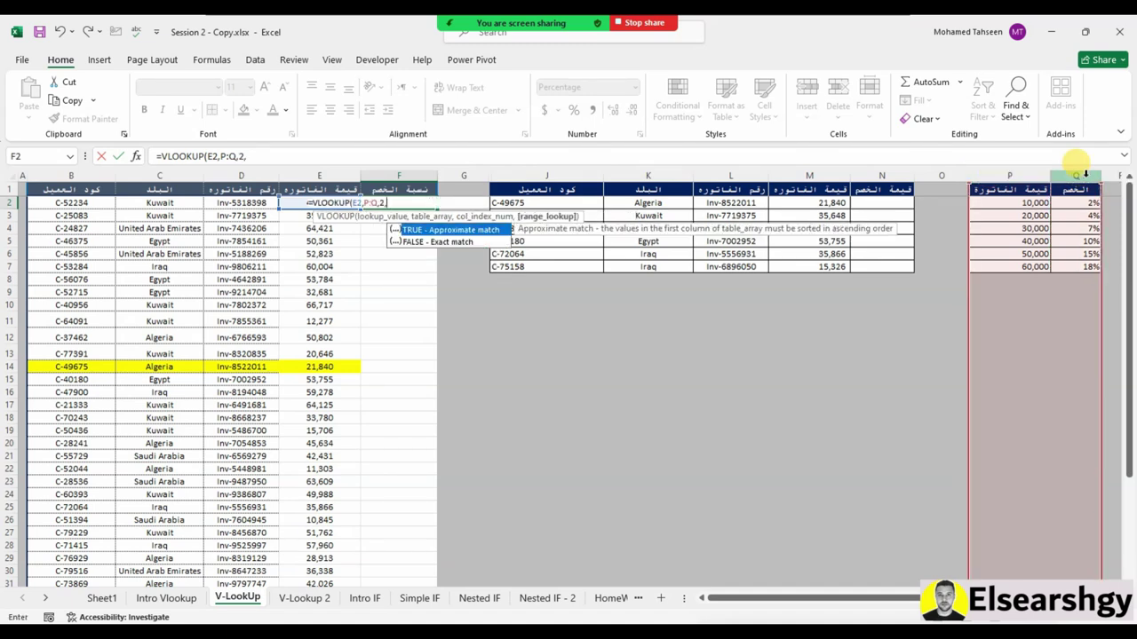
{"action": "key", "text": "Tab"}
{"action": "key", "text": "ctrl+Return"}
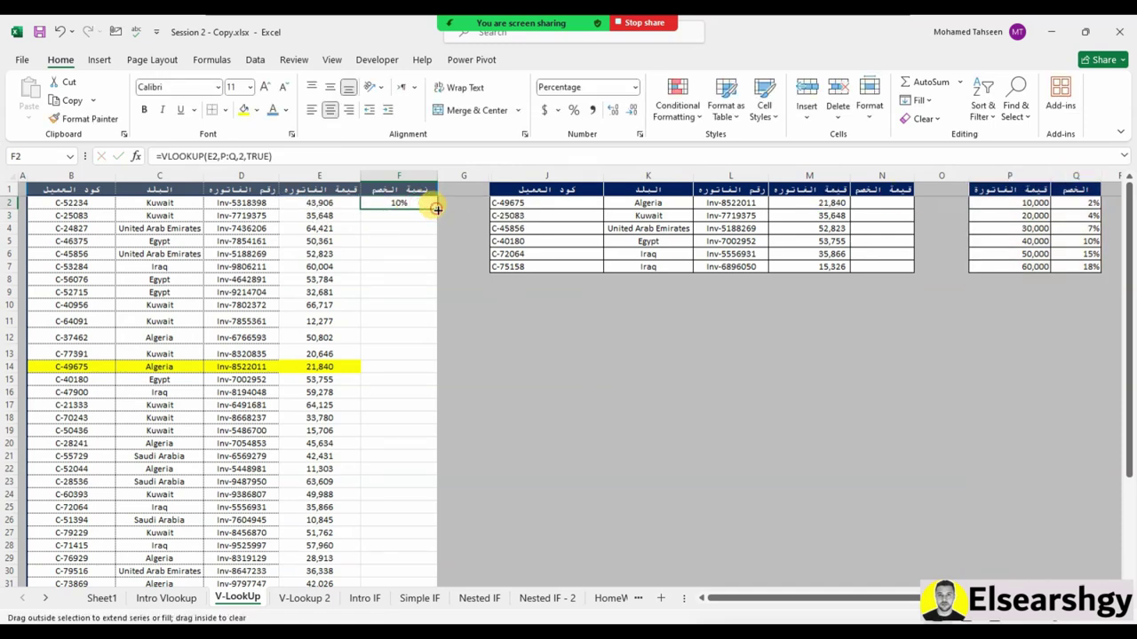
{"action": "double_click", "coordinate": [435, 209]}
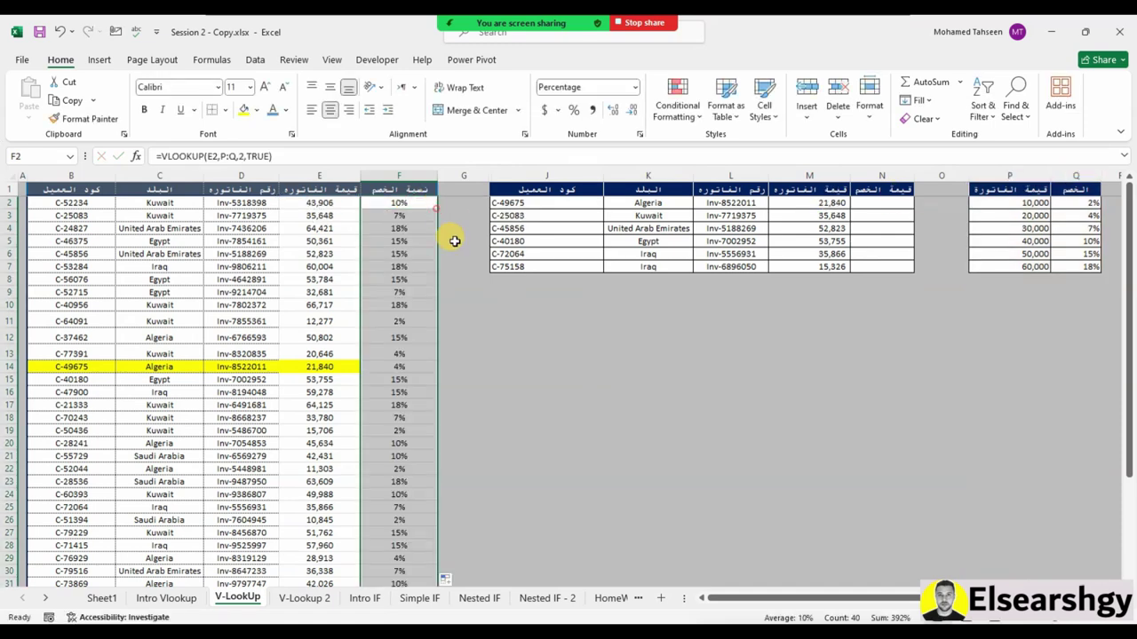
{"action": "left_click", "coordinate": [395, 216]}
{"action": "left_click", "coordinate": [325, 216]}
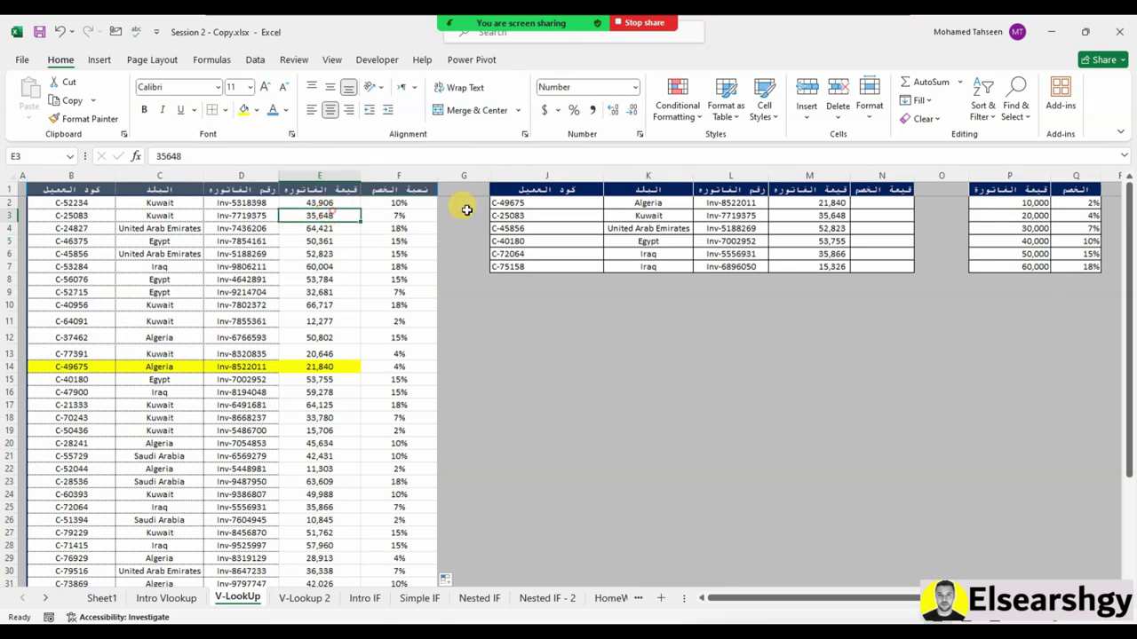
{"action": "left_click", "coordinate": [1041, 227]}
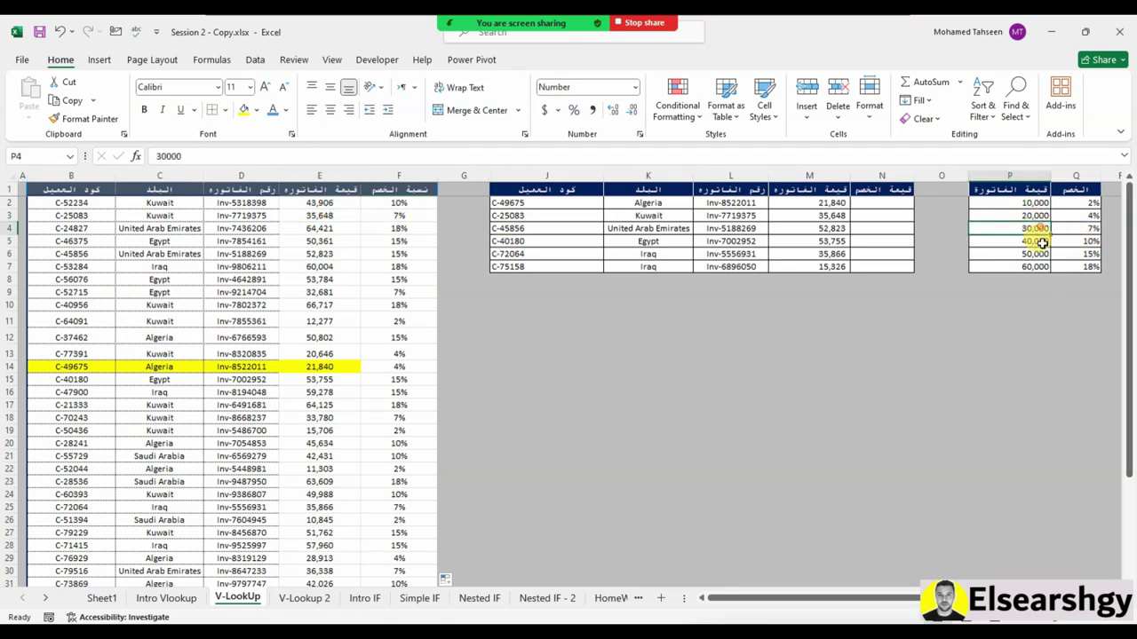
{"action": "left_click", "coordinate": [1077, 228]}
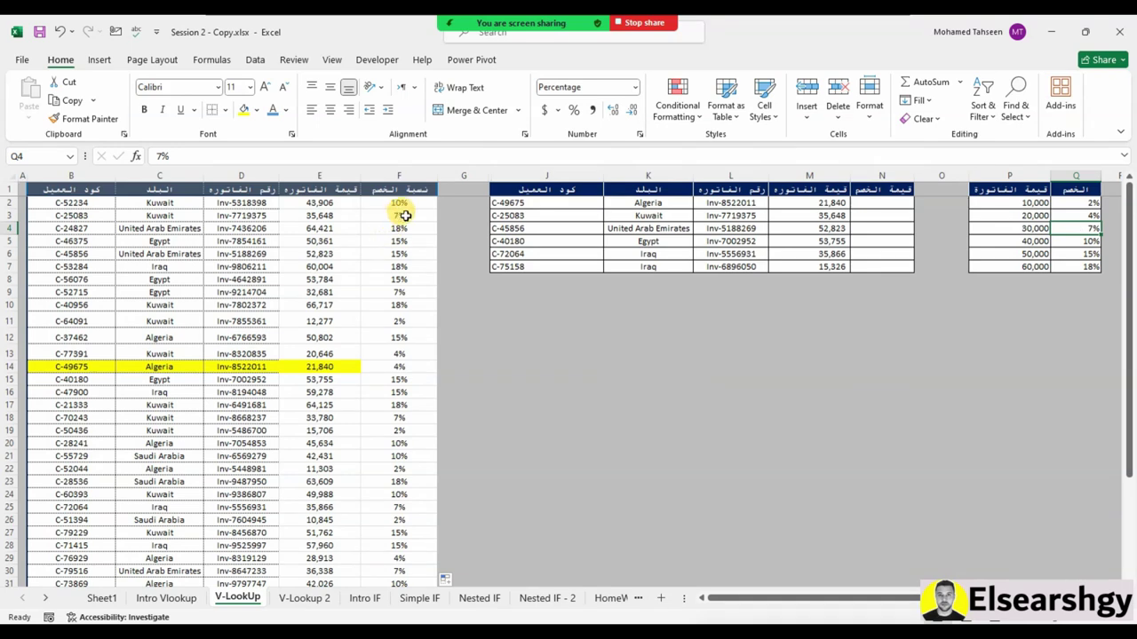
{"action": "left_click", "coordinate": [402, 216]}
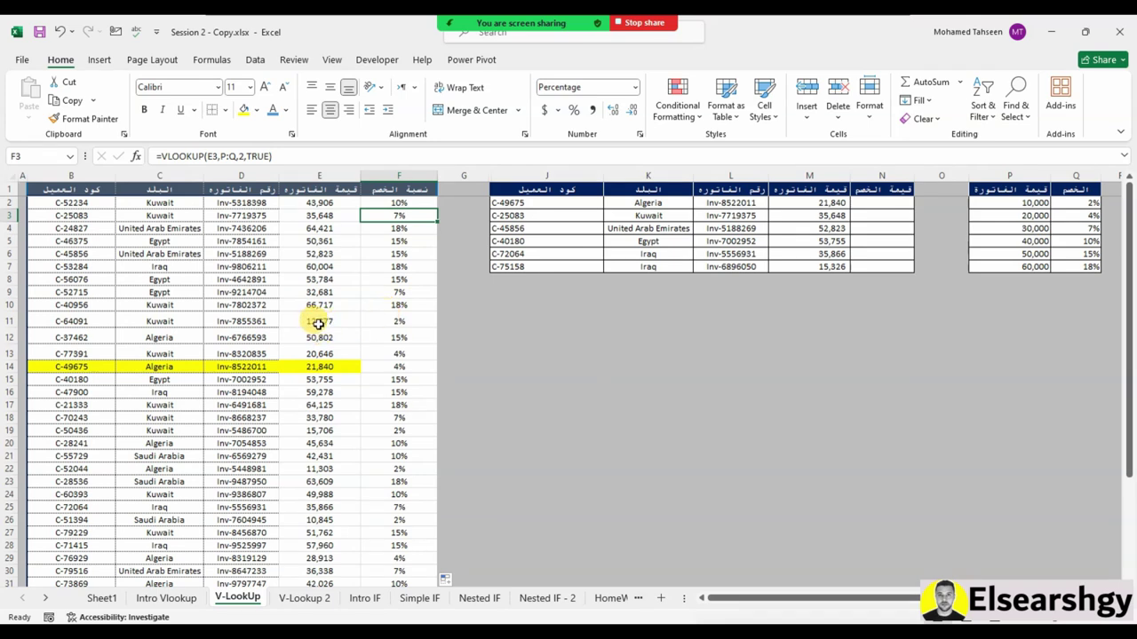
{"action": "left_click_drag", "start_coordinate": [318, 325], "coordinate": [395, 321]}
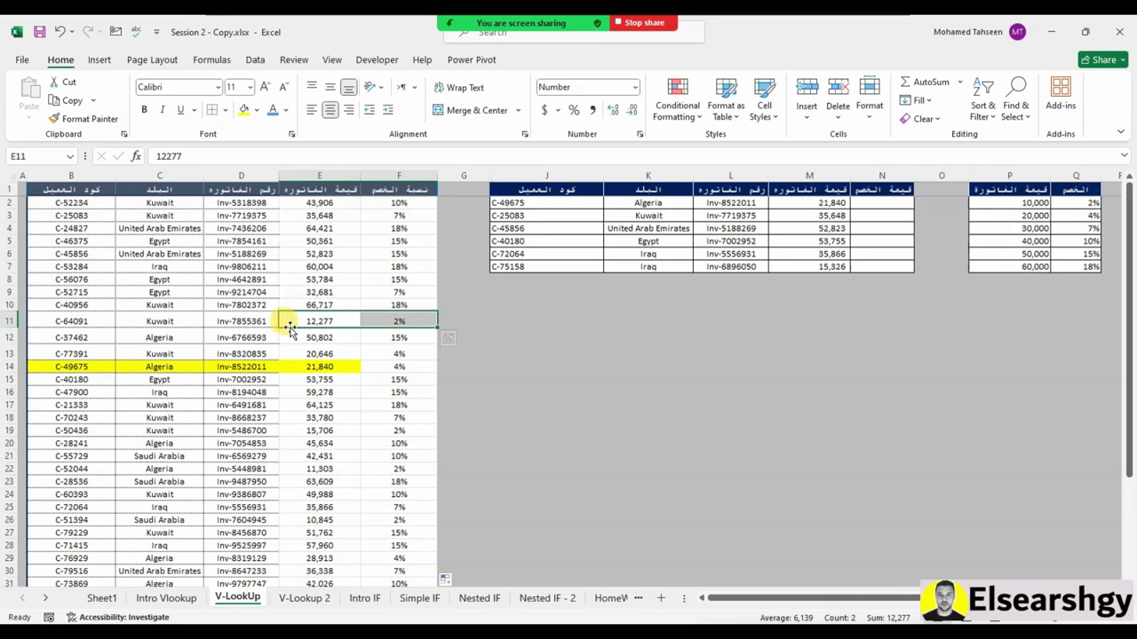
{"action": "scroll", "coordinate": [390, 373], "scroll_direction": "down", "scroll_amount": 4}
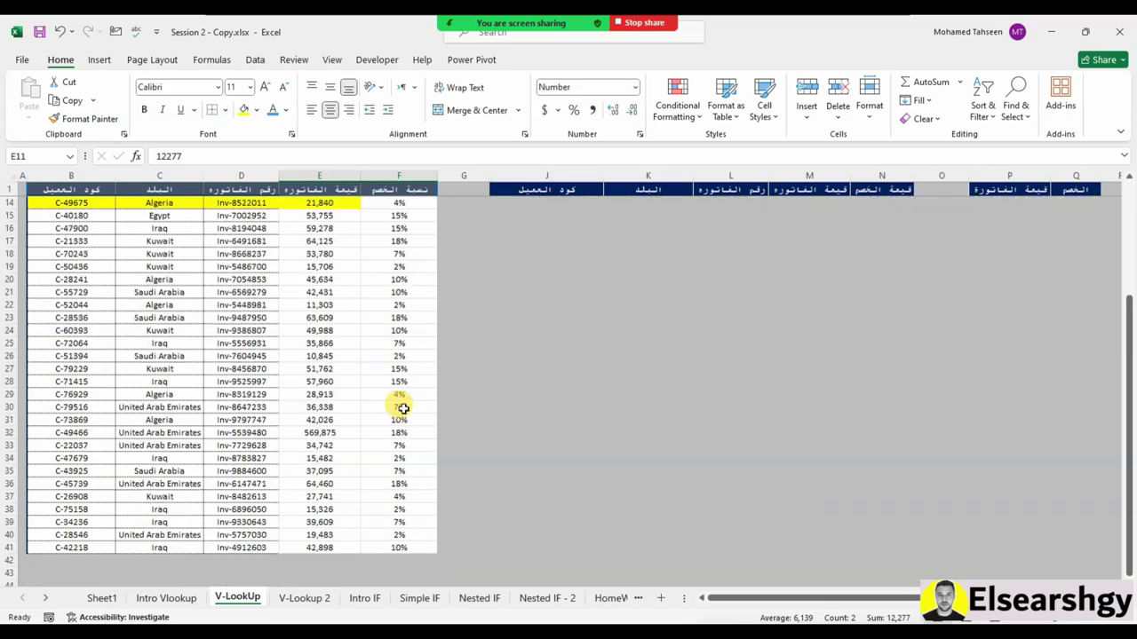
{"action": "left_click", "coordinate": [320, 381]}
{"action": "left_click", "coordinate": [397, 380], "text": "shift"}
{"action": "scroll", "coordinate": [432, 409], "scroll_direction": "up", "scroll_amount": 3}
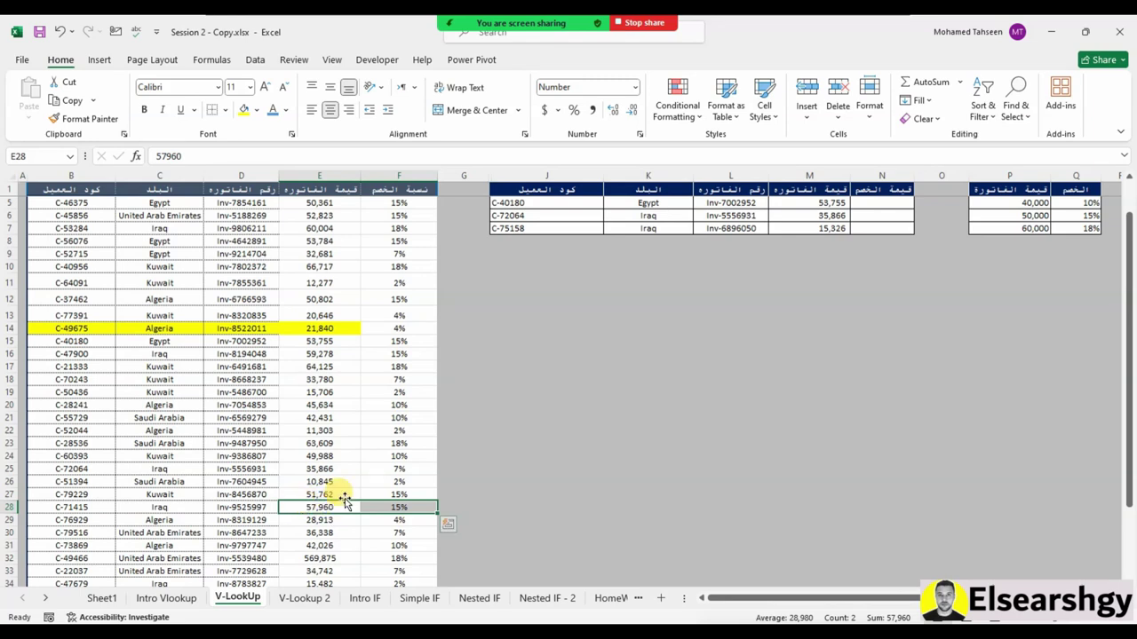
{"action": "scroll", "coordinate": [1013, 302], "scroll_direction": "up", "scroll_amount": 1}
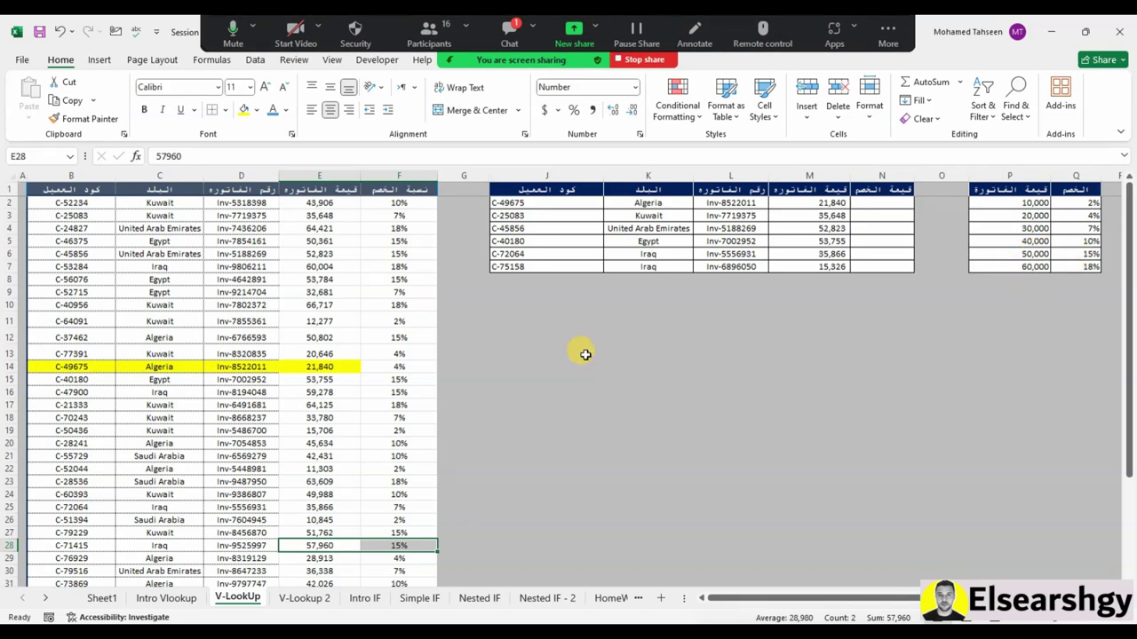
Glance at the meeting chat, select E17 (64,125), and save the workbook
{"action": "left_click", "coordinate": [499, 40]}
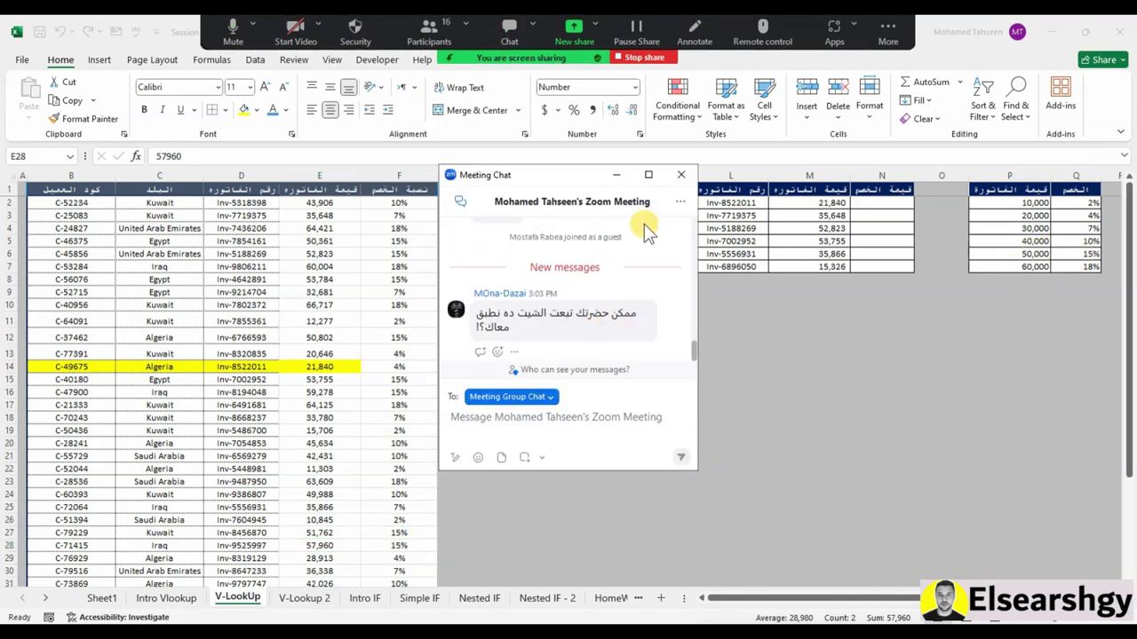
{"action": "left_click", "coordinate": [679, 177]}
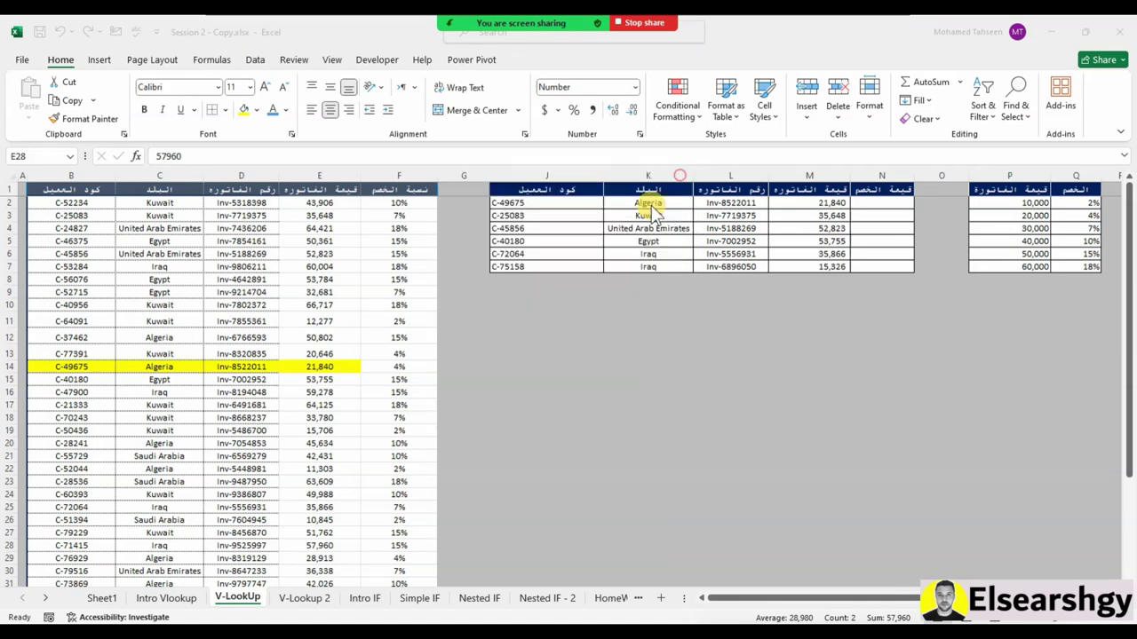
{"action": "left_click", "coordinate": [346, 405]}
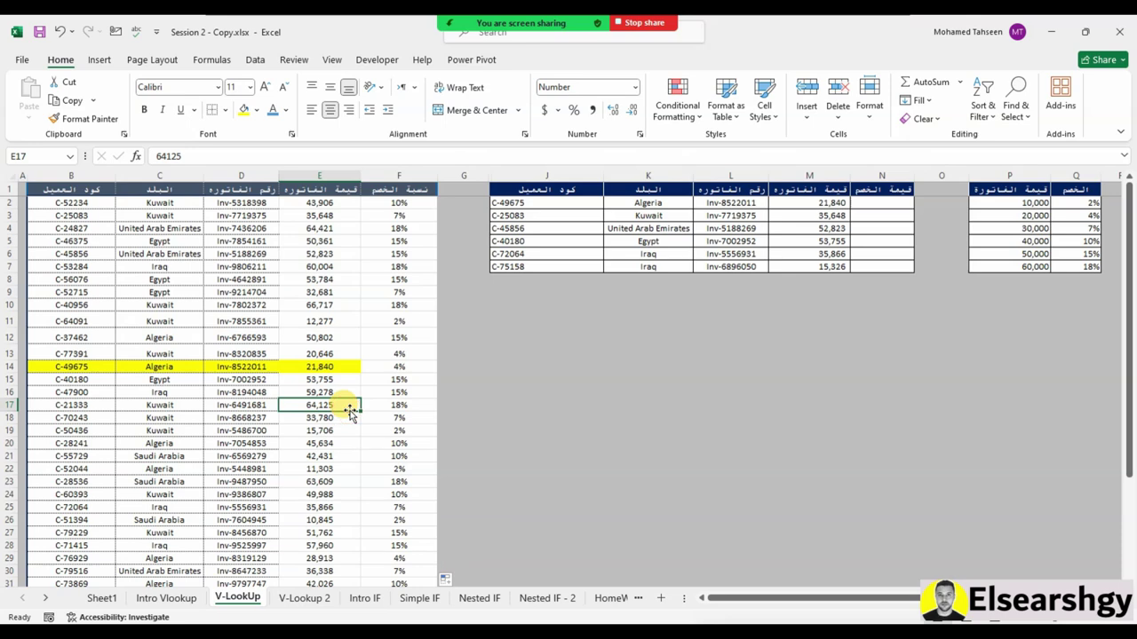
{"action": "left_click", "coordinate": [39, 32]}
Search WhatsApp Web for 'exce', open the Excel For All (5) group, then minimize browser and Excel
{"action": "key", "text": "alt+Tab"}
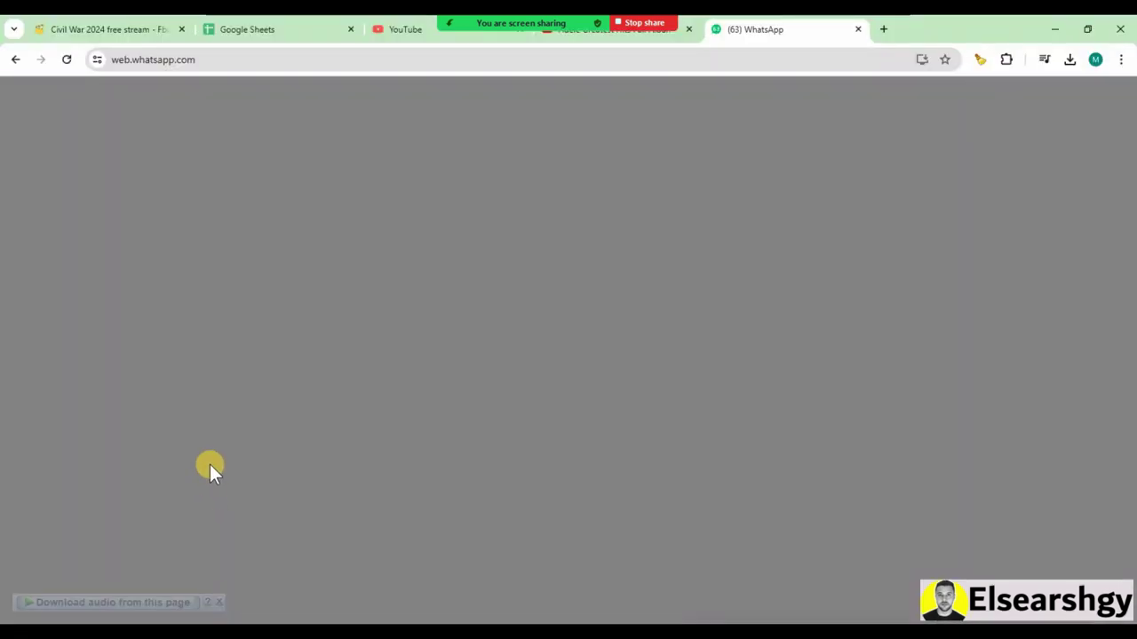
{"action": "scroll", "coordinate": [197, 426], "scroll_direction": "down", "scroll_amount": 5}
{"action": "scroll", "coordinate": [317, 381], "scroll_direction": "down", "scroll_amount": 2}
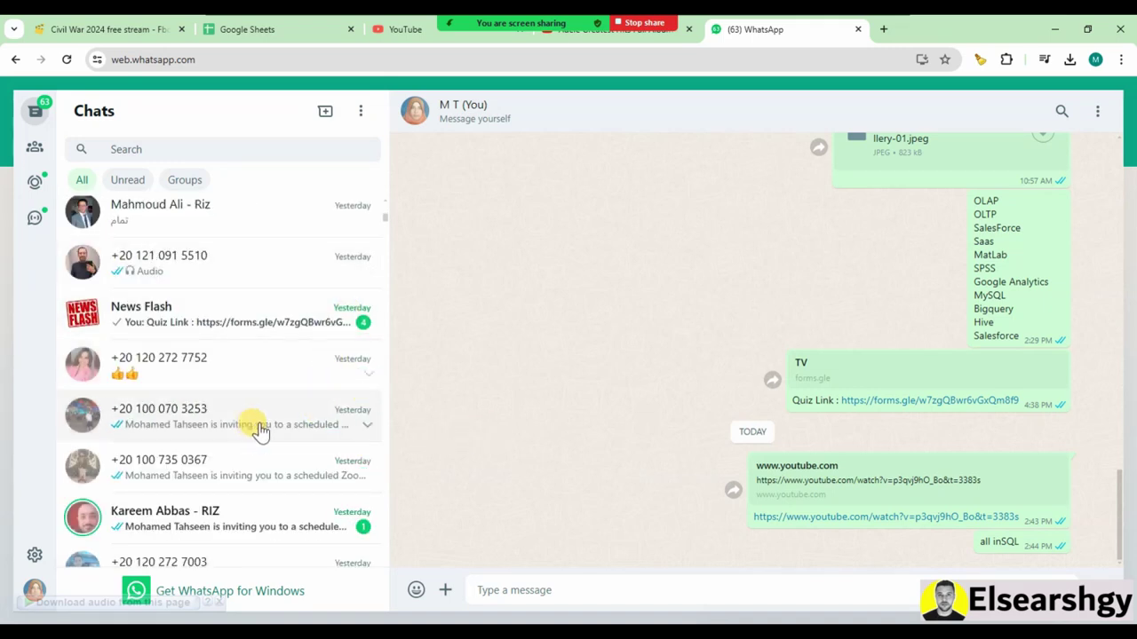
{"action": "scroll", "coordinate": [253, 433], "scroll_direction": "up", "scroll_amount": 6}
{"action": "scroll", "coordinate": [182, 311], "scroll_direction": "down", "scroll_amount": 4}
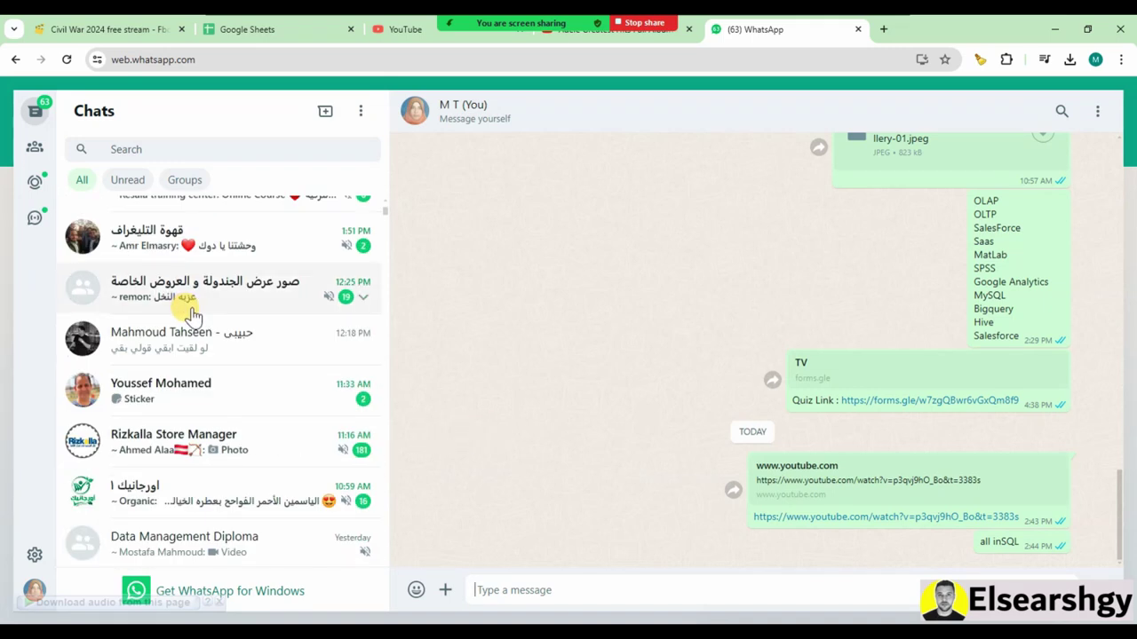
{"action": "scroll", "coordinate": [267, 338], "scroll_direction": "down", "scroll_amount": 5}
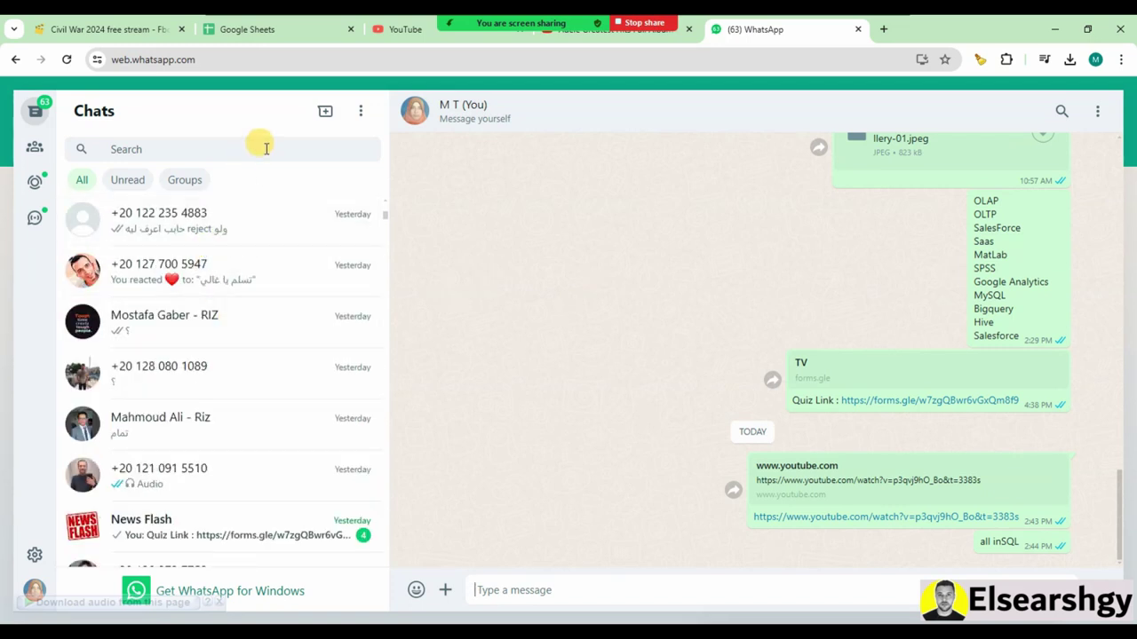
{"action": "type", "text": "exce"}
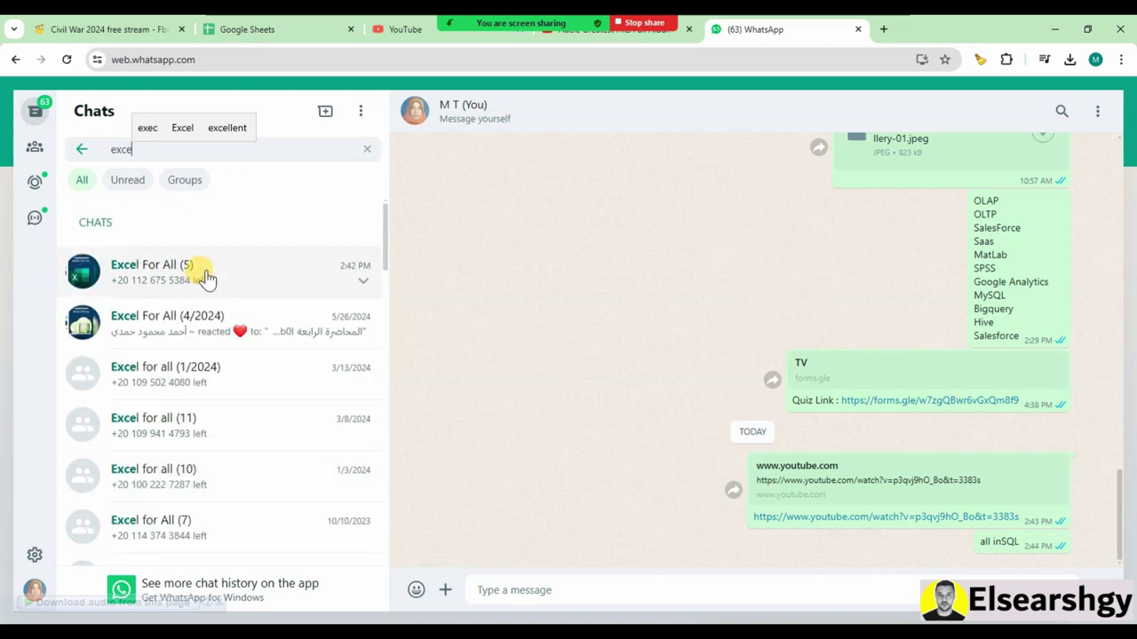
{"action": "left_click", "coordinate": [205, 273]}
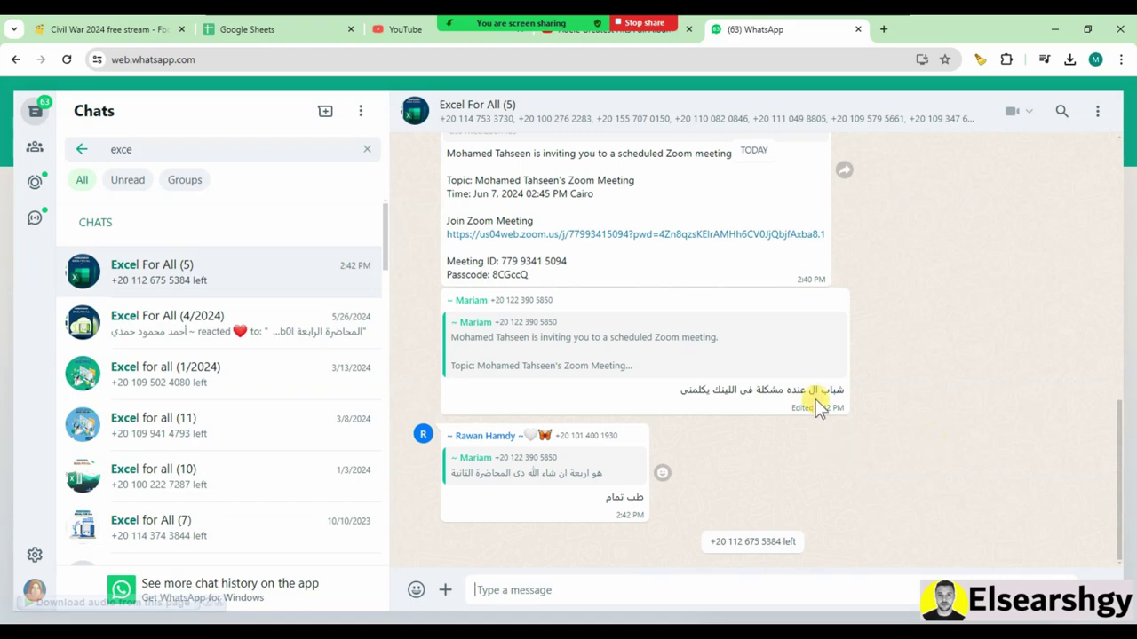
{"action": "left_click", "coordinate": [1053, 28]}
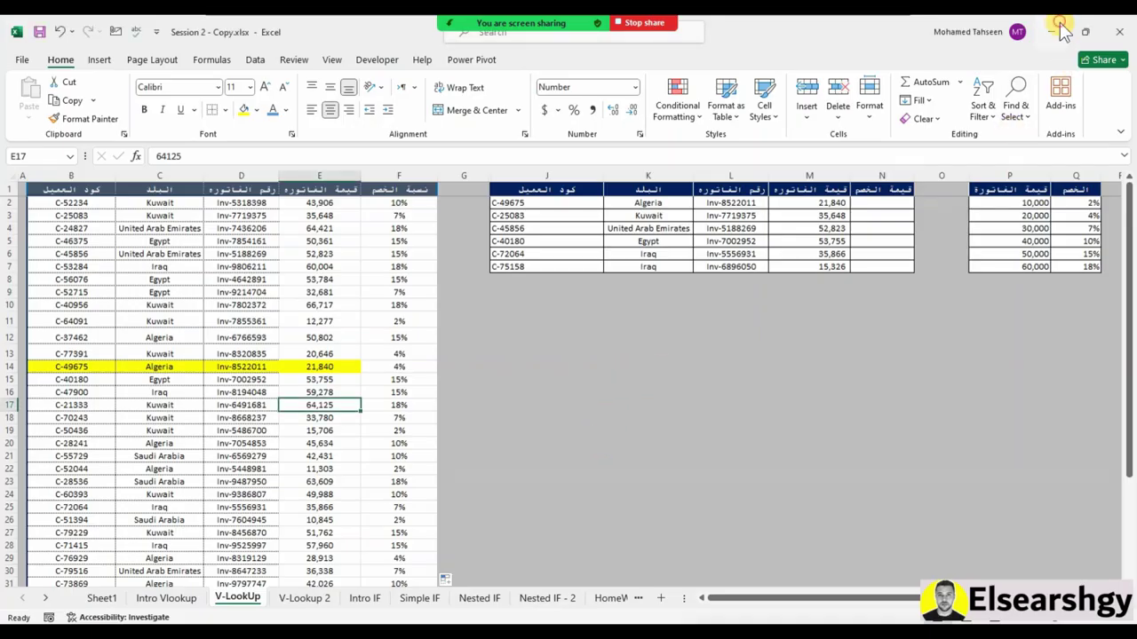
{"action": "left_click", "coordinate": [1051, 32]}
Drag Session 2 - Copy.xlsx from the Desktop folder into the group chat and send it
{"action": "key", "text": "super+e"}
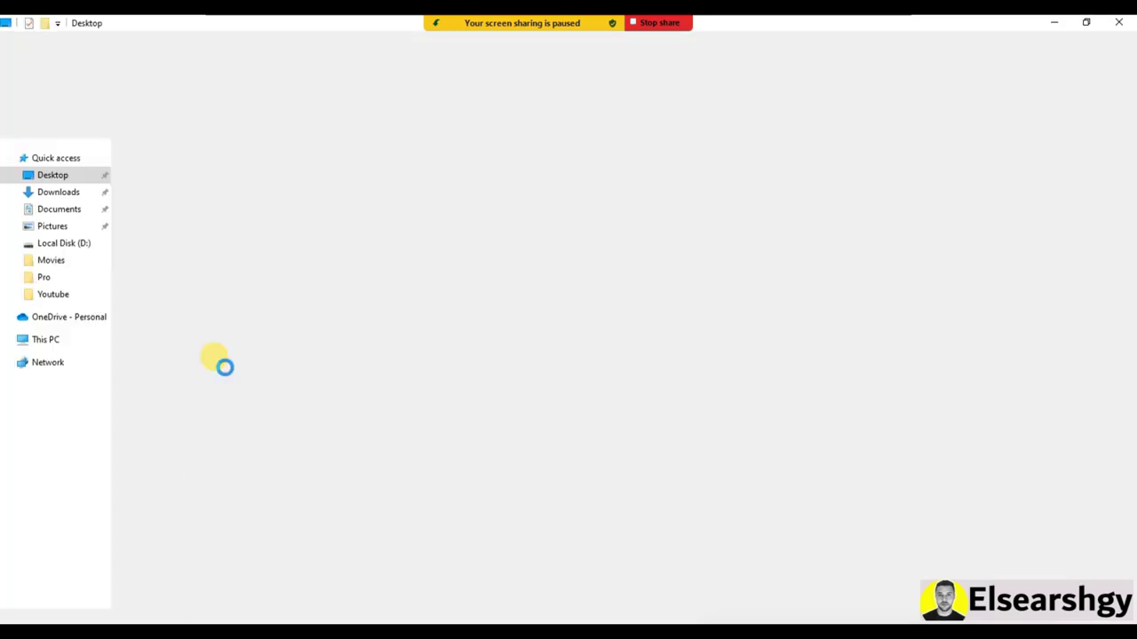
{"action": "left_click_drag", "start_coordinate": [175, 317], "coordinate": [401, 419]}
{"action": "key", "text": "alt+Tab"}
{"action": "key", "text": "alt+Tab"}
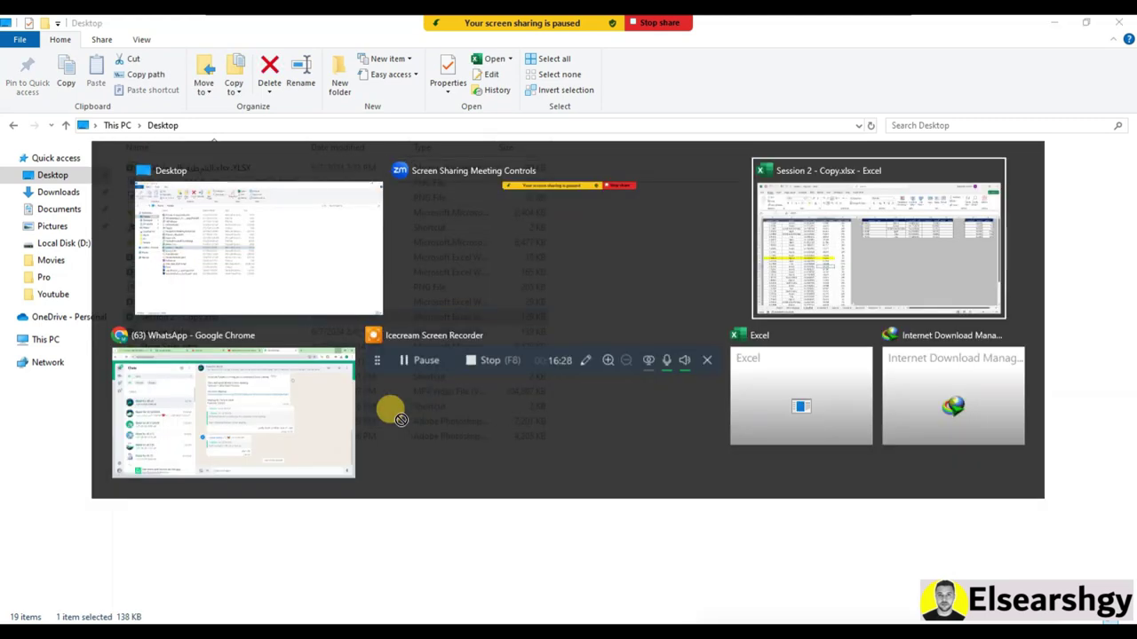
{"action": "key", "text": "alt+Tab"}
{"action": "left_click_drag", "start_coordinate": [401, 419], "coordinate": [708, 392]}
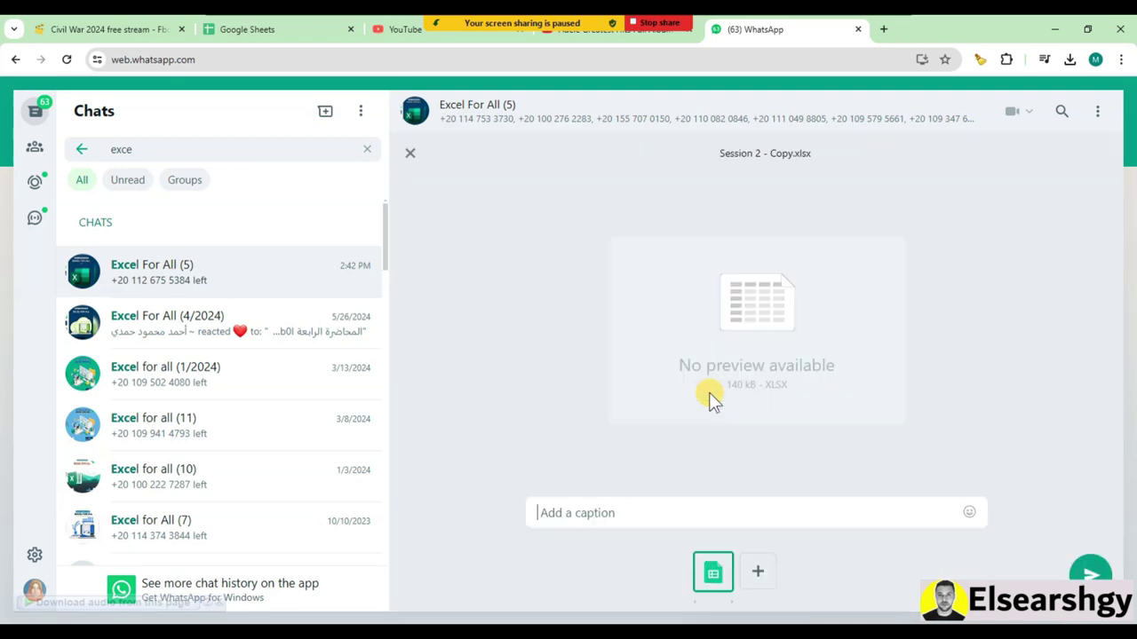
{"action": "left_click", "coordinate": [1101, 573]}
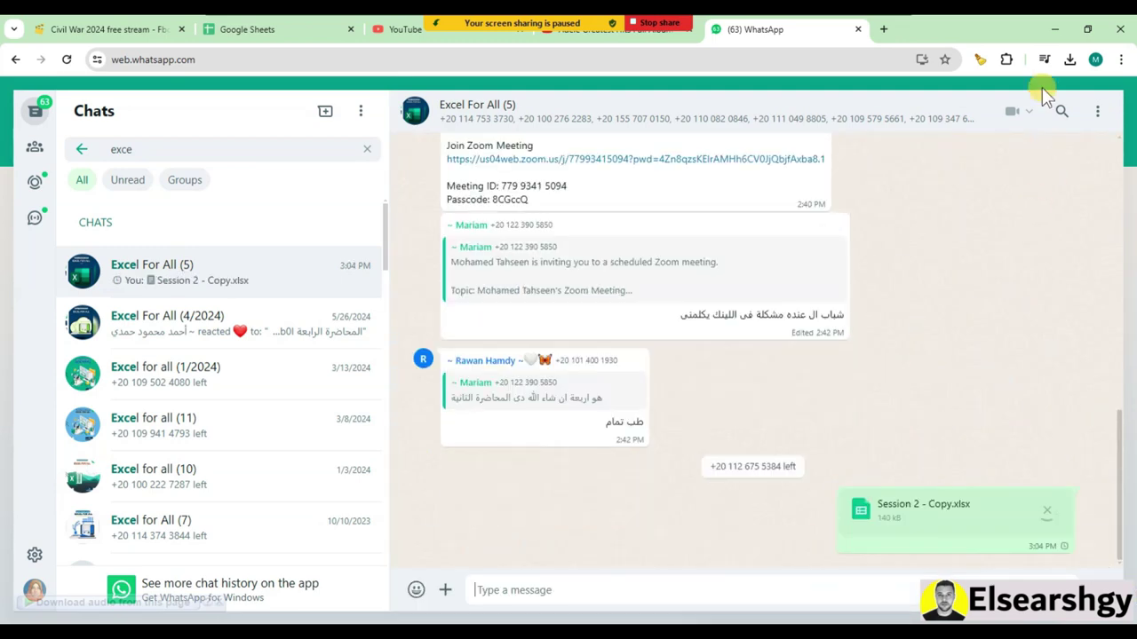
{"action": "left_click", "coordinate": [1056, 29]}
Minimize File Explorer and review the V-LookUp sheet's F2:F12 discounts and the empty N2:N6 cells
{"action": "left_click", "coordinate": [1049, 27]}
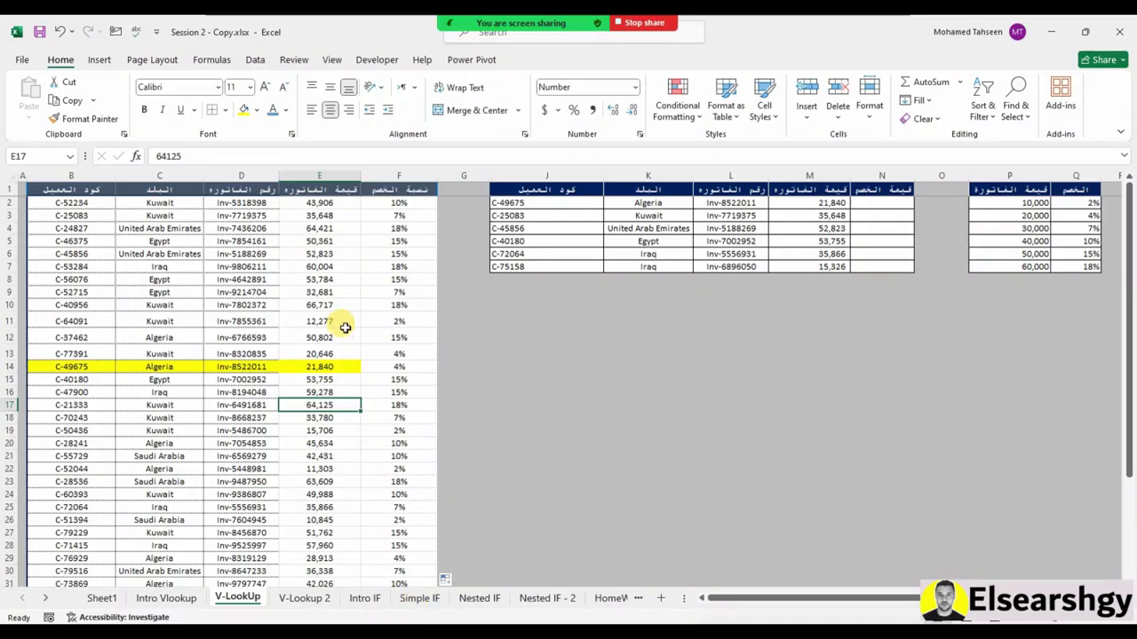
{"action": "left_click", "coordinate": [344, 334]}
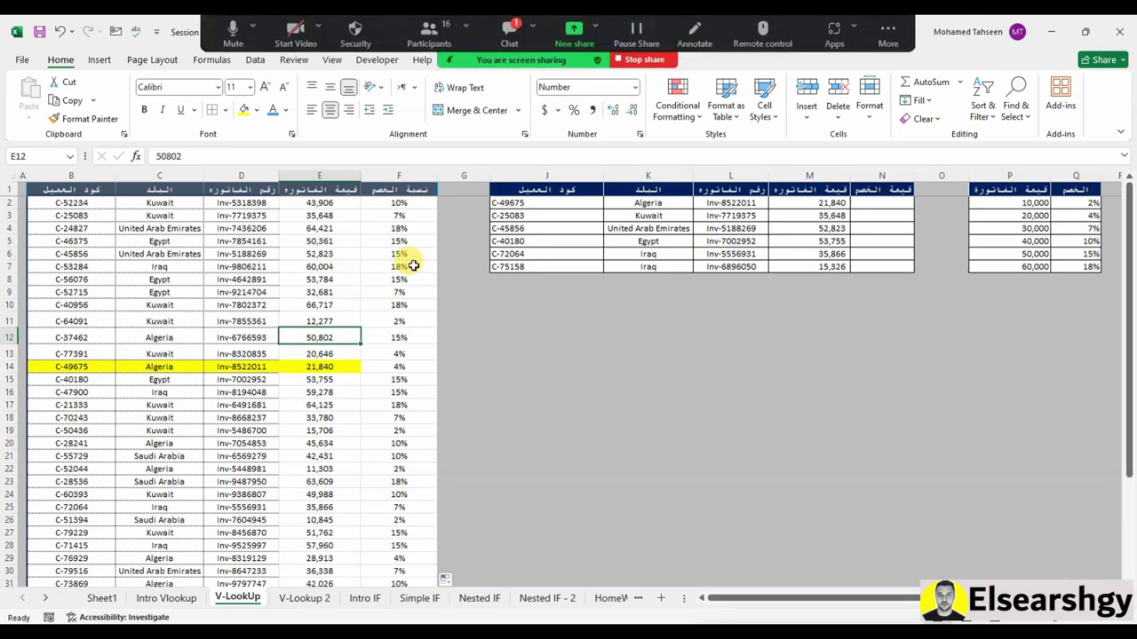
{"action": "left_click", "coordinate": [509, 33]}
{"action": "left_click", "coordinate": [680, 175]}
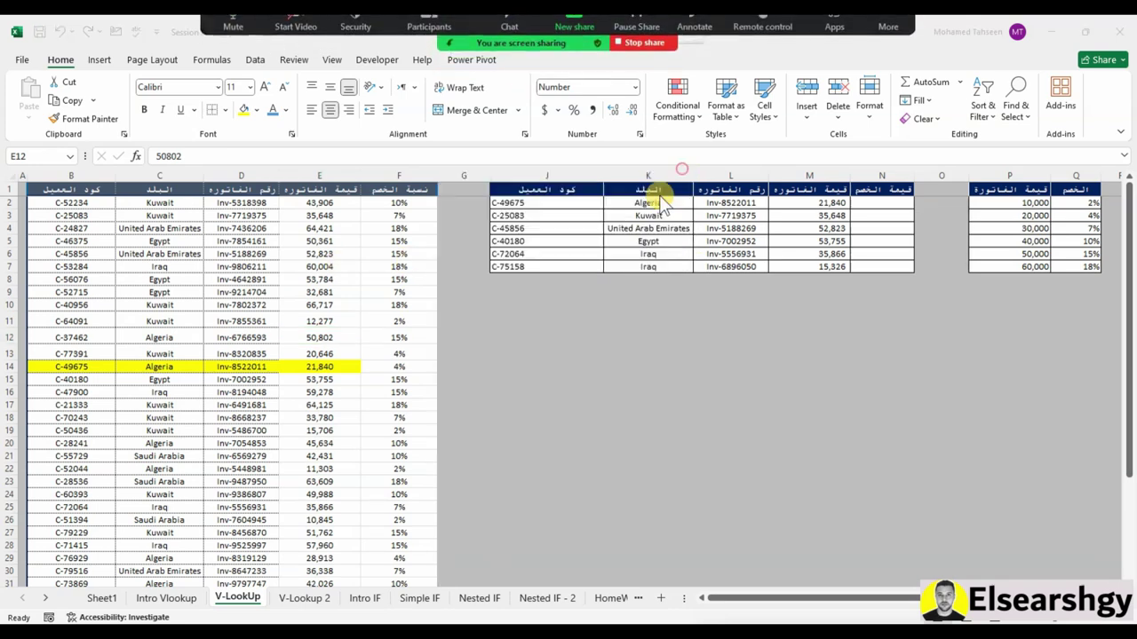
{"action": "left_click_drag", "start_coordinate": [410, 204], "coordinate": [418, 339]}
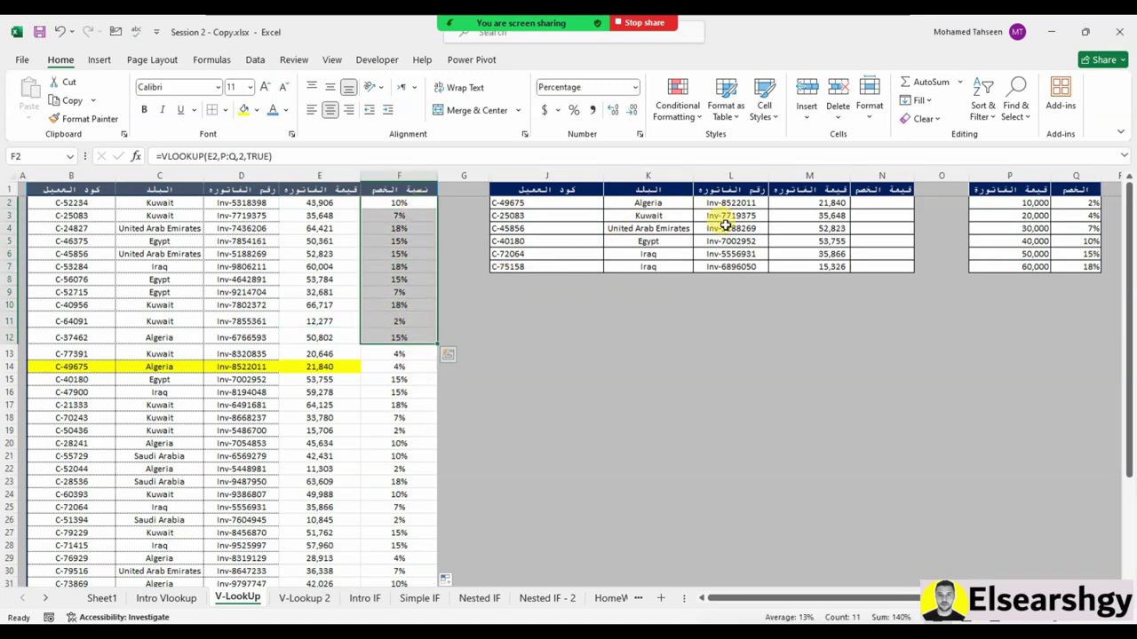
{"action": "left_click_drag", "start_coordinate": [863, 202], "coordinate": [865, 253]}
{"action": "left_click", "coordinate": [508, 206]}
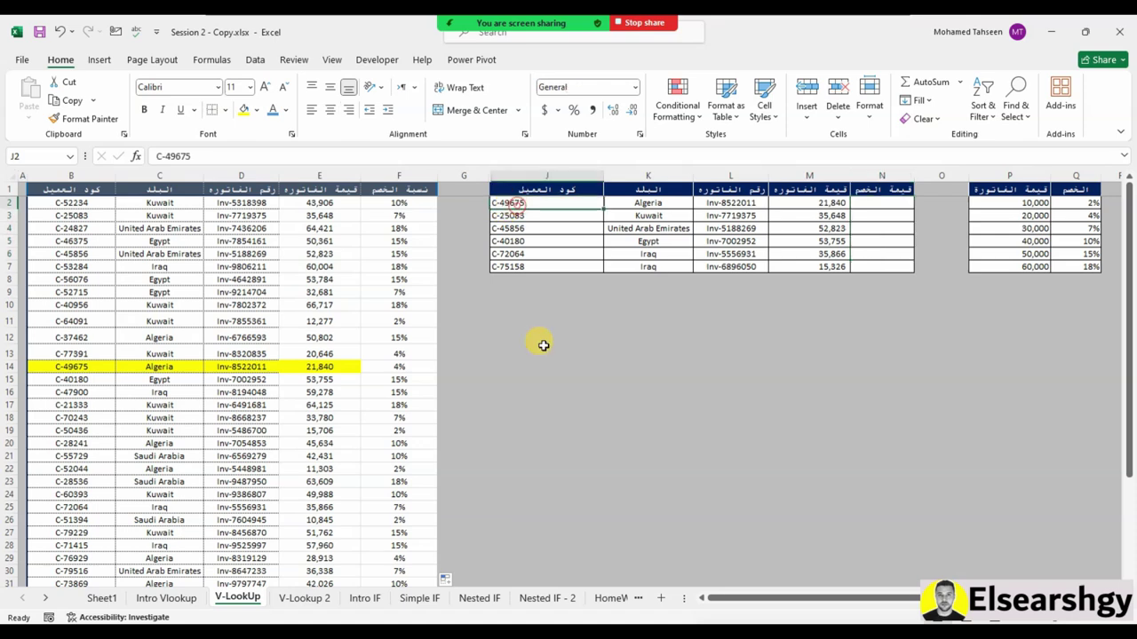
Start a VLOOKUP in N2 using J2 as the lookup value, then discard it
{"action": "left_click", "coordinate": [889, 204]}
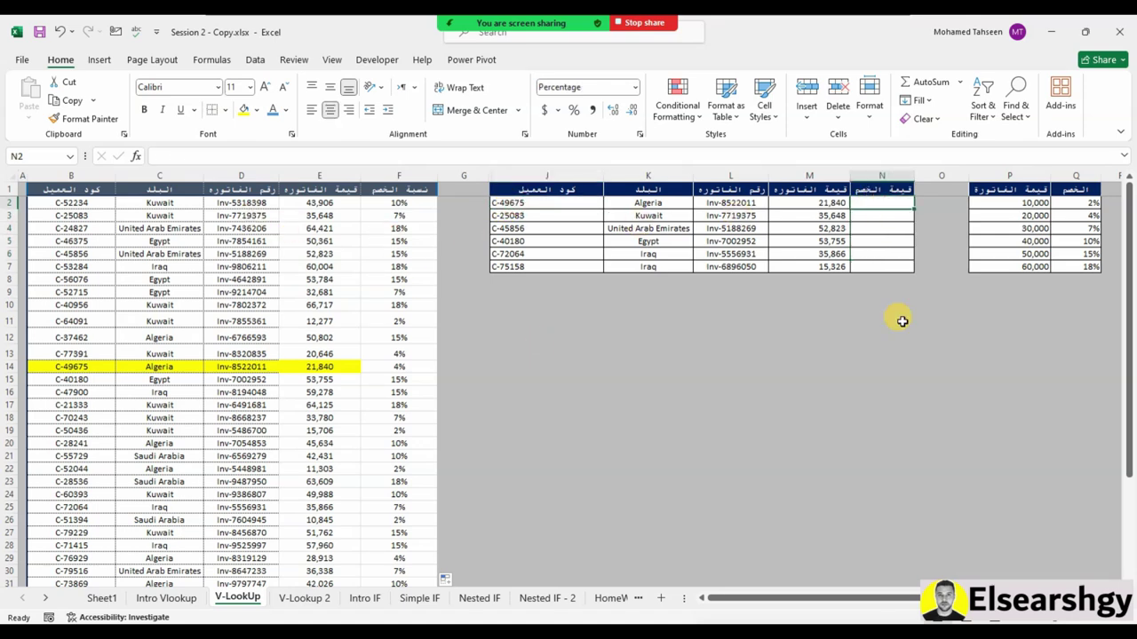
{"action": "type", "text": "=vl"}
{"action": "key", "text": "Tab"}
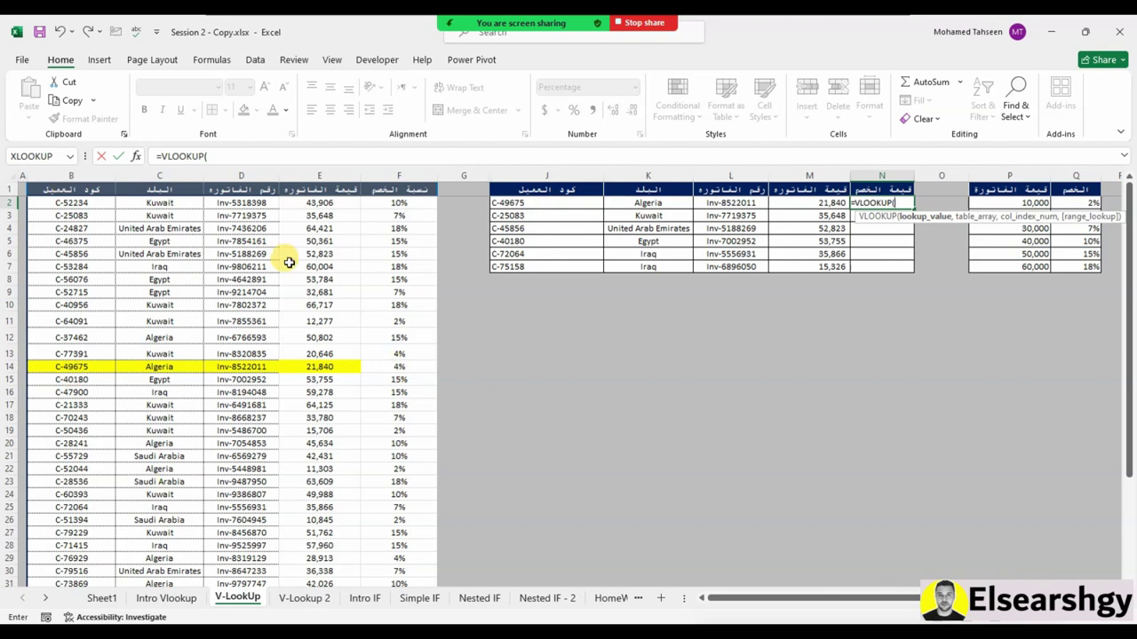
{"action": "left_click", "coordinate": [582, 200]}
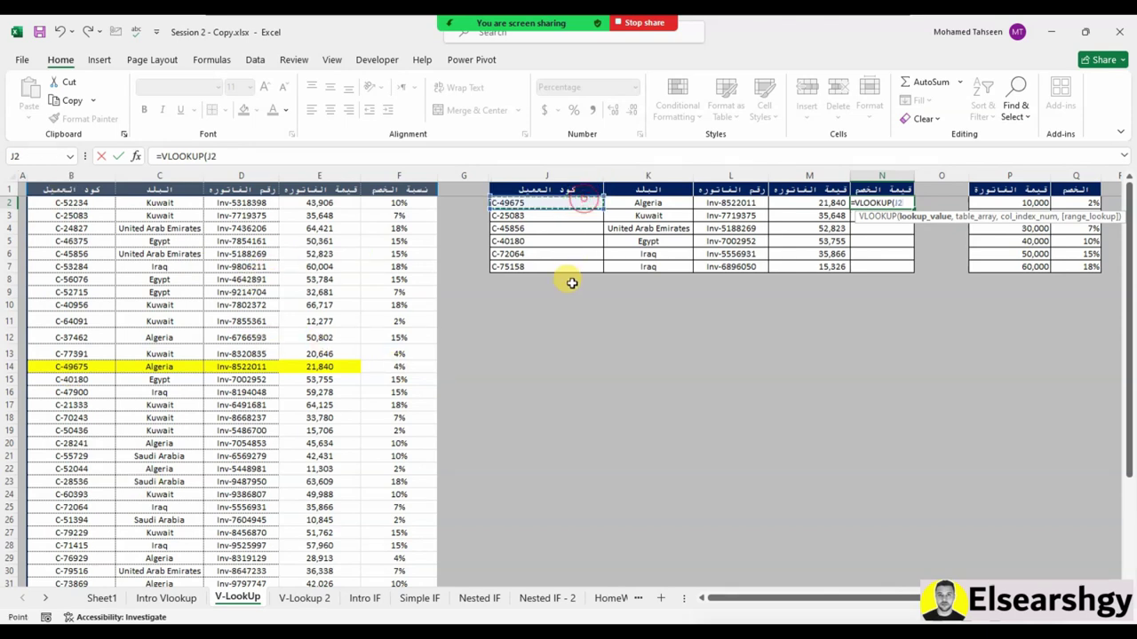
{"action": "type", "text": ","}
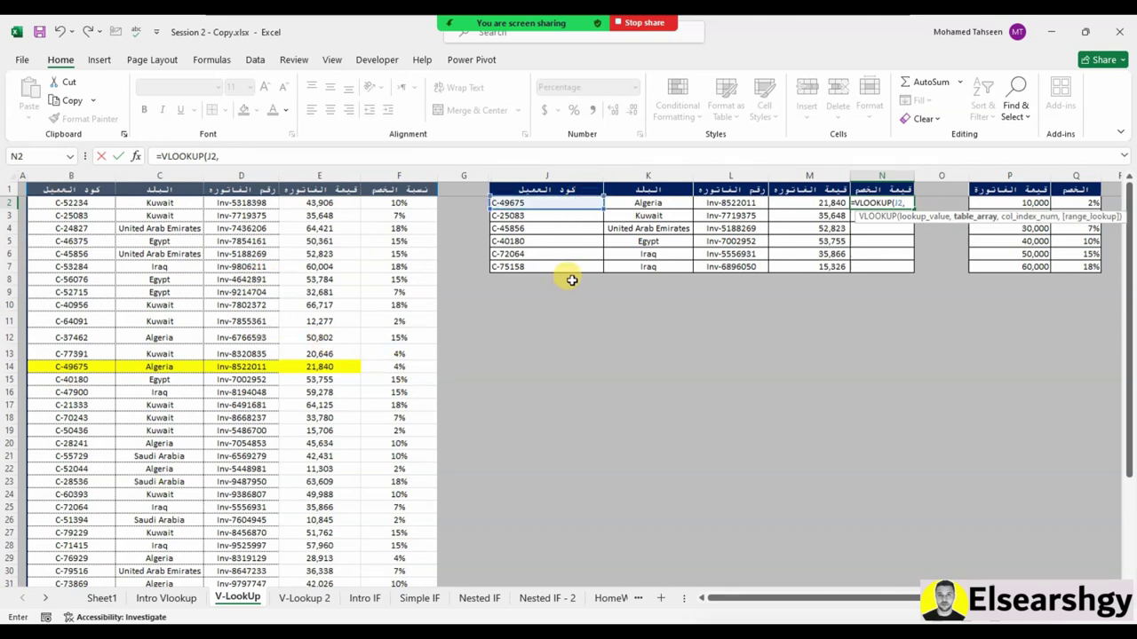
{"action": "key", "text": "Escape"}
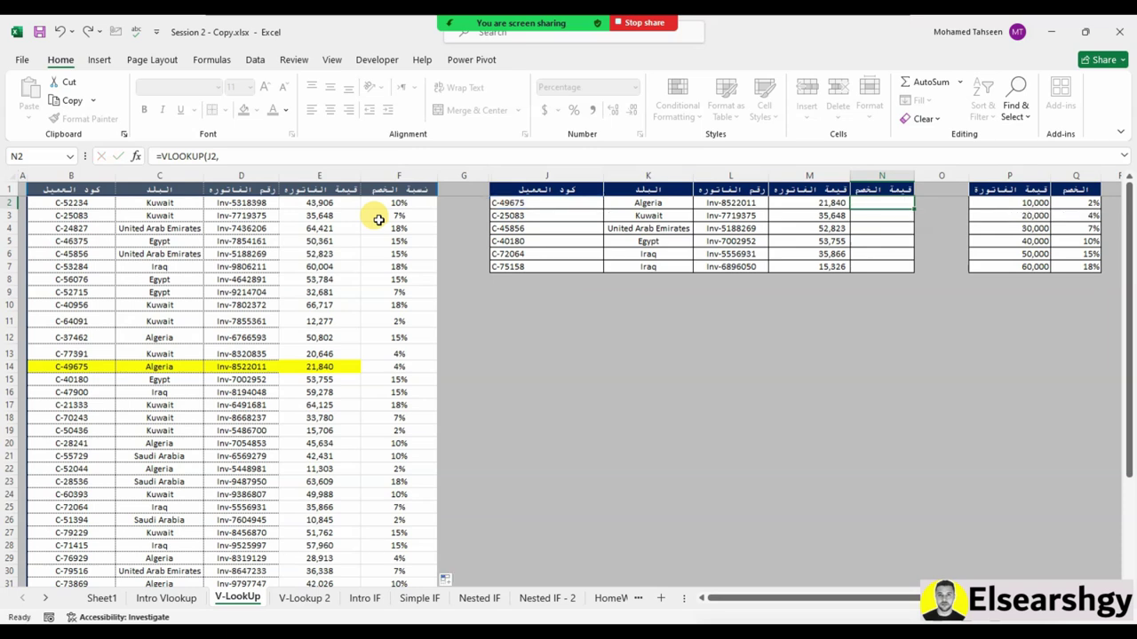
Enter =VLOOKUP(M2,P:Q,2,TRUE) in N2 to return the first invoice's 4% discount
{"action": "type", "text": "=vl"}
{"action": "key", "text": "Tab"}
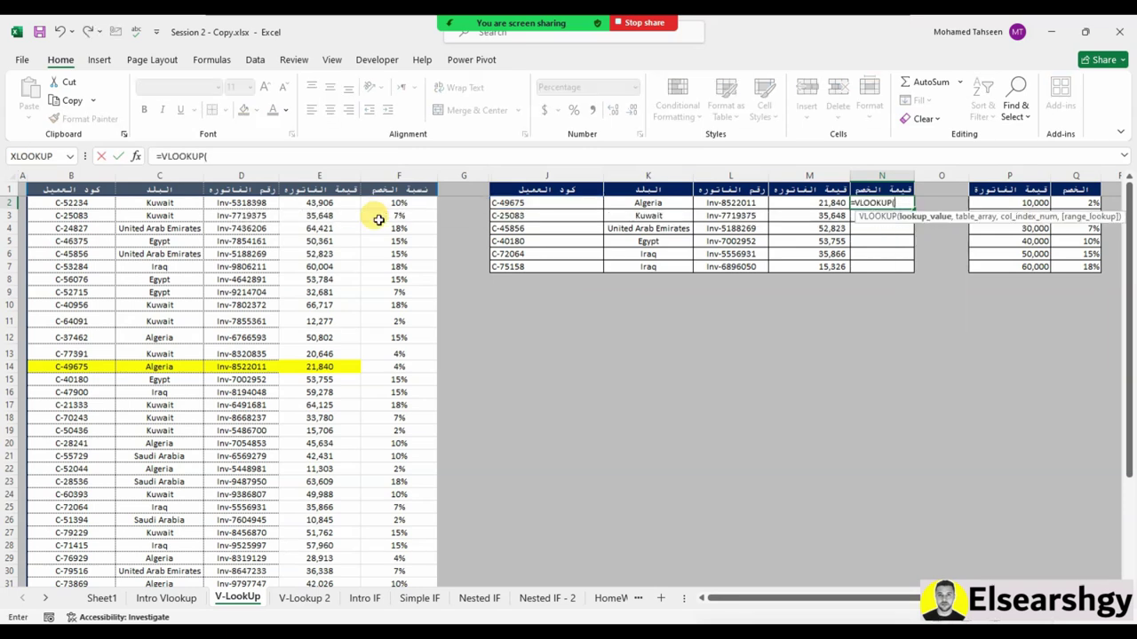
{"action": "left_click", "coordinate": [808, 204]}
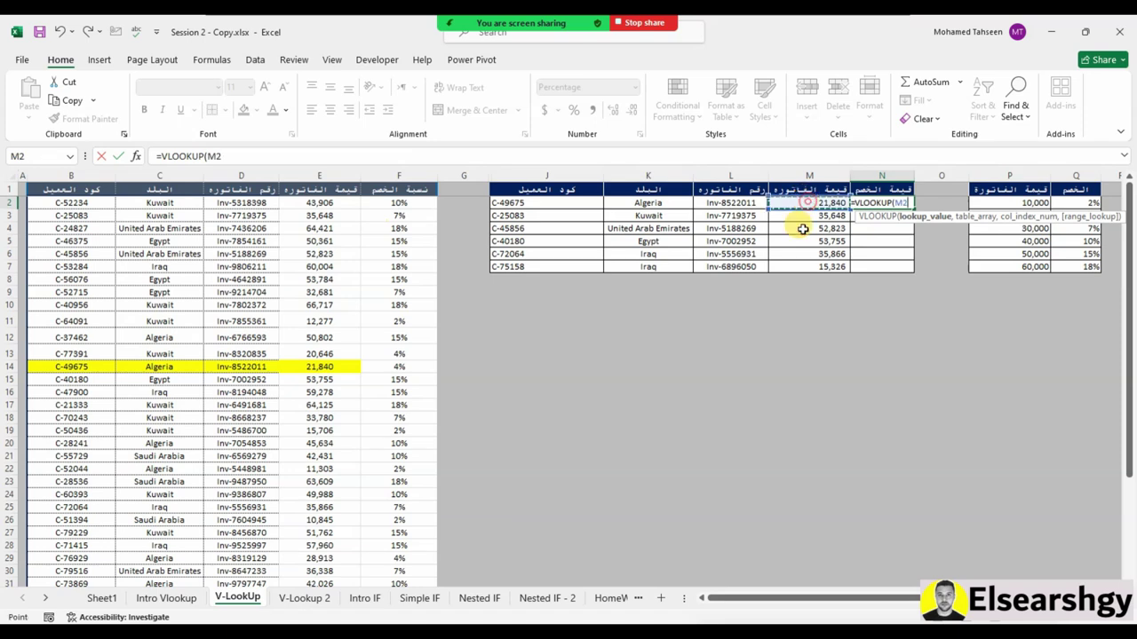
{"action": "type", "text": ","}
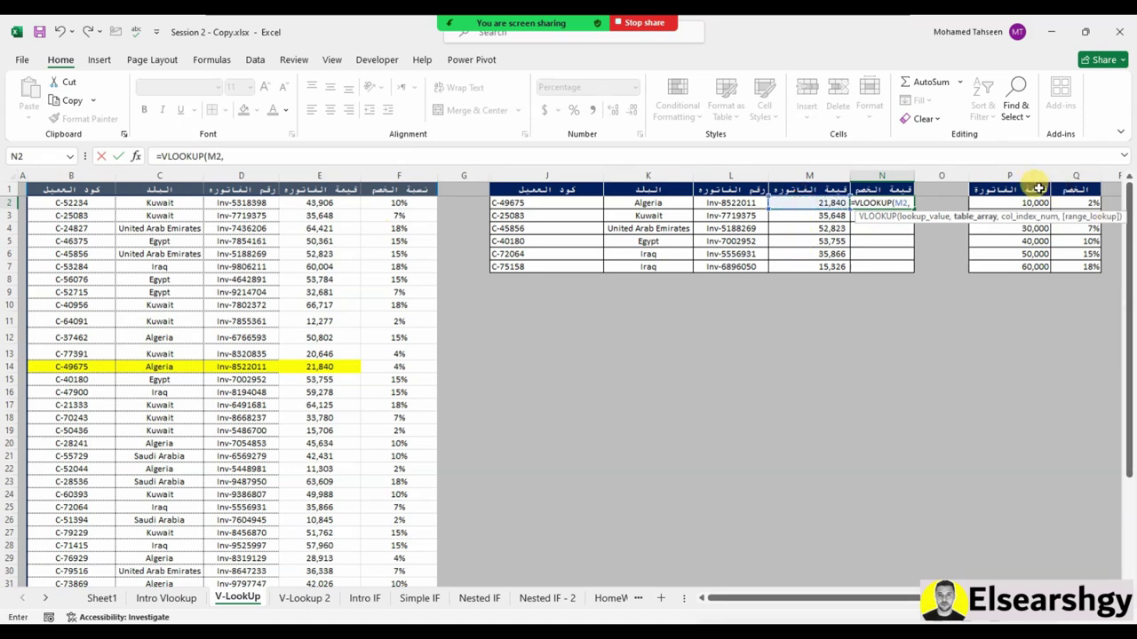
{"action": "left_click_drag", "start_coordinate": [996, 173], "coordinate": [1073, 174]}
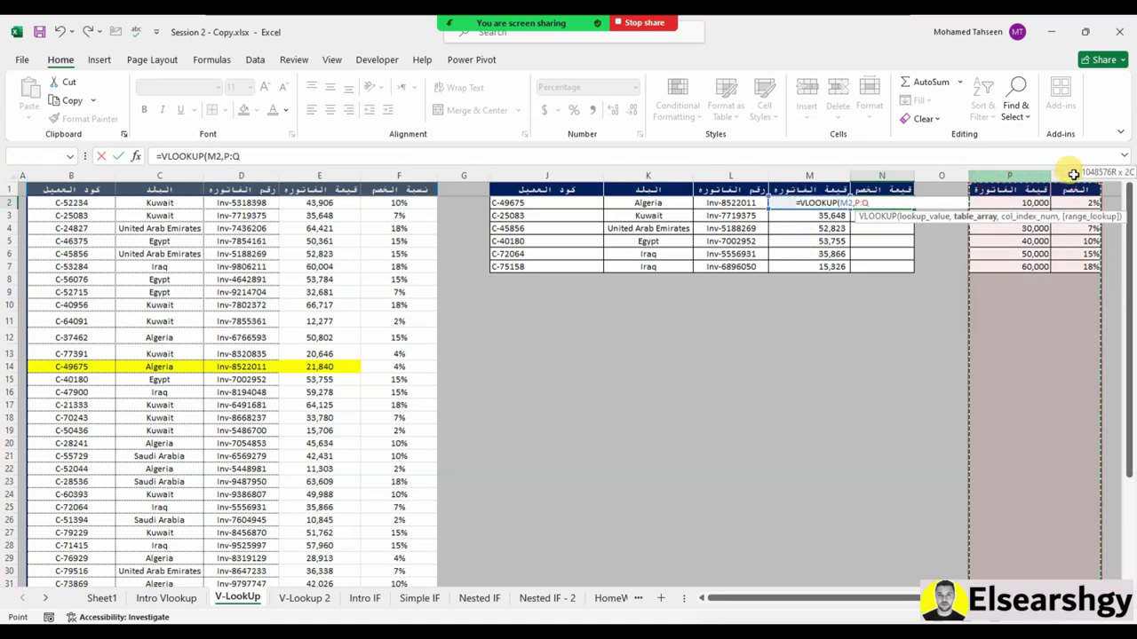
{"action": "type", "text": ",2"}
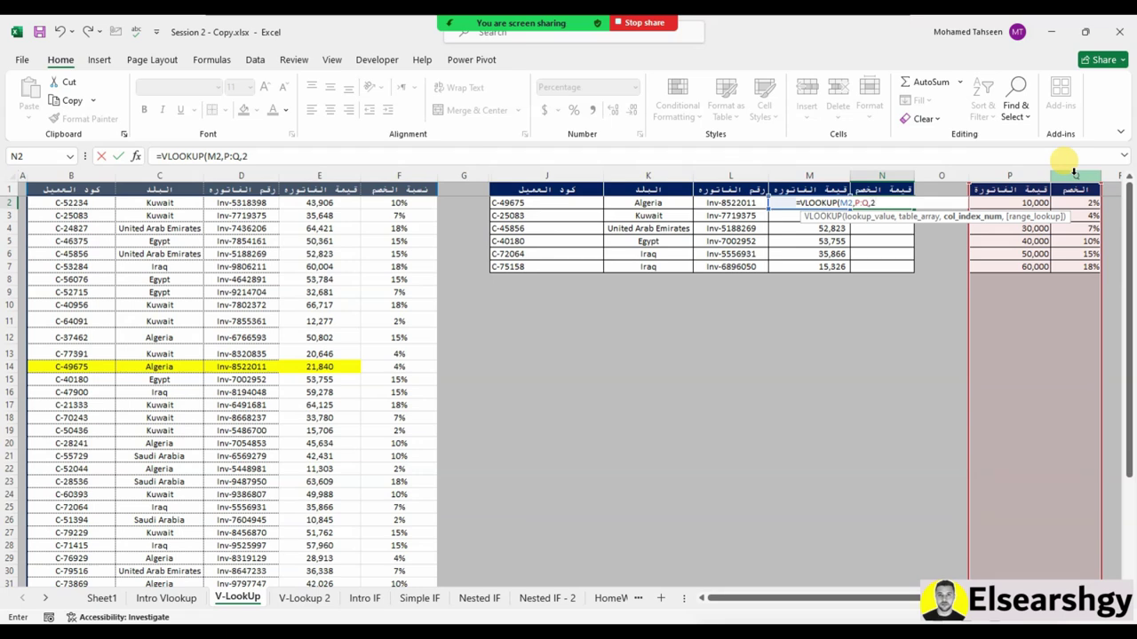
{"action": "type", "text": ","}
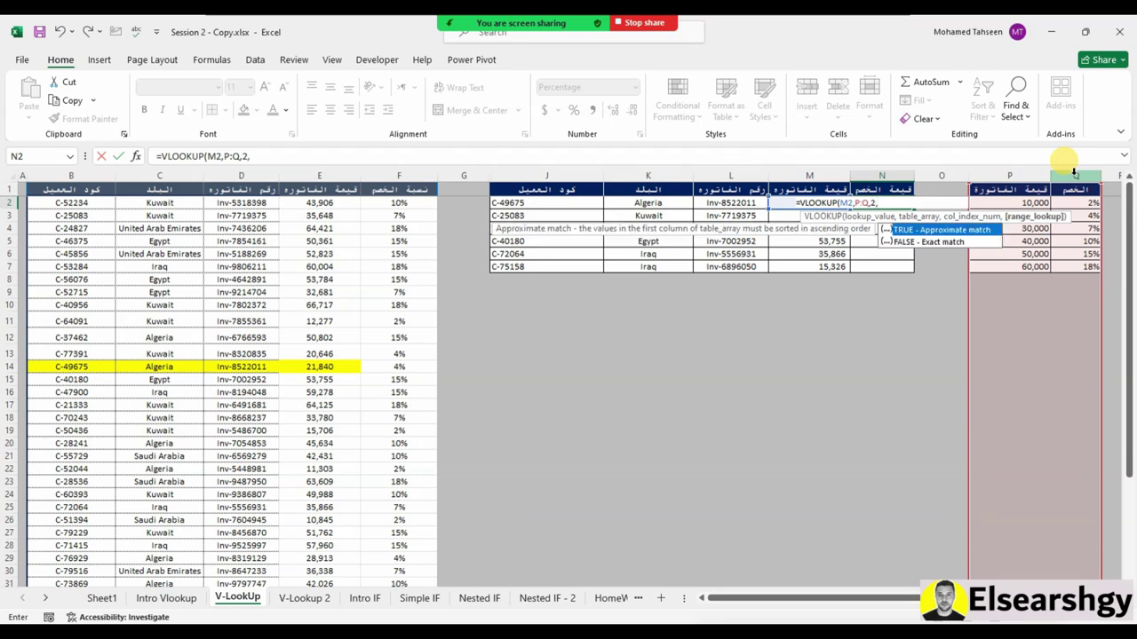
{"action": "key", "text": "Tab"}
{"action": "key", "text": "Return"}
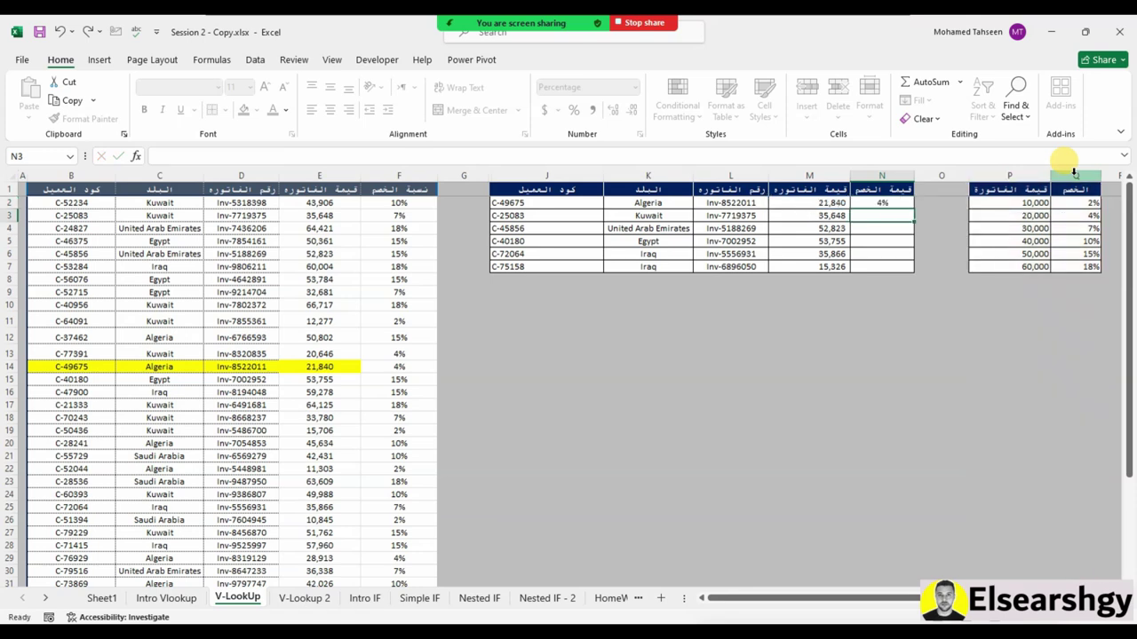
{"action": "left_click", "coordinate": [892, 203]}
Copy N2's VLOOKUP down to N7, giving 7%, 15%, 15%, 7% and 2%
{"action": "left_click_drag", "start_coordinate": [913, 207], "coordinate": [880, 278]}
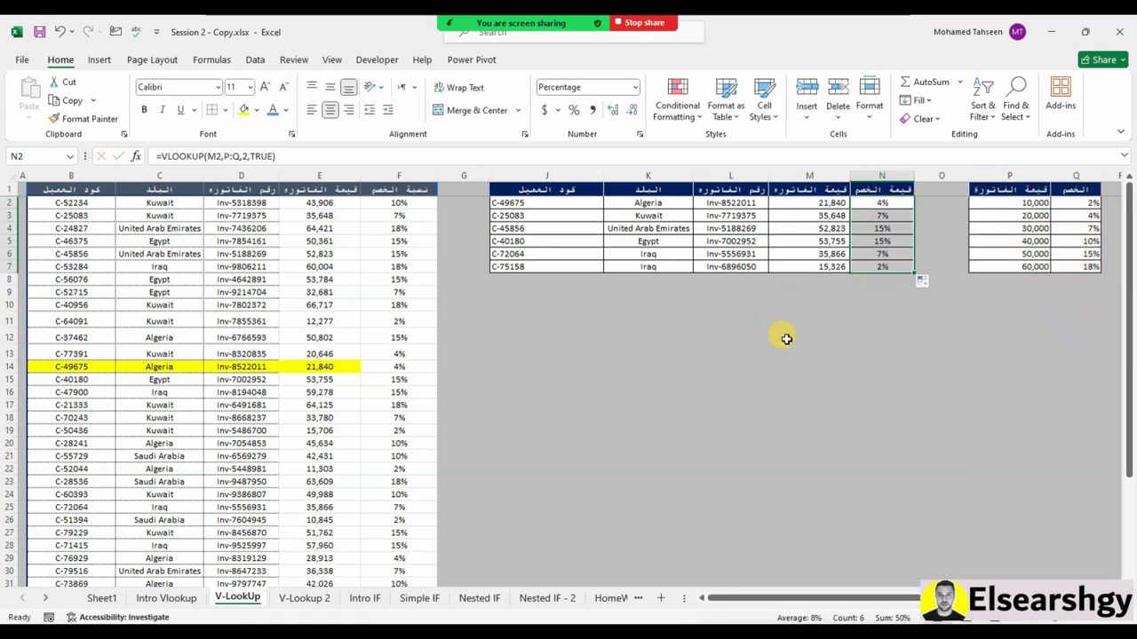
{"action": "left_click", "coordinate": [876, 228]}
{"action": "left_click", "coordinate": [703, 389]}
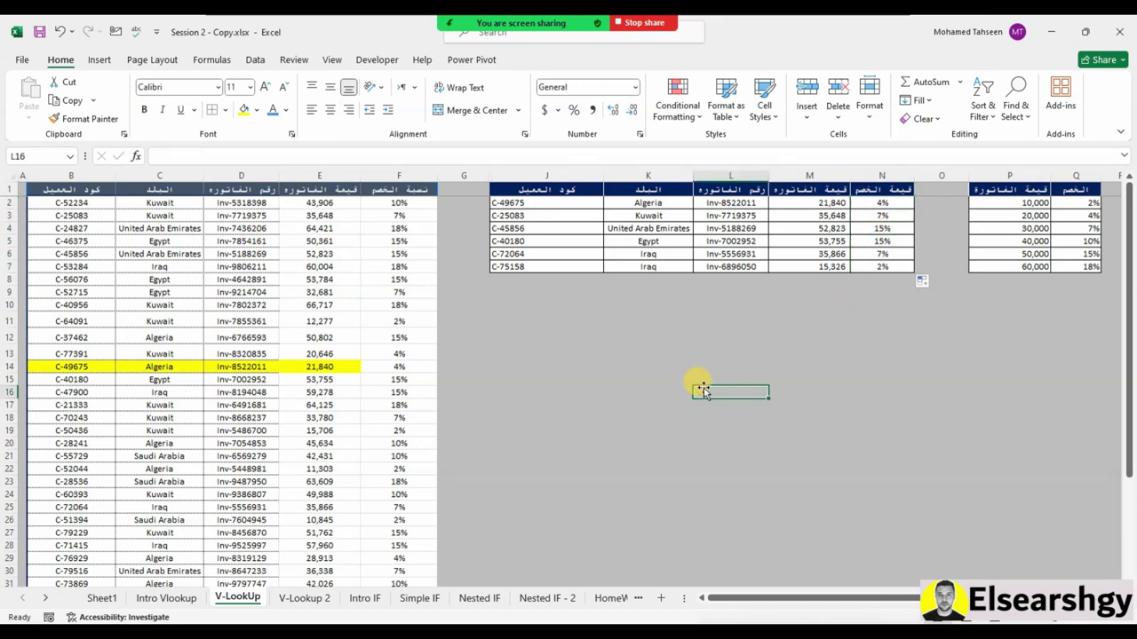
Read the meeting chat messages and close the chat
{"action": "mouse_move", "coordinate": [640, 23]}
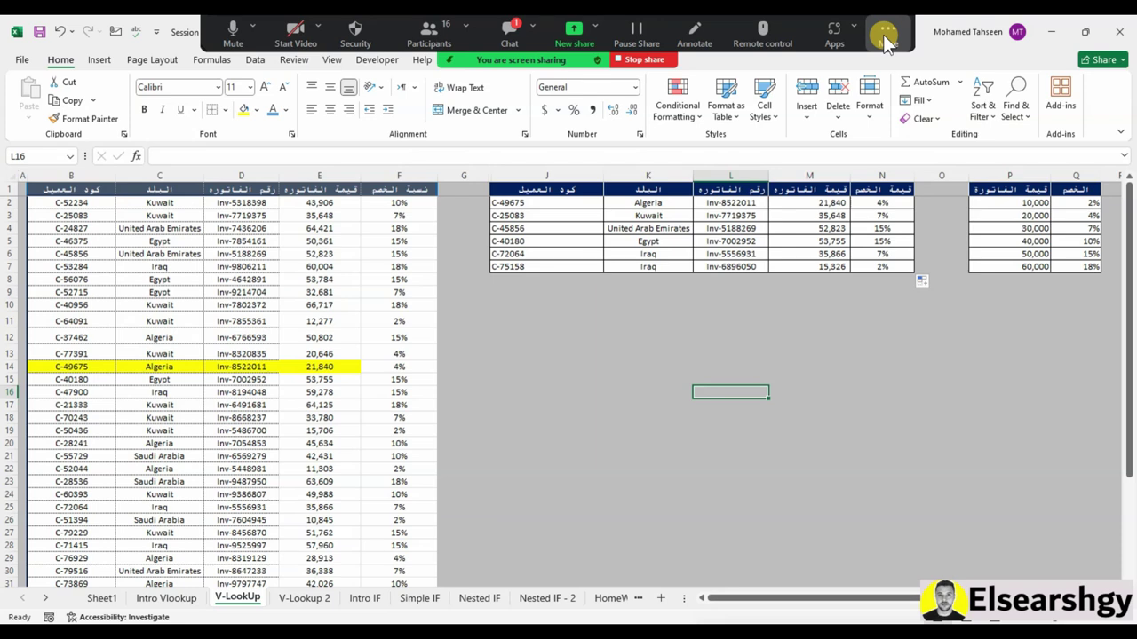
{"action": "left_click", "coordinate": [509, 30]}
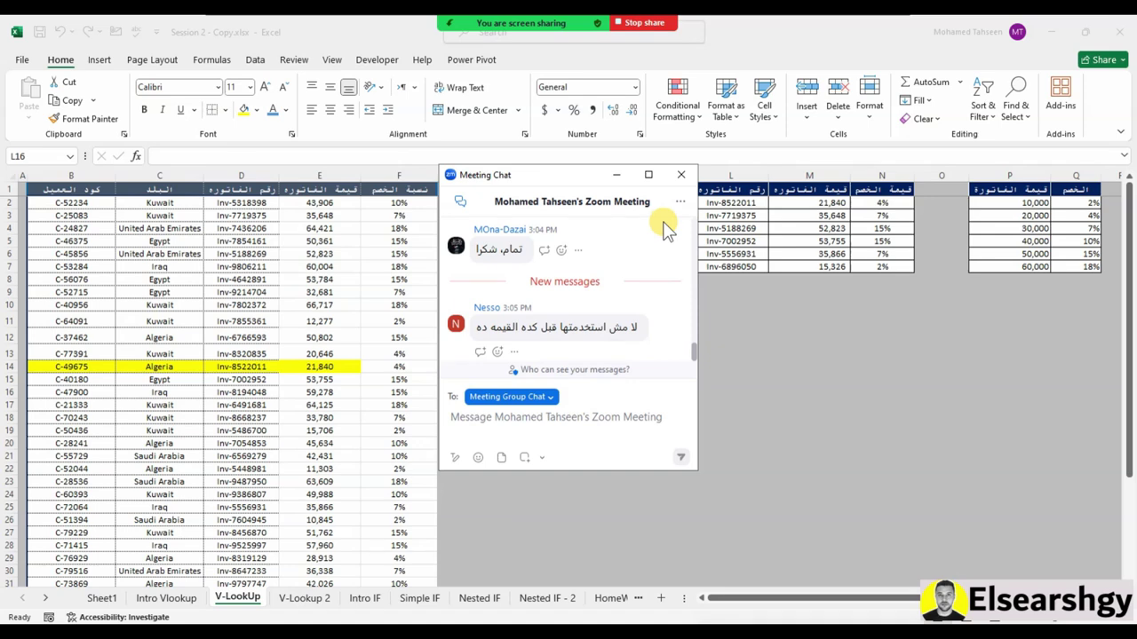
{"action": "left_click", "coordinate": [681, 175]}
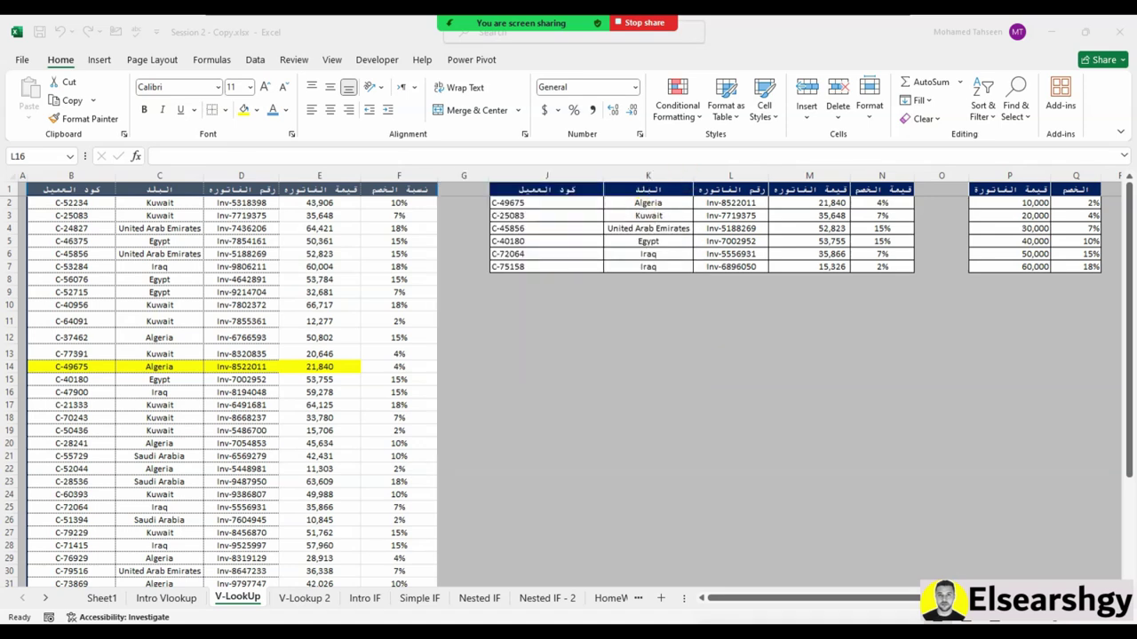
Switch to the V-Lookup 2 sheet with the employee data and glance at the meeting chat
{"action": "left_click", "coordinate": [306, 598]}
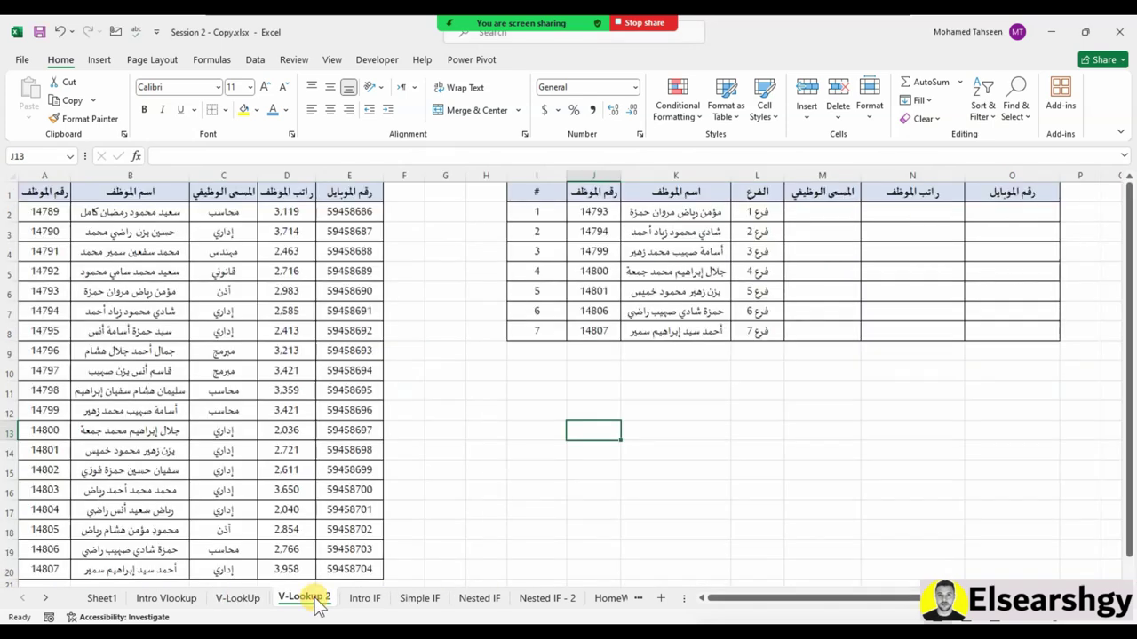
{"action": "left_click", "coordinate": [572, 330]}
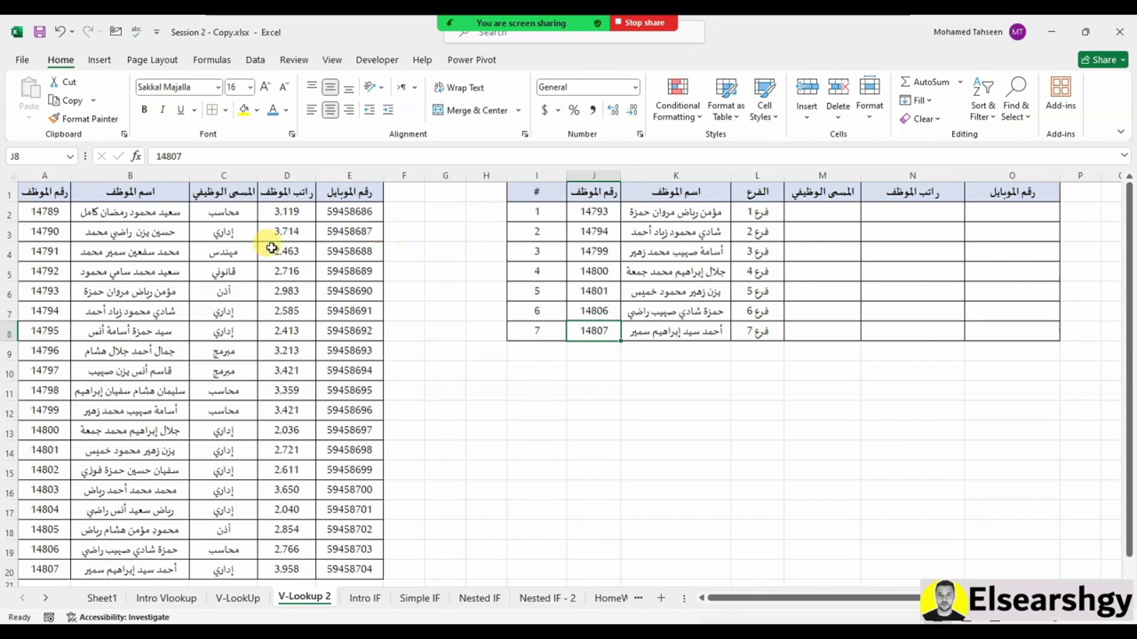
{"action": "mouse_move", "coordinate": [521, 27]}
{"action": "left_click", "coordinate": [496, 43]}
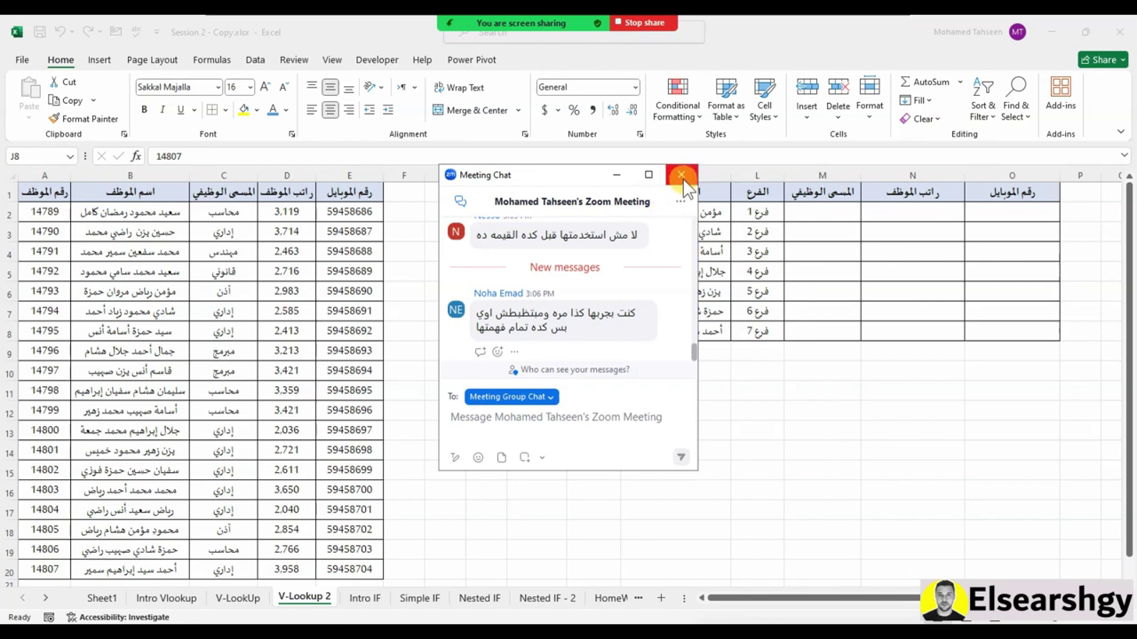
{"action": "left_click", "coordinate": [681, 177]}
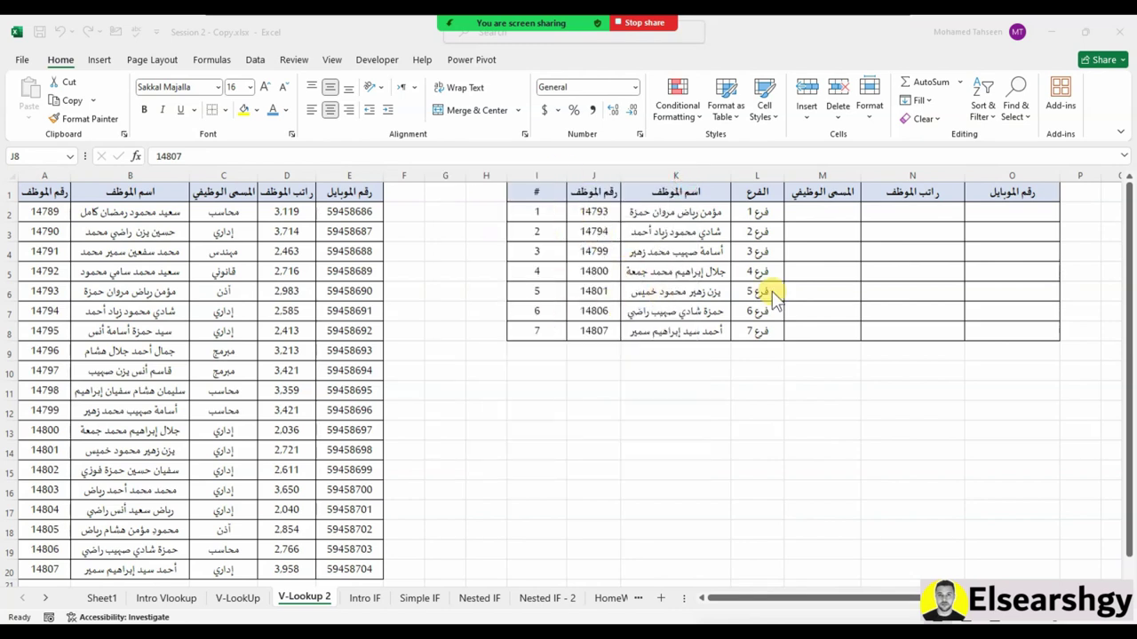
Narrow column I of the lookup table and highlight the employee data in A1:E20
{"action": "left_click_drag", "start_coordinate": [567, 175], "coordinate": [549, 175]}
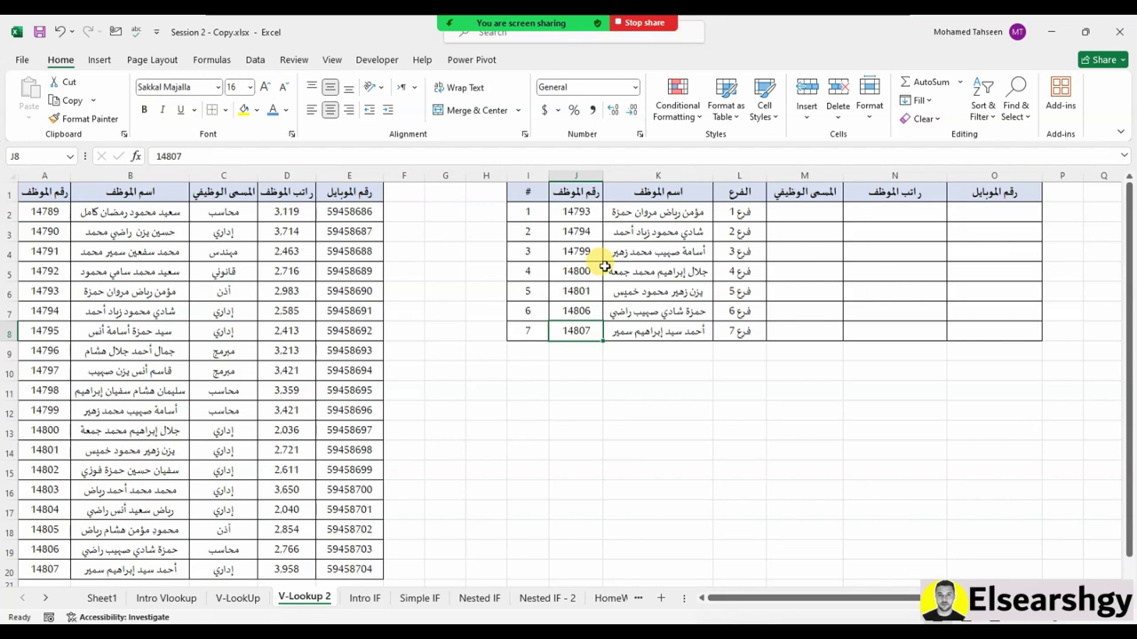
{"action": "left_click", "coordinate": [606, 269]}
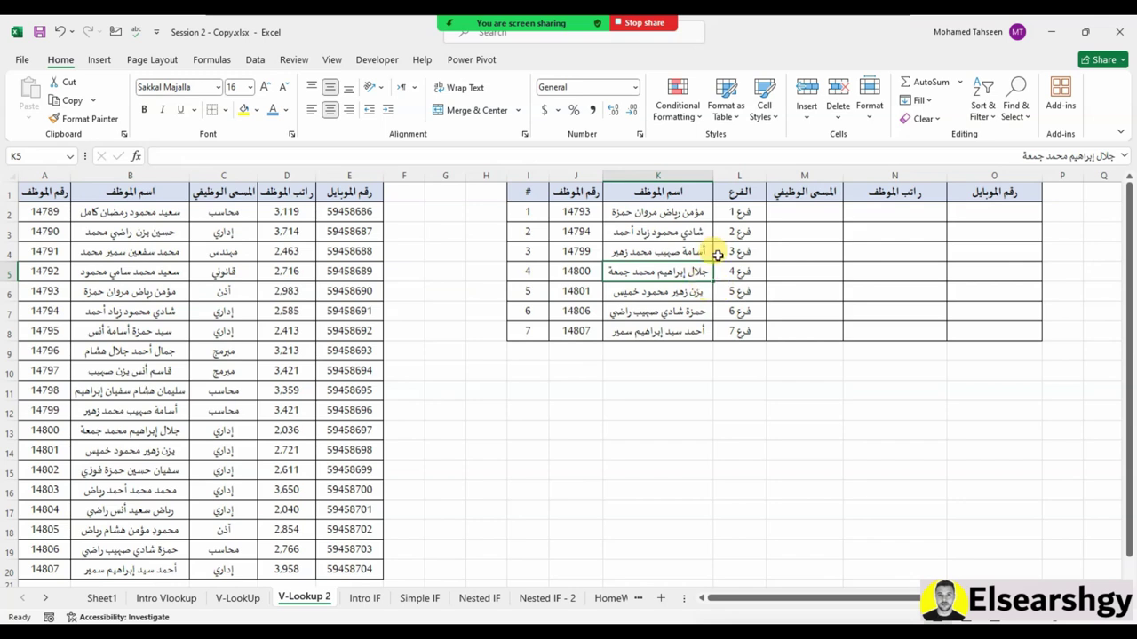
{"action": "scroll", "coordinate": [254, 393], "scroll_direction": "down", "scroll_amount": 3}
{"action": "scroll", "coordinate": [332, 432], "scroll_direction": "up", "scroll_amount": 3}
{"action": "left_click", "coordinate": [508, 32]}
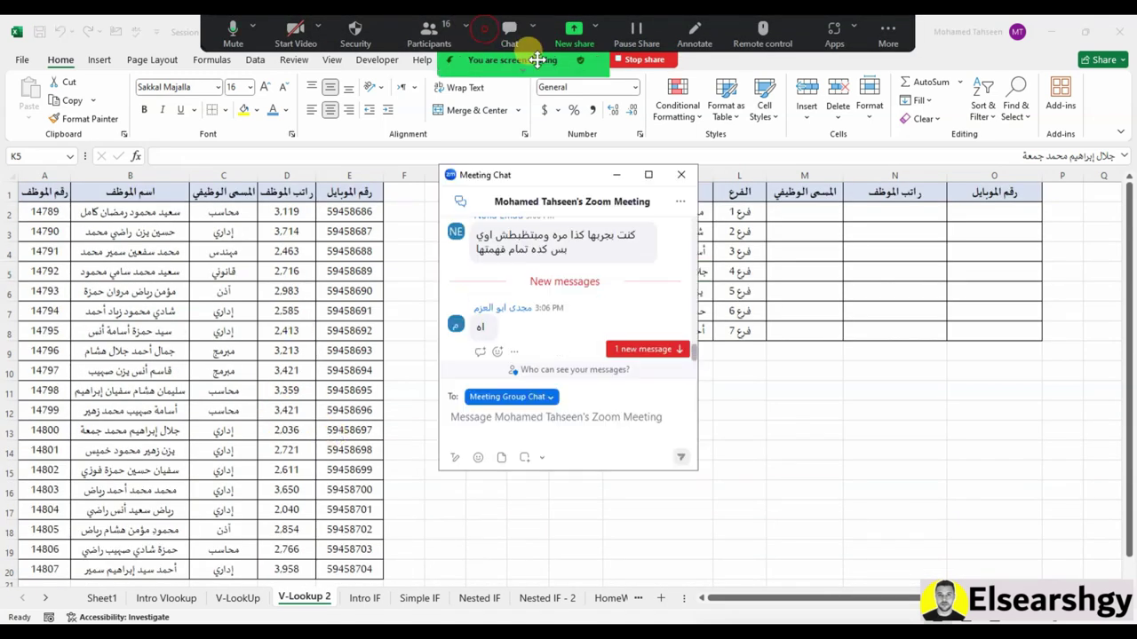
{"action": "left_click", "coordinate": [677, 175]}
{"action": "left_click_drag", "start_coordinate": [44, 192], "coordinate": [370, 543]}
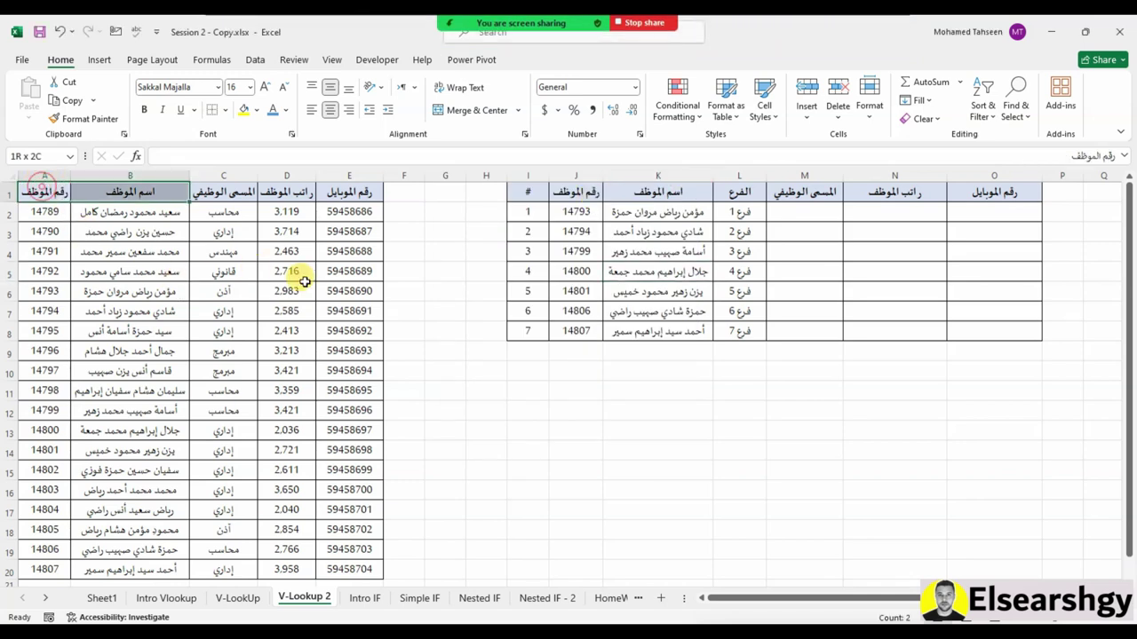
{"action": "scroll", "coordinate": [228, 299], "scroll_direction": "up", "scroll_amount": 1}
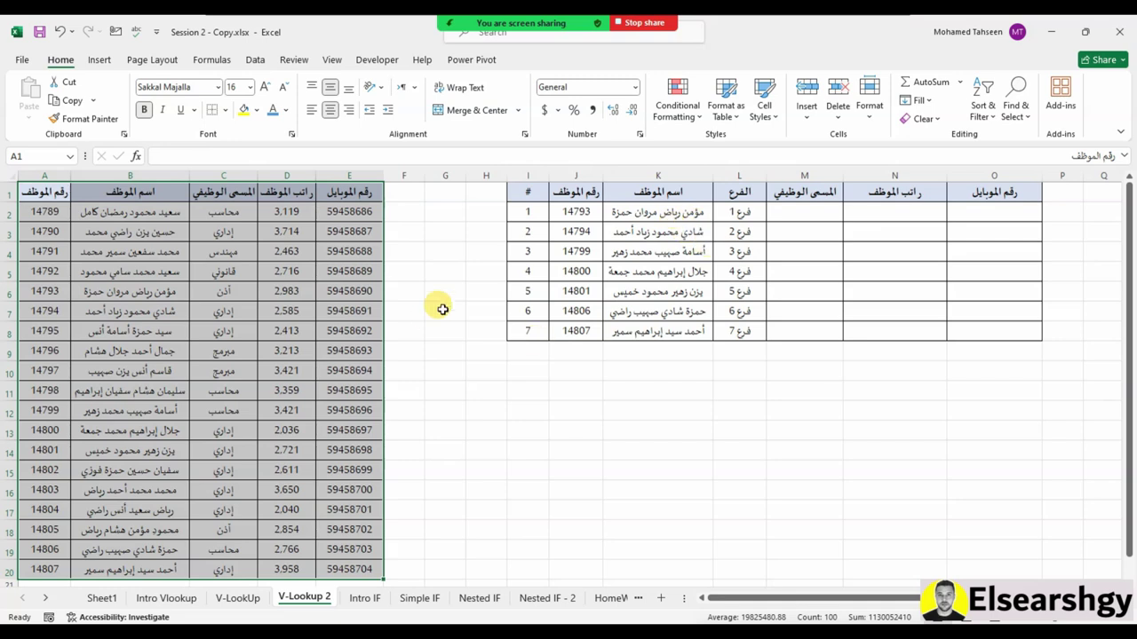
Point out the employee names and the empty job title, salary and mobile cells
{"action": "left_click", "coordinate": [646, 291]}
{"action": "left_click", "coordinate": [648, 331]}
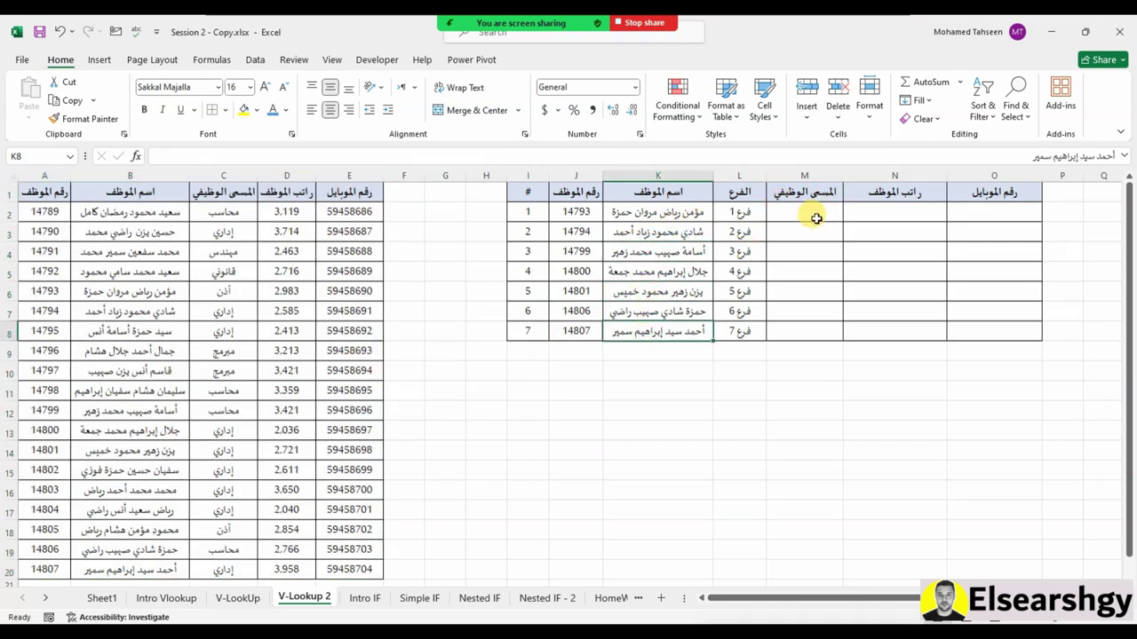
{"action": "left_click_drag", "start_coordinate": [787, 215], "coordinate": [802, 310]}
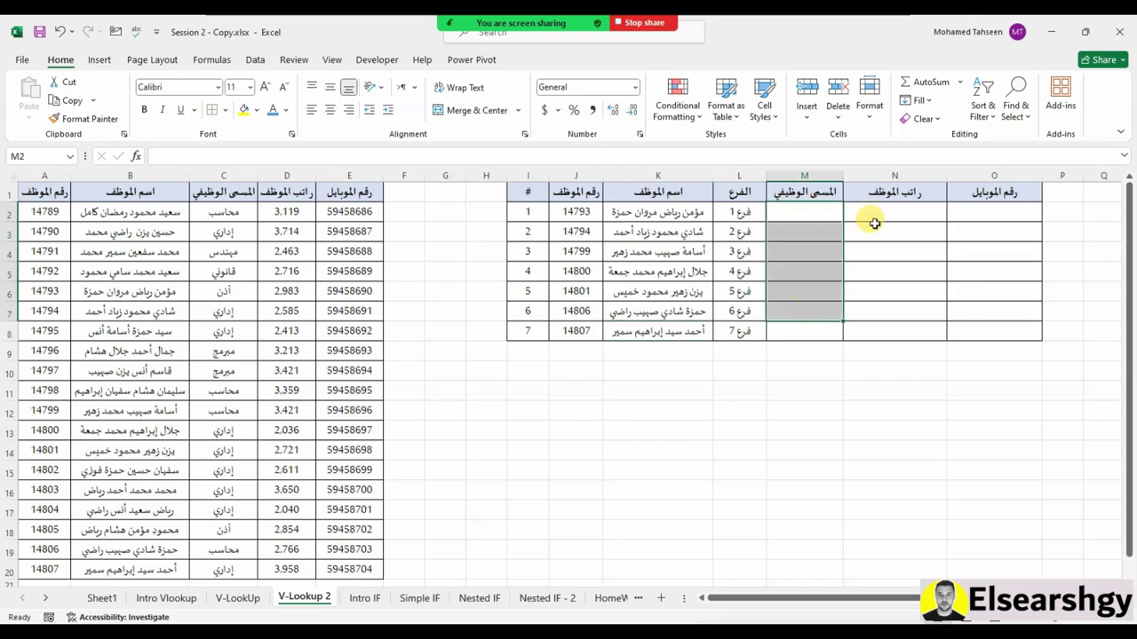
{"action": "left_click_drag", "start_coordinate": [894, 209], "coordinate": [896, 331]}
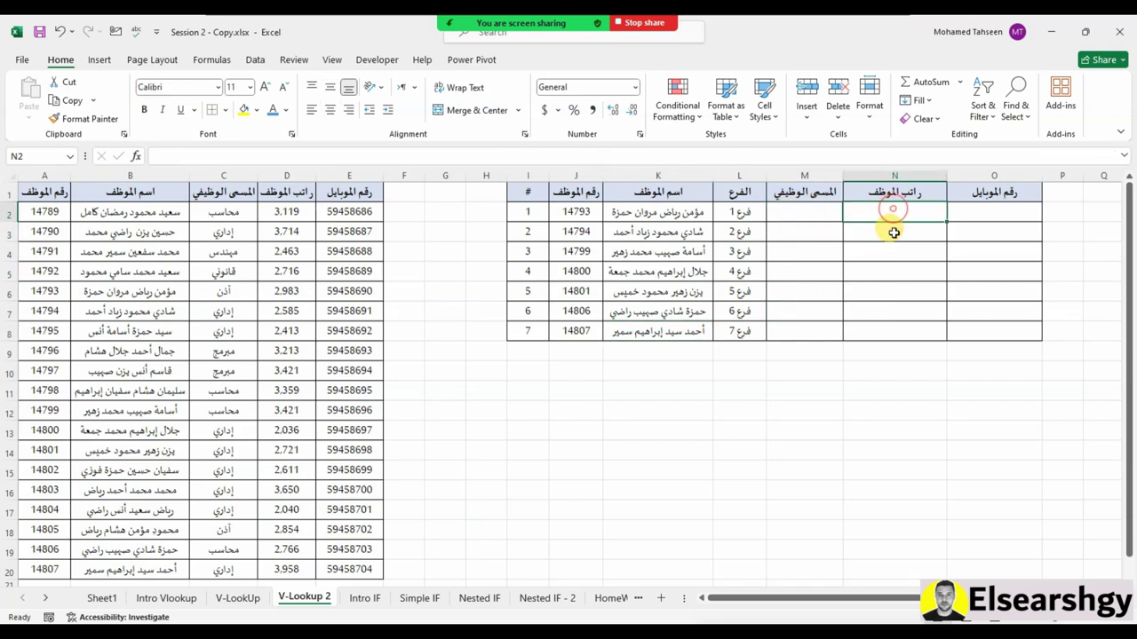
{"action": "left_click_drag", "start_coordinate": [1002, 206], "coordinate": [971, 334]}
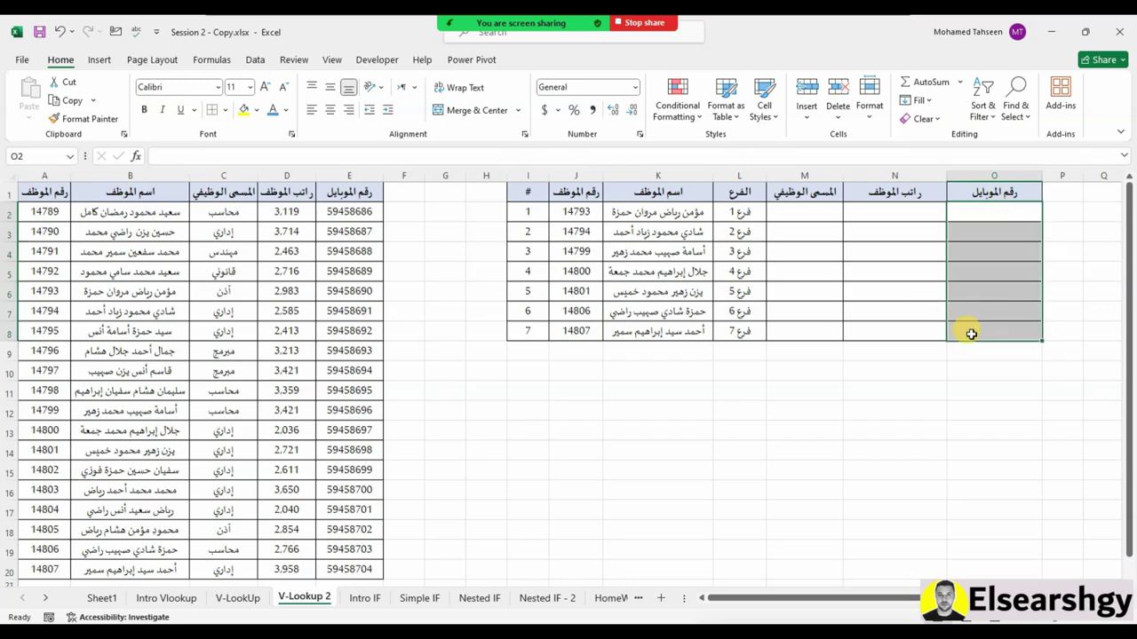
Start =VLOOKUP( in M2 for the first employee's job title
{"action": "mouse_move", "coordinate": [640, 24]}
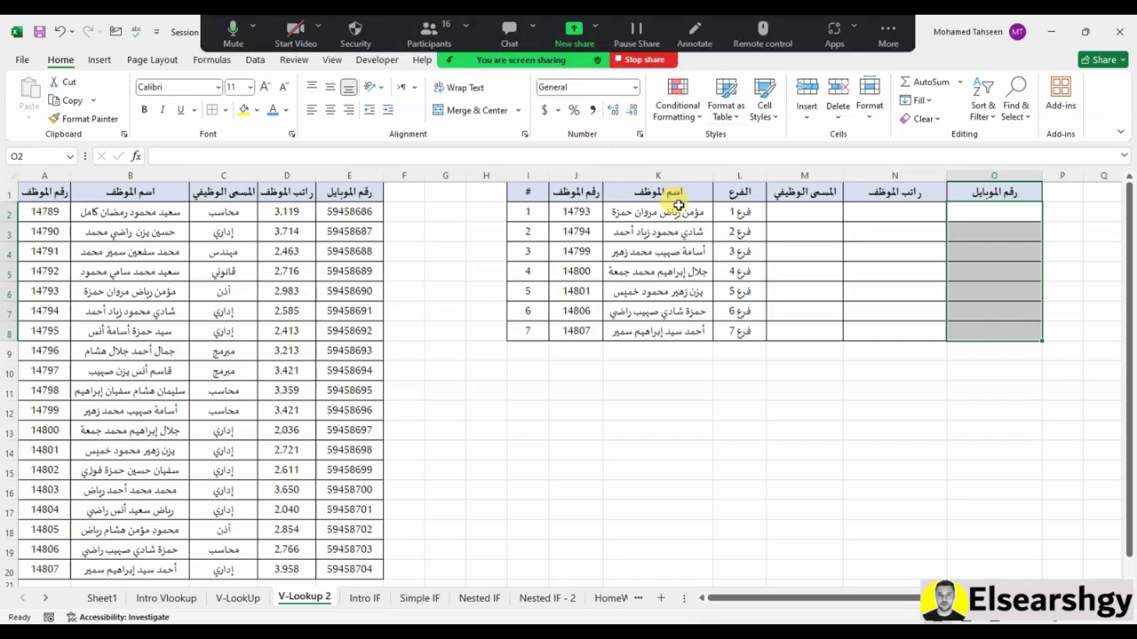
{"action": "left_click", "coordinate": [805, 209]}
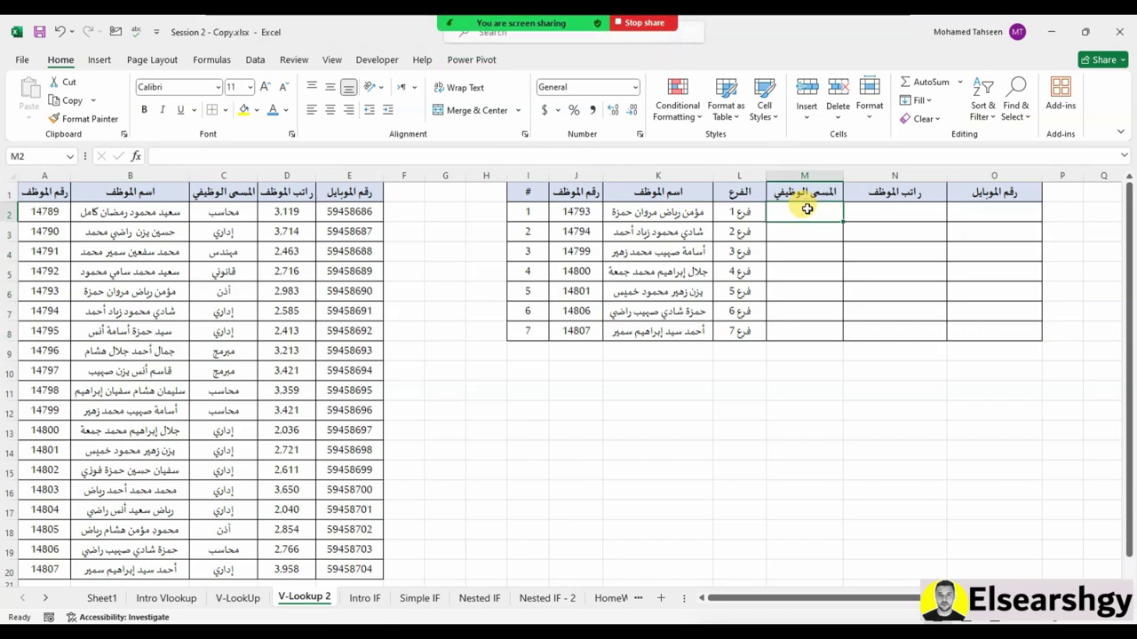
{"action": "type", "text": "=vlo"}
{"action": "key", "text": "Tab"}
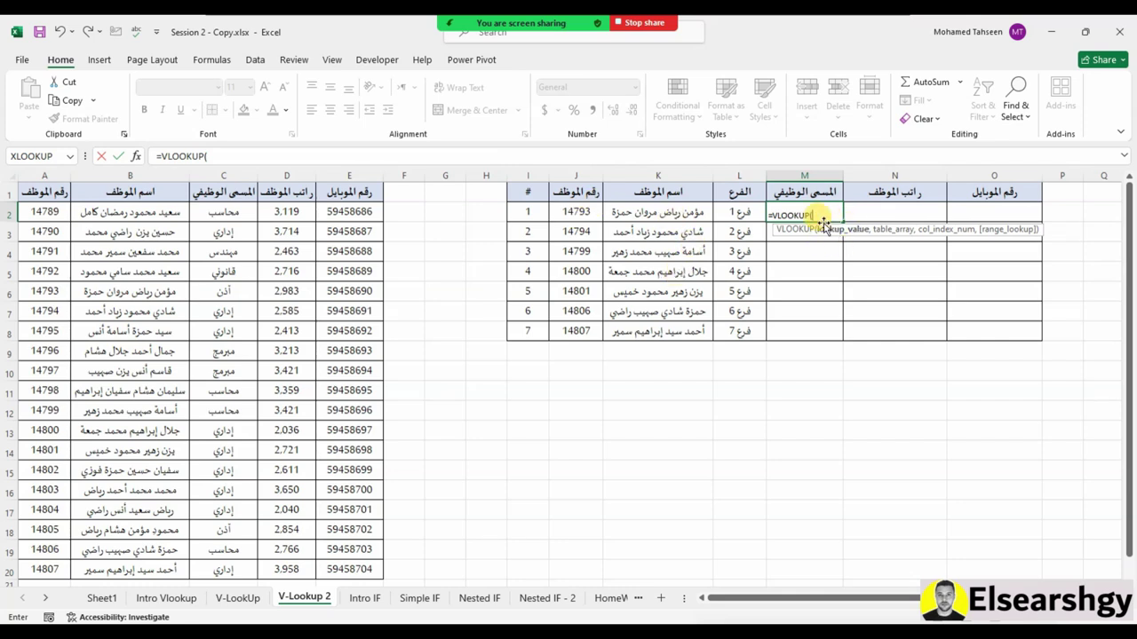
Complete M2 as =VLOOKUP(J2,A:C,3,FALSE) so it returns the first employee's job title
{"action": "left_click", "coordinate": [568, 213]}
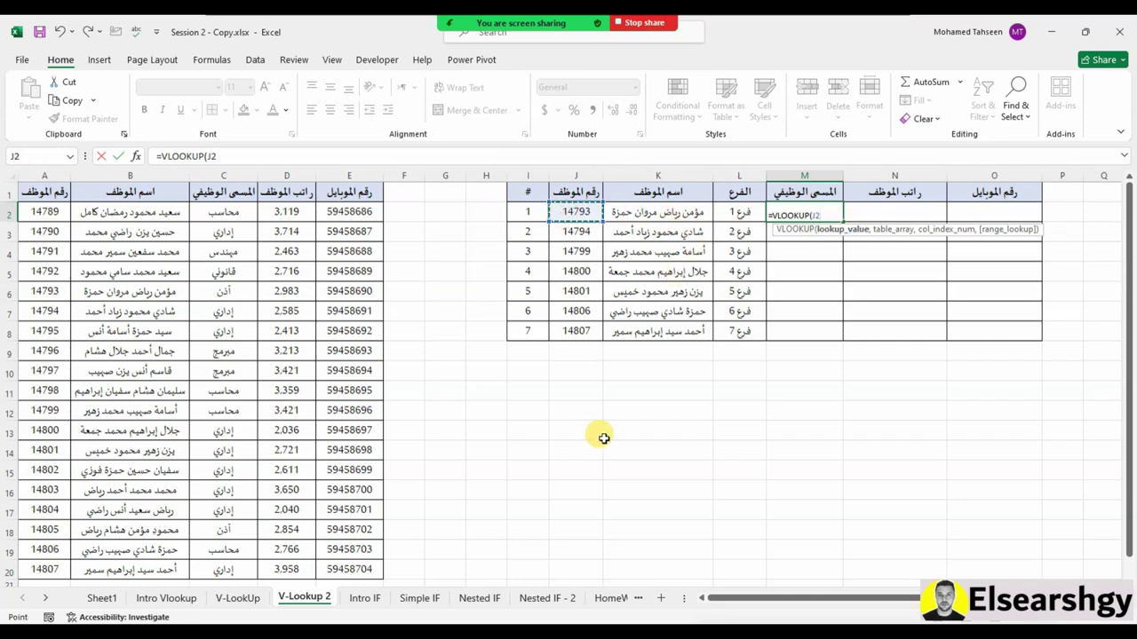
{"action": "type", "text": ","}
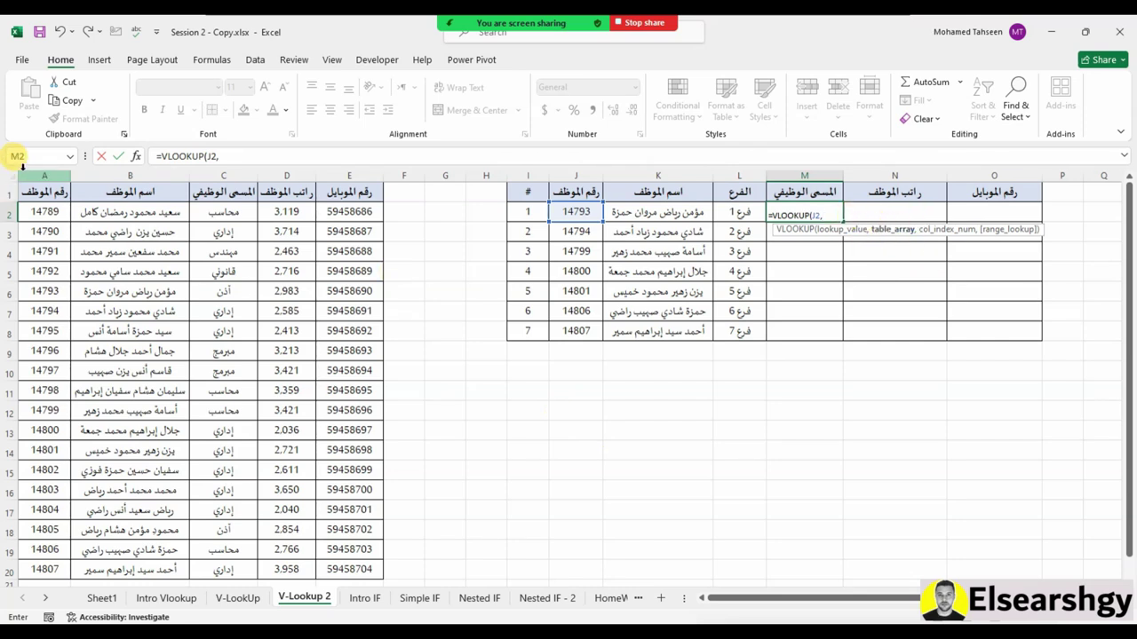
{"action": "left_click_drag", "start_coordinate": [29, 171], "coordinate": [246, 191]}
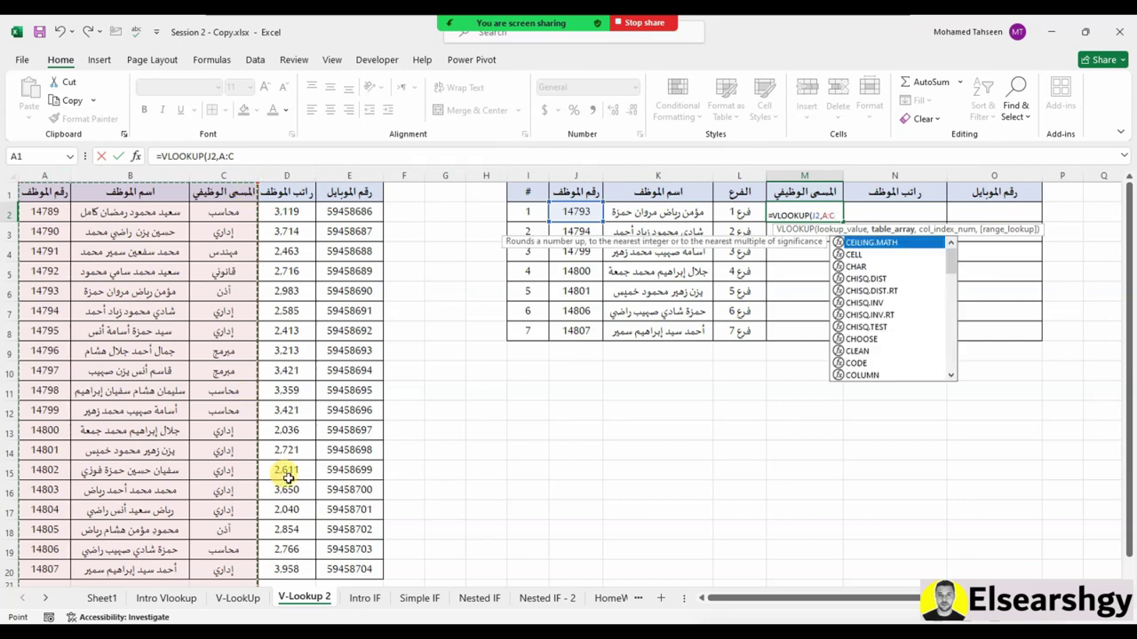
{"action": "key", "text": "Escape"}
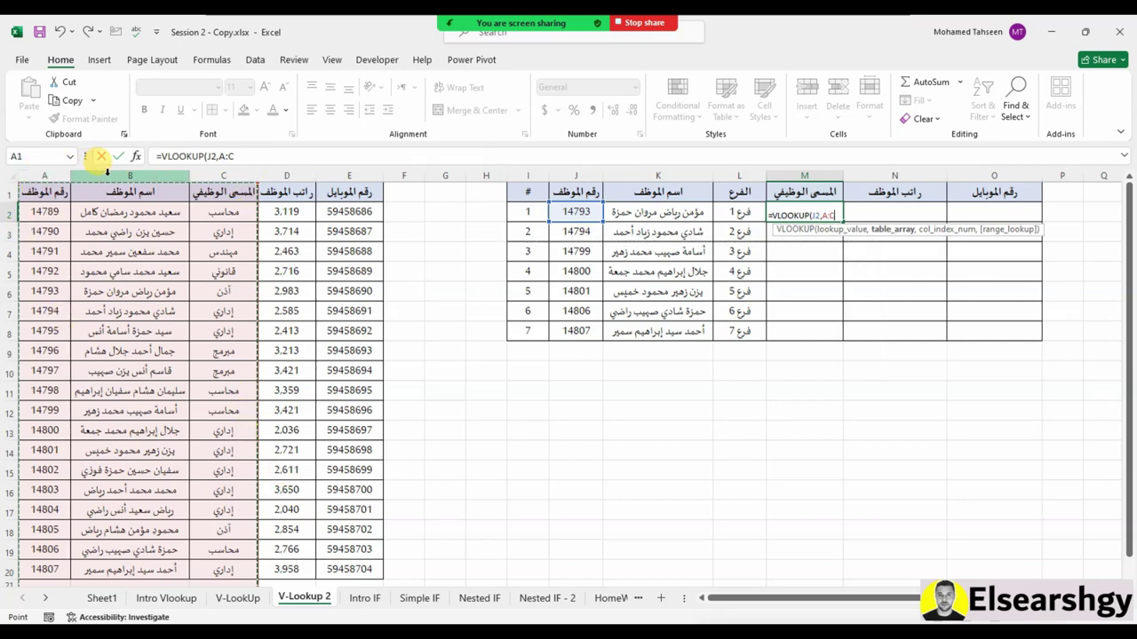
{"action": "type", "text": ","}
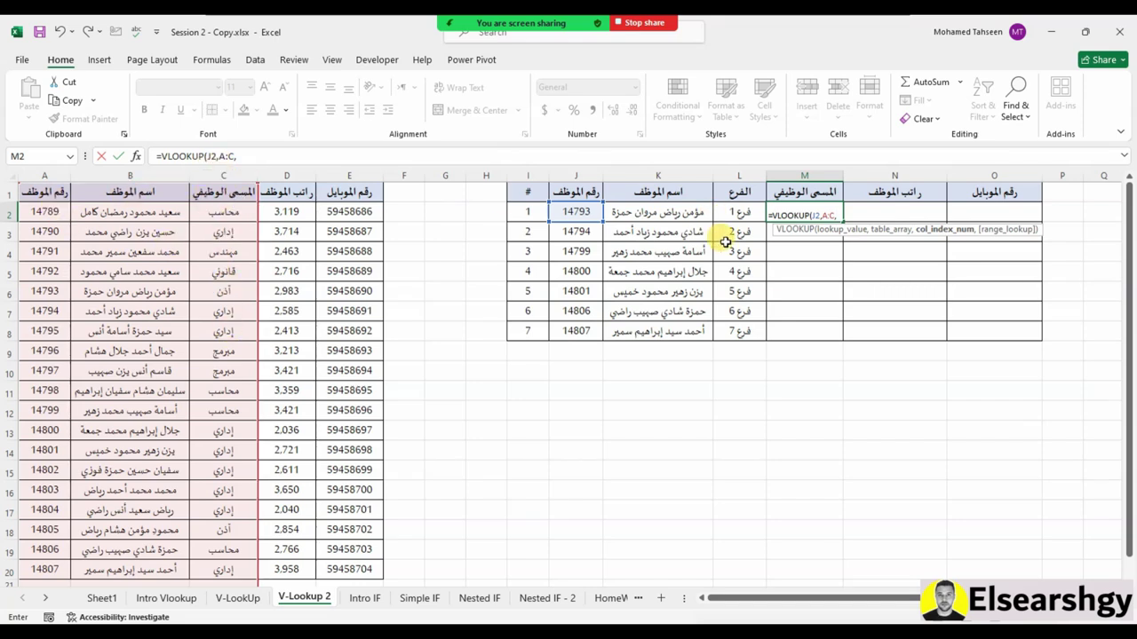
{"action": "type", "text": ","}
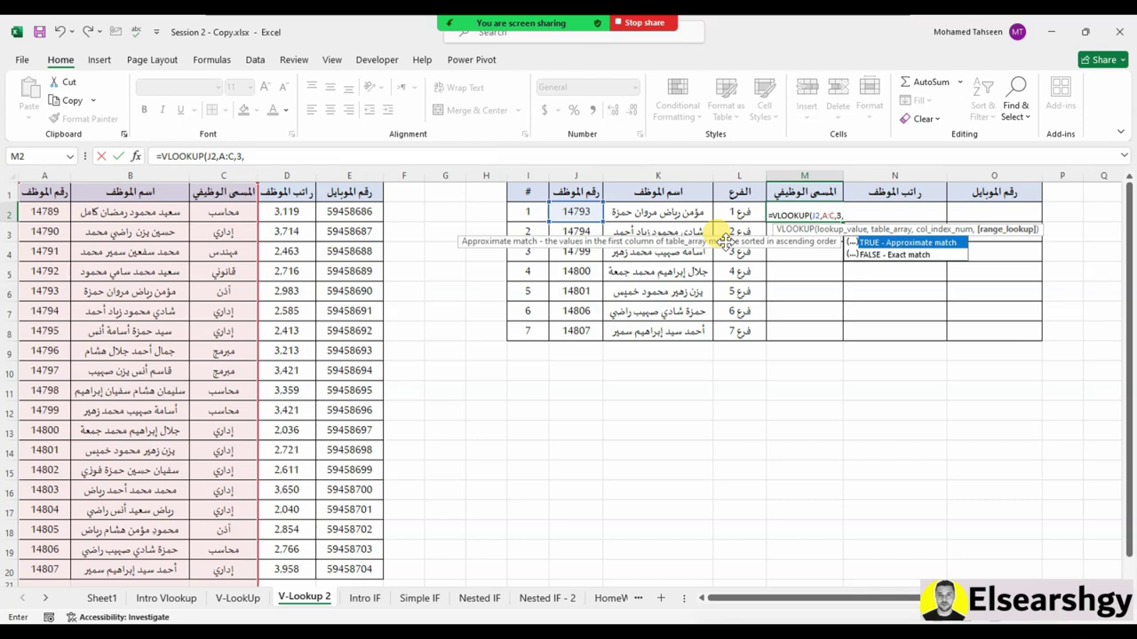
{"action": "left_click", "coordinate": [923, 256]}
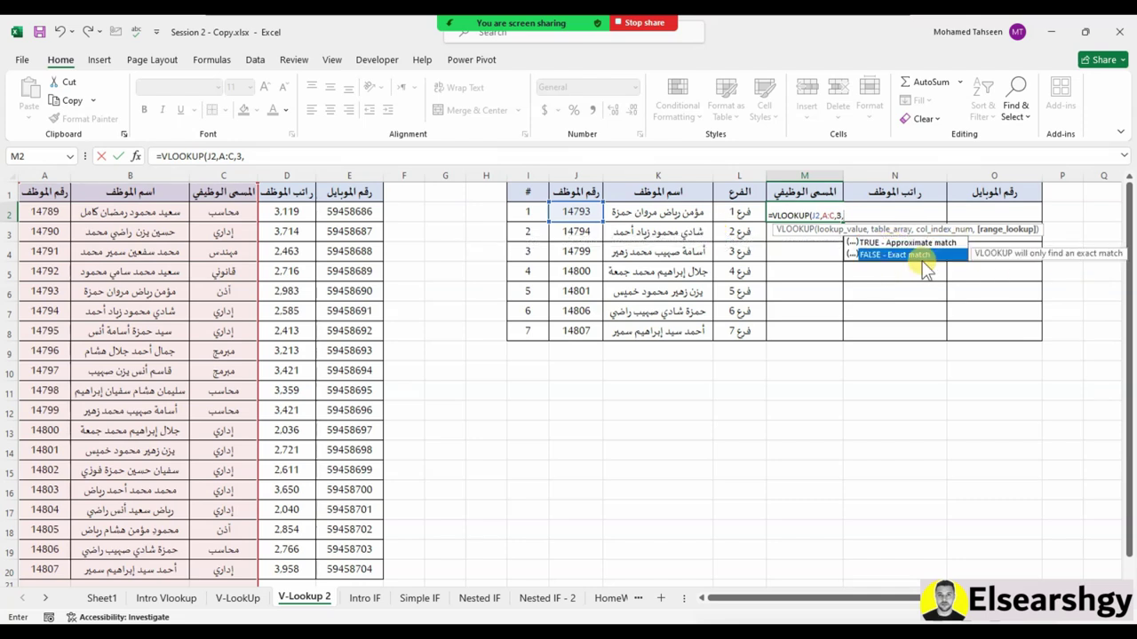
{"action": "double_click", "coordinate": [922, 256]}
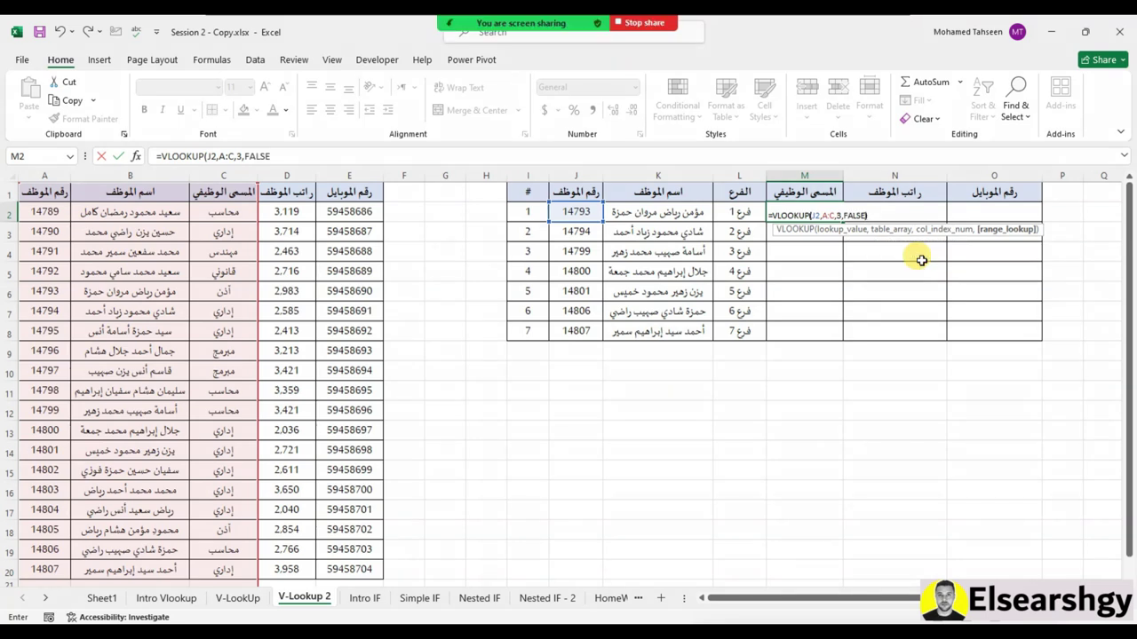
{"action": "key", "text": "Return"}
{"action": "left_click", "coordinate": [821, 214]}
Centre M2:O8 horizontally and vertically and fill the job-title lookup down to M8
{"action": "left_click_drag", "start_coordinate": [846, 213], "coordinate": [995, 338]}
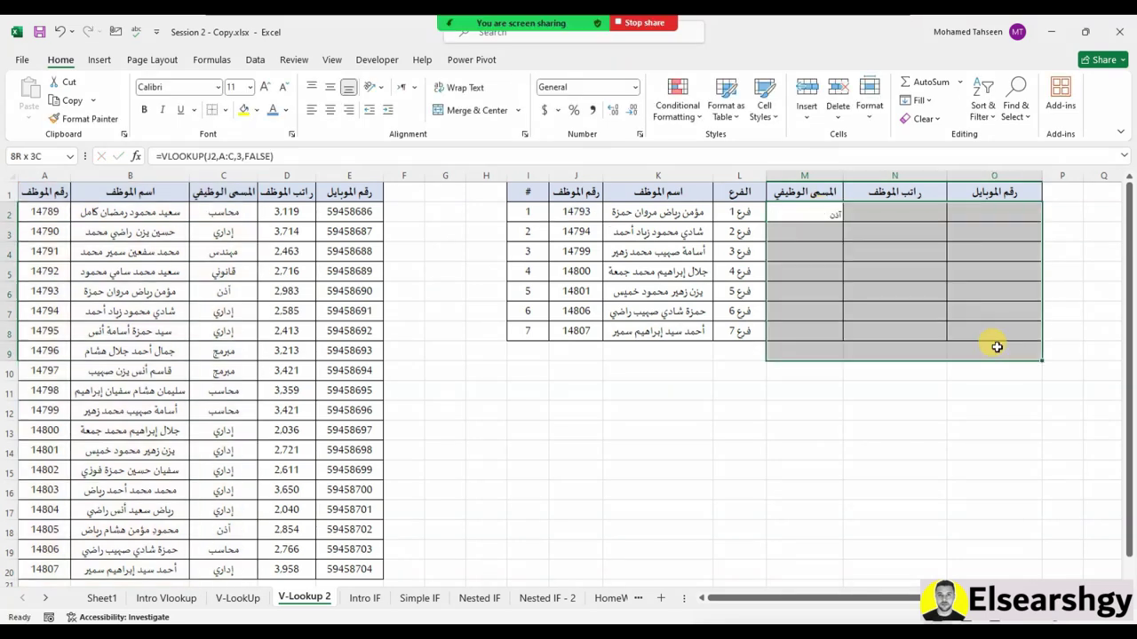
{"action": "left_click", "coordinate": [333, 108]}
{"action": "left_click", "coordinate": [329, 87]}
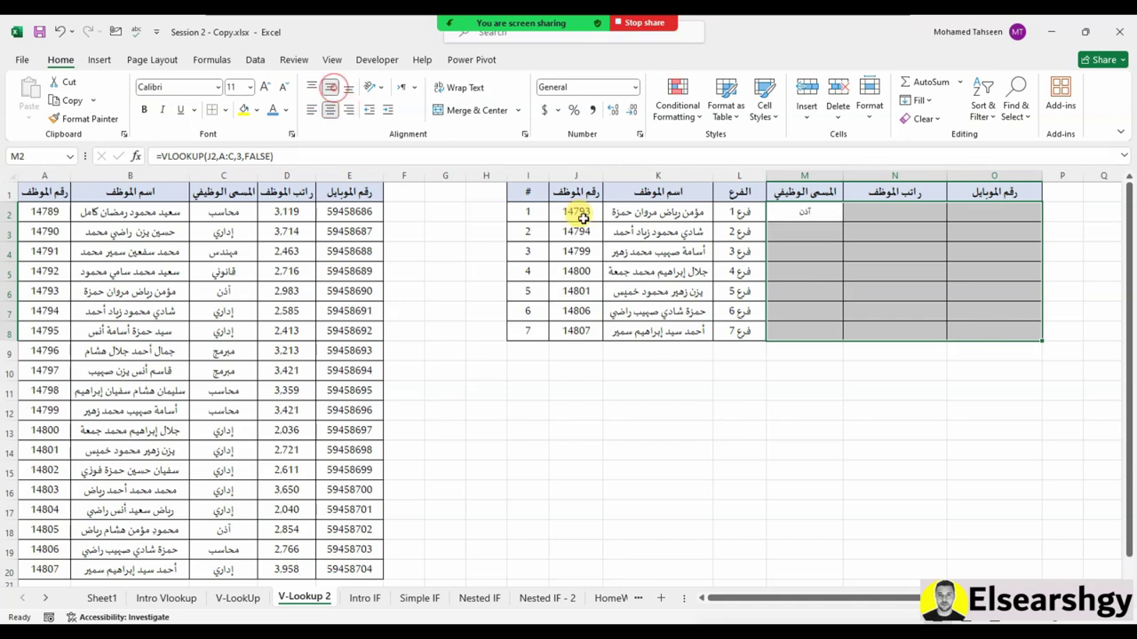
{"action": "left_click", "coordinate": [808, 212]}
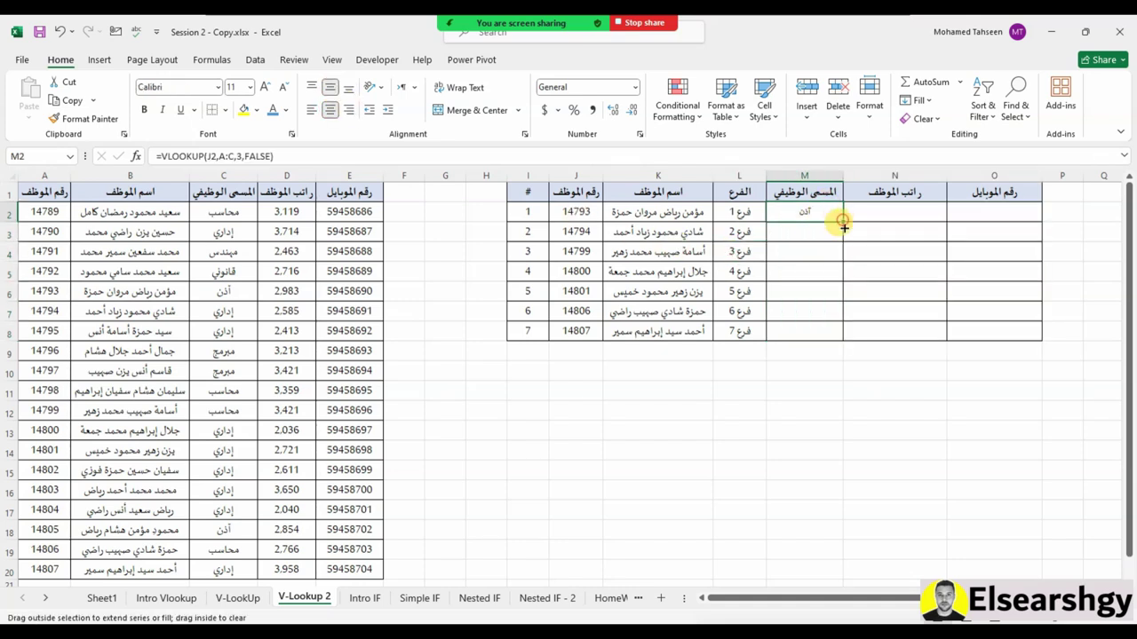
{"action": "left_click_drag", "start_coordinate": [842, 221], "coordinate": [840, 341]}
Verify the copied lookups by matching employee rows against the source table's job titles
{"action": "left_click", "coordinate": [817, 410]}
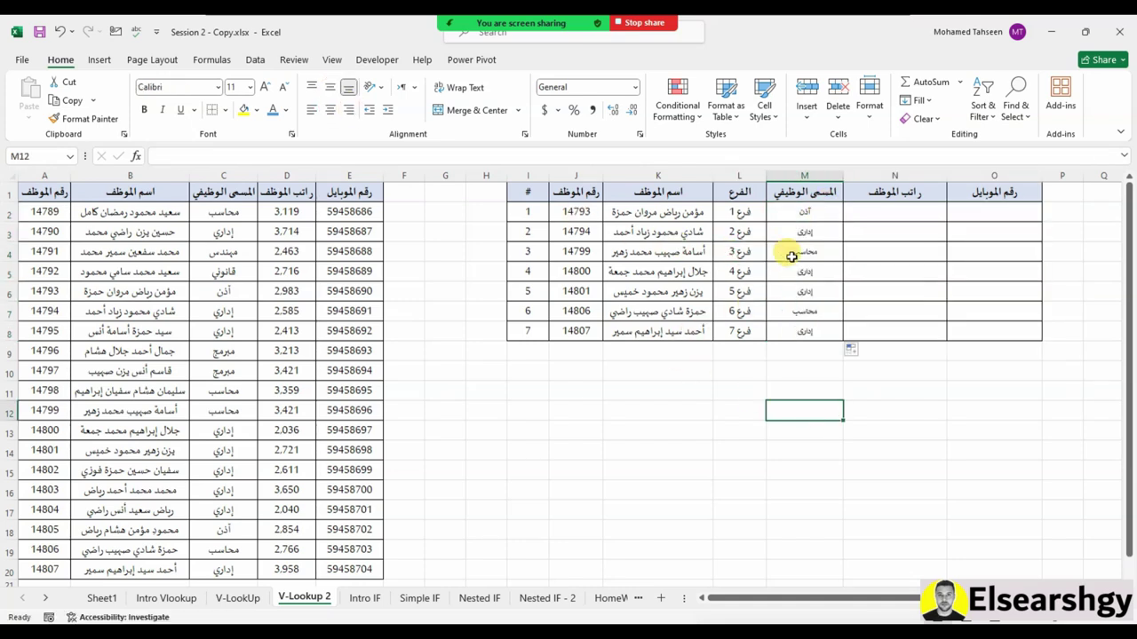
{"action": "left_click", "coordinate": [808, 218]}
{"action": "left_click", "coordinate": [826, 310]}
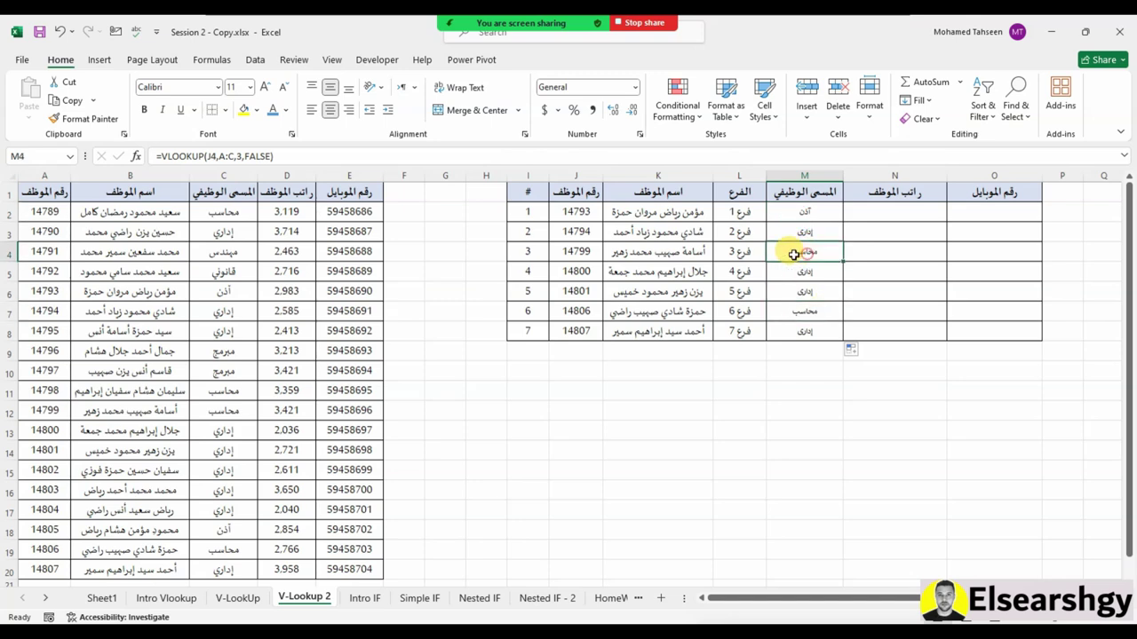
{"action": "left_click_drag", "start_coordinate": [802, 252], "coordinate": [651, 255]}
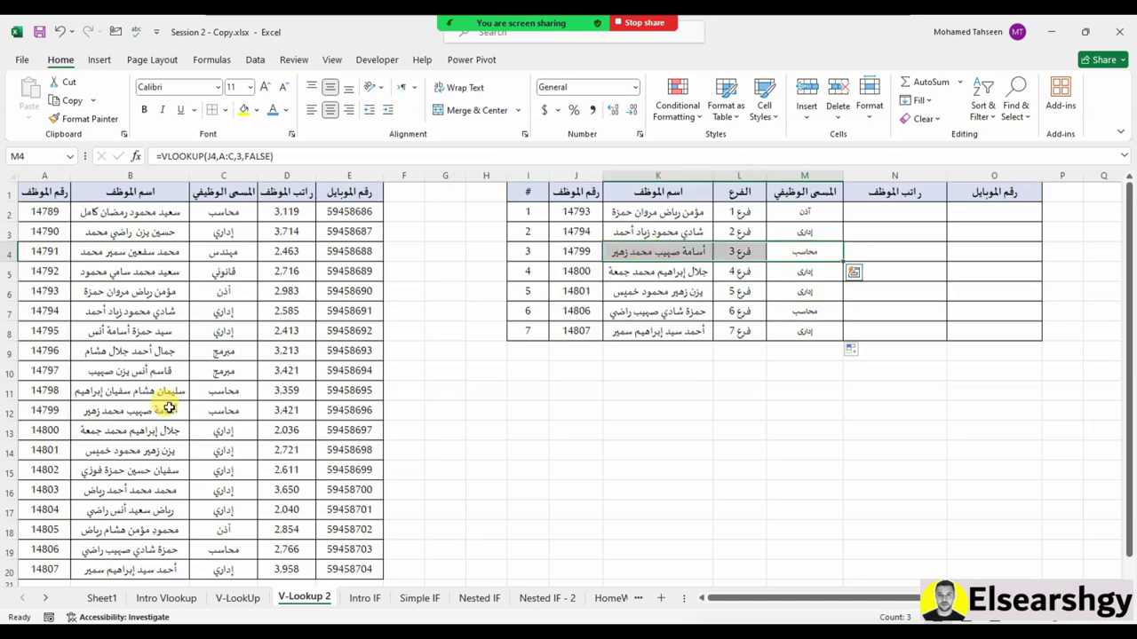
{"action": "left_click_drag", "start_coordinate": [104, 411], "coordinate": [213, 412]}
{"action": "left_click", "coordinate": [233, 410]}
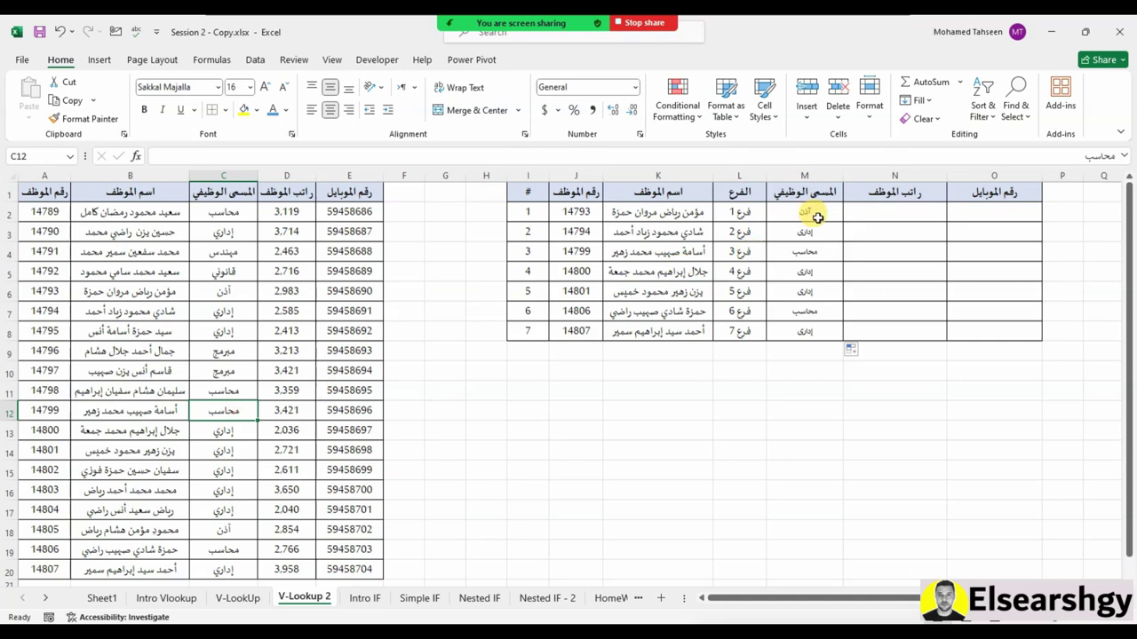
{"action": "left_click_drag", "start_coordinate": [810, 213], "coordinate": [676, 213]}
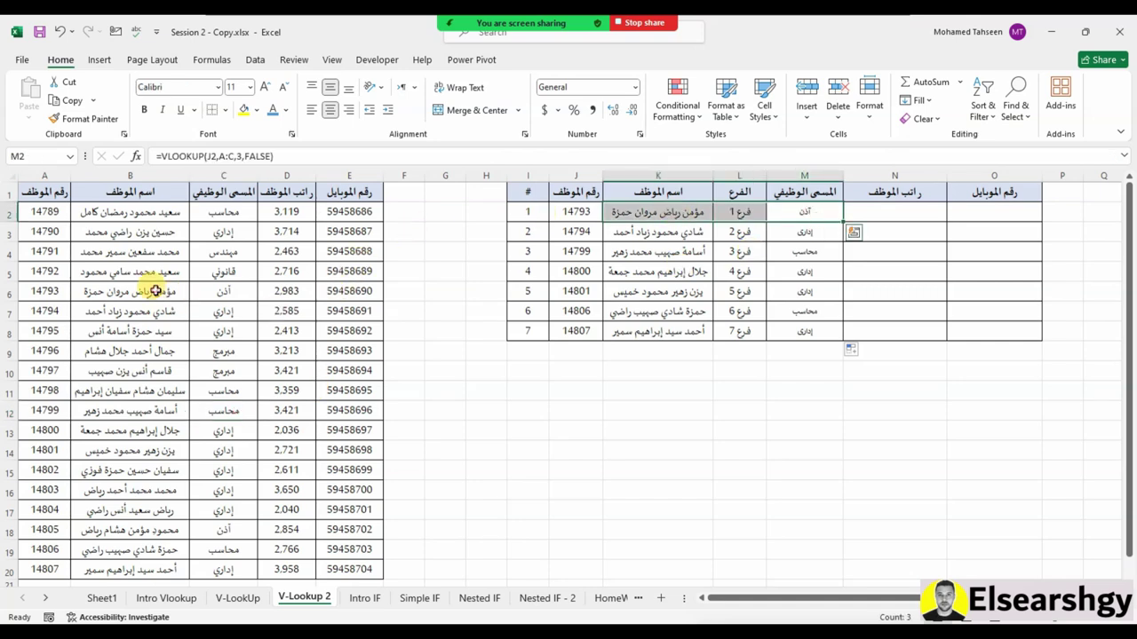
{"action": "left_click_drag", "start_coordinate": [152, 291], "coordinate": [222, 292]}
{"action": "left_click_drag", "start_coordinate": [810, 330], "coordinate": [619, 332]}
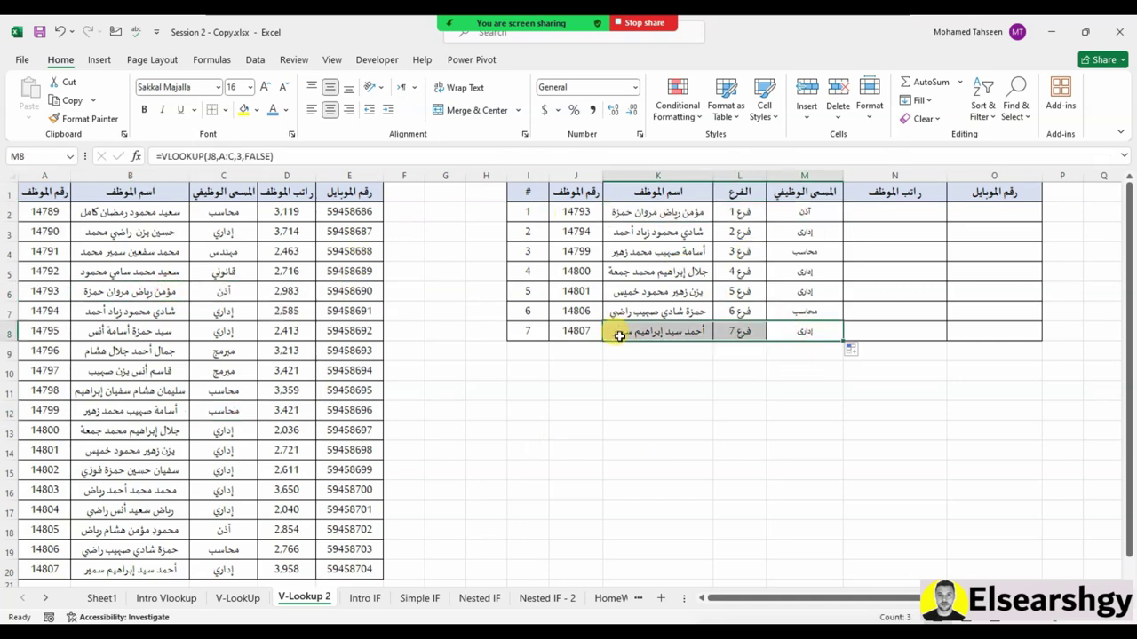
{"action": "scroll", "coordinate": [78, 453], "scroll_direction": "down", "scroll_amount": 3}
{"action": "left_click_drag", "start_coordinate": [140, 396], "coordinate": [246, 391]}
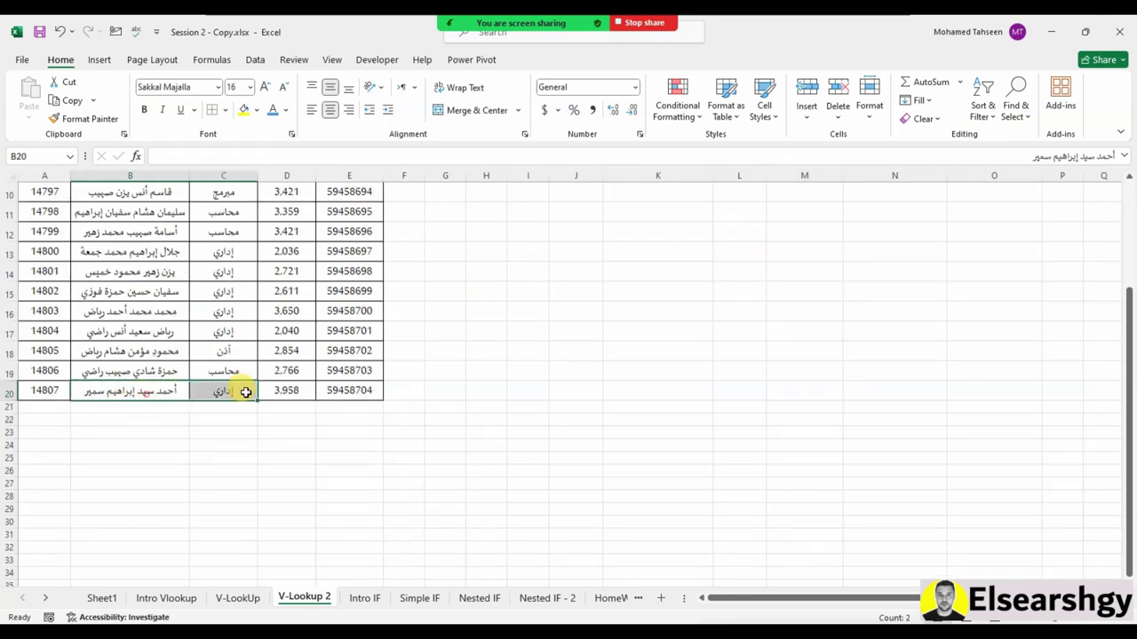
{"action": "scroll", "coordinate": [432, 419], "scroll_direction": "up", "scroll_amount": 3}
{"action": "left_click", "coordinate": [800, 311]}
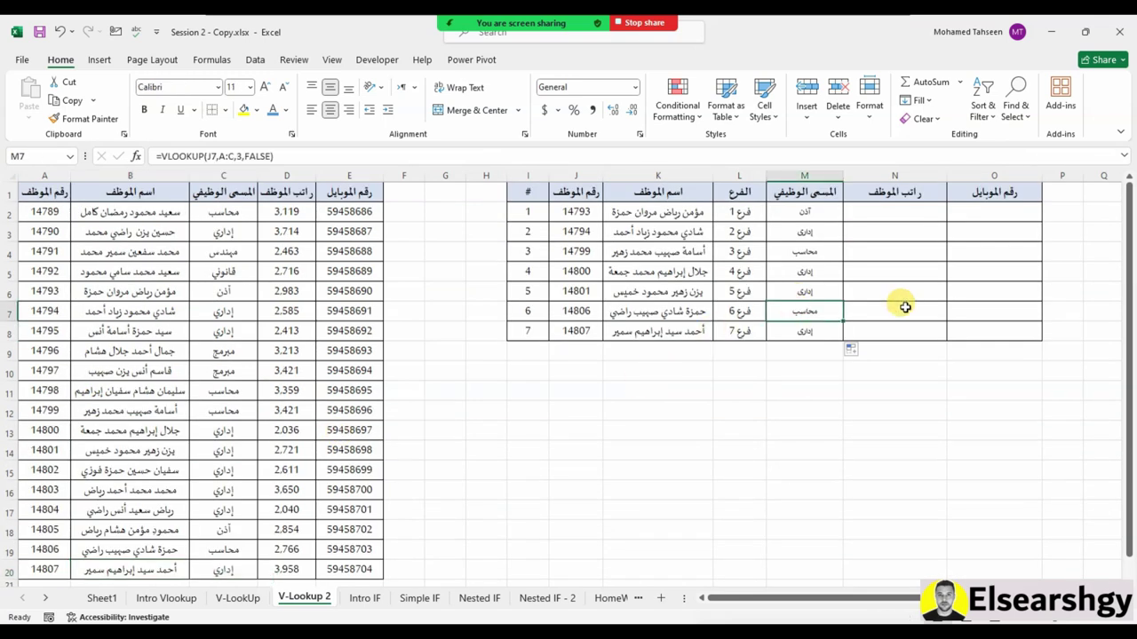
Increase the text in M2:O8 to 14 points
{"action": "left_click_drag", "start_coordinate": [803, 212], "coordinate": [987, 330]}
{"action": "left_click", "coordinate": [264, 86]}
{"action": "left_click", "coordinate": [270, 87]}
{"action": "left_click", "coordinate": [804, 271]}
{"action": "left_click", "coordinate": [876, 220]}
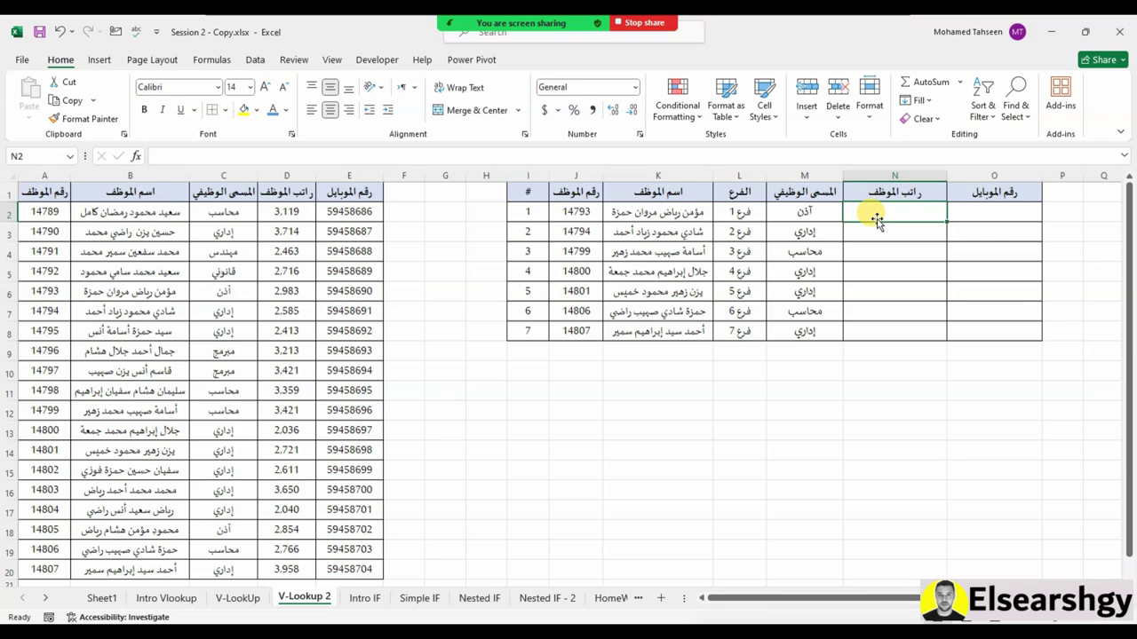
Give M2:O8 a yellow fill
{"action": "left_click_drag", "start_coordinate": [804, 213], "coordinate": [984, 320]}
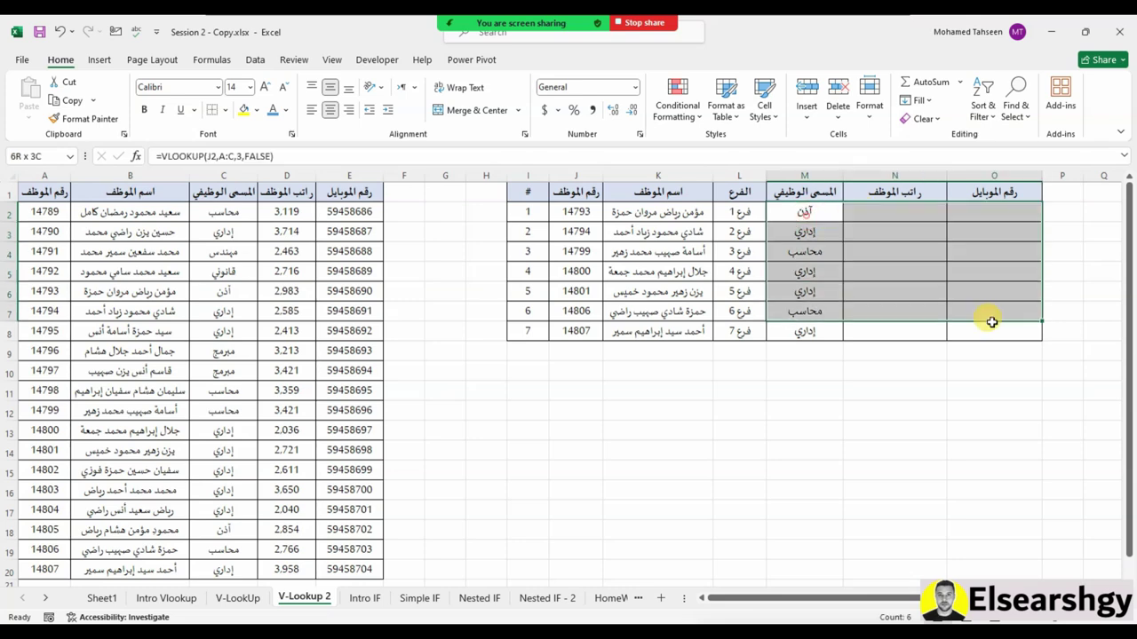
{"action": "left_click", "coordinate": [249, 112]}
{"action": "left_click", "coordinate": [895, 389]}
{"action": "left_click", "coordinate": [884, 215]}
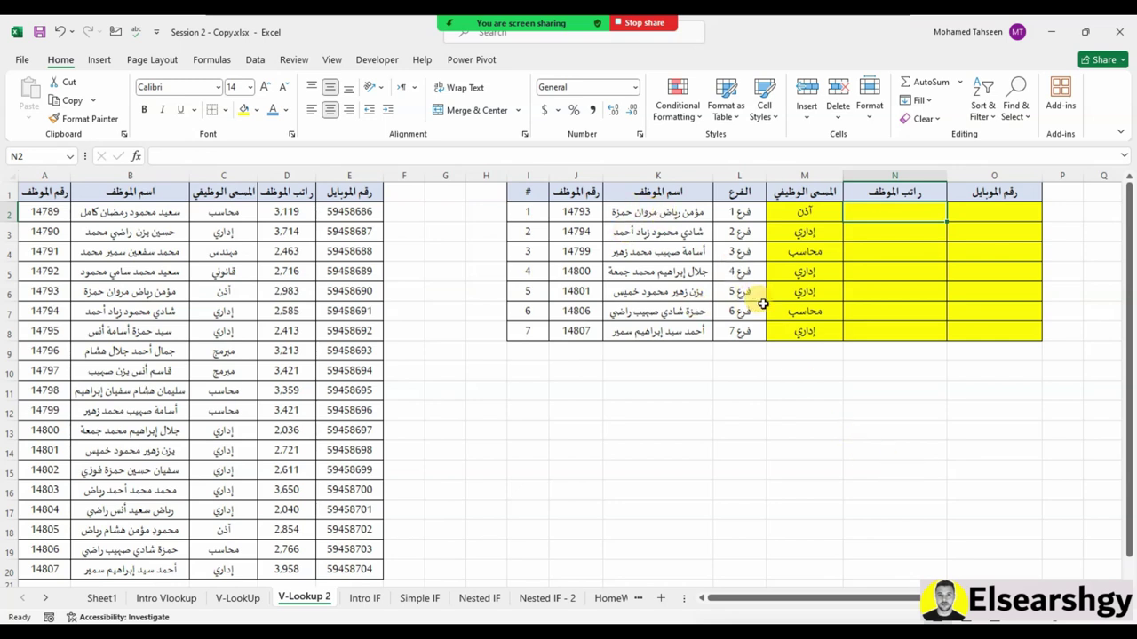
Enter =VLOOKUP(J2,A:D,4,FALSE) in N2 and fill it down to N8
{"action": "type", "text": "=vlo"}
{"action": "key", "text": "Tab"}
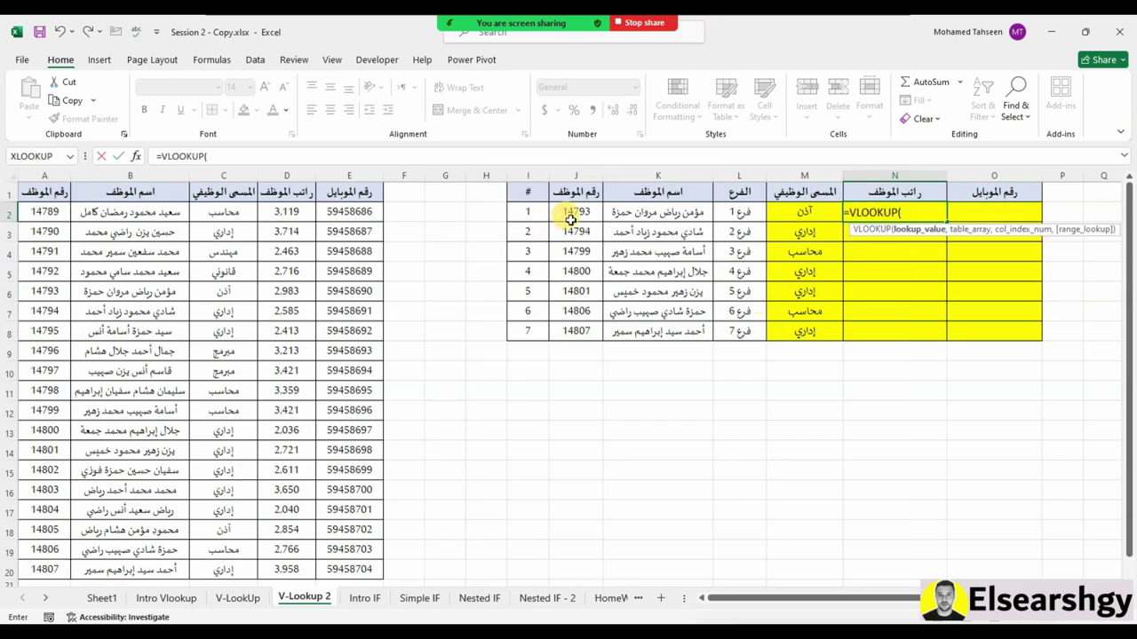
{"action": "left_click", "coordinate": [571, 218]}
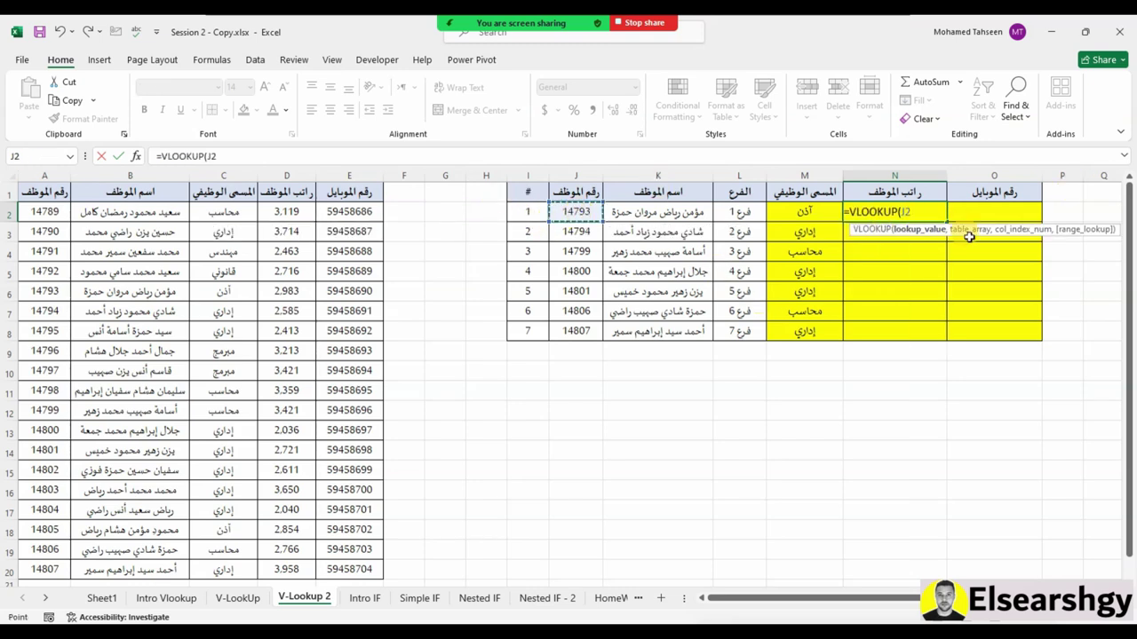
{"action": "left_click", "coordinate": [581, 216]}
{"action": "type", "text": ","}
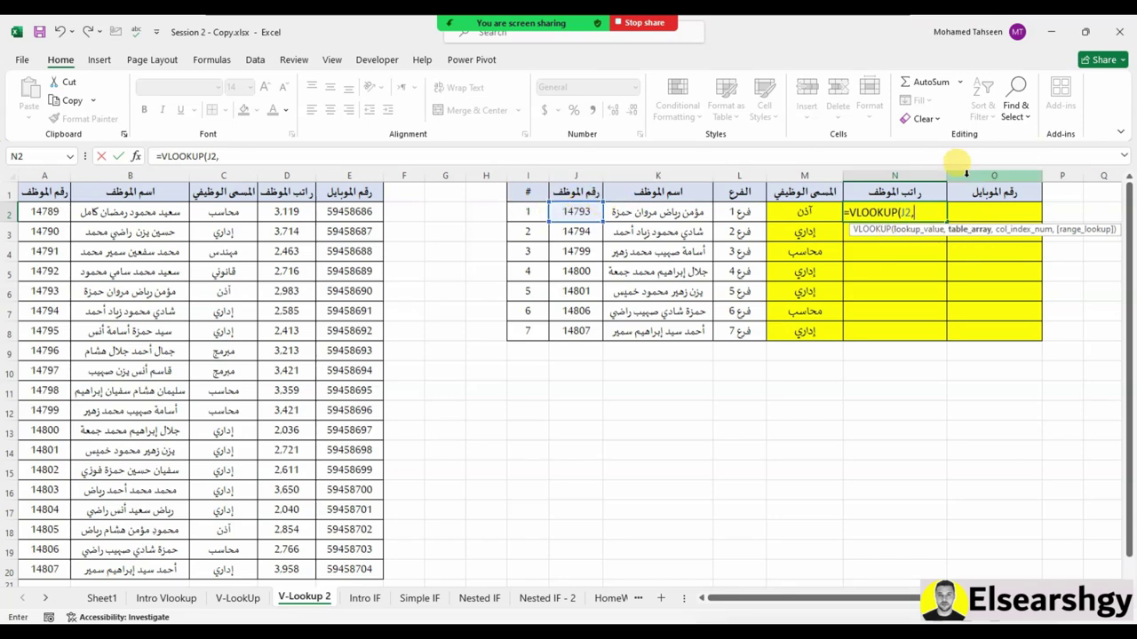
{"action": "left_click_drag", "start_coordinate": [44, 175], "coordinate": [278, 178]}
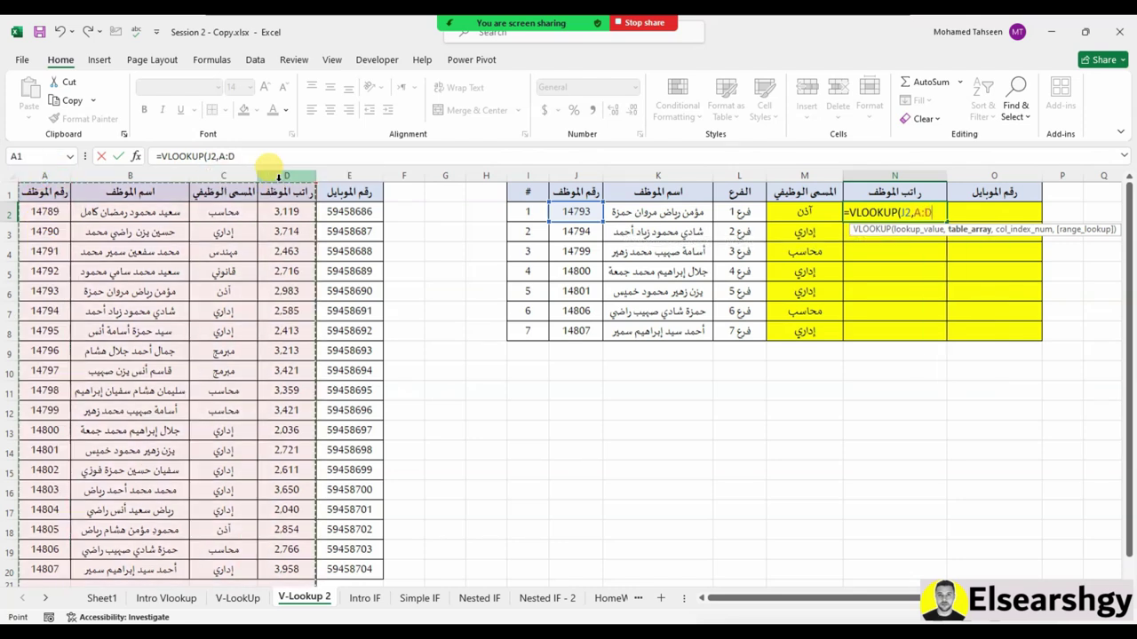
{"action": "type", "text": ",4"}
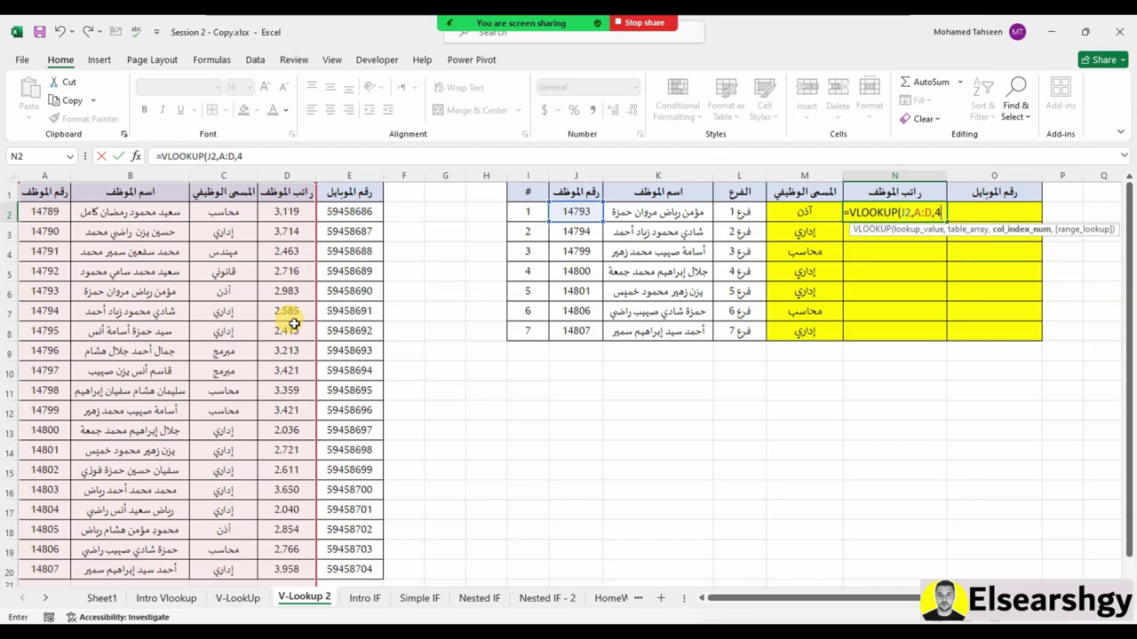
{"action": "type", "text": ","}
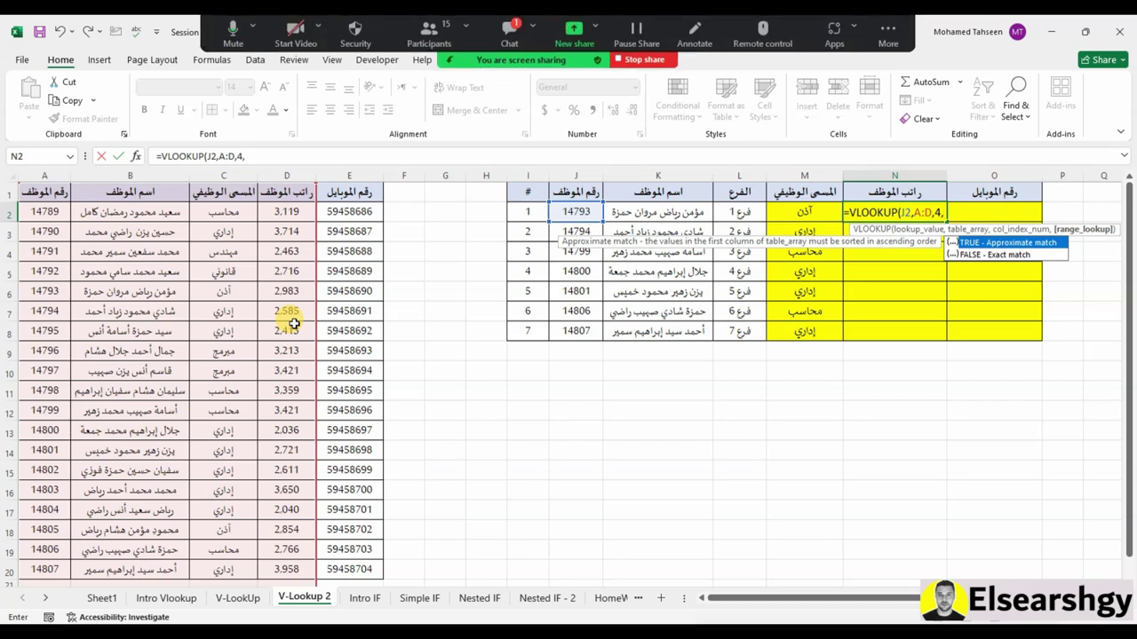
{"action": "key", "text": "Down"}
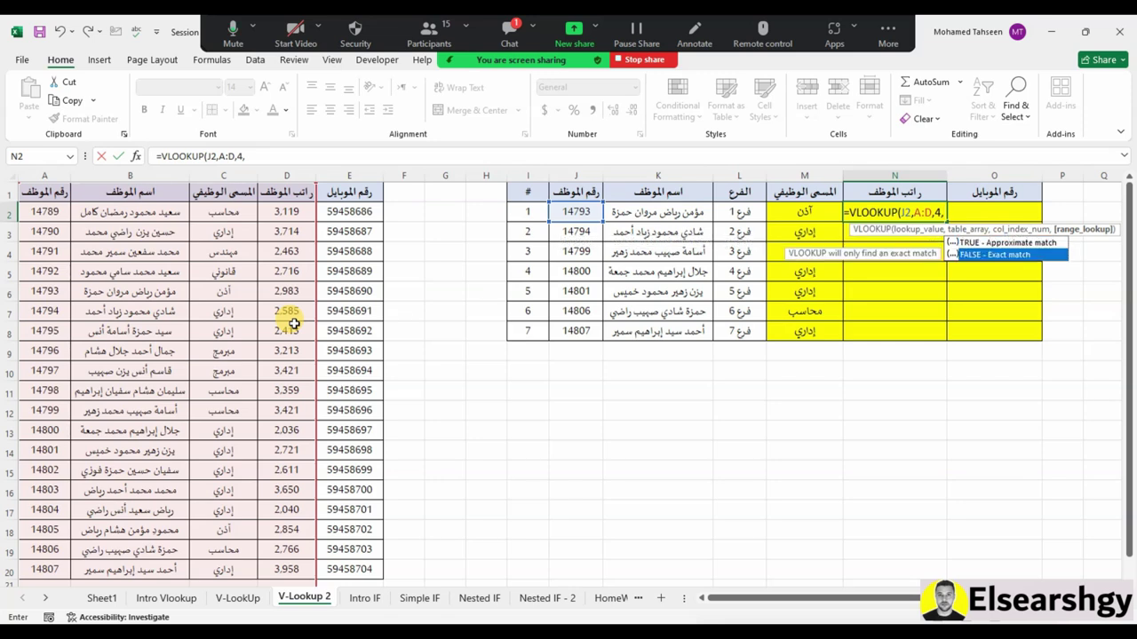
{"action": "key", "text": "Tab"}
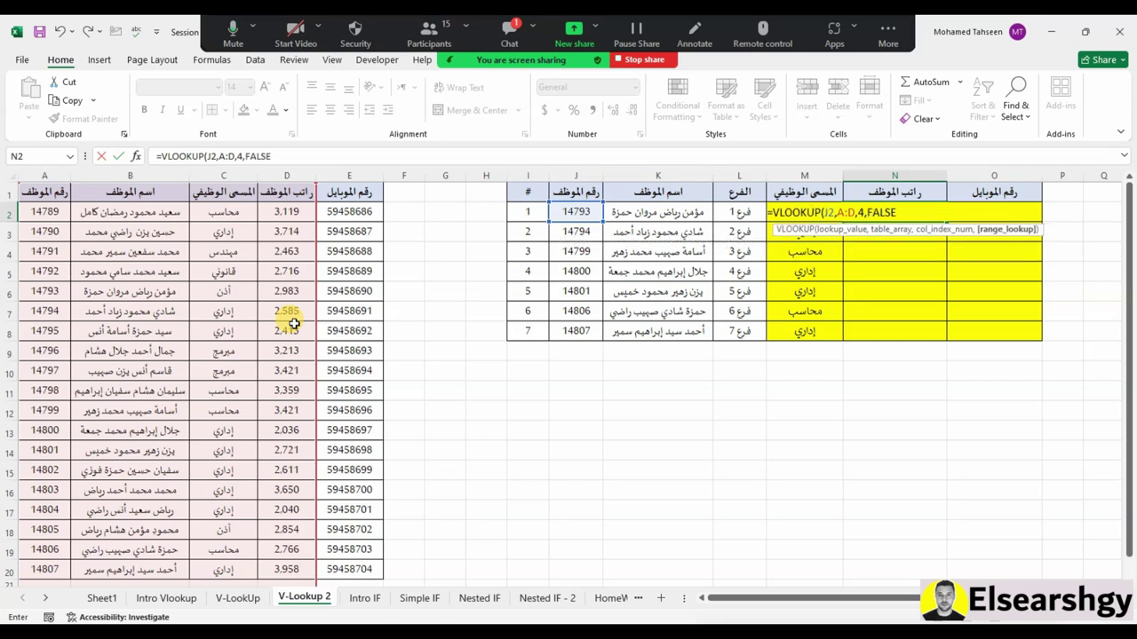
{"action": "type", "text": ")"}
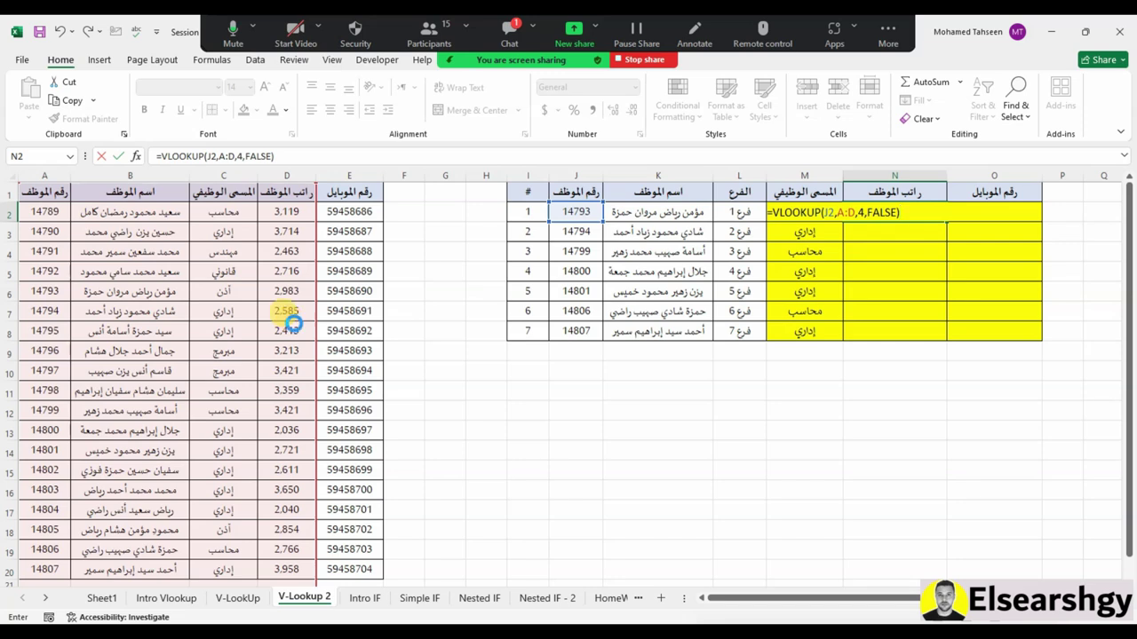
{"action": "key", "text": "Return"}
{"action": "left_click", "coordinate": [897, 211]}
{"action": "left_click_drag", "start_coordinate": [948, 222], "coordinate": [949, 337]}
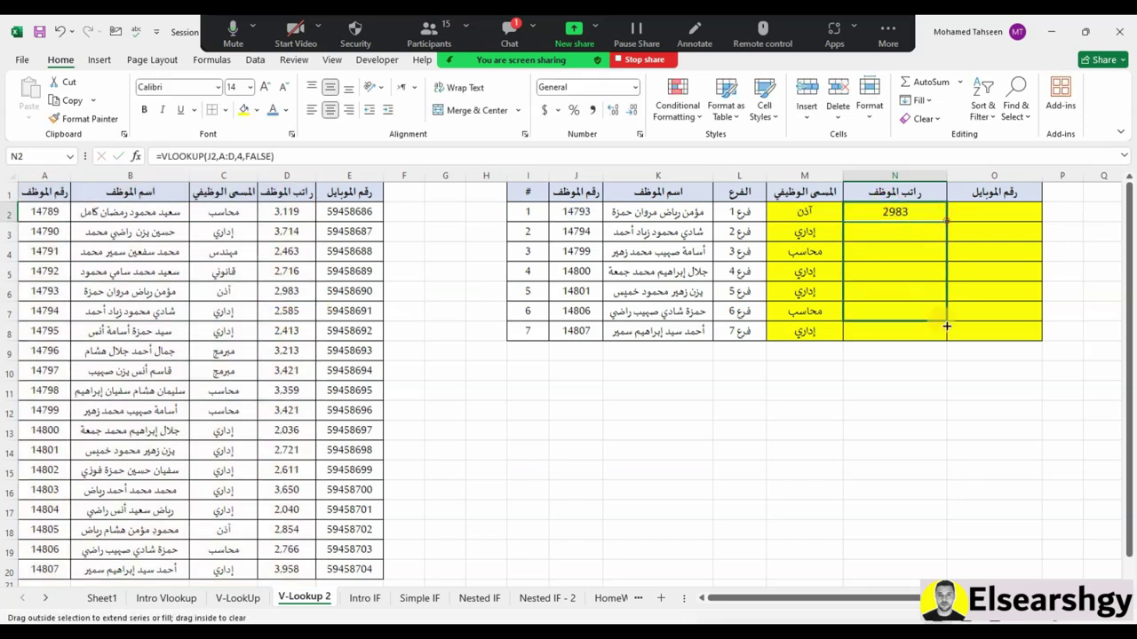
{"action": "left_click", "coordinate": [513, 35]}
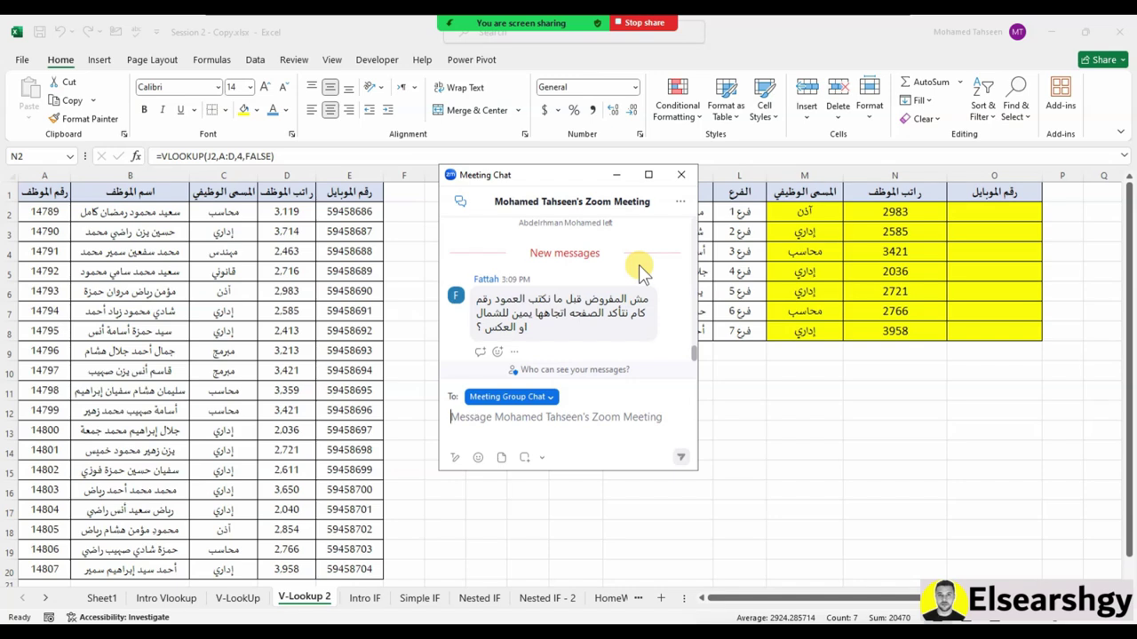
{"action": "left_click", "coordinate": [682, 176]}
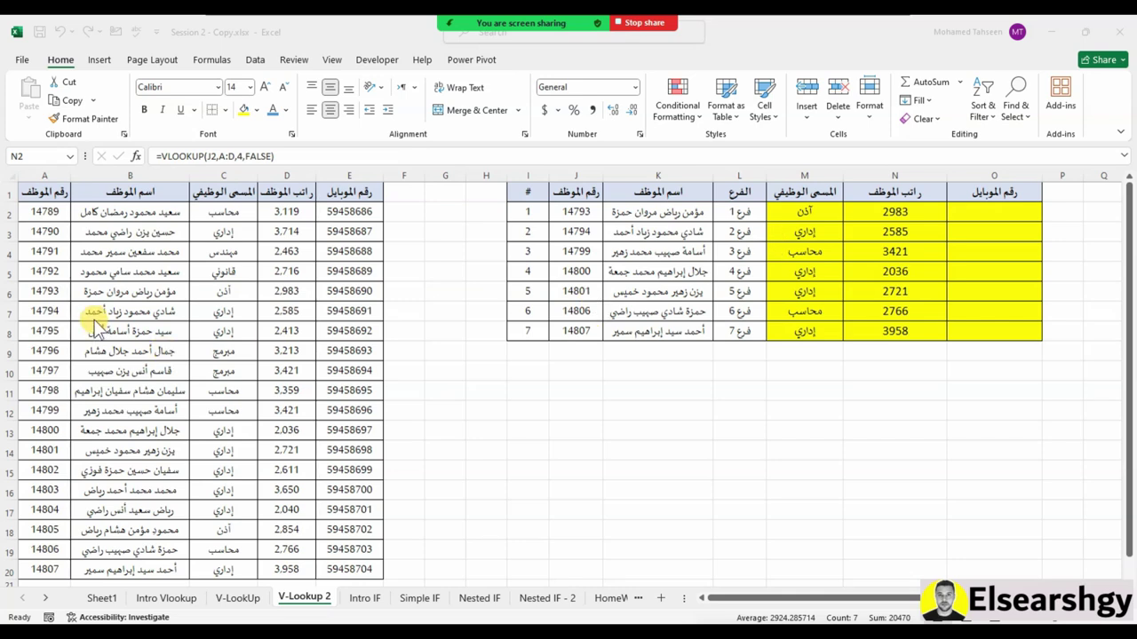
Select columns A–L, A, B and H–B to explain the layout, then select K6
{"action": "left_click_drag", "start_coordinate": [24, 167], "coordinate": [749, 252]}
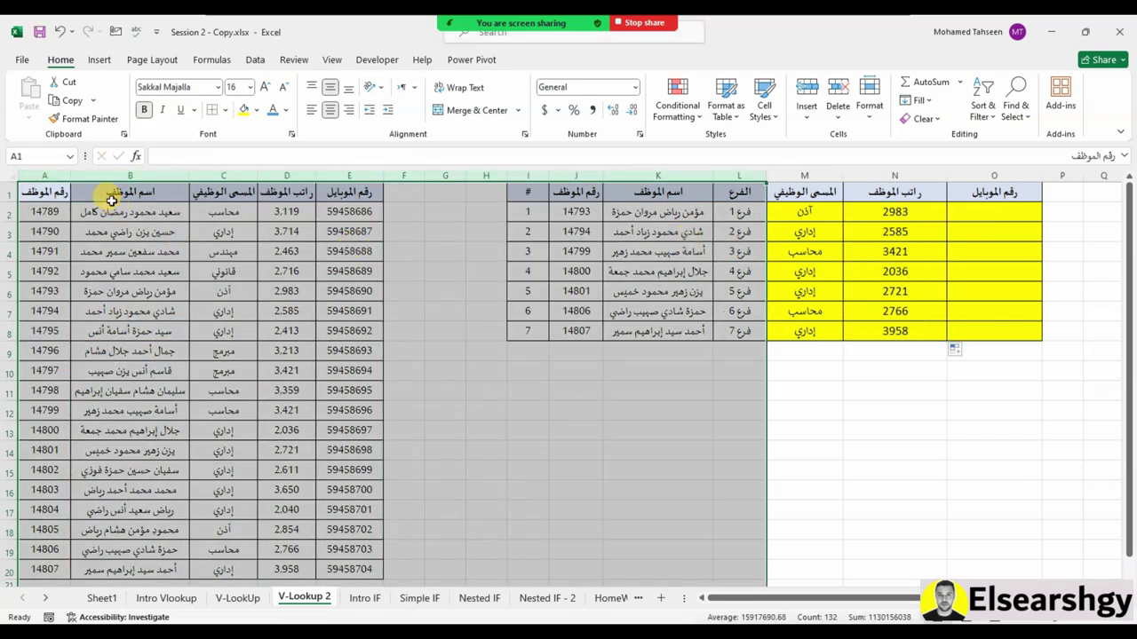
{"action": "left_click", "coordinate": [44, 175]}
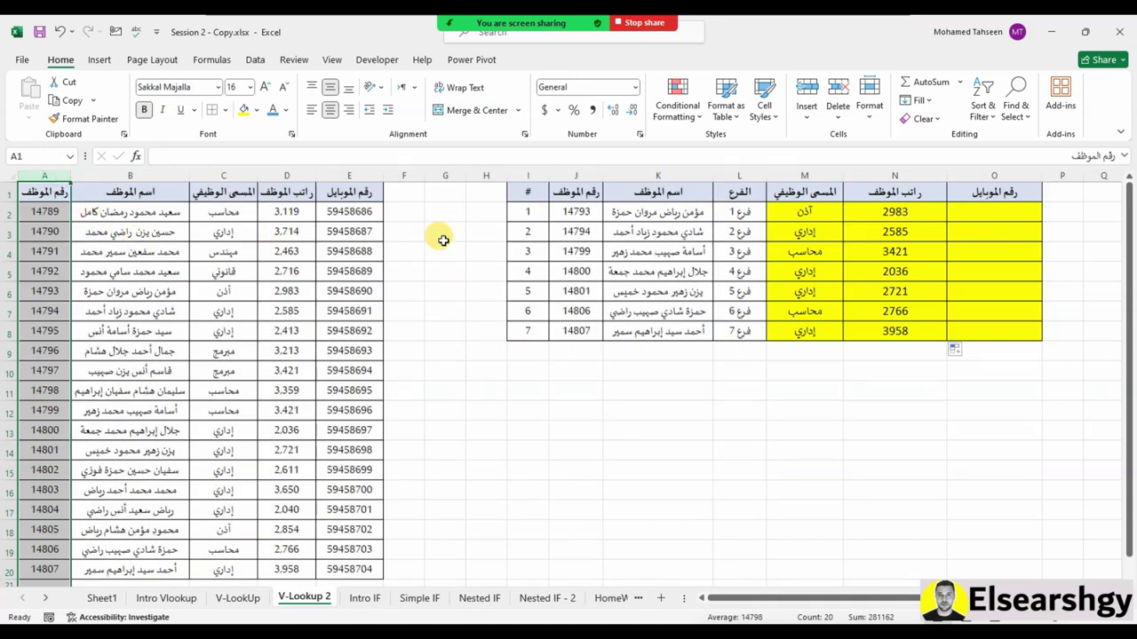
{"action": "left_click", "coordinate": [129, 176]}
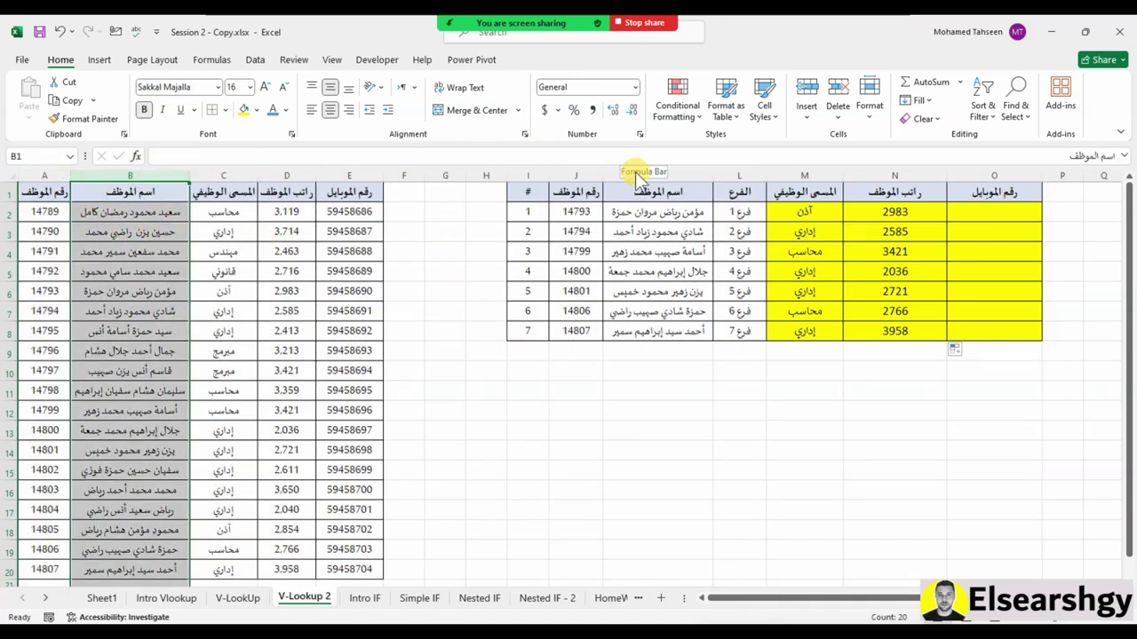
{"action": "left_click", "coordinate": [473, 229]}
{"action": "mouse_move", "coordinate": [487, 171]}
{"action": "left_mouse_down"}
{"action": "mouse_move", "coordinate": [17, 203]}
{"action": "mouse_move", "coordinate": [805, 199]}
{"action": "mouse_move", "coordinate": [31, 222]}
{"action": "left_mouse_up"}
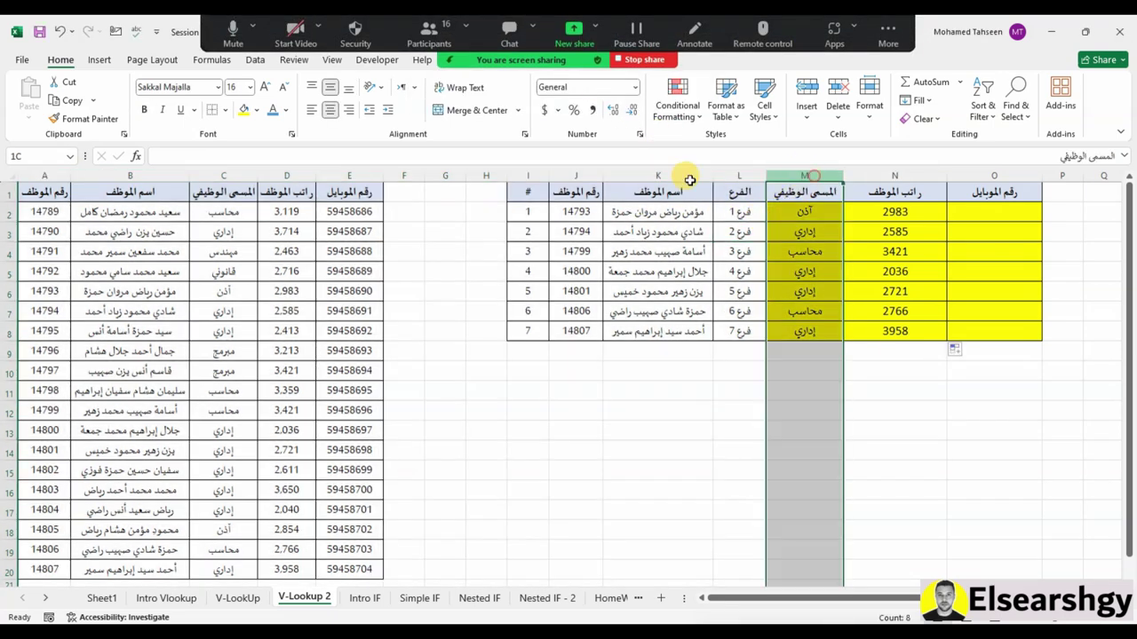
{"action": "left_click", "coordinate": [154, 255]}
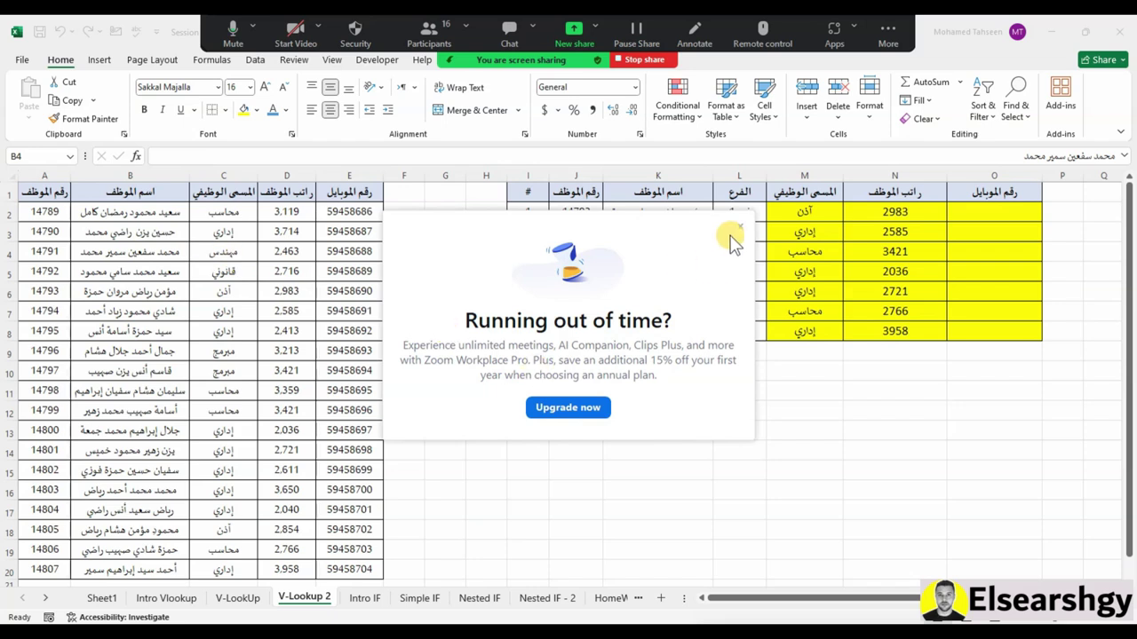
{"action": "left_click", "coordinate": [709, 294]}
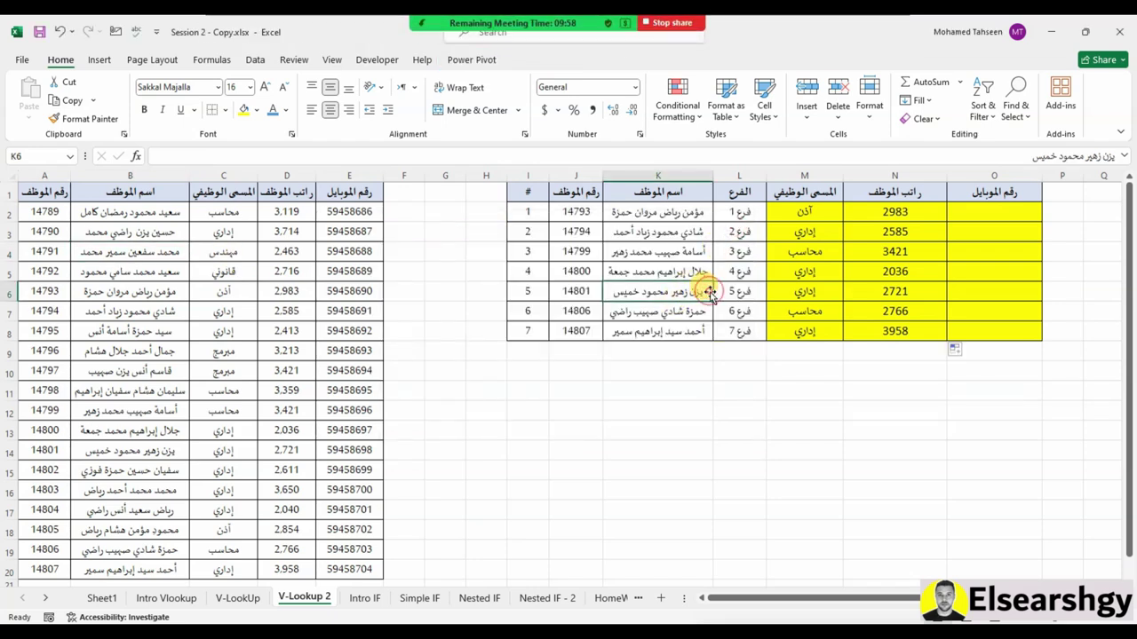
Switch the sheet to right-to-left and clear the salary results in N2:N8
{"action": "left_click", "coordinate": [164, 60]}
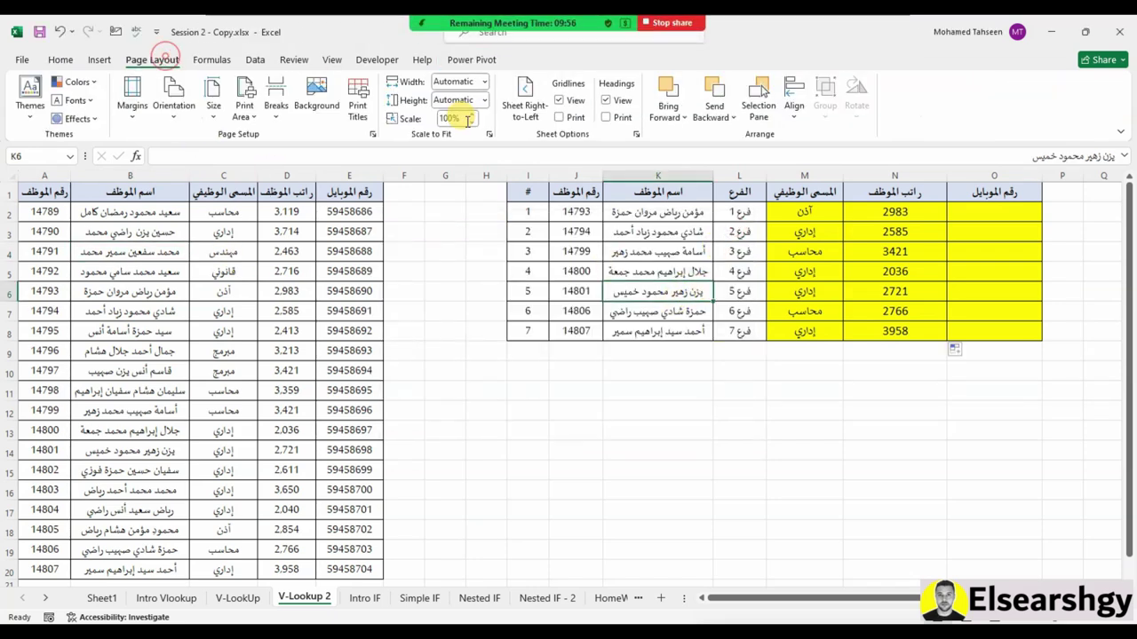
{"action": "left_click", "coordinate": [525, 99]}
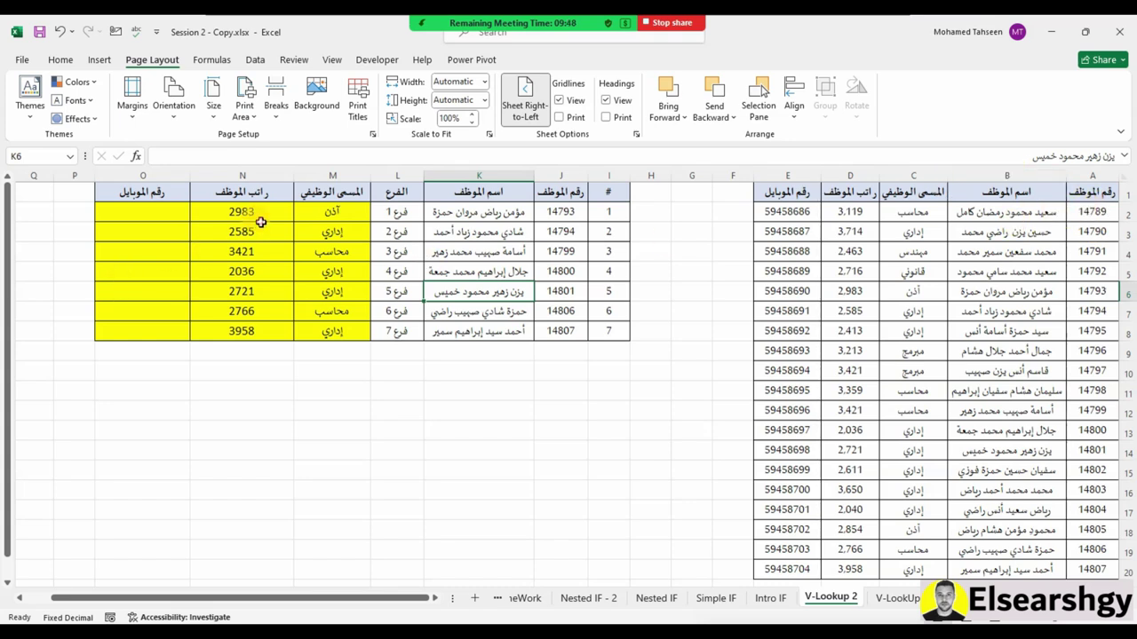
{"action": "left_click_drag", "start_coordinate": [242, 232], "coordinate": [266, 342]}
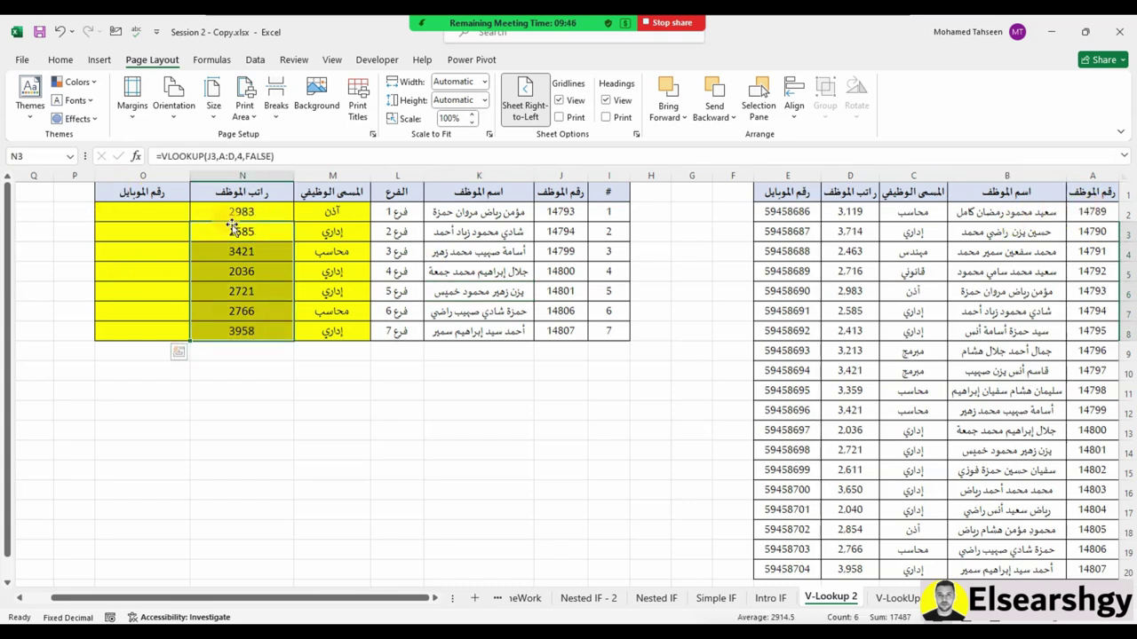
{"action": "left_click_drag", "start_coordinate": [233, 213], "coordinate": [264, 330]}
{"action": "key", "text": "Delete"}
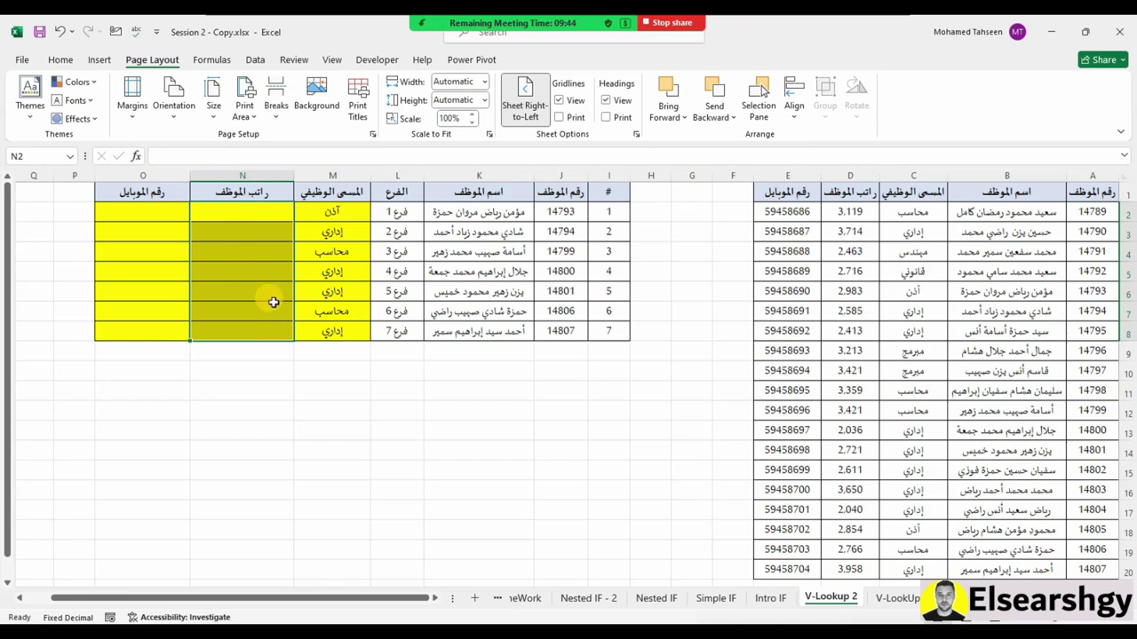
Re-enter =VLOOKUP(J2,A:D,4,FALSE) in N2
{"action": "left_click", "coordinate": [265, 212]}
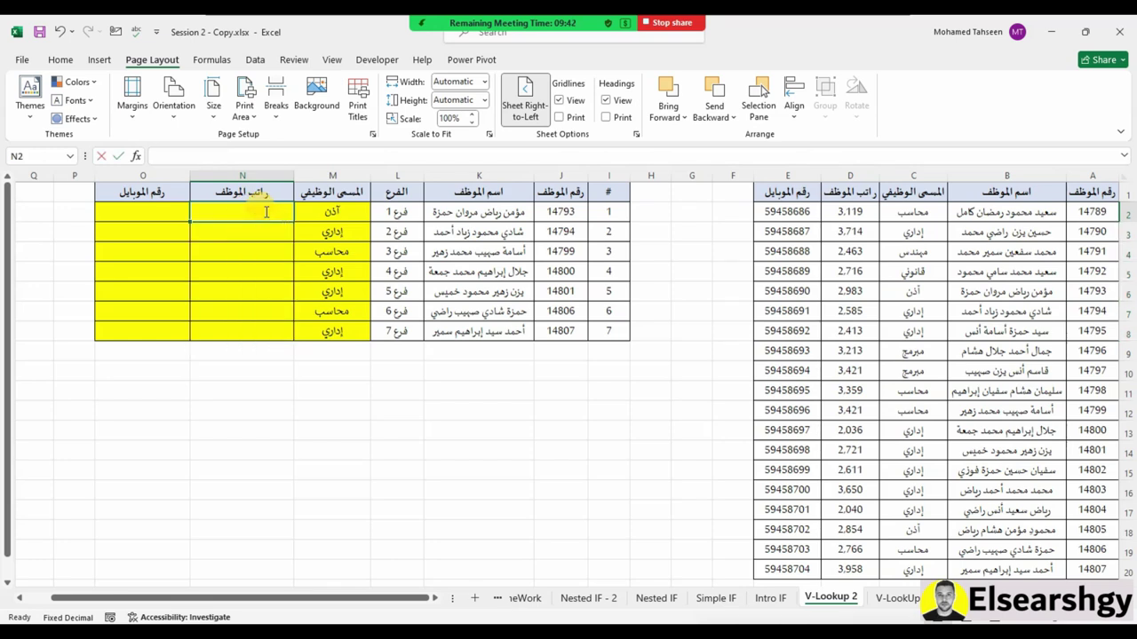
{"action": "type", "text": "=vl"}
{"action": "key", "text": "Tab"}
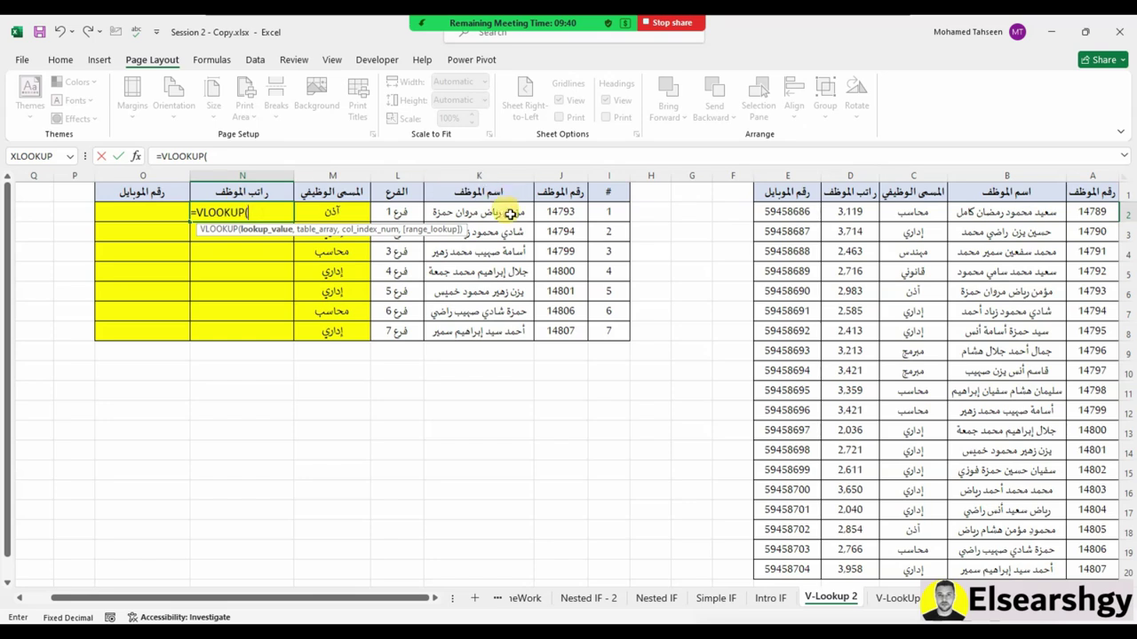
{"action": "left_click", "coordinate": [559, 211]}
{"action": "type", "text": ","}
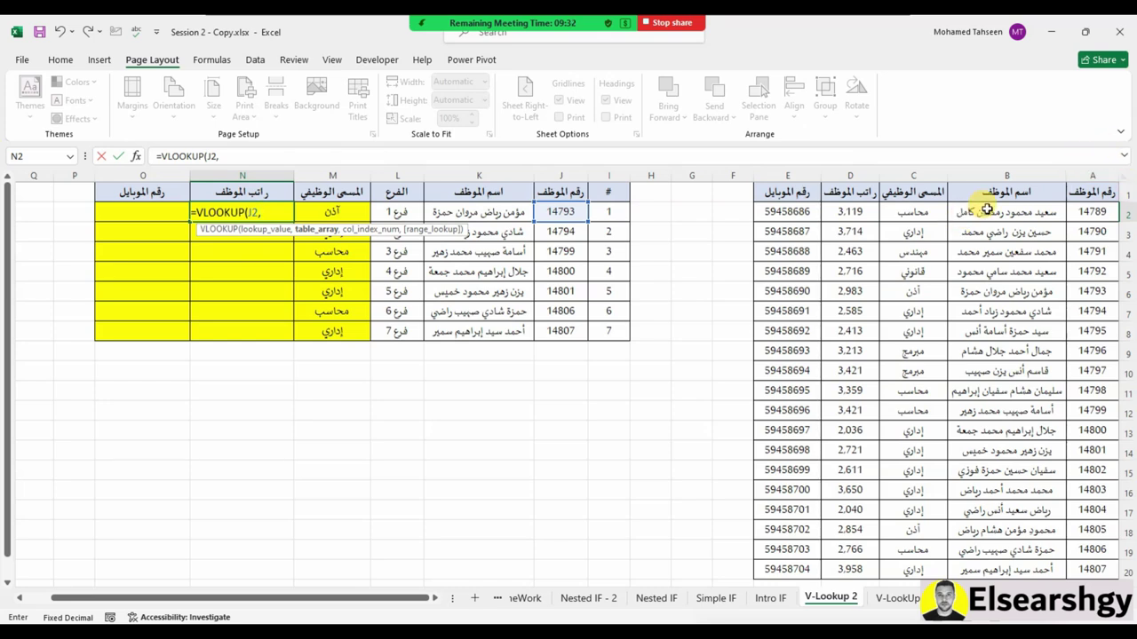
{"action": "left_click", "coordinate": [1100, 178]}
{"action": "left_click_drag", "start_coordinate": [1048, 180], "coordinate": [853, 188]}
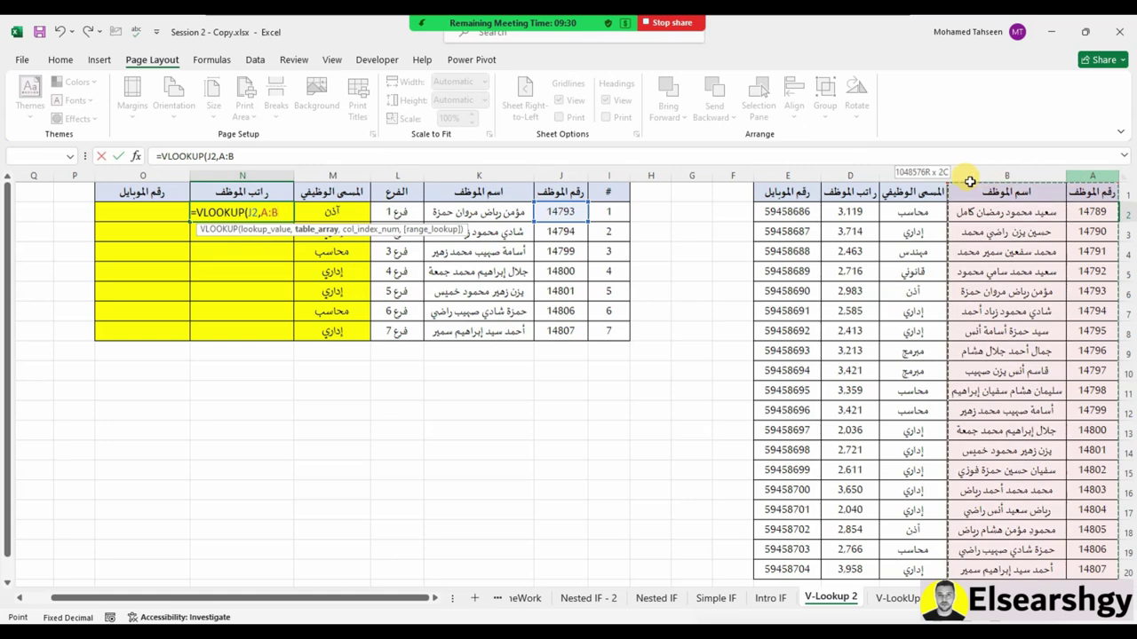
{"action": "type", "text": ","}
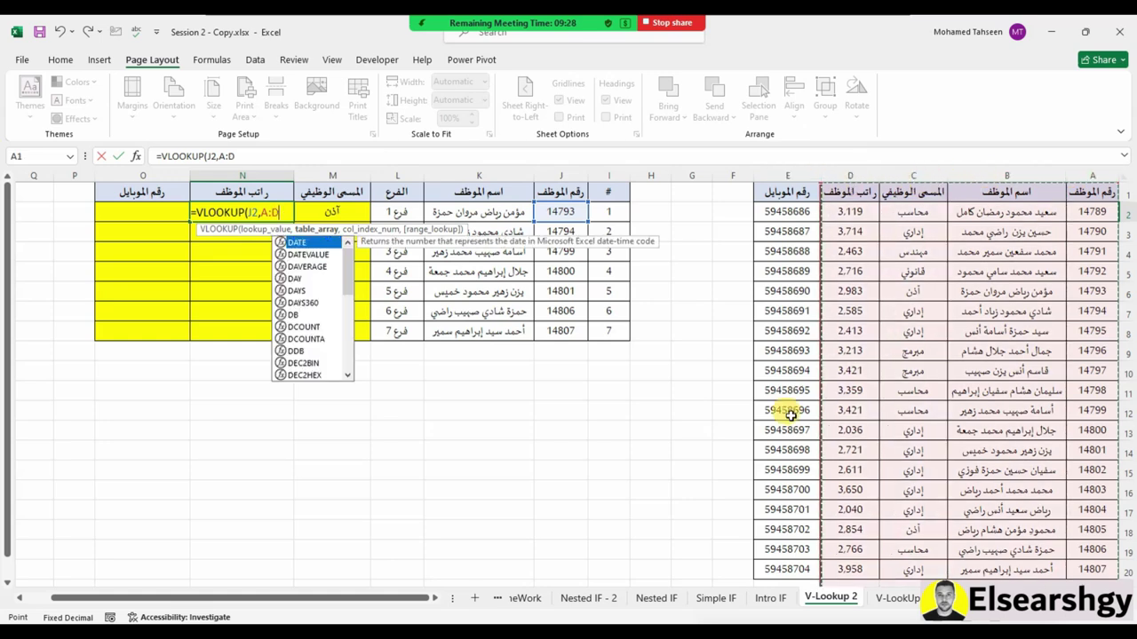
{"action": "type", "text": "4,"}
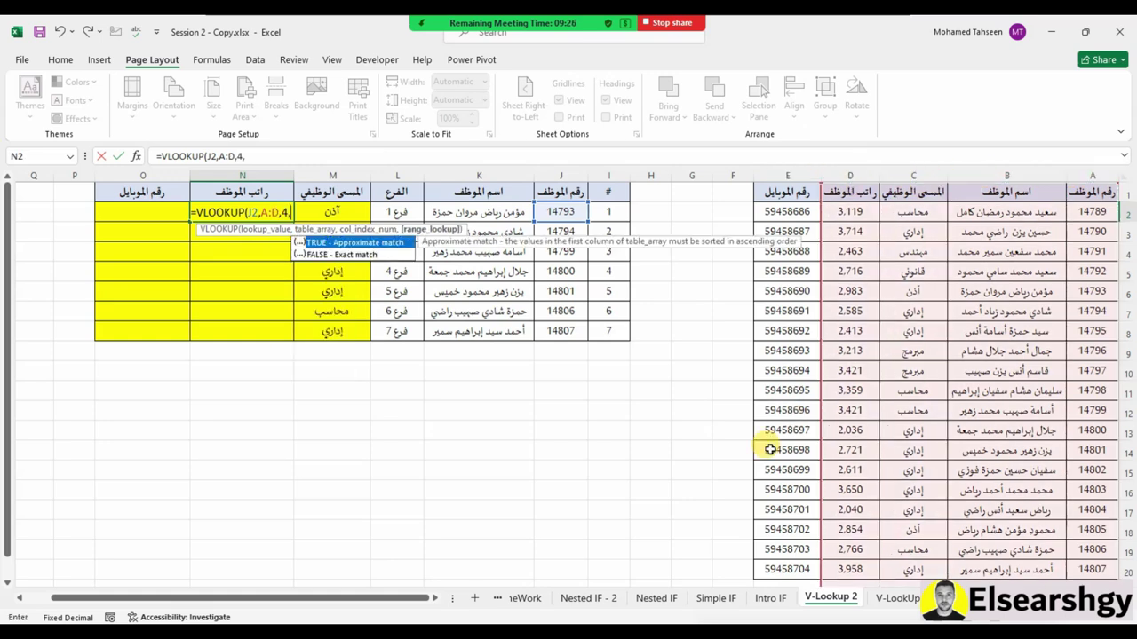
{"action": "type", "text": "FALSE"}
{"action": "key", "text": "Return"}
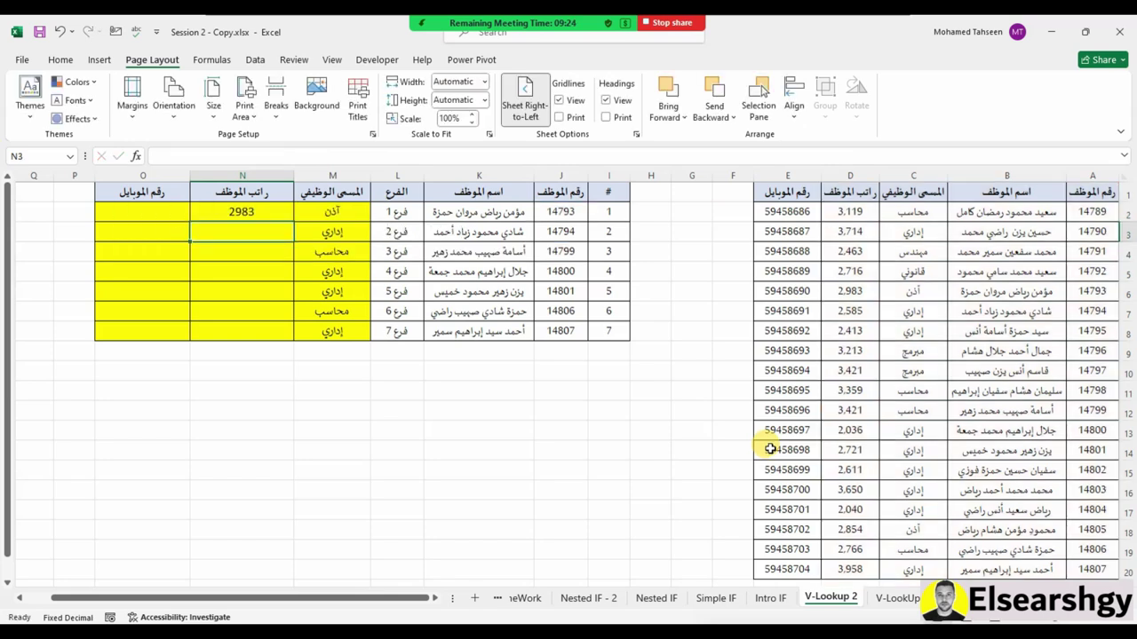
Fill the salary formula down to N8 and turn off right-to-left
{"action": "left_click", "coordinate": [238, 215]}
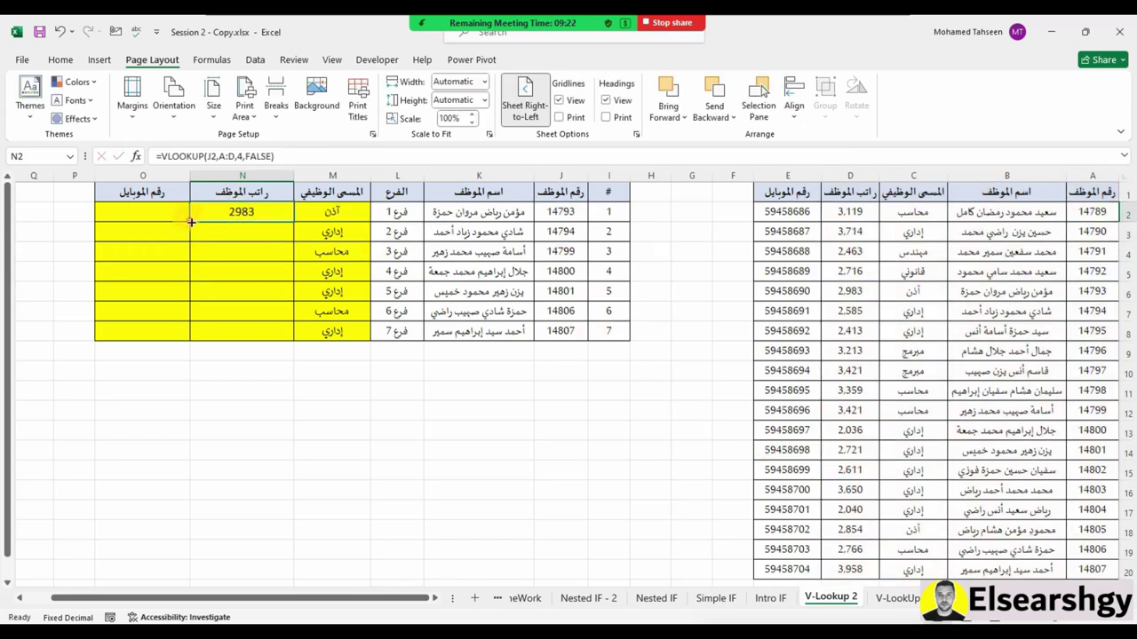
{"action": "left_click_drag", "start_coordinate": [191, 221], "coordinate": [228, 338]}
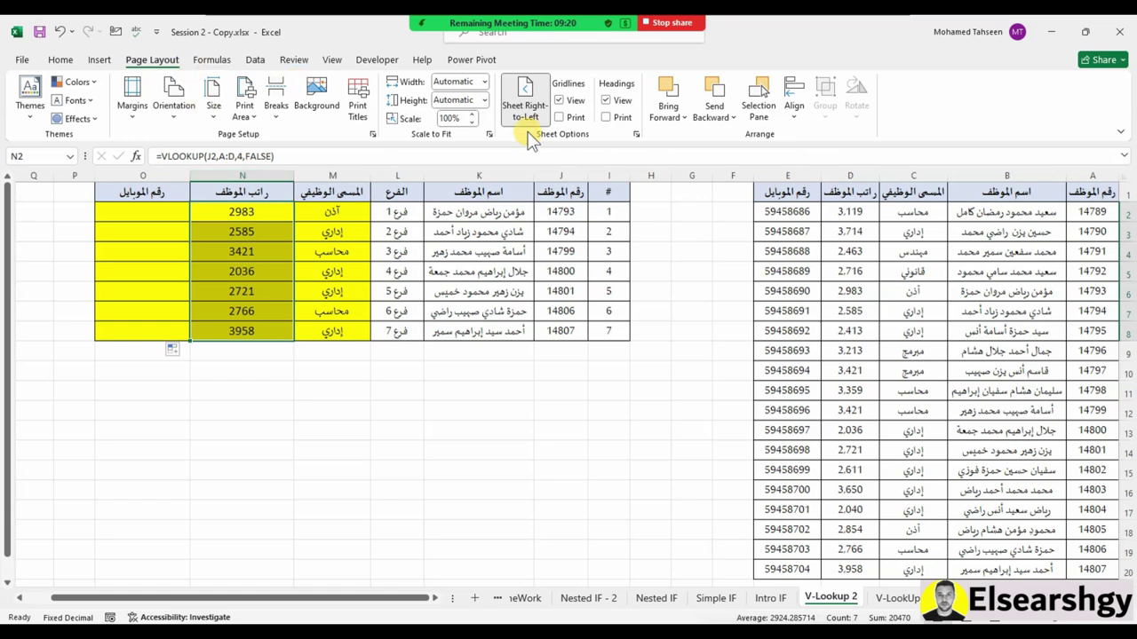
{"action": "left_click", "coordinate": [523, 99]}
Select M8, handle the meeting chat, admit the waiting participant, then select O2
{"action": "left_click", "coordinate": [777, 336]}
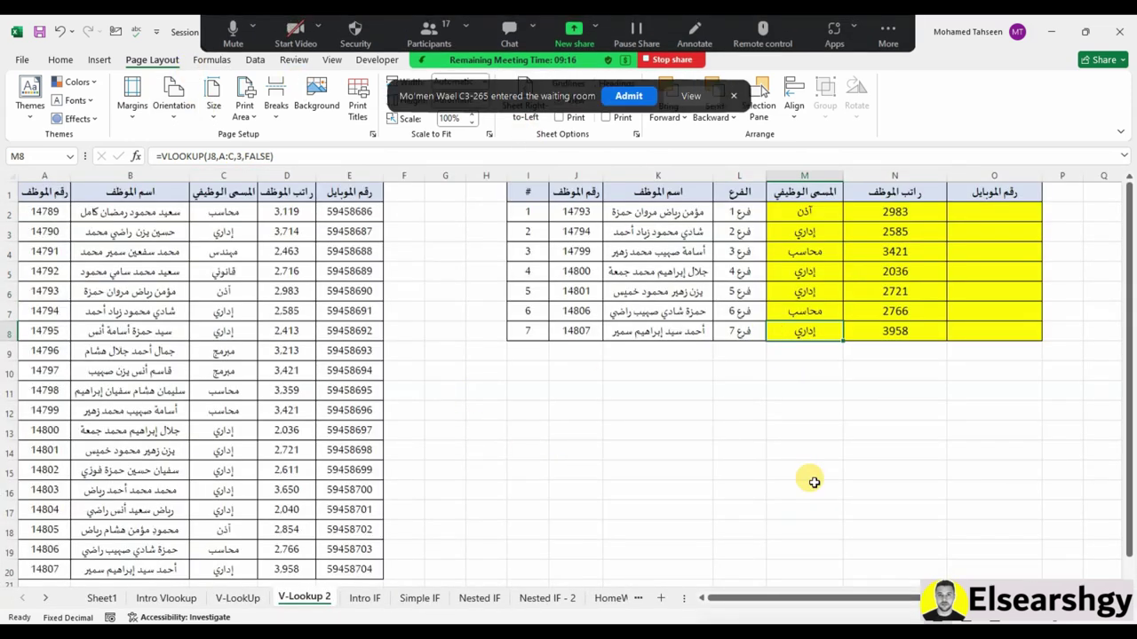
{"action": "left_click", "coordinate": [513, 27]}
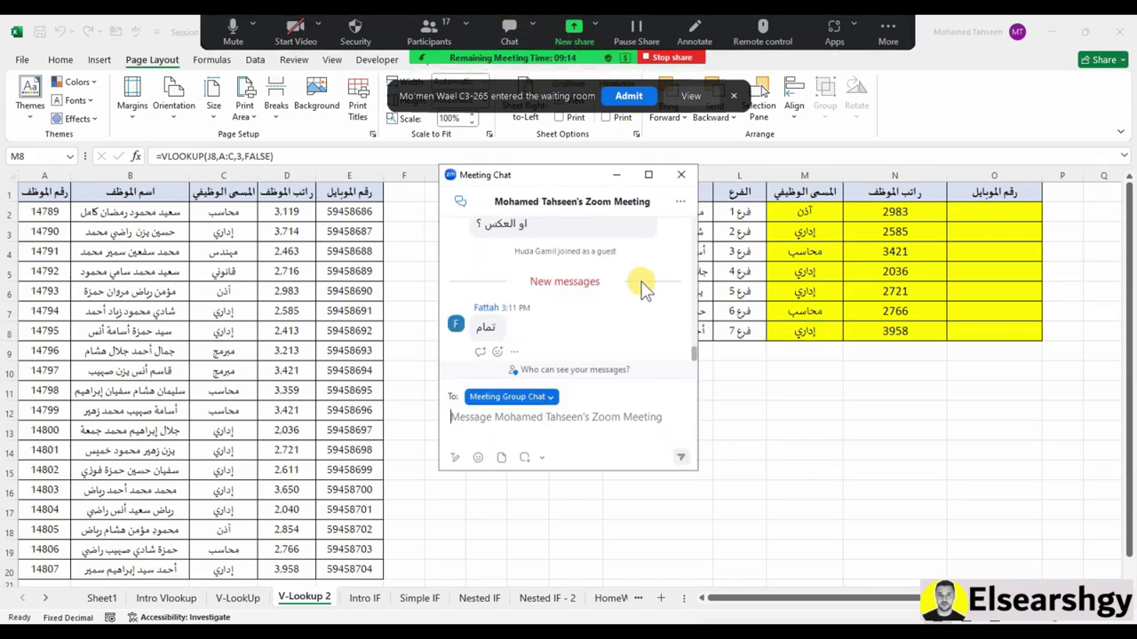
{"action": "left_click", "coordinate": [680, 168]}
{"action": "left_click", "coordinate": [684, 95]}
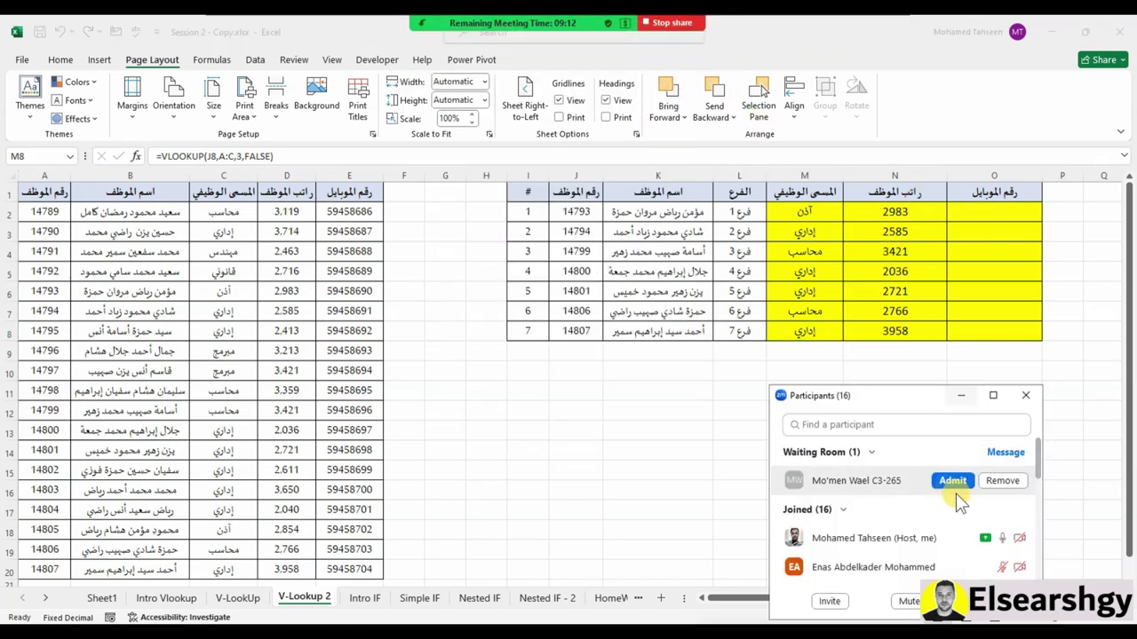
{"action": "left_click", "coordinate": [952, 480]}
{"action": "left_click", "coordinate": [1026, 396]}
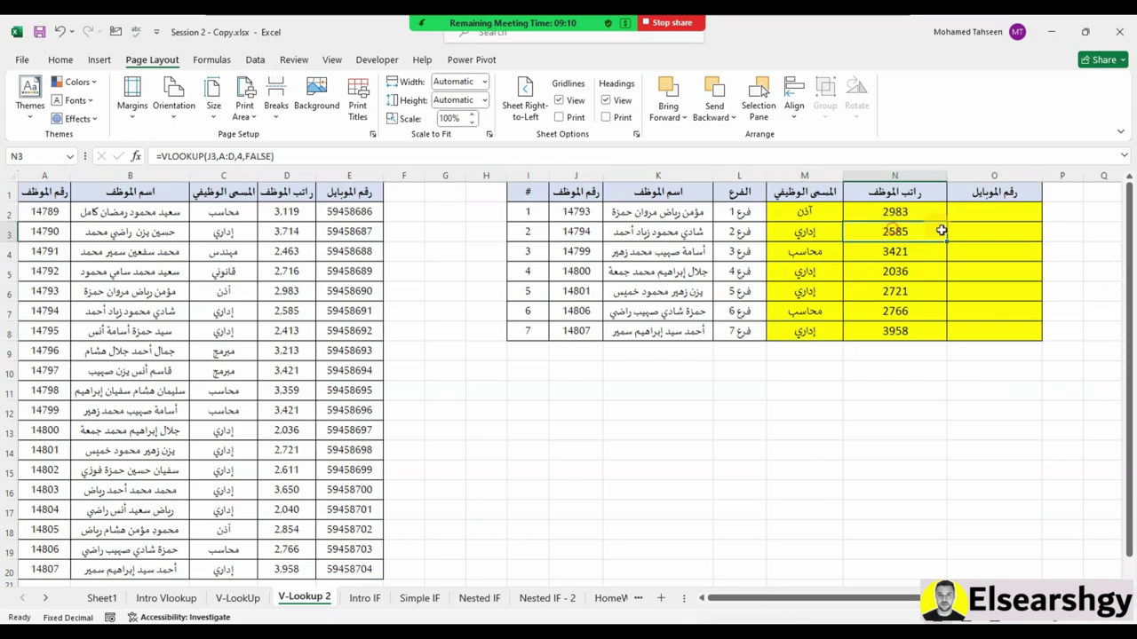
{"action": "left_click", "coordinate": [995, 222]}
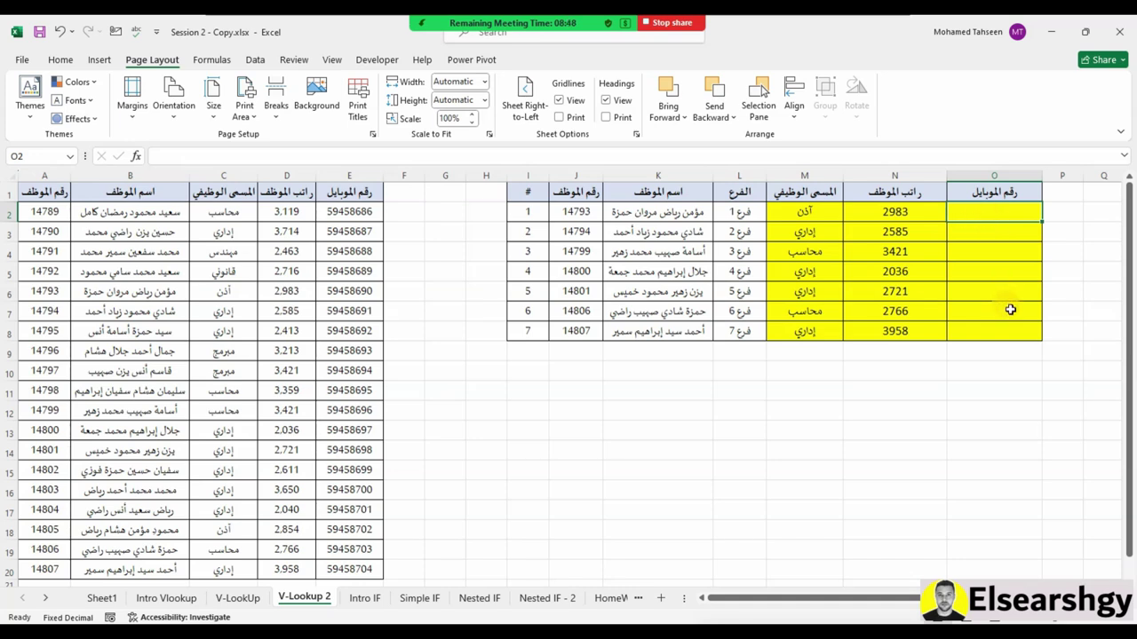
Enter a first VLOOKUP in O2 using J2, columns B to E, column 4, exact match
{"action": "type", "text": "=vlo"}
{"action": "key", "text": "Tab"}
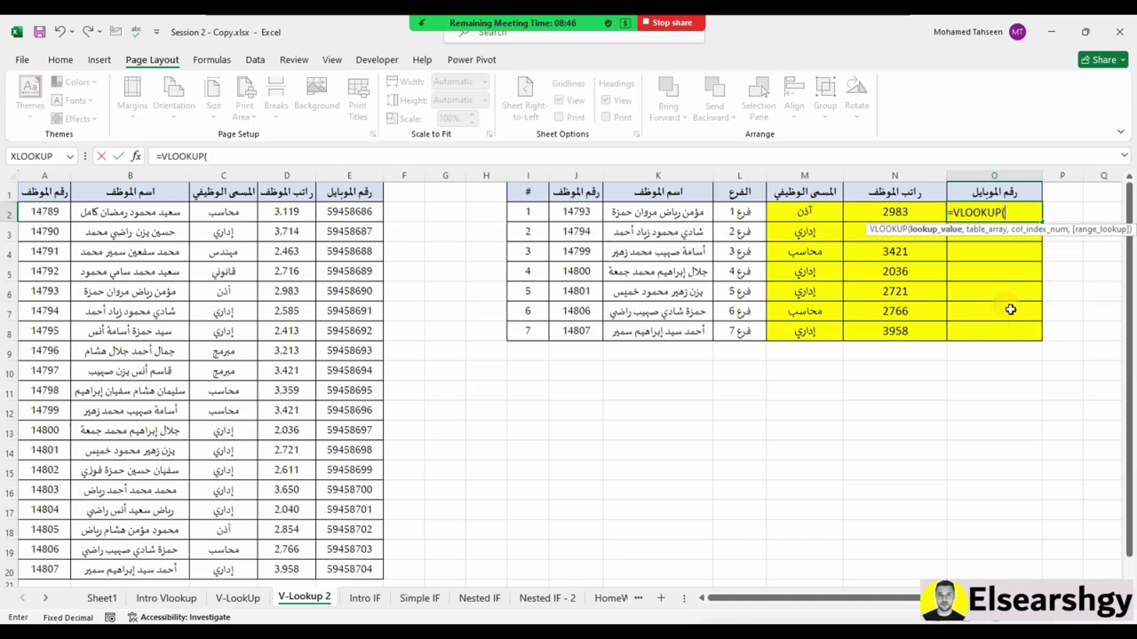
{"action": "left_click", "coordinate": [568, 212]}
{"action": "type", "text": ","}
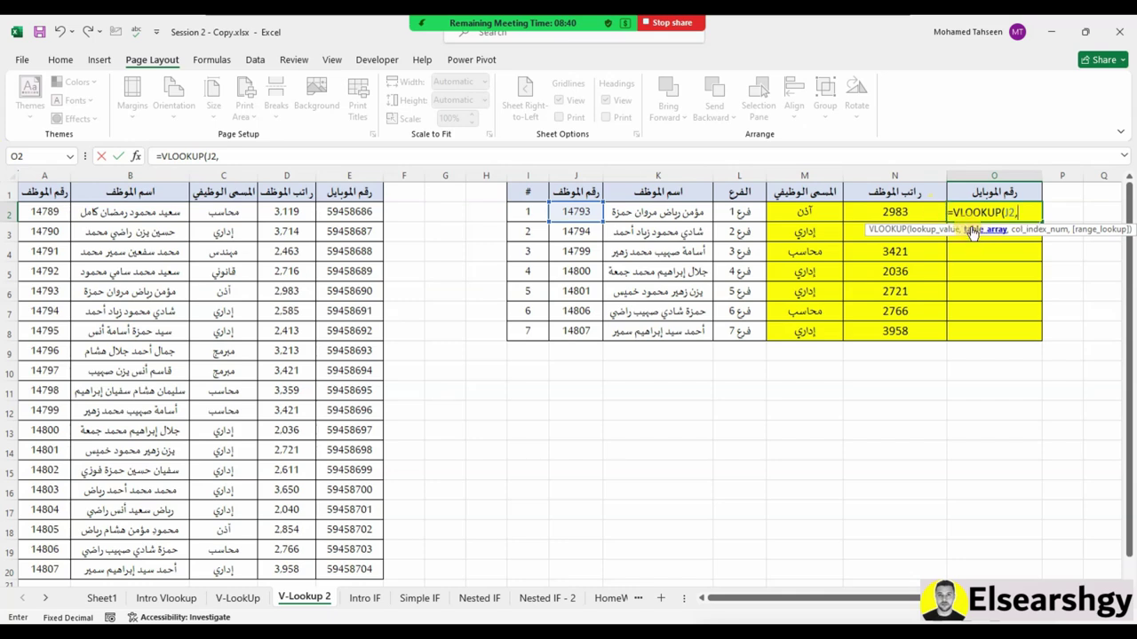
{"action": "left_click_drag", "start_coordinate": [25, 174], "coordinate": [343, 194]}
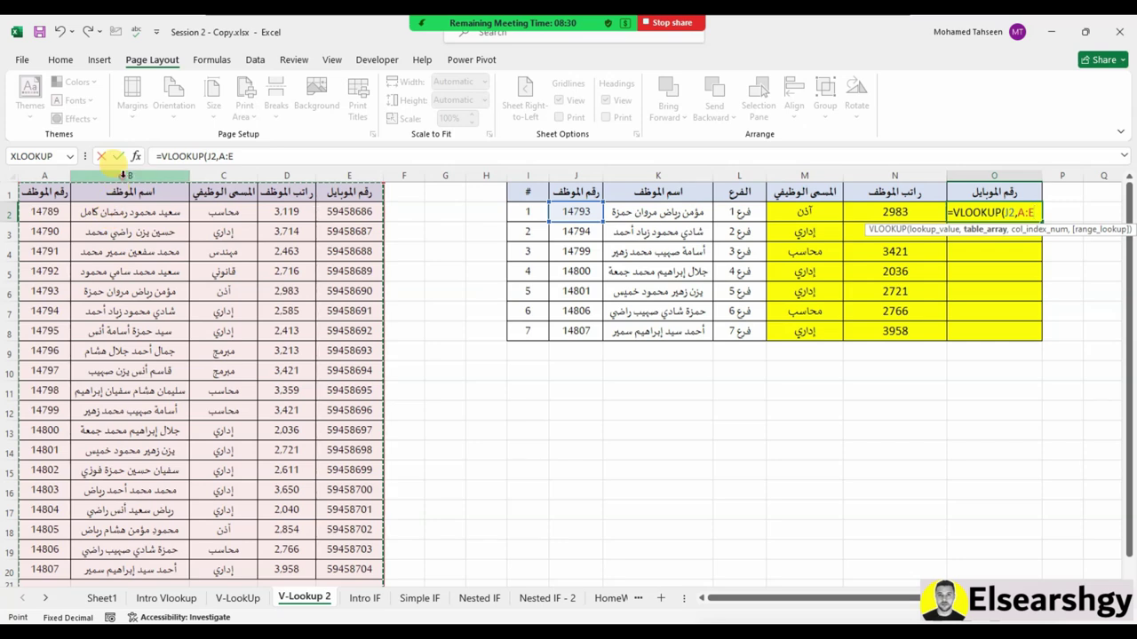
{"action": "left_click_drag", "start_coordinate": [129, 175], "coordinate": [352, 176]}
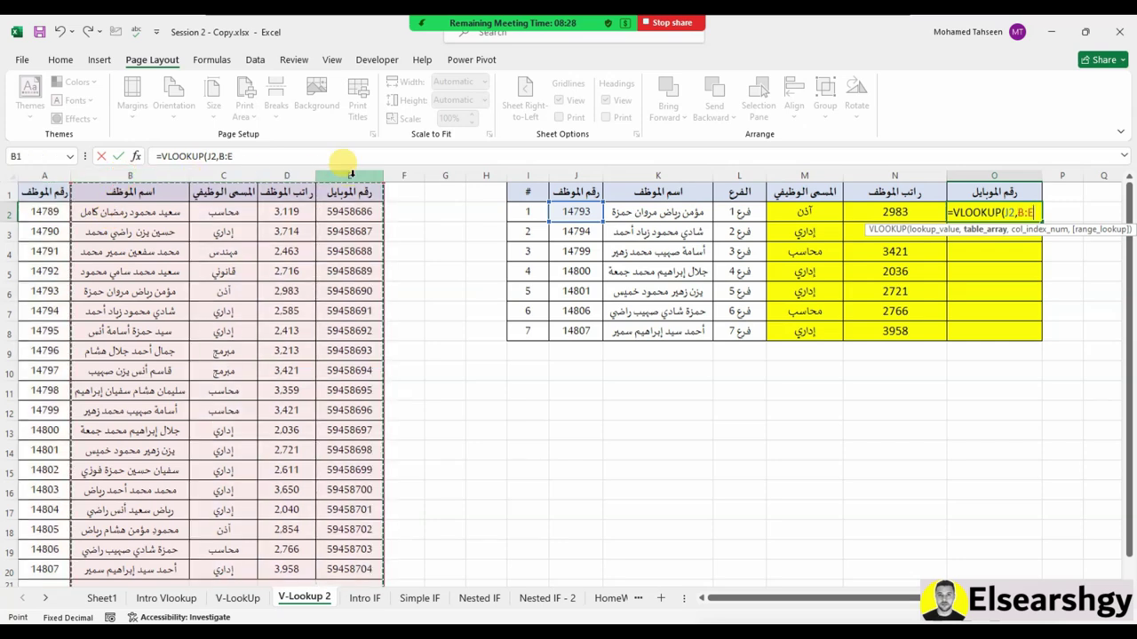
{"action": "type", "text": ",4"}
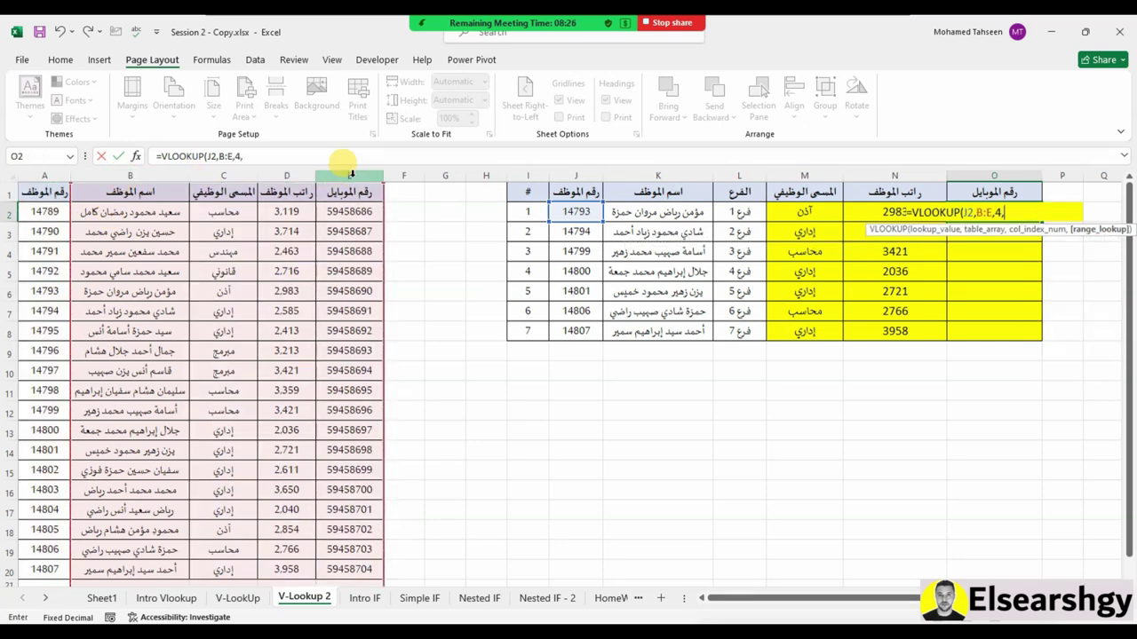
{"action": "type", "text": ","}
{"action": "key", "text": "Tab"}
{"action": "type", "text": ")"}
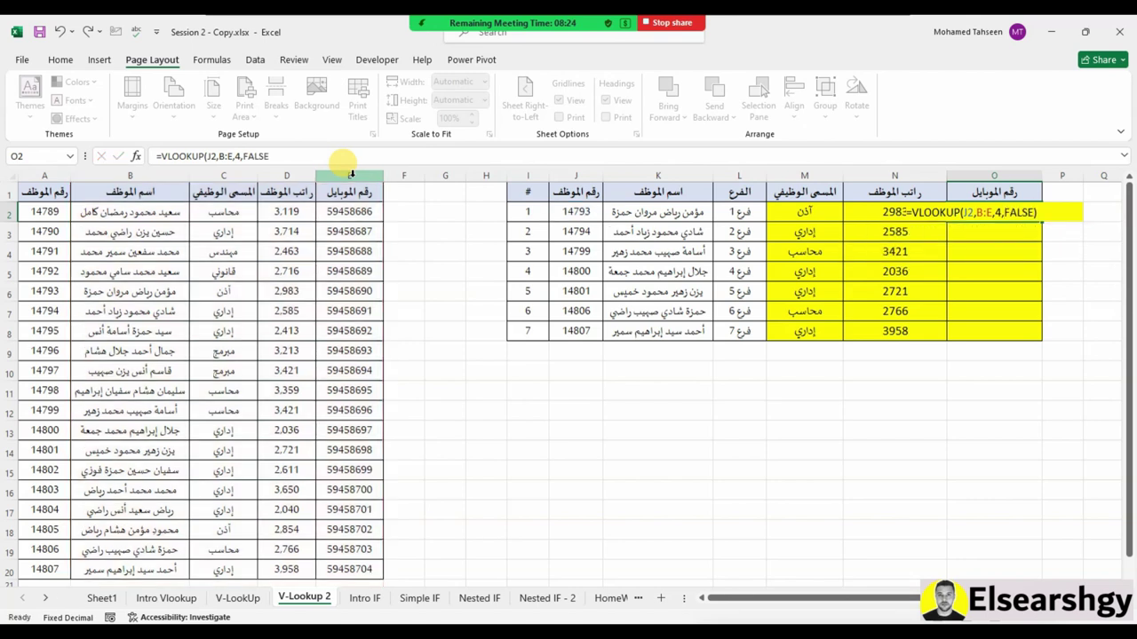
{"action": "key", "text": "Return"}
Rewrite O2 as =VLOOKUP(J2,A:E,5,FALSE) and fill it down to O8
{"action": "left_click", "coordinate": [1037, 215]}
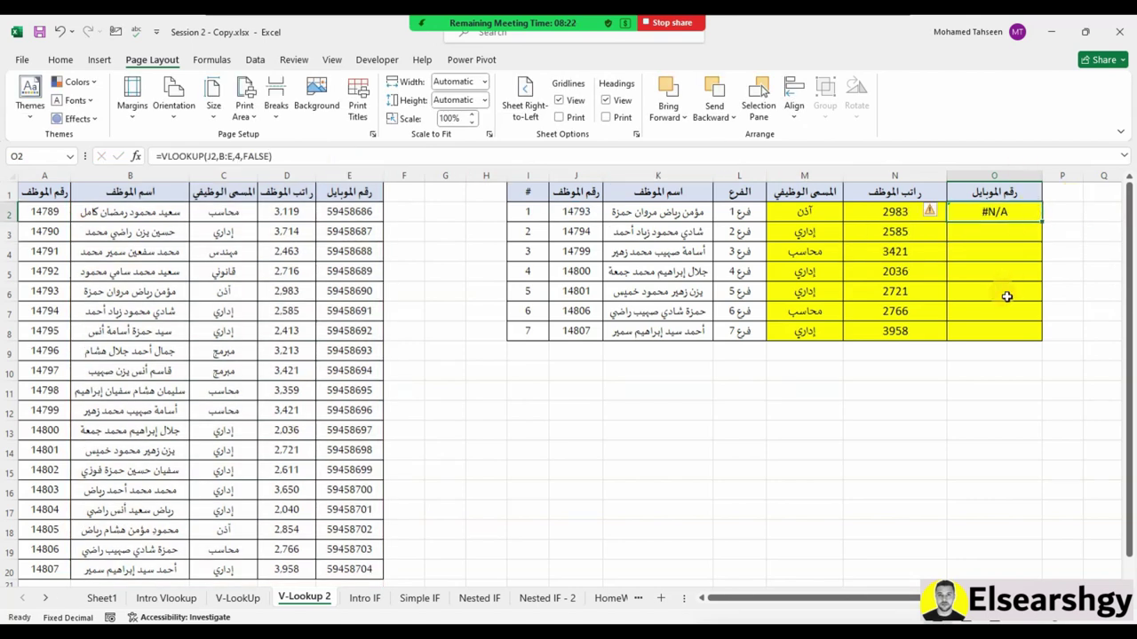
{"action": "type", "text": "=VLOOKUP("}
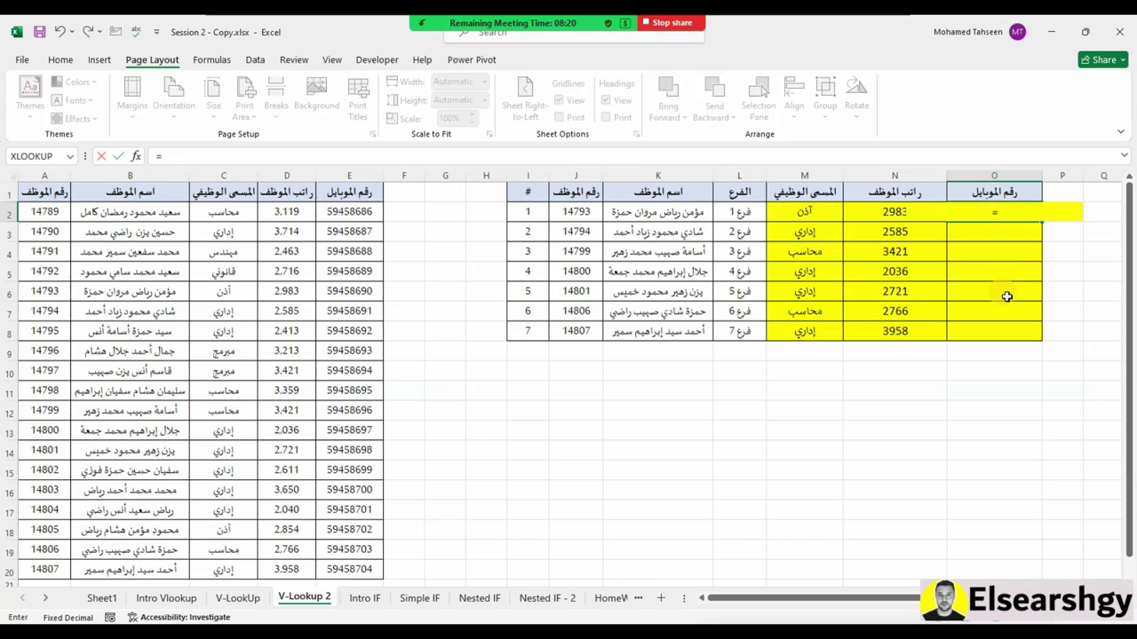
{"action": "left_click", "coordinate": [579, 213]}
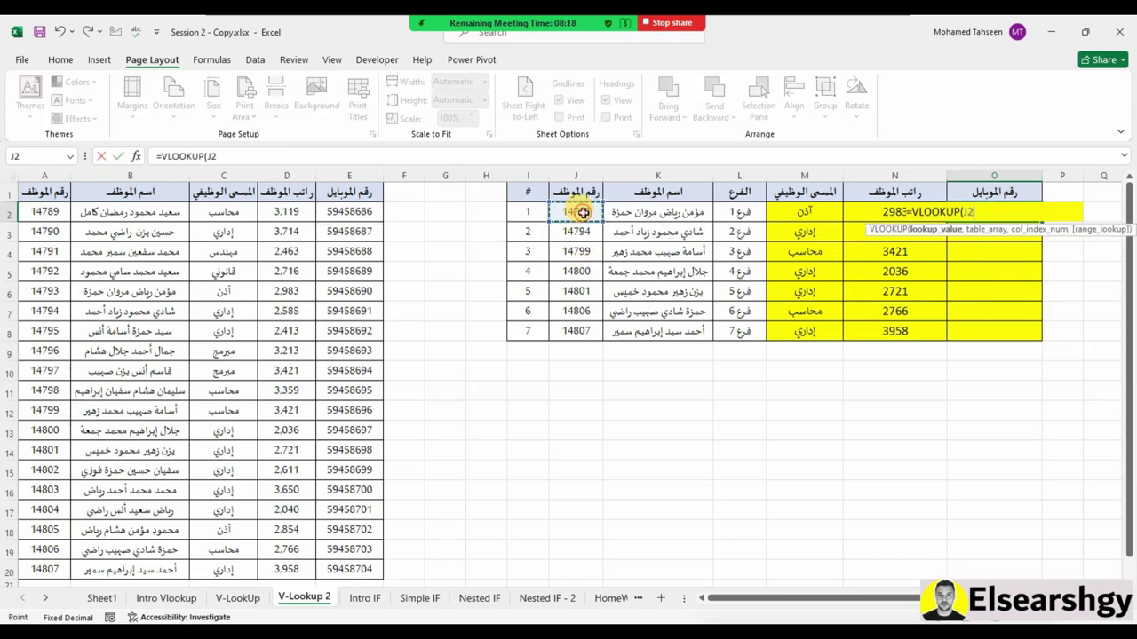
{"action": "type", "text": ",A:A"}
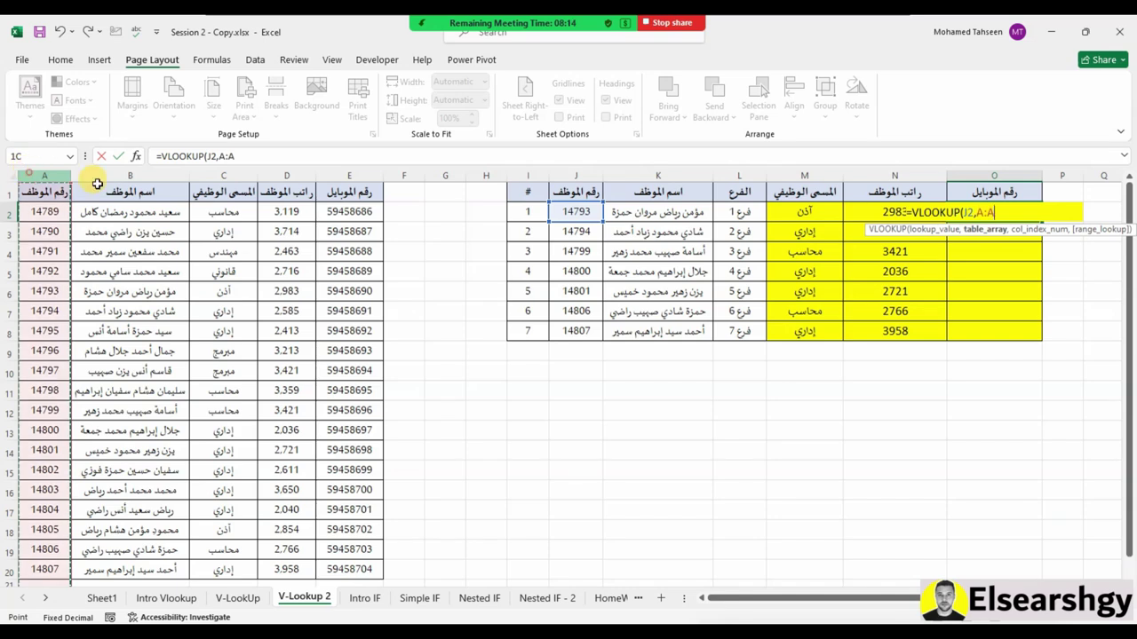
{"action": "left_click_drag", "start_coordinate": [40, 175], "coordinate": [346, 176]}
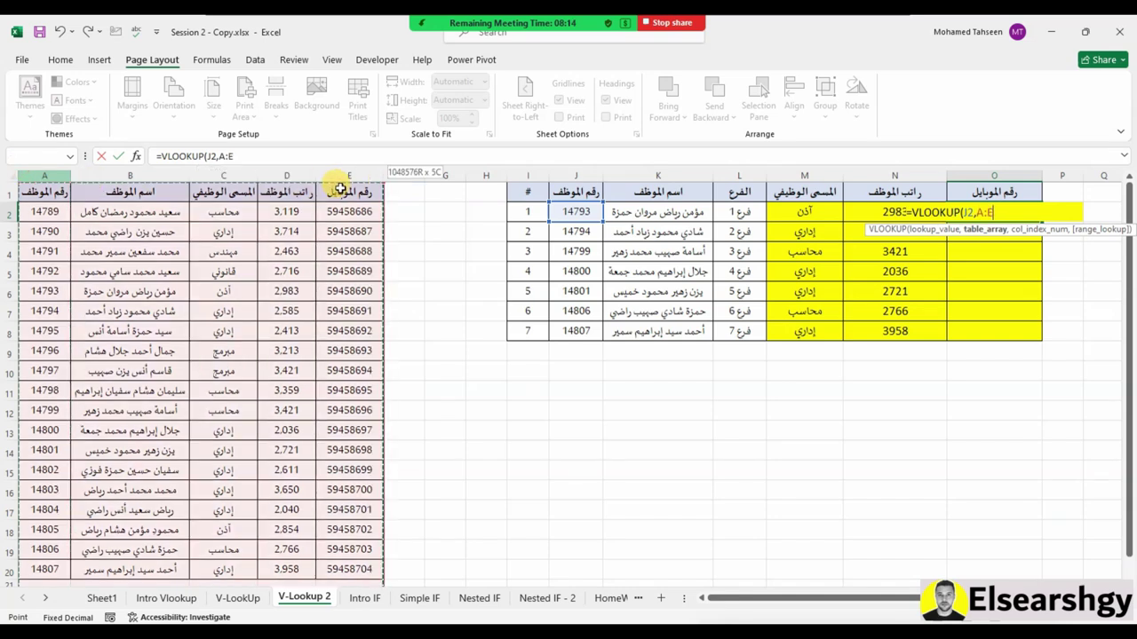
{"action": "type", "text": ",5,FALSE)"}
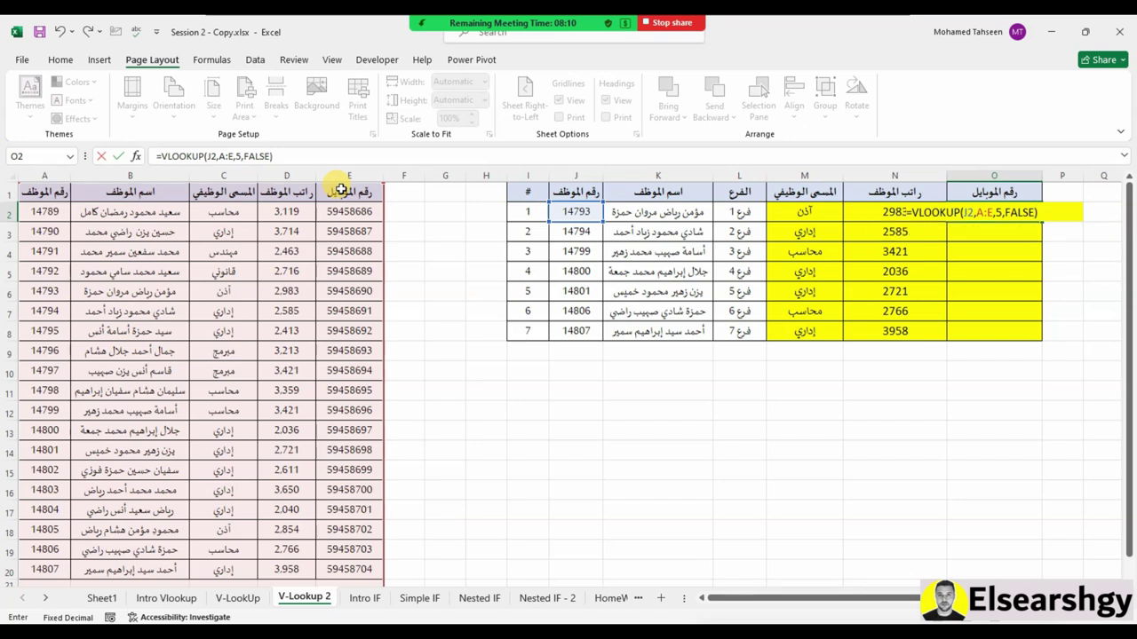
{"action": "key", "text": "ctrl+Return"}
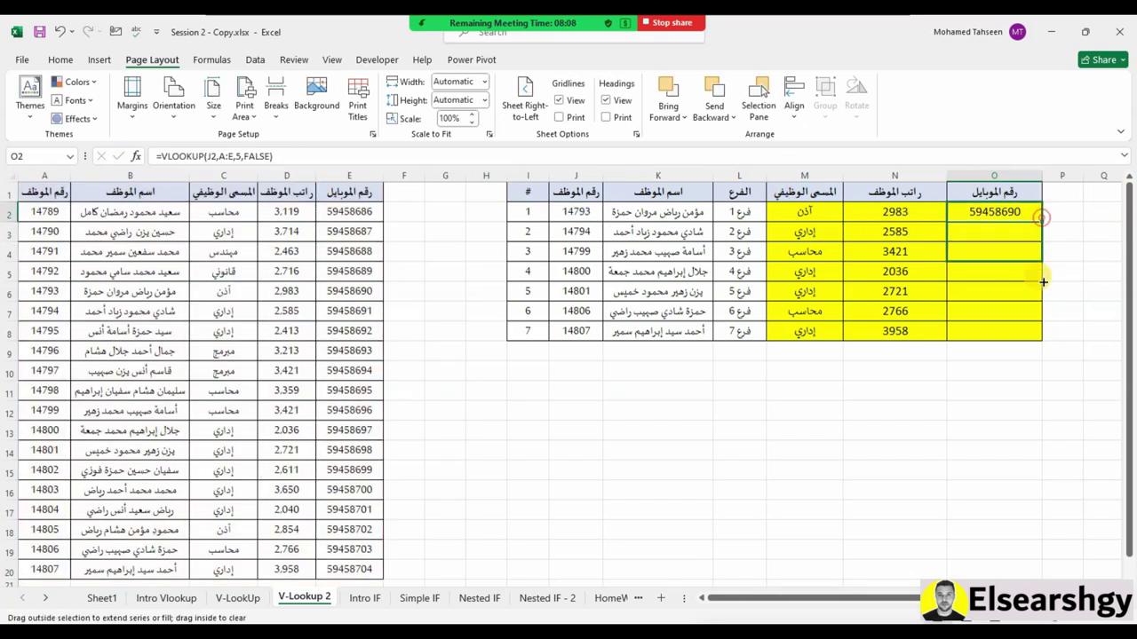
{"action": "left_click_drag", "start_coordinate": [1041, 217], "coordinate": [1041, 333]}
{"action": "left_click", "coordinate": [968, 384]}
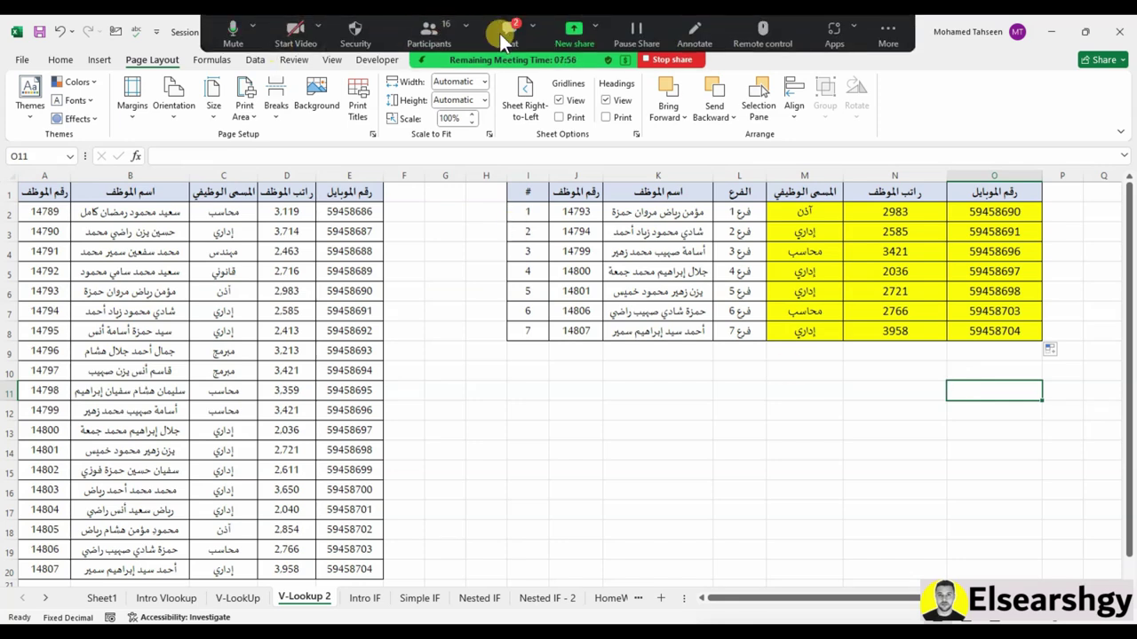
{"action": "left_click", "coordinate": [503, 39]}
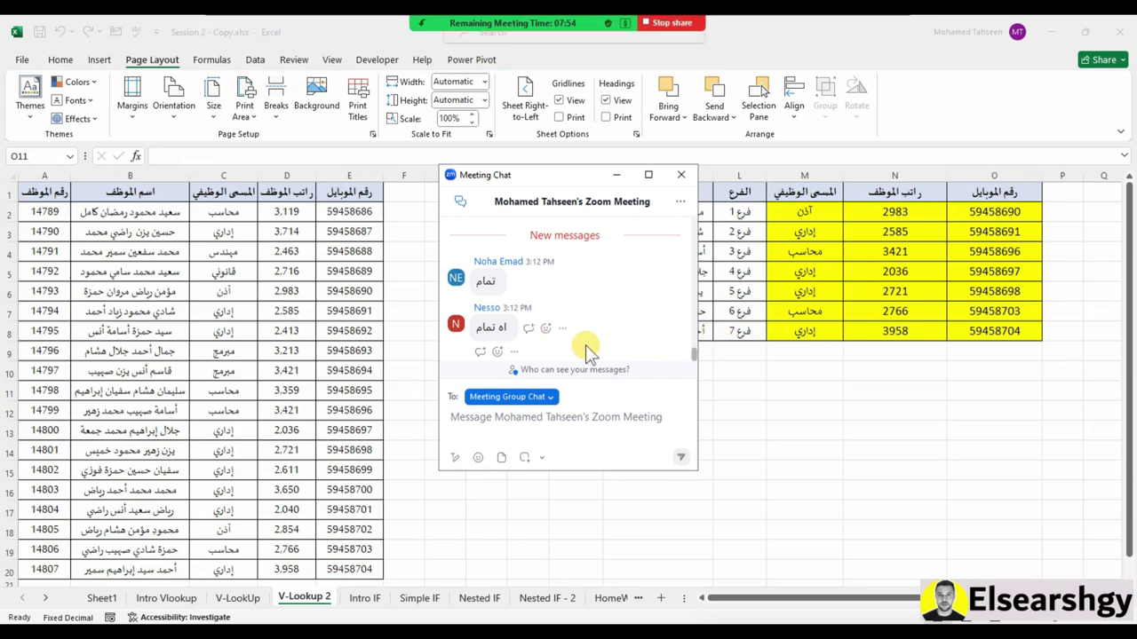
{"action": "left_click", "coordinate": [684, 175]}
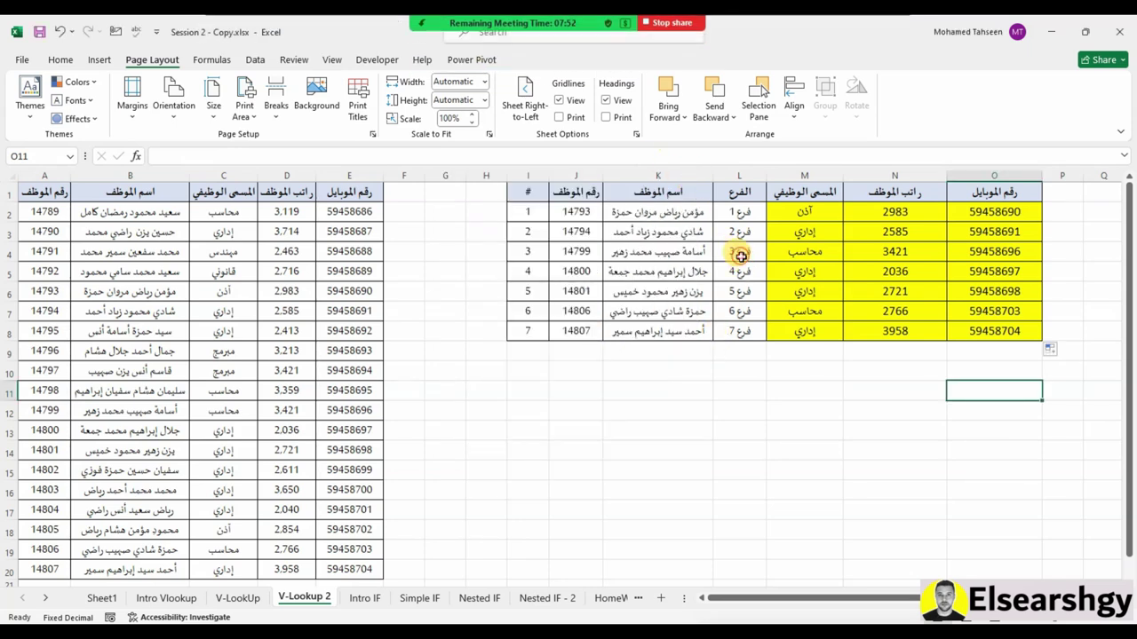
{"action": "left_click", "coordinate": [646, 348]}
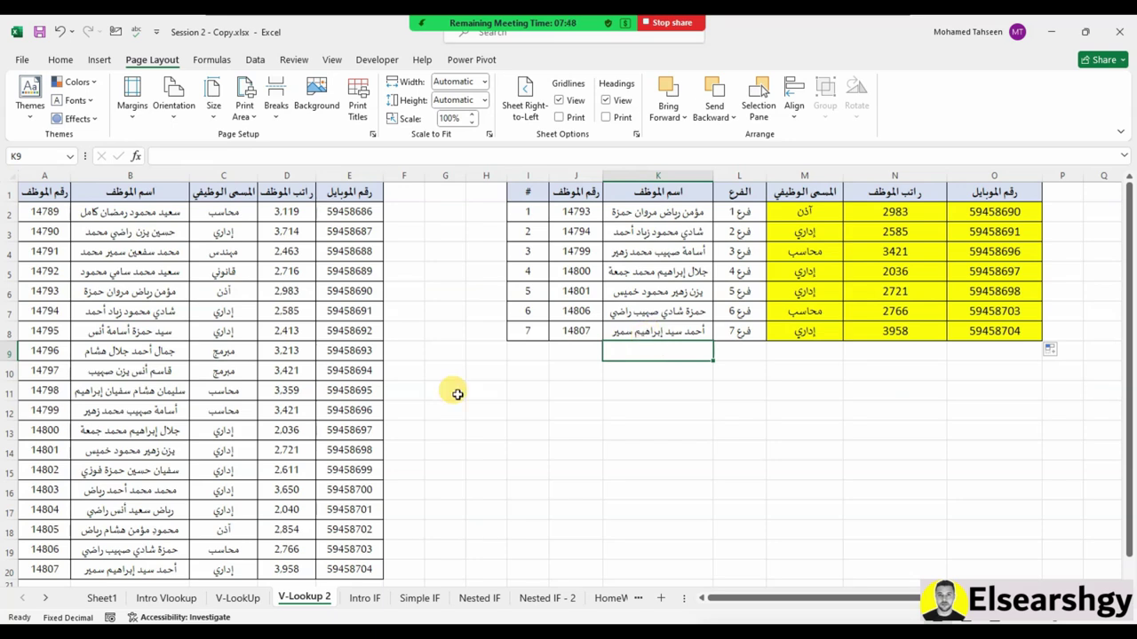
{"action": "left_click", "coordinate": [509, 31]}
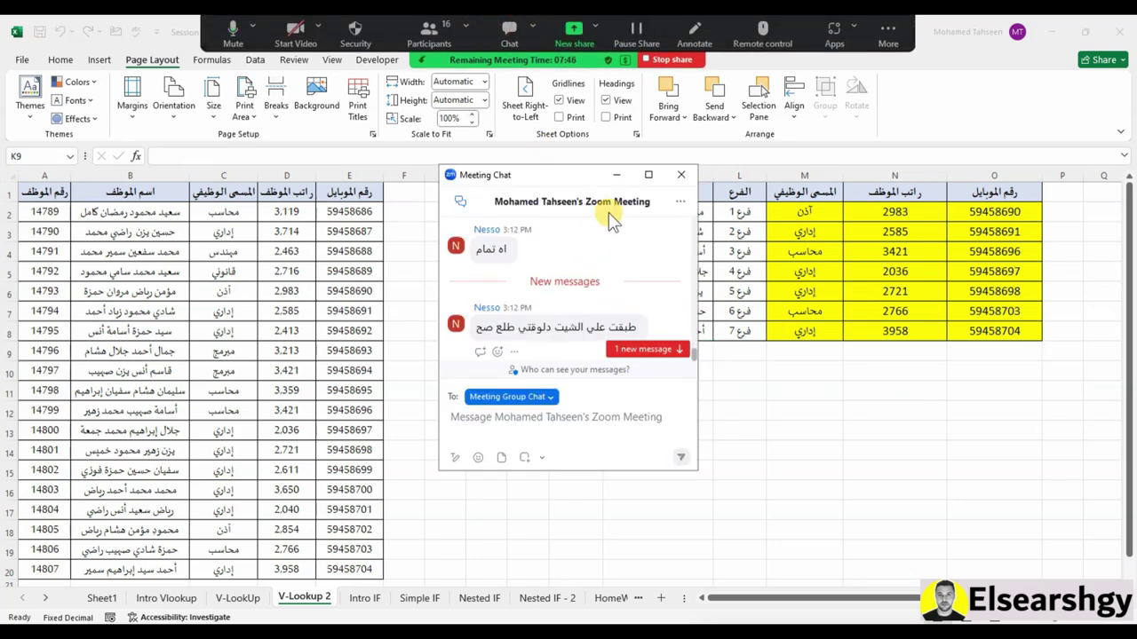
{"action": "left_click", "coordinate": [683, 178]}
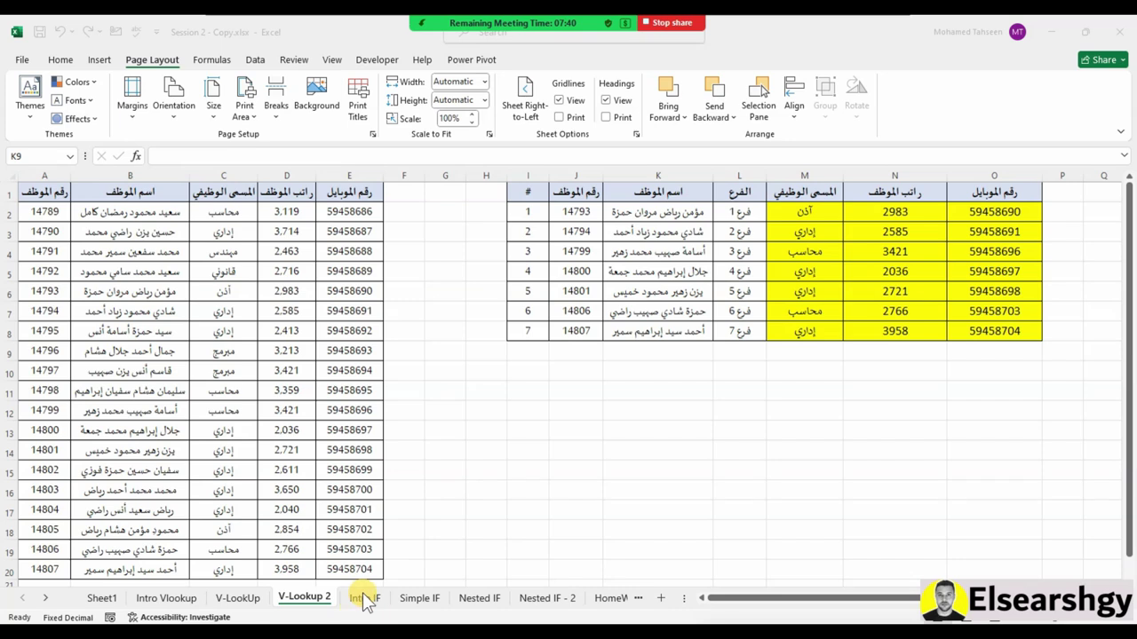
{"action": "left_click", "coordinate": [438, 453]}
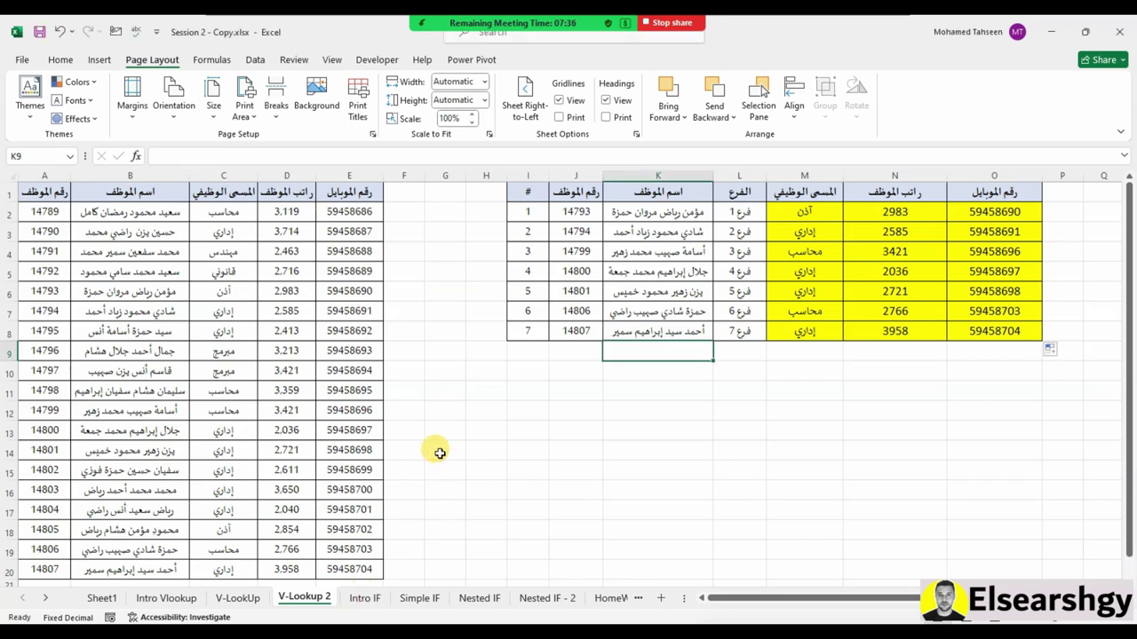
{"action": "left_click", "coordinate": [38, 32]}
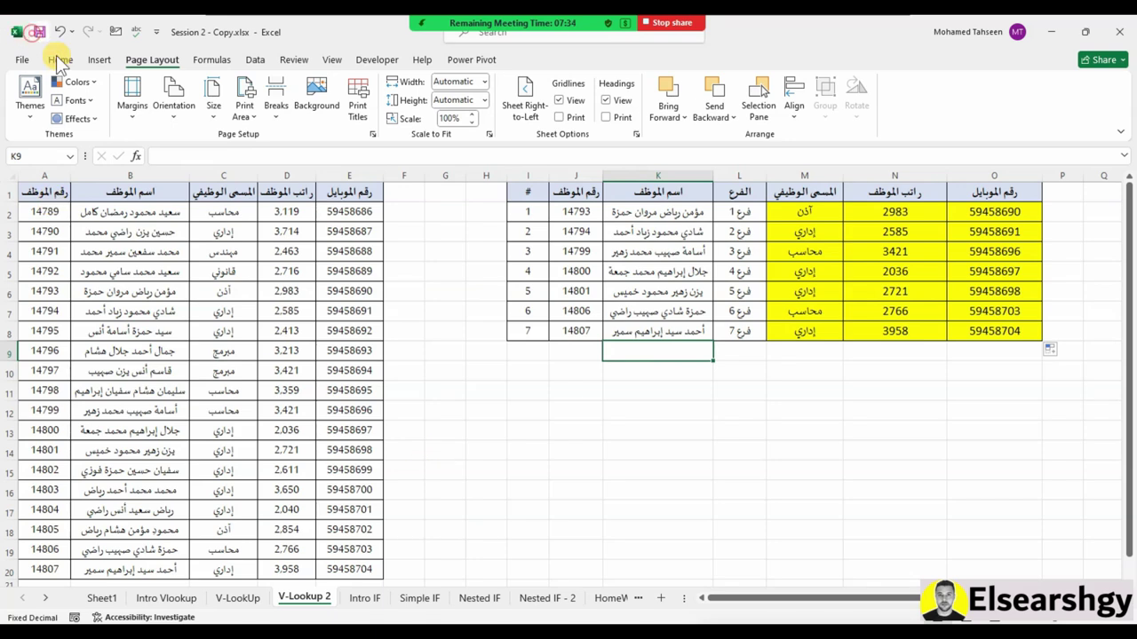
{"action": "left_click", "coordinate": [497, 475]}
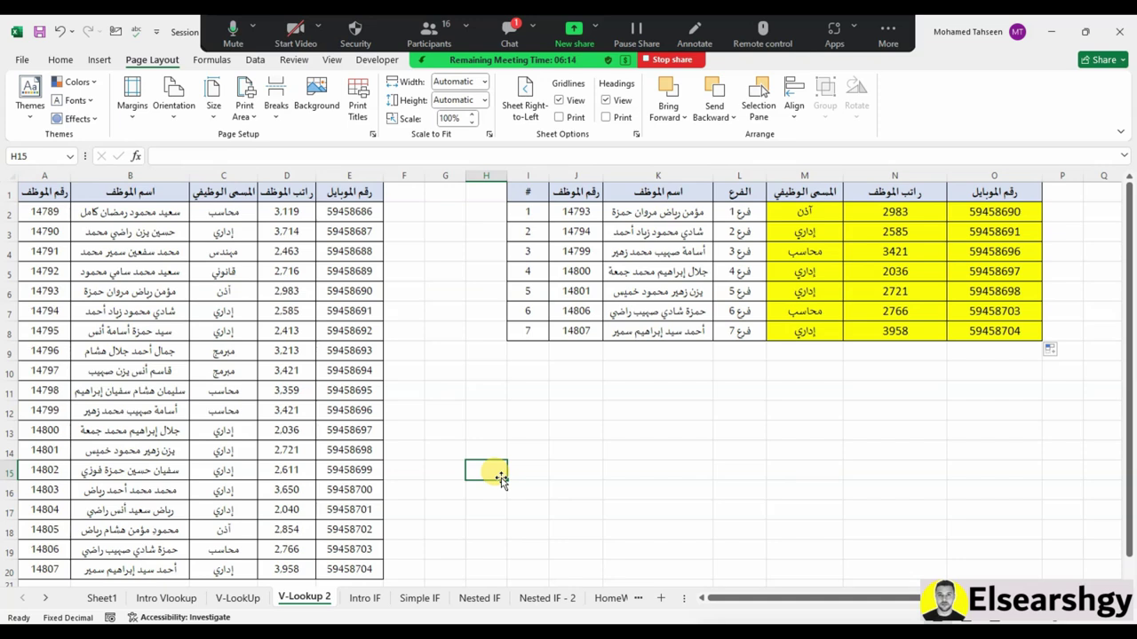
{"action": "left_click", "coordinate": [505, 36]}
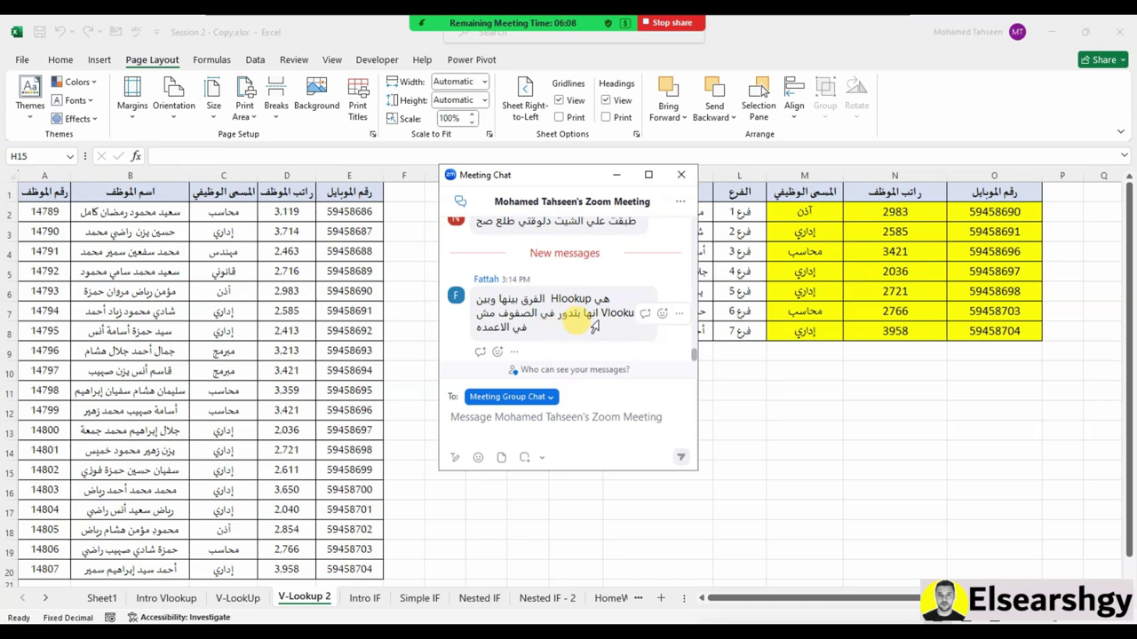
{"action": "left_click", "coordinate": [681, 175]}
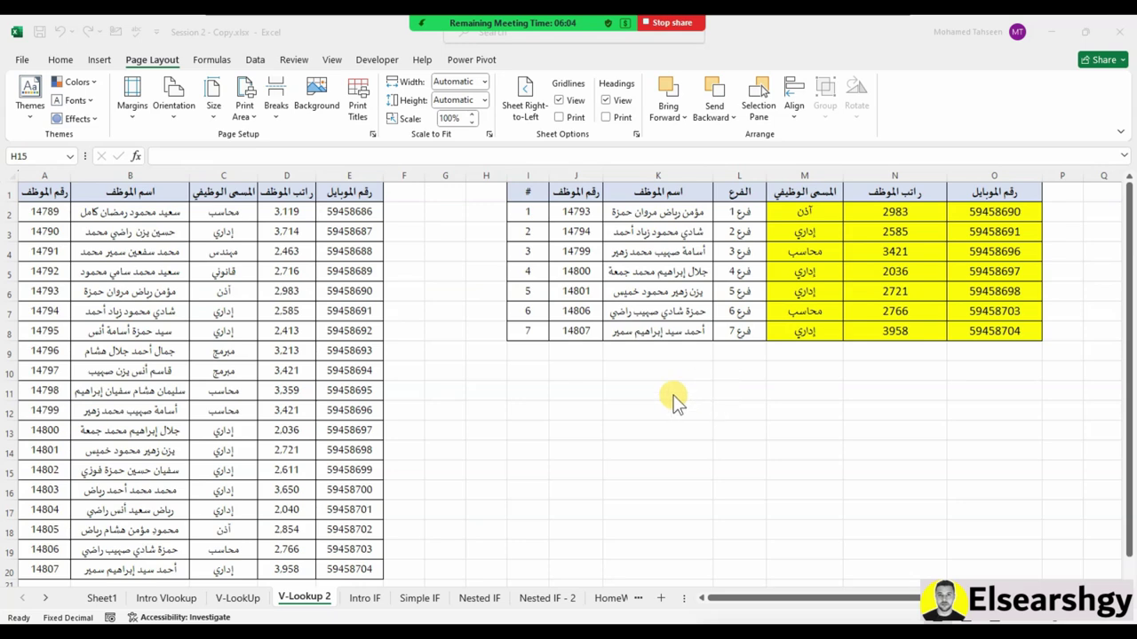
Go to the Intro IF sheet, scroll to the top, and select the IF description paragraph
{"action": "left_click", "coordinate": [360, 601]}
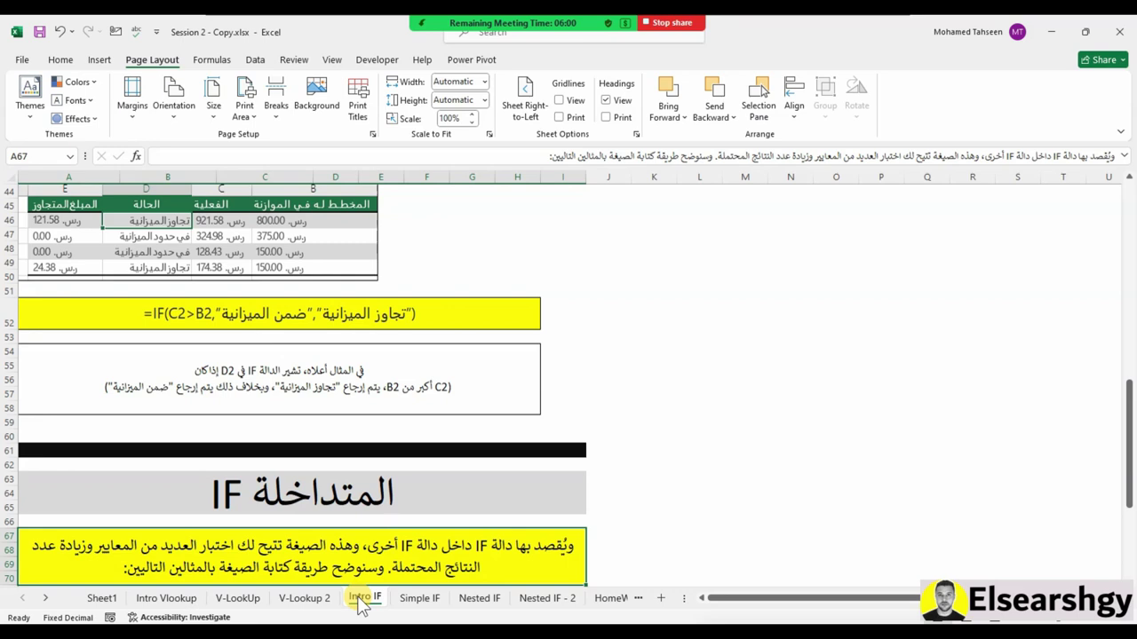
{"action": "scroll", "coordinate": [578, 421], "scroll_direction": "up", "scroll_amount": 5}
{"action": "scroll", "coordinate": [578, 421], "scroll_direction": "up", "scroll_amount": 5}
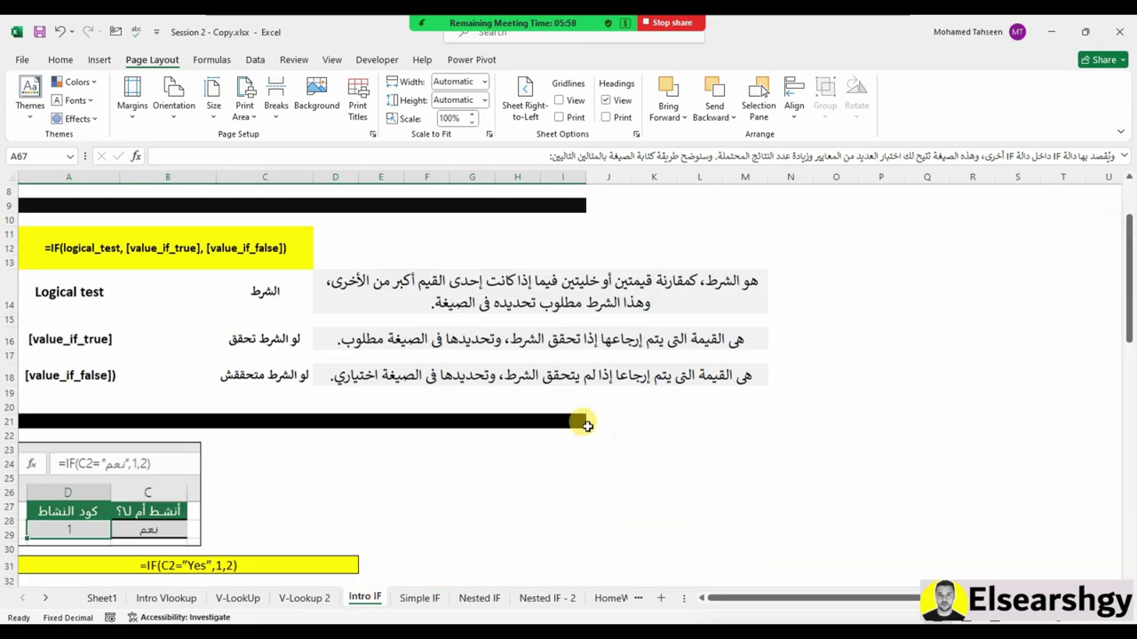
{"action": "scroll", "coordinate": [578, 304], "scroll_direction": "up", "scroll_amount": 5}
{"action": "left_click", "coordinate": [601, 269]}
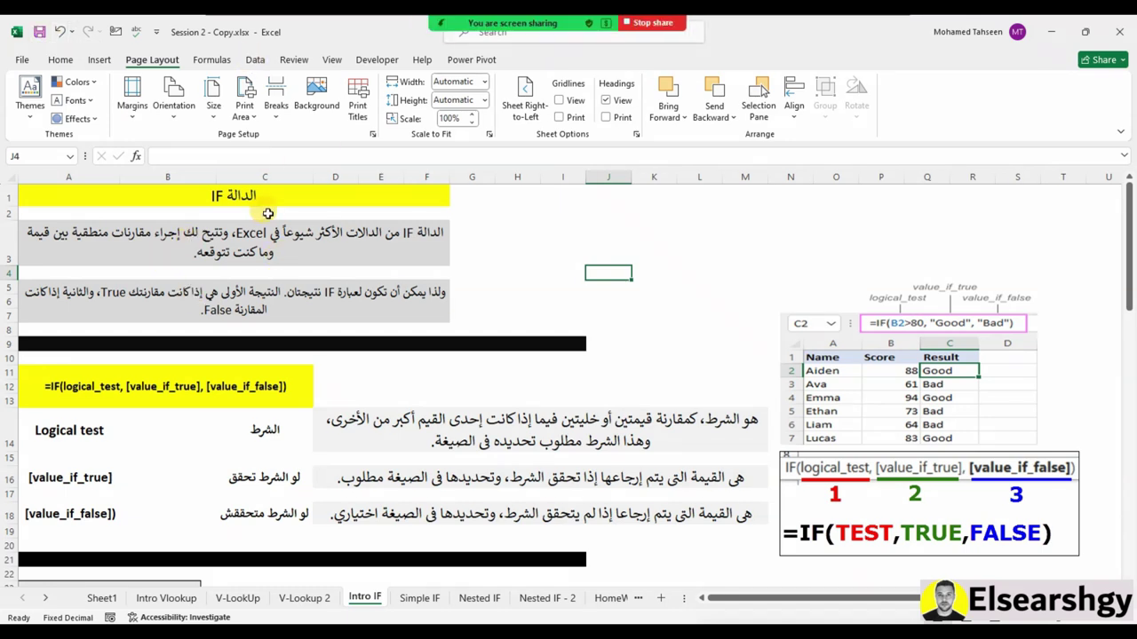
{"action": "left_click", "coordinate": [379, 254]}
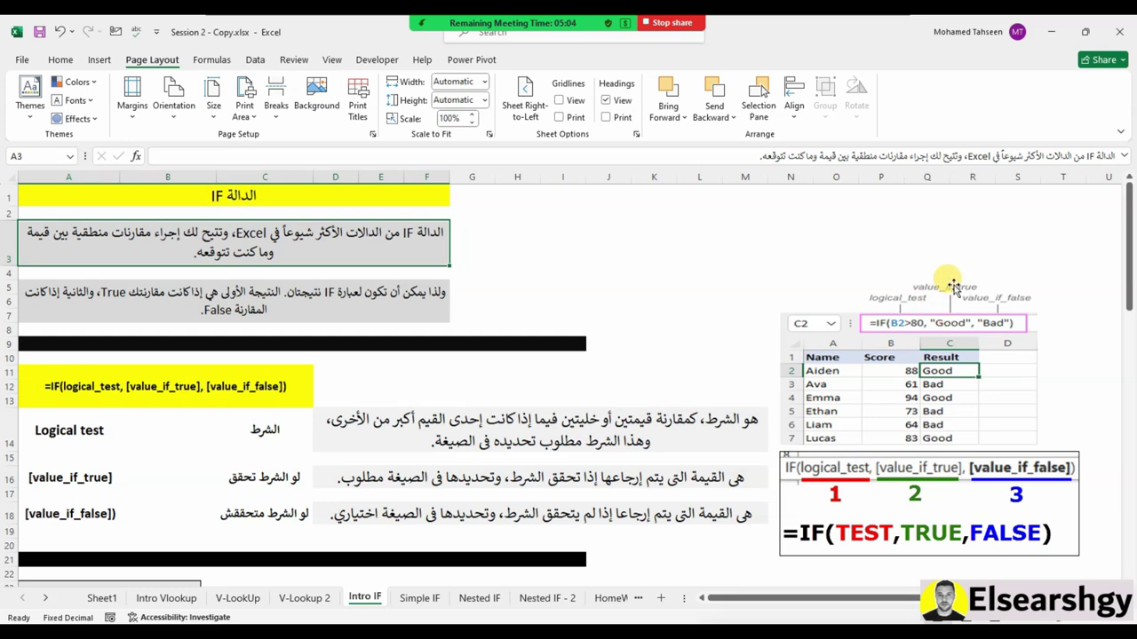
{"action": "scroll", "coordinate": [323, 374], "scroll_direction": "down", "scroll_amount": 1}
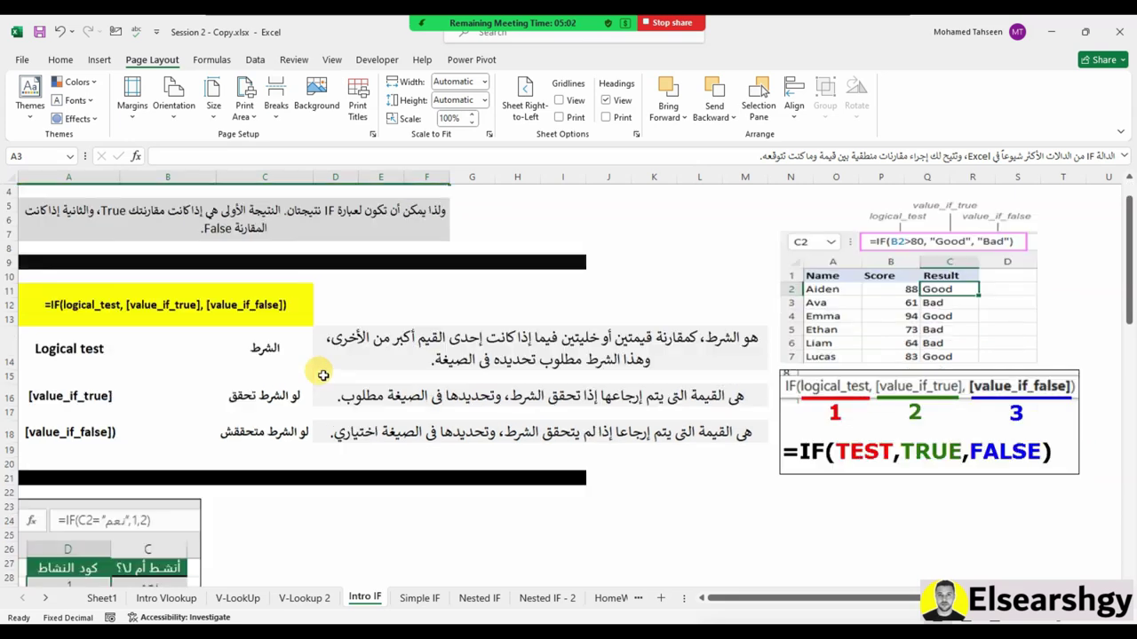
{"action": "left_click", "coordinate": [77, 315]}
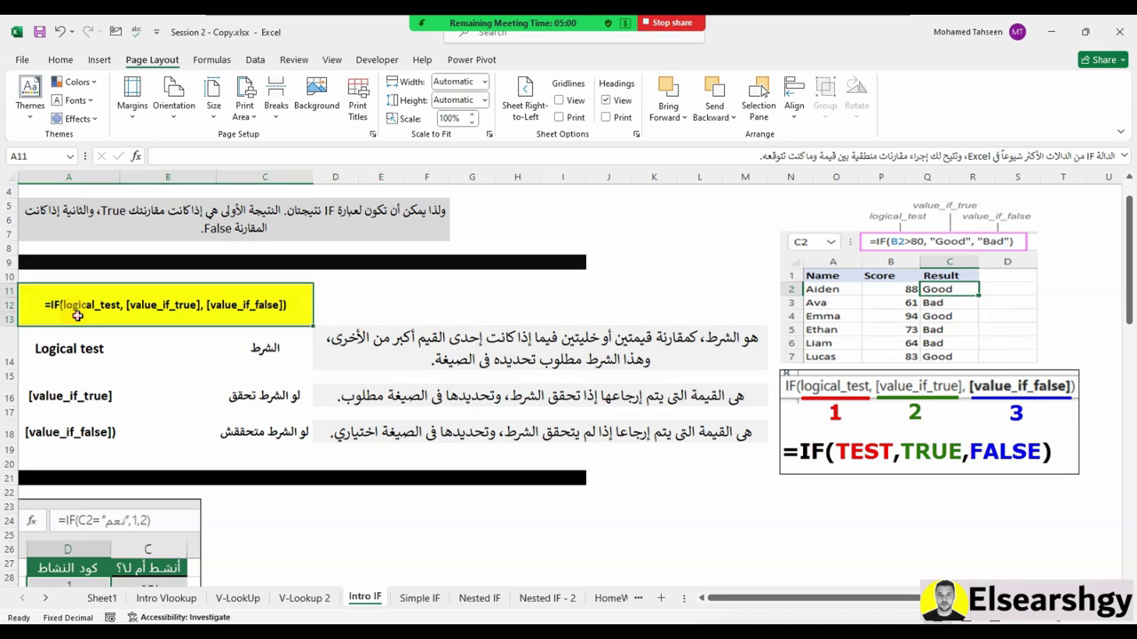
{"action": "left_click", "coordinate": [40, 350]}
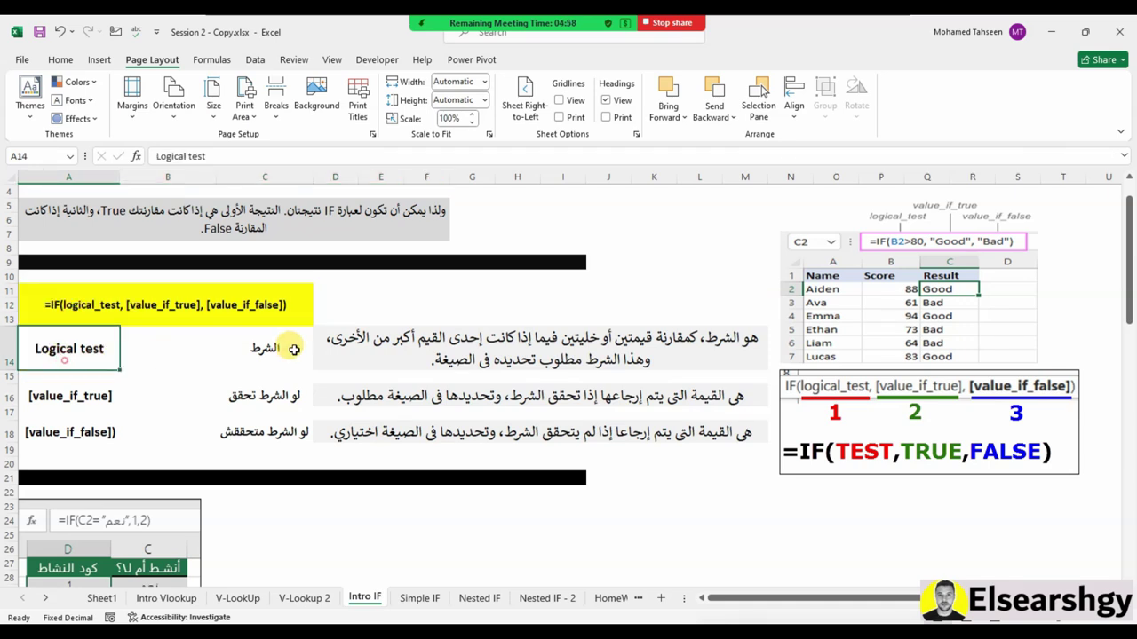
{"action": "left_click", "coordinate": [249, 350]}
{"action": "mouse_move", "coordinate": [565, 24]}
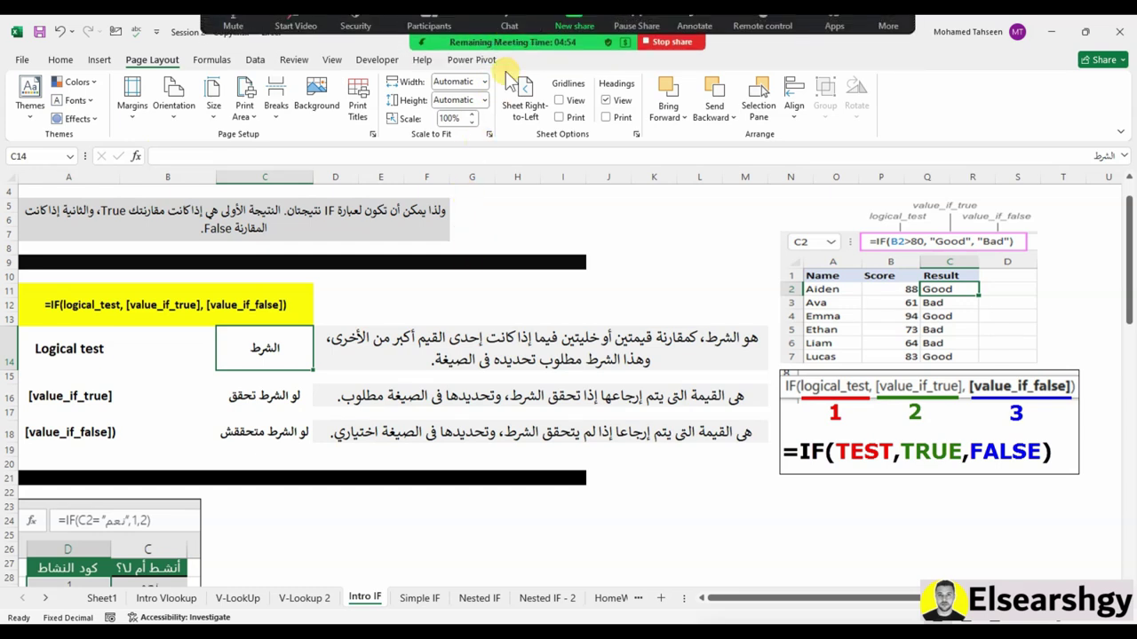
{"action": "left_click", "coordinate": [429, 19]}
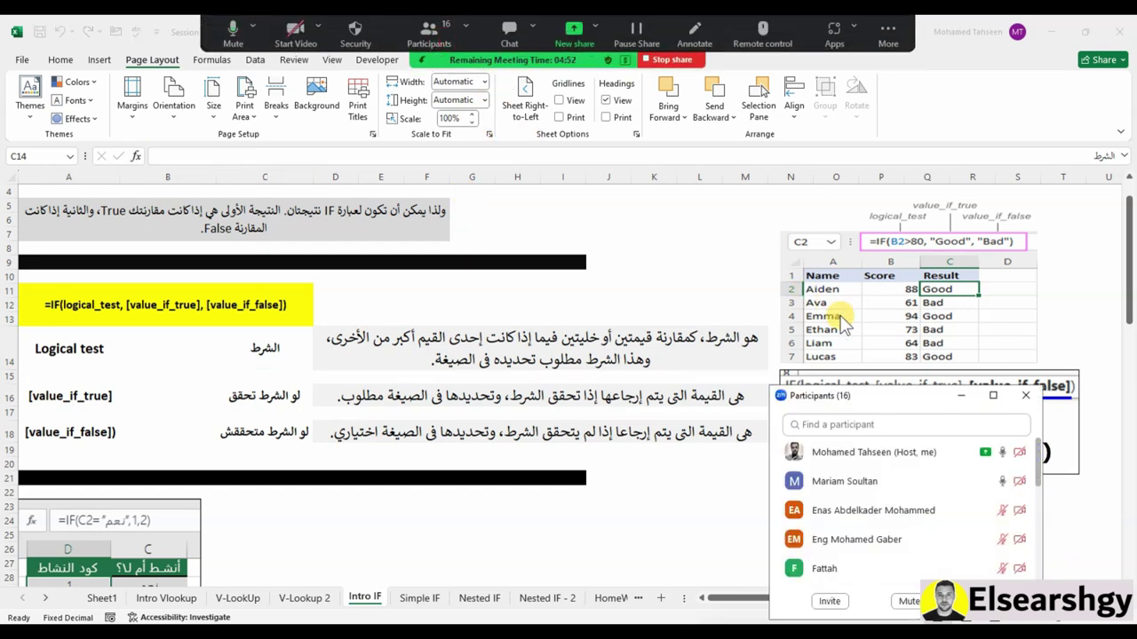
{"action": "left_click", "coordinate": [1026, 397]}
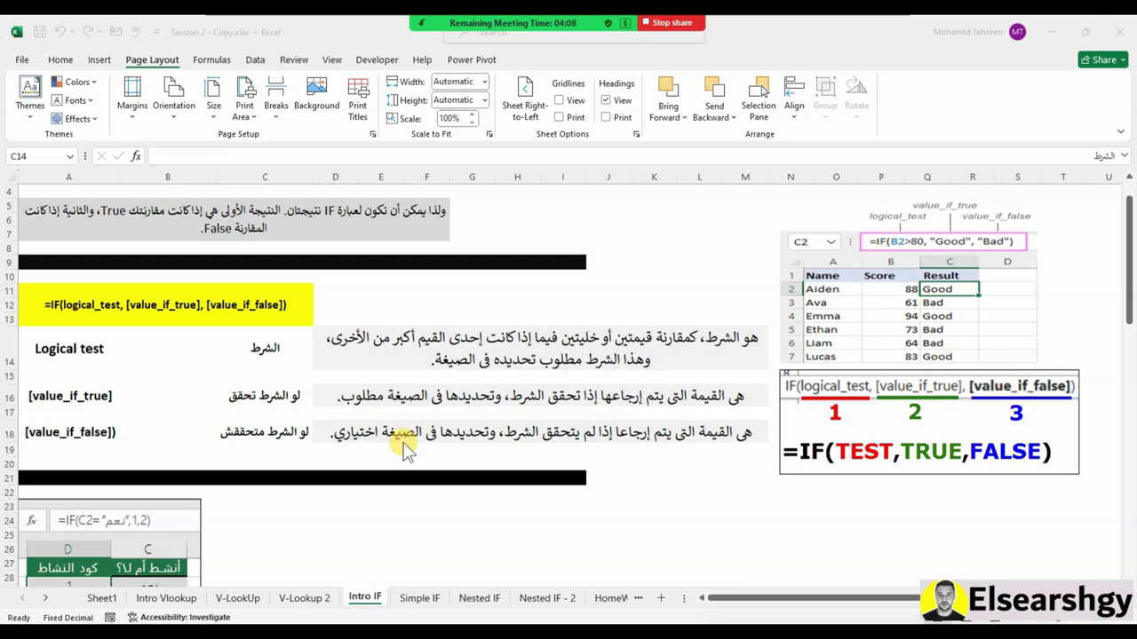
{"action": "scroll", "coordinate": [400, 480], "scroll_direction": "down", "scroll_amount": 1}
{"action": "scroll", "coordinate": [409, 480], "scroll_direction": "down", "scroll_amount": 3}
{"action": "scroll", "coordinate": [409, 480], "scroll_direction": "up", "scroll_amount": 3}
{"action": "scroll", "coordinate": [408, 480], "scroll_direction": "down", "scroll_amount": 2}
{"action": "scroll", "coordinate": [412, 484], "scroll_direction": "down", "scroll_amount": 2}
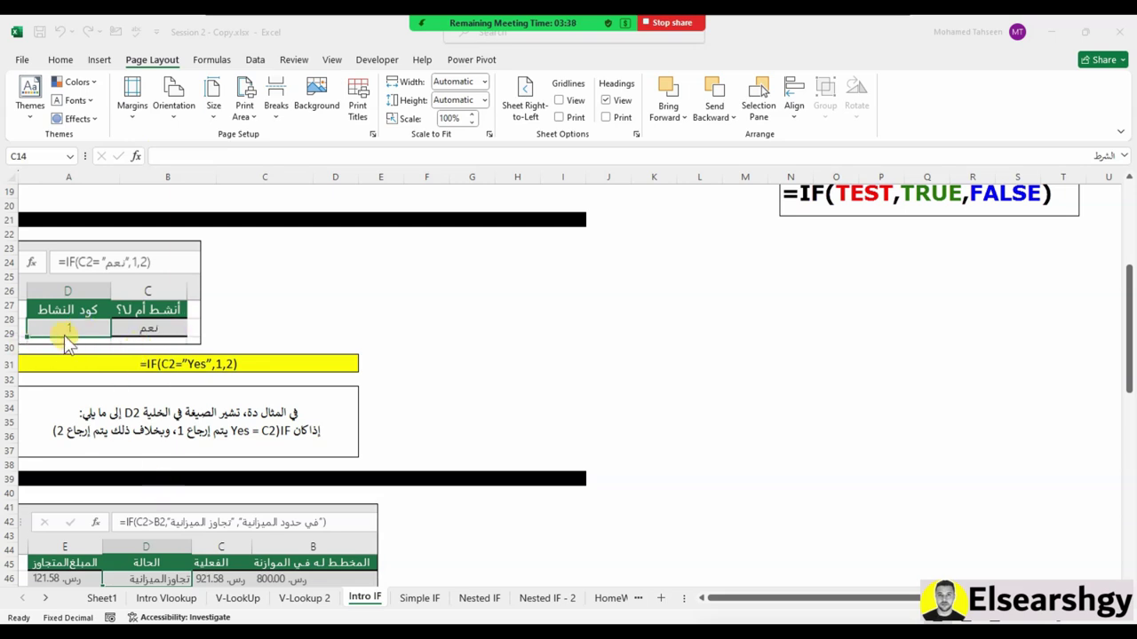
{"action": "scroll", "coordinate": [165, 364], "scroll_direction": "down", "scroll_amount": 2}
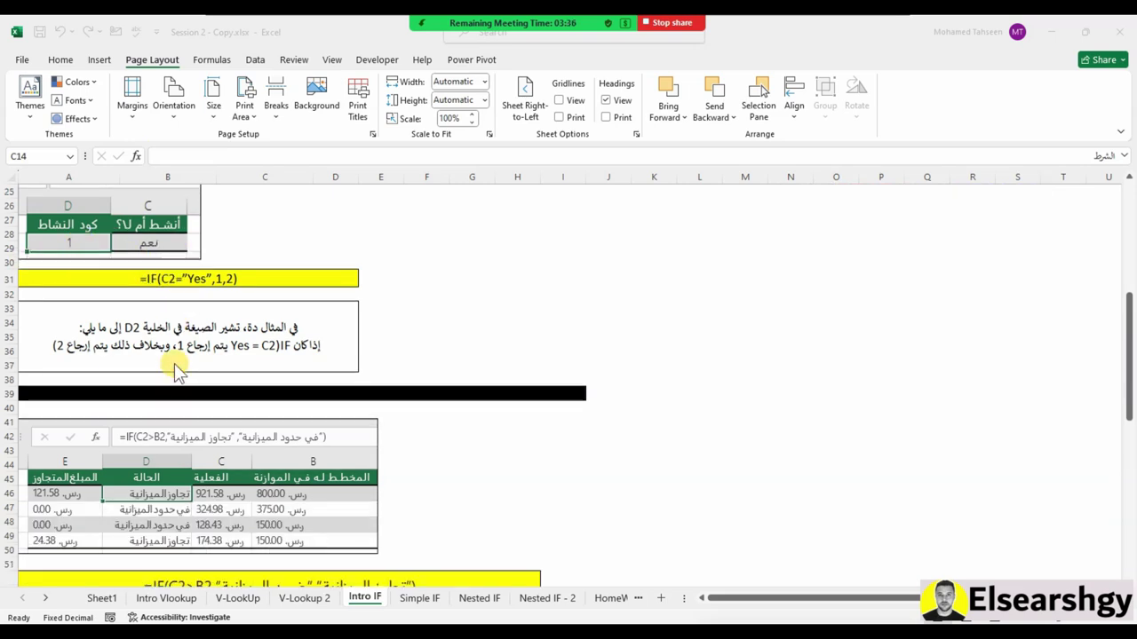
{"action": "scroll", "coordinate": [174, 363], "scroll_direction": "down", "scroll_amount": 2}
{"action": "scroll", "coordinate": [174, 363], "scroll_direction": "down", "scroll_amount": 1}
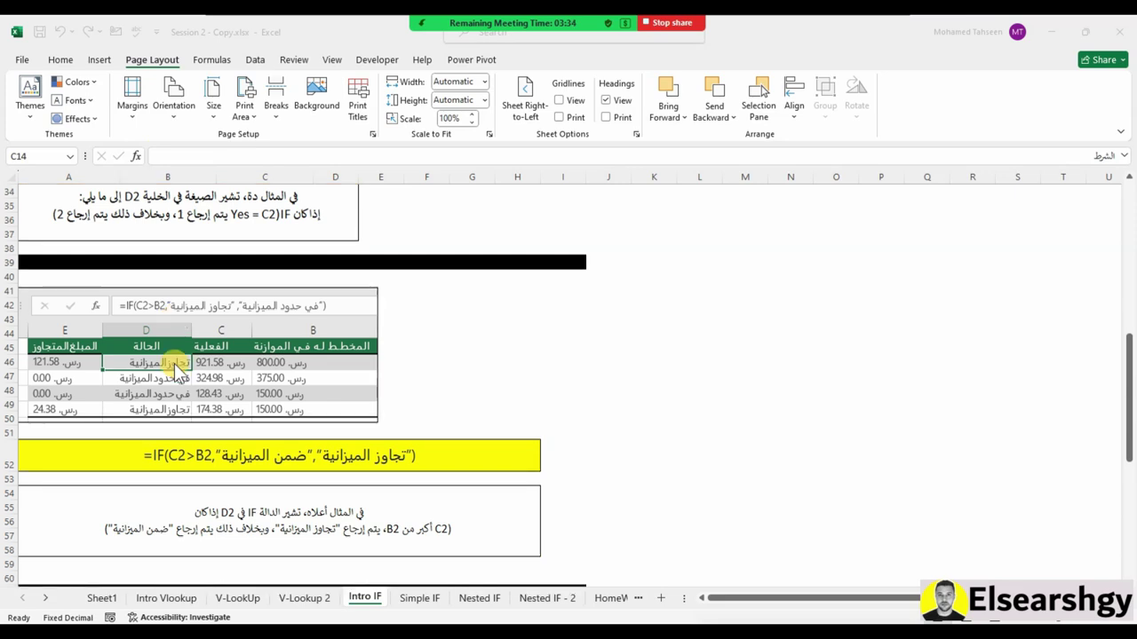
{"action": "scroll", "coordinate": [174, 364], "scroll_direction": "down", "scroll_amount": 1}
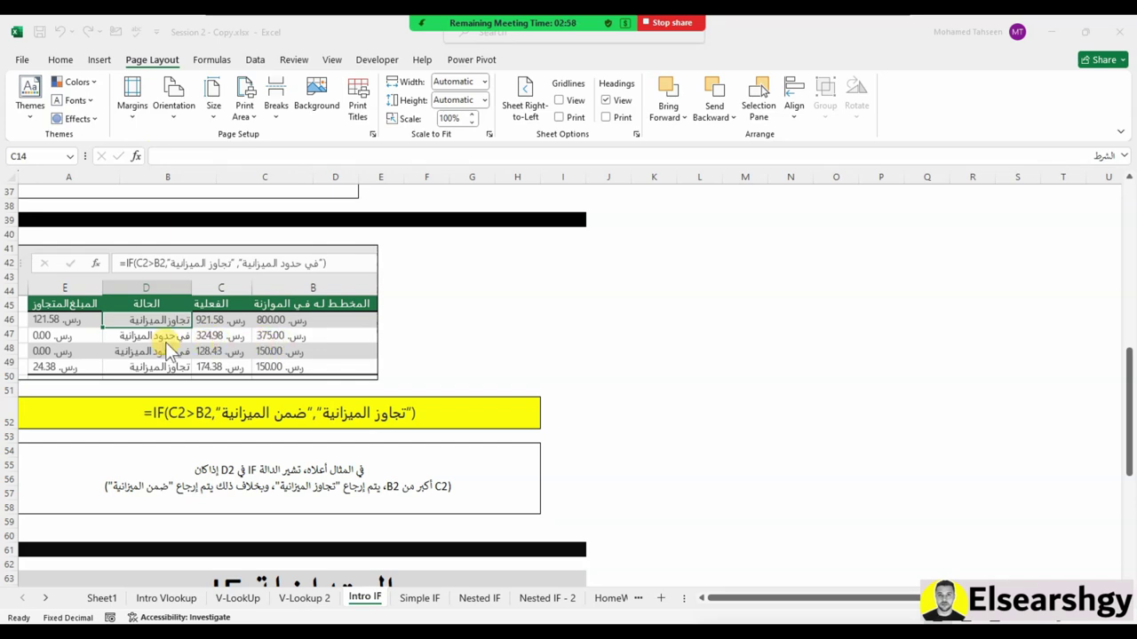
{"action": "scroll", "coordinate": [329, 373], "scroll_direction": "down", "scroll_amount": 1}
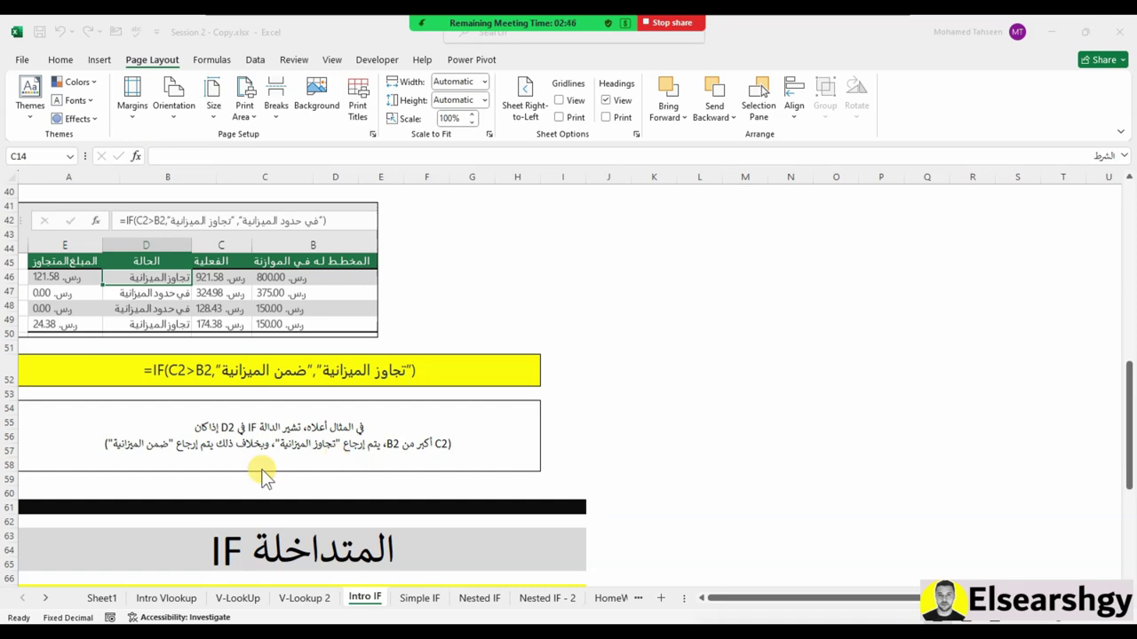
{"action": "scroll", "coordinate": [156, 446], "scroll_direction": "down", "scroll_amount": 3}
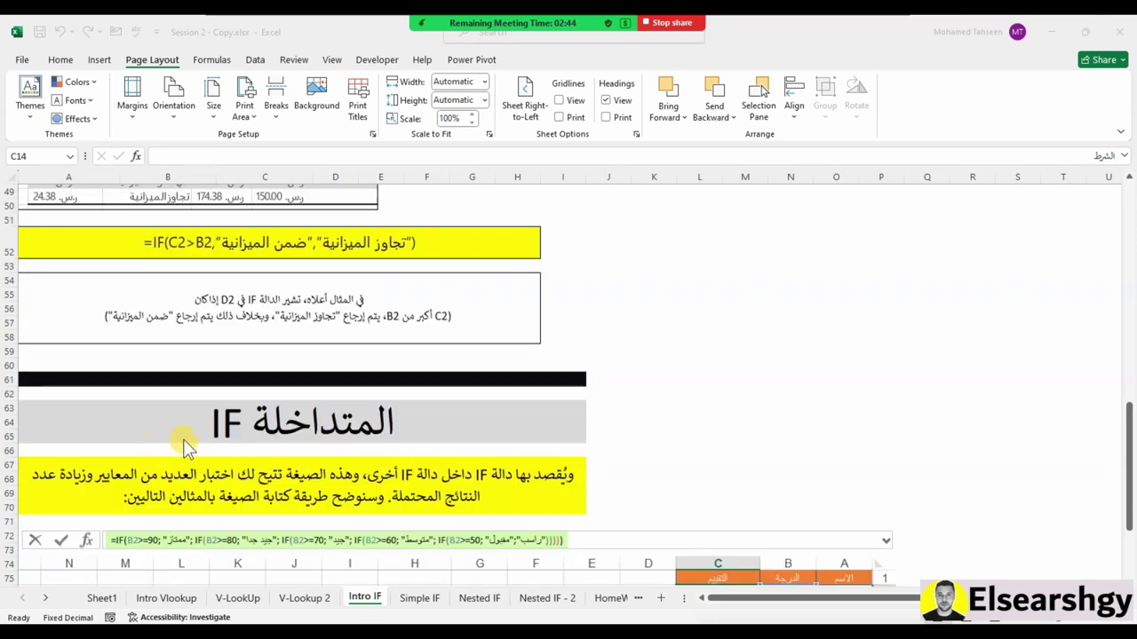
{"action": "scroll", "coordinate": [305, 402], "scroll_direction": "down", "scroll_amount": 4}
{"action": "scroll", "coordinate": [304, 404], "scroll_direction": "up", "scroll_amount": 7}
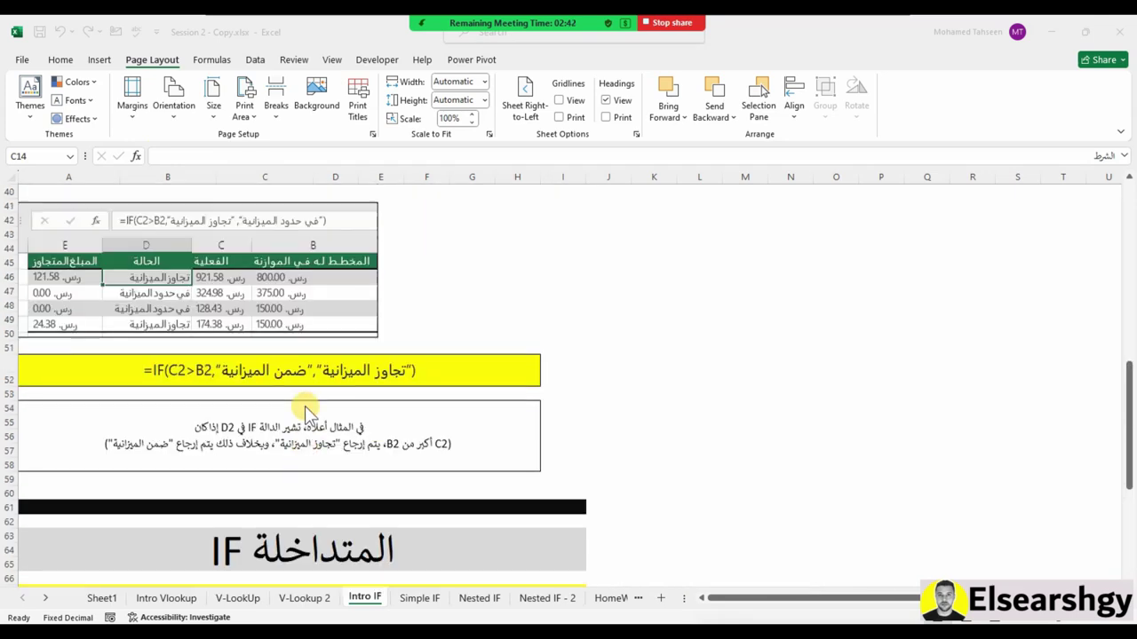
{"action": "scroll", "coordinate": [292, 407], "scroll_direction": "up", "scroll_amount": 3}
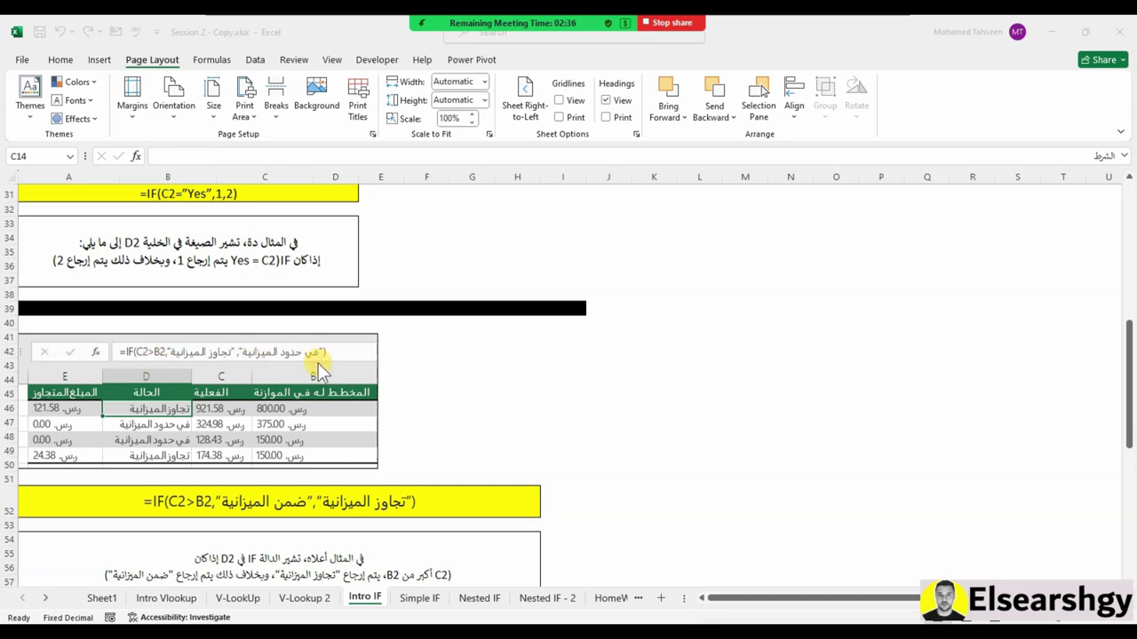
{"action": "scroll", "coordinate": [318, 363], "scroll_direction": "down", "scroll_amount": 3}
{"action": "scroll", "coordinate": [318, 364], "scroll_direction": "down", "scroll_amount": 3}
{"action": "scroll", "coordinate": [319, 366], "scroll_direction": "down", "scroll_amount": 2}
{"action": "scroll", "coordinate": [320, 366], "scroll_direction": "down", "scroll_amount": 1}
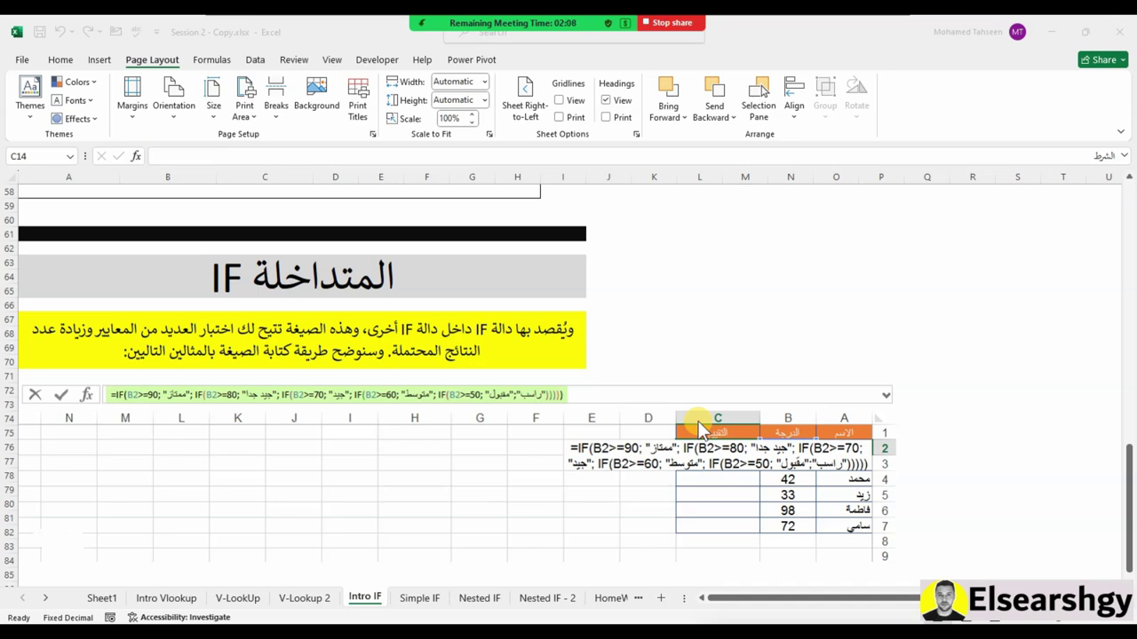
On the Simple IF sheet, give B2:B5 Comma Style with no decimals, then check stored values
{"action": "left_click", "coordinate": [426, 604]}
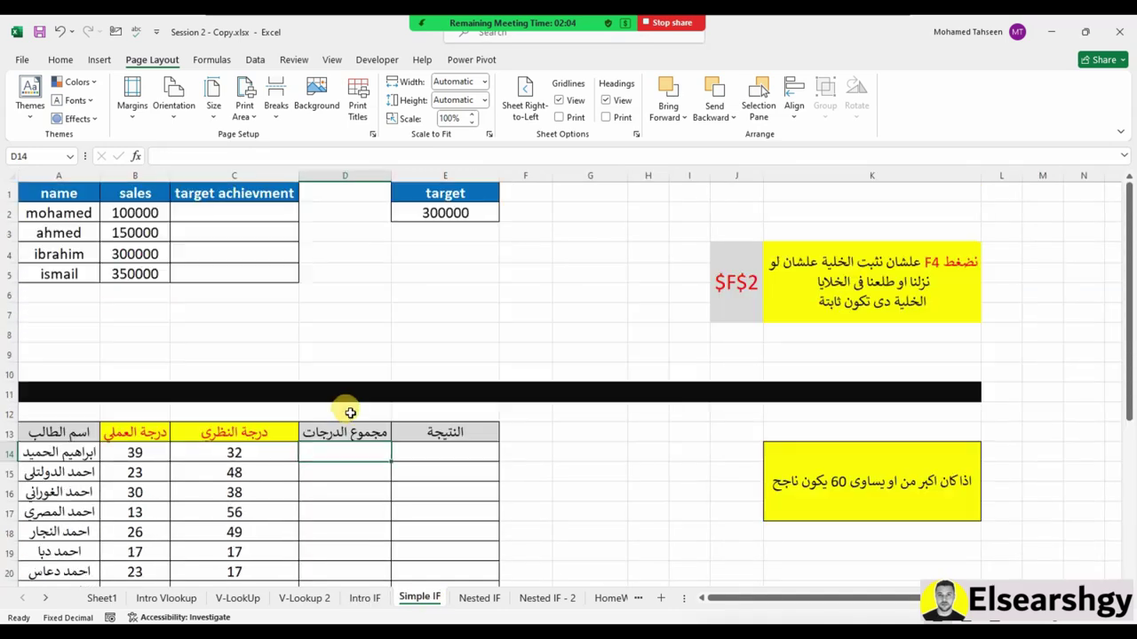
{"action": "left_click", "coordinate": [504, 286]}
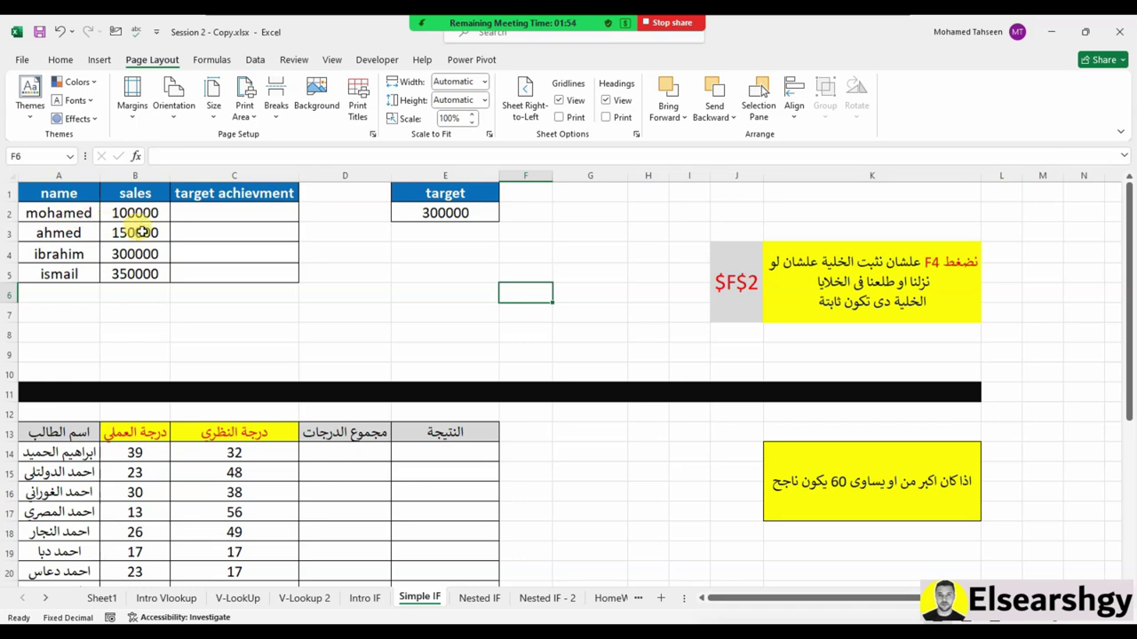
{"action": "left_click_drag", "start_coordinate": [160, 214], "coordinate": [150, 272]}
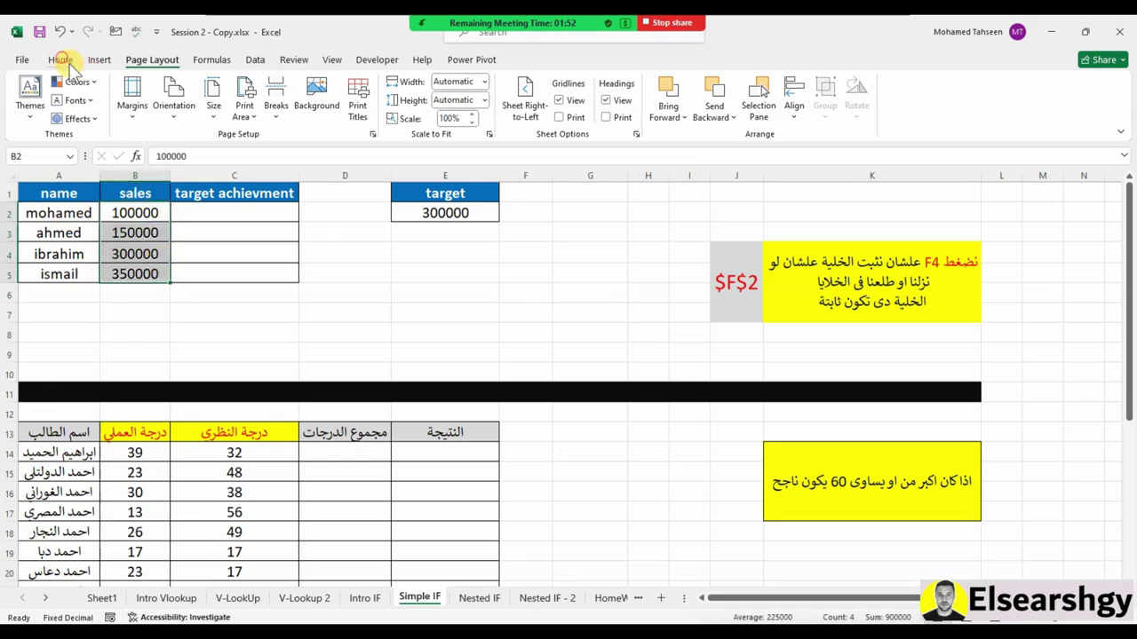
{"action": "left_click", "coordinate": [60, 59]}
{"action": "left_click", "coordinate": [592, 109]}
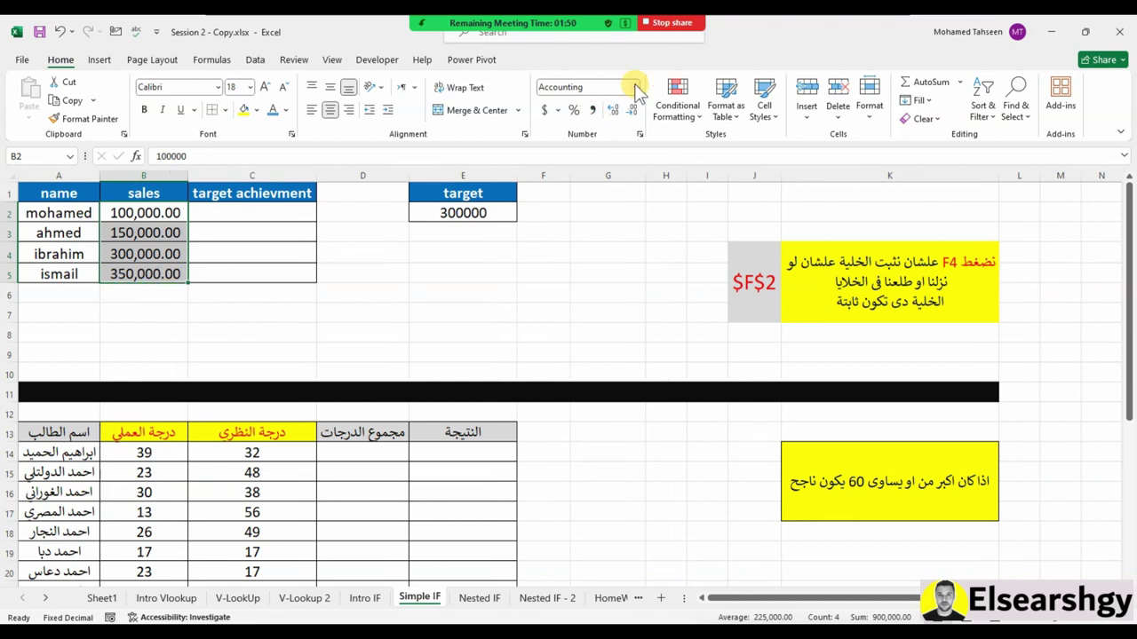
{"action": "left_click", "coordinate": [613, 109]}
{"action": "left_click", "coordinate": [613, 109]}
{"action": "left_click", "coordinate": [138, 312]}
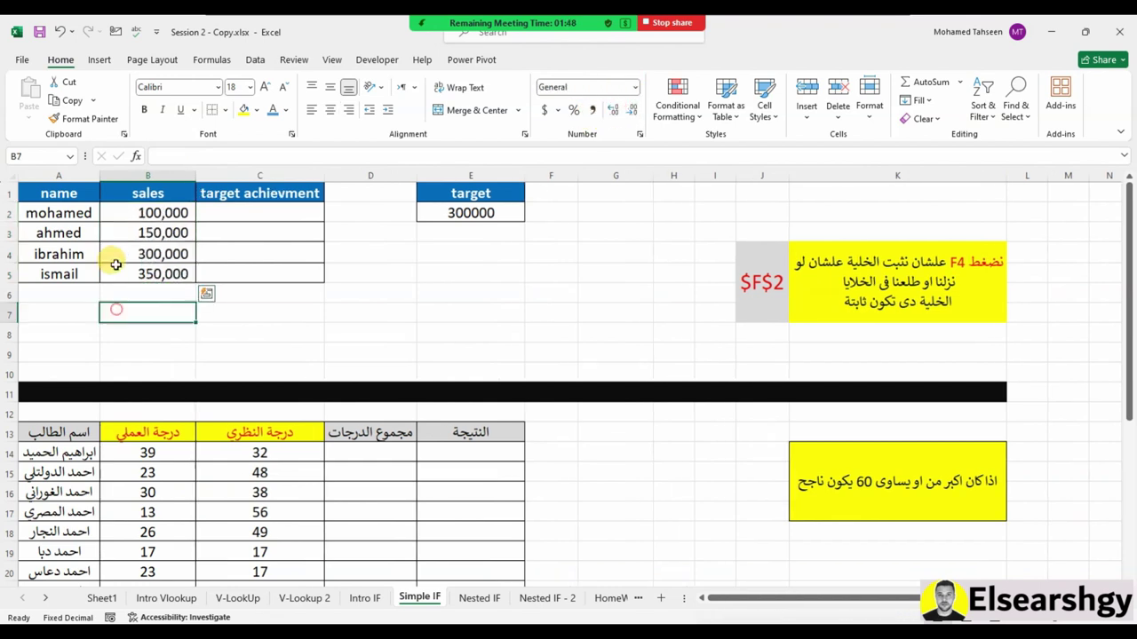
{"action": "left_click", "coordinate": [163, 214]}
{"action": "left_click", "coordinate": [71, 233]}
{"action": "left_click", "coordinate": [169, 234]}
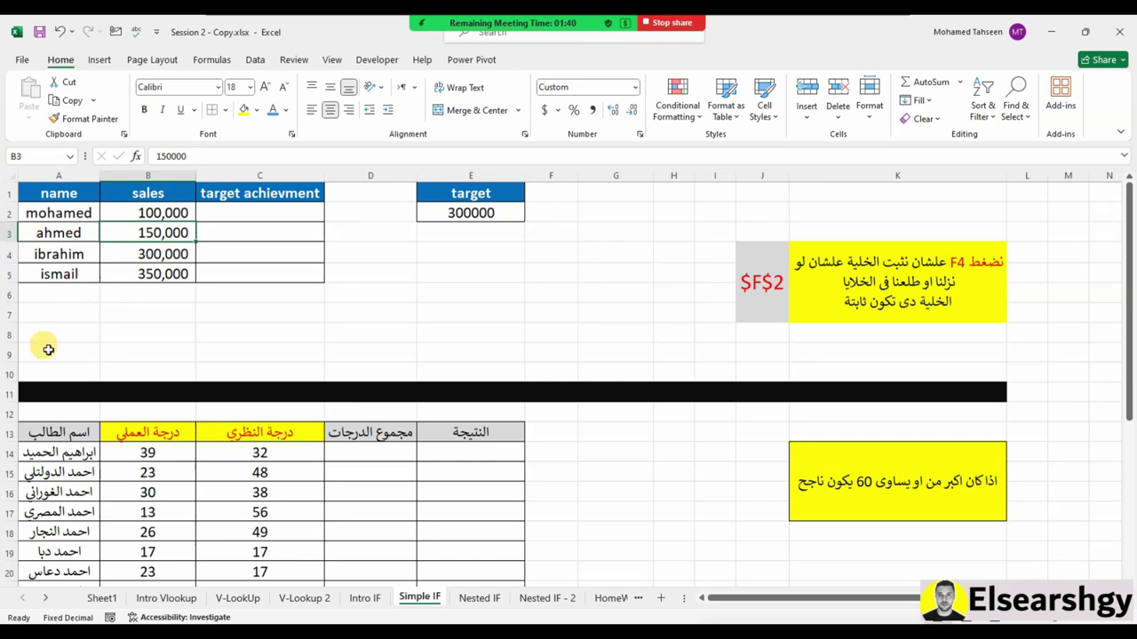
Enter =IF(B2>=$E$2,"حقق التارجت","محققش") in C2 with E2 locked
{"action": "left_click", "coordinate": [261, 212]}
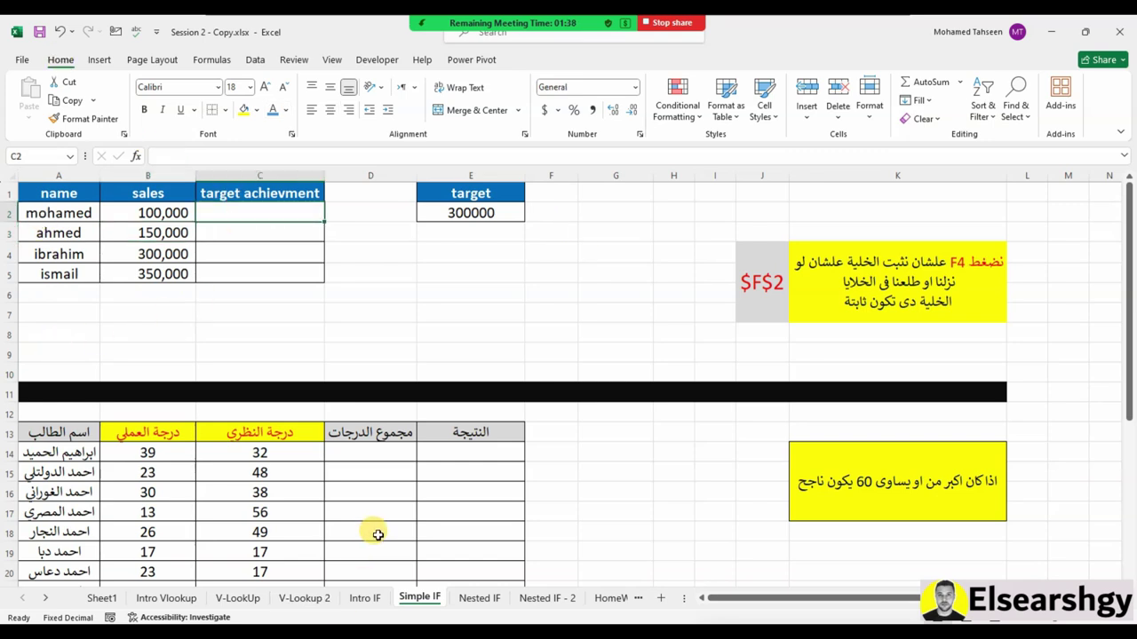
{"action": "type", "text": "=if"}
{"action": "key", "text": "Tab"}
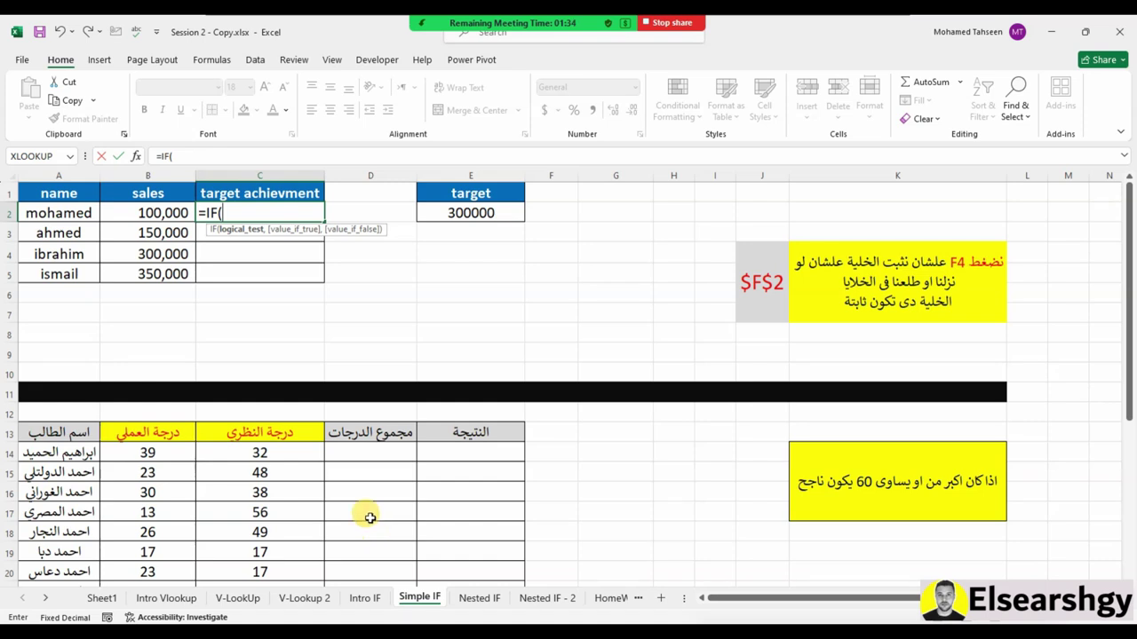
{"action": "left_click", "coordinate": [163, 214]}
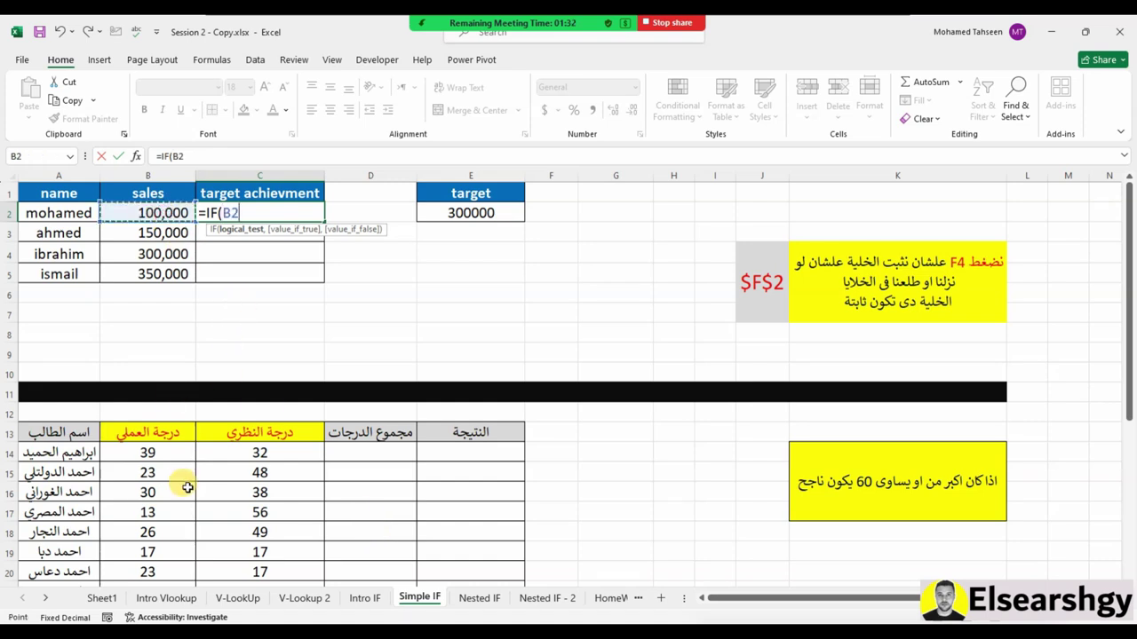
{"action": "type", "text": ">="}
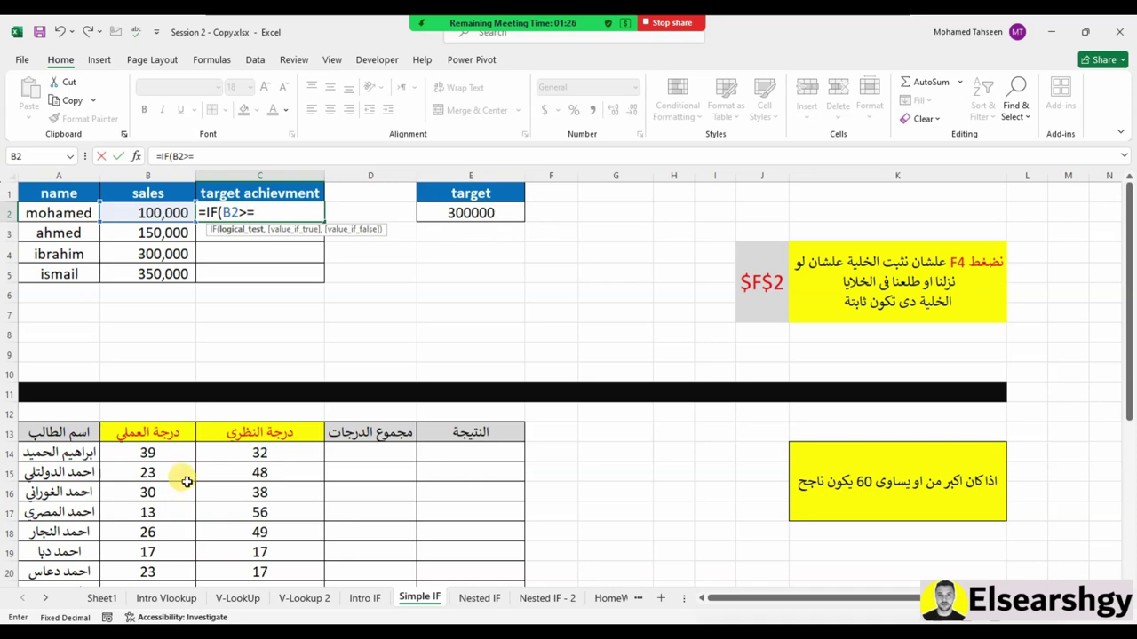
{"action": "left_click", "coordinate": [459, 211]}
{"action": "key", "text": "F4"}
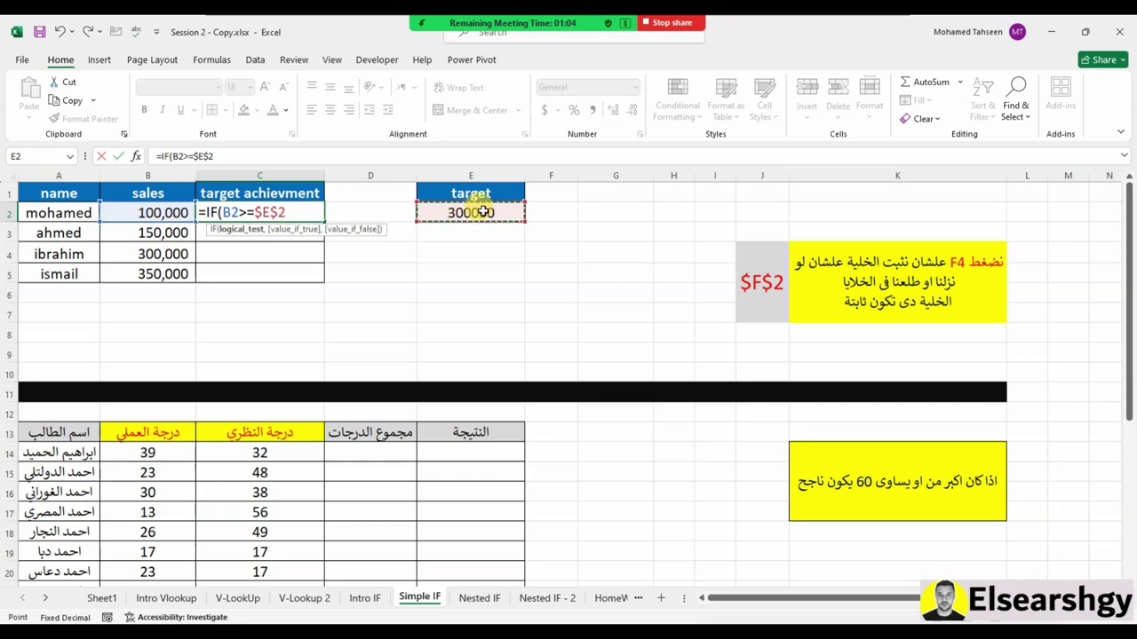
{"action": "type", "text": ",\""}
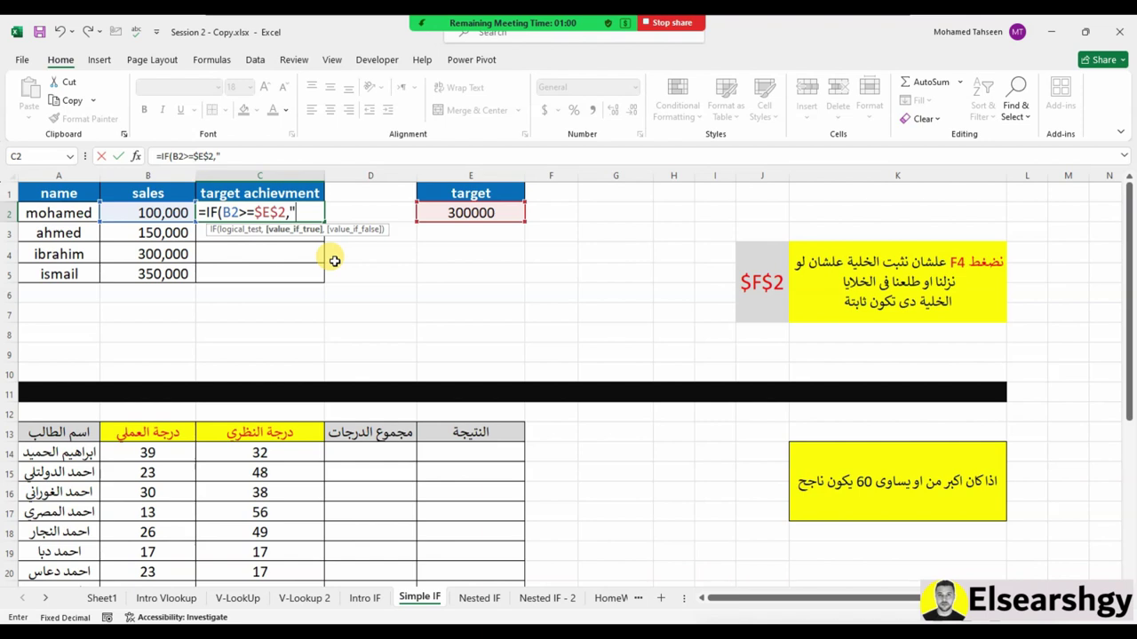
{"action": "type", "text": "حقق التارجت\""}
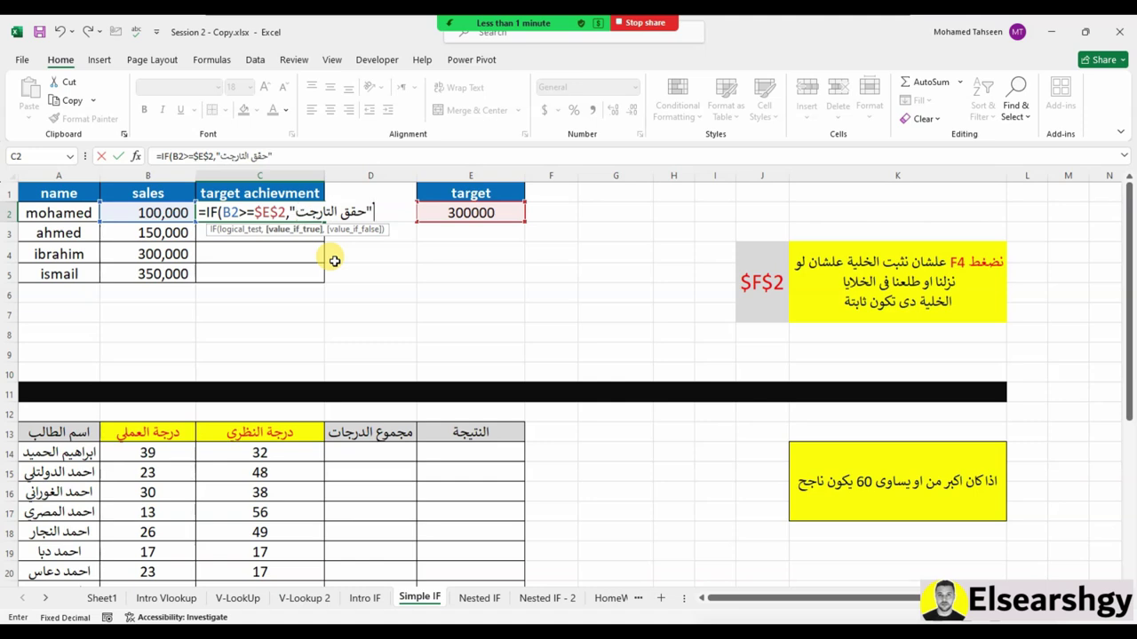
{"action": "type", "text": ",\"lp"}
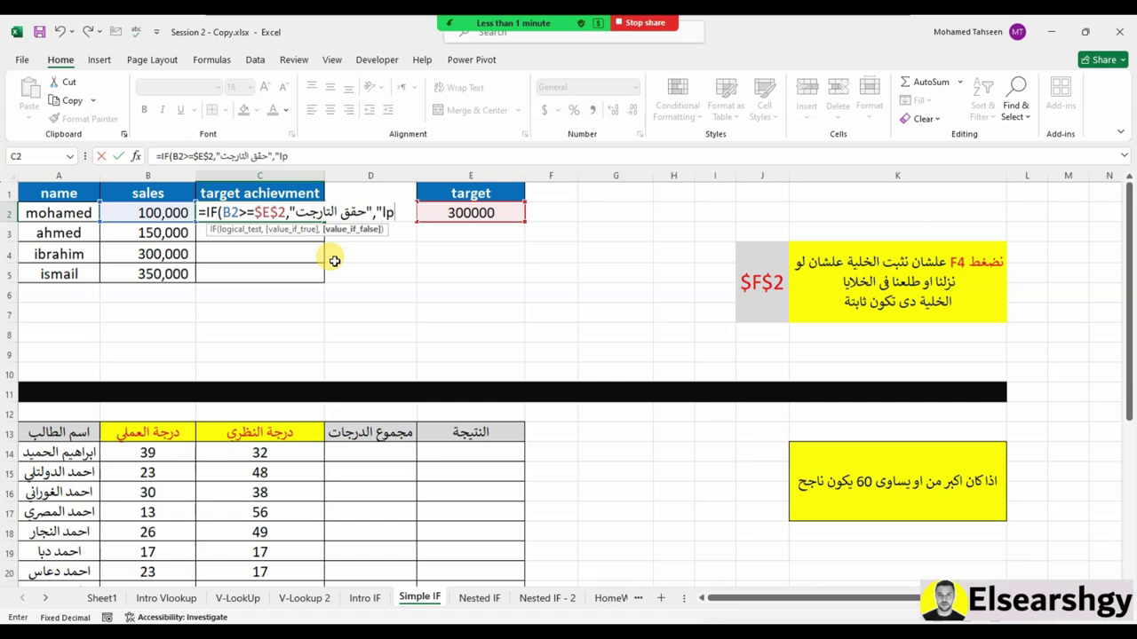
{"action": "key", "text": "BackSpace"}
{"action": "key", "text": "BackSpace"}
{"action": "type", "text": "محقق"}
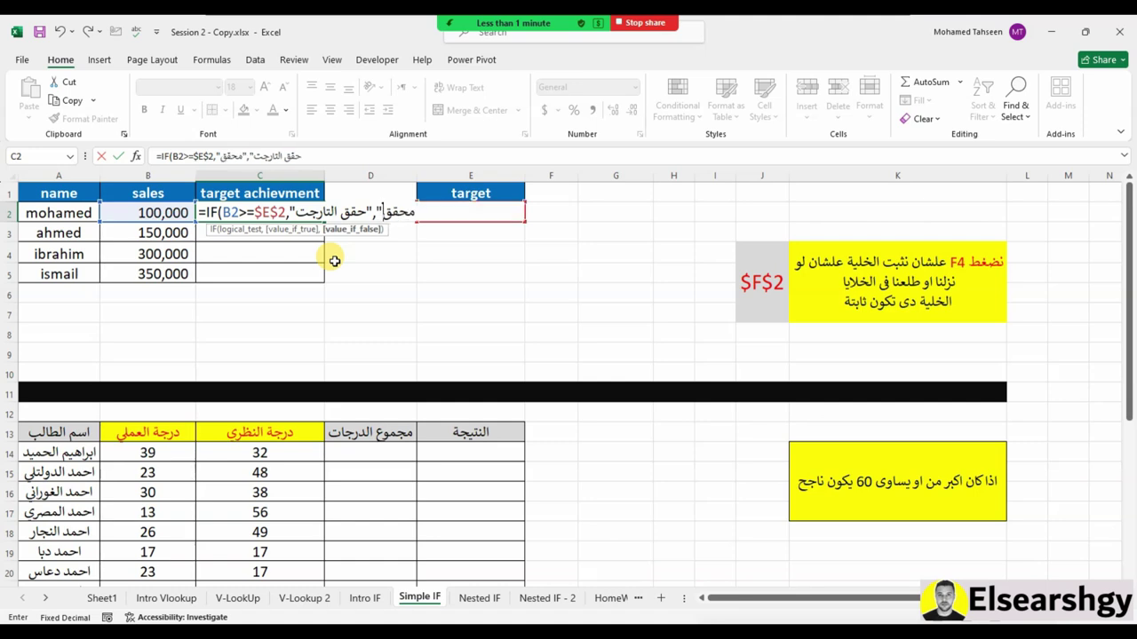
{"action": "type", "text": "ش\""}
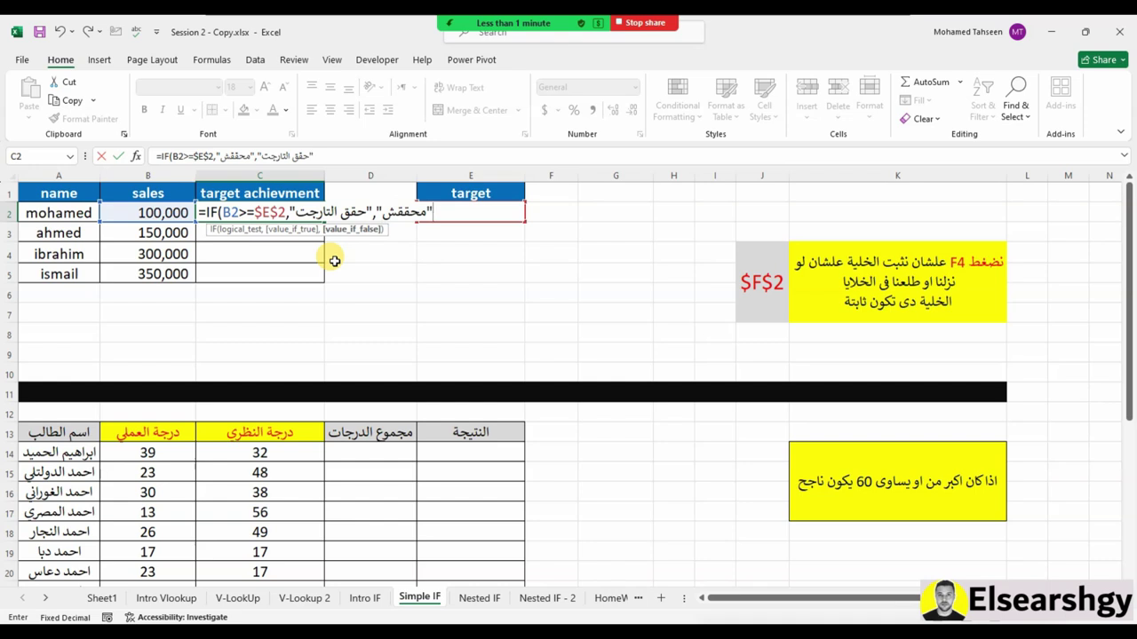
{"action": "key", "text": "Return"}
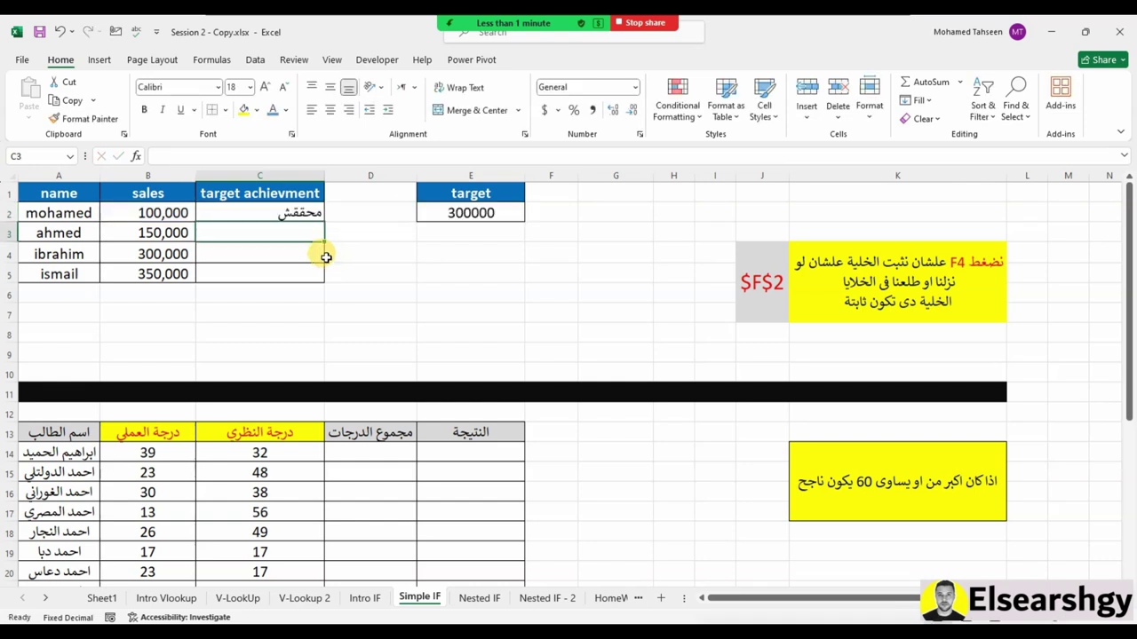
Fill the IF formula down to C5 and compare sales values against the 300000 target
{"action": "left_click", "coordinate": [302, 213]}
{"action": "left_click_drag", "start_coordinate": [323, 223], "coordinate": [323, 276]}
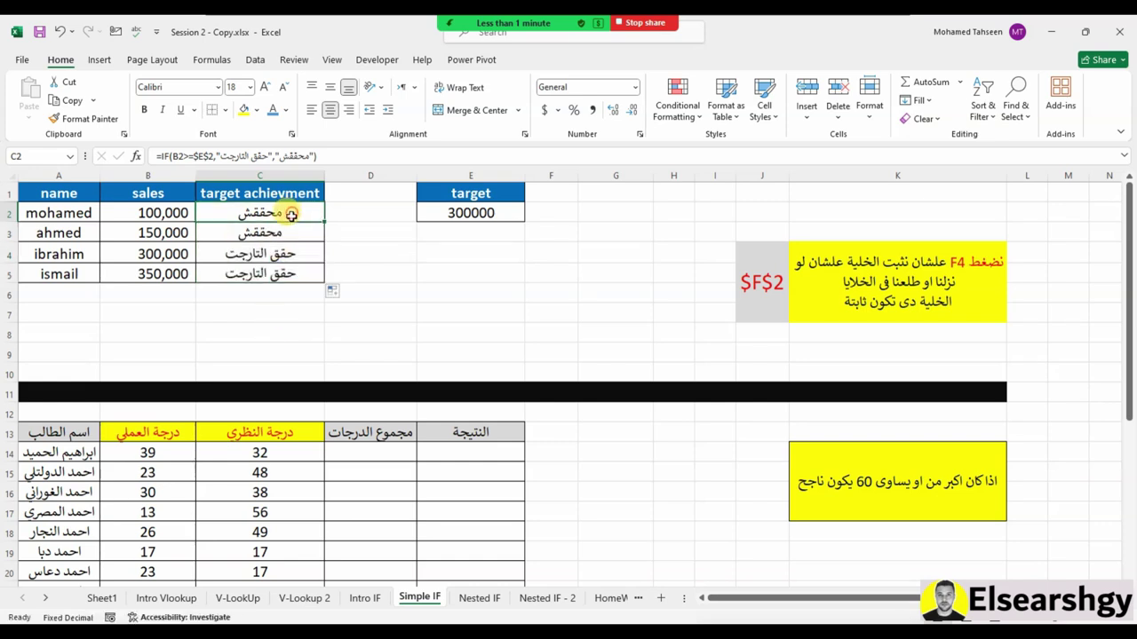
{"action": "left_click", "coordinate": [163, 257]}
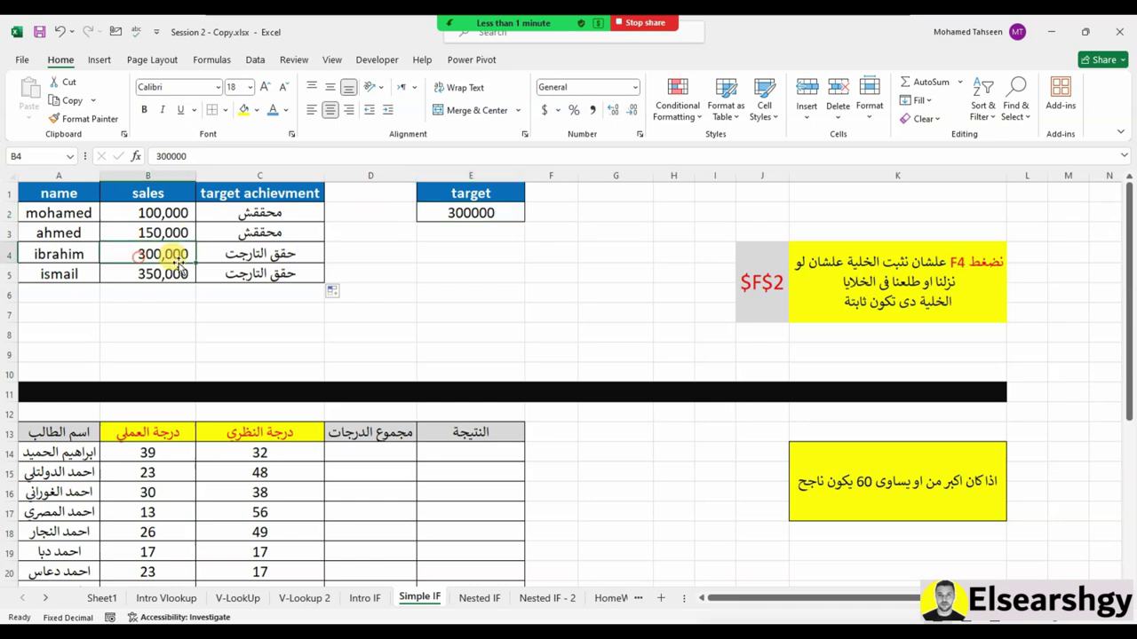
{"action": "left_click", "coordinate": [502, 213]}
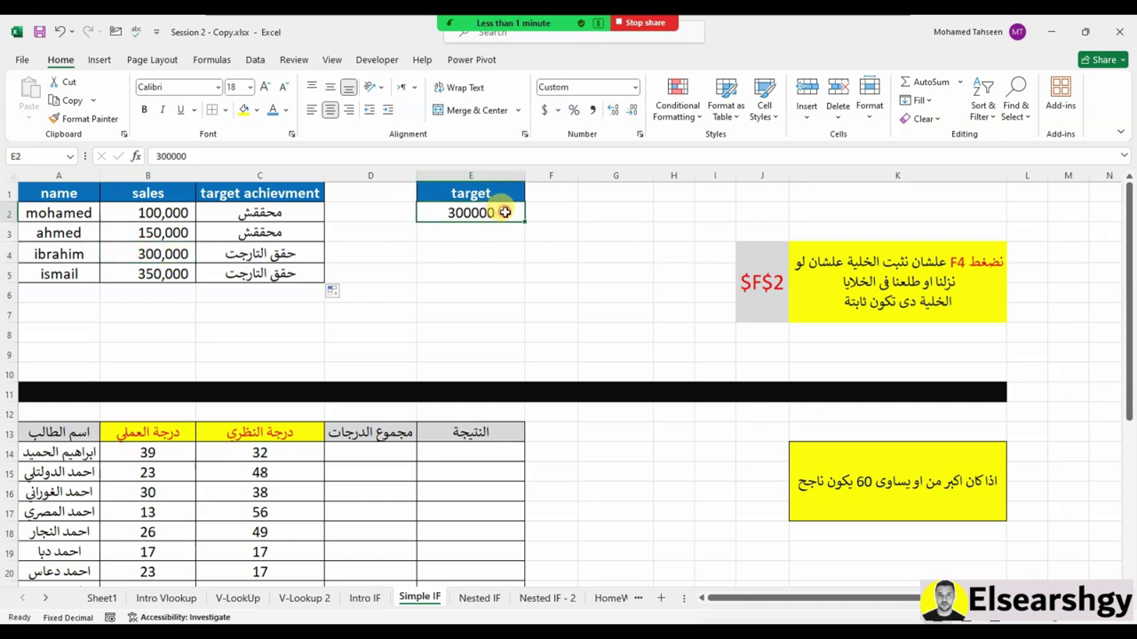
{"action": "left_click", "coordinate": [158, 275]}
{"action": "left_click", "coordinate": [462, 213]}
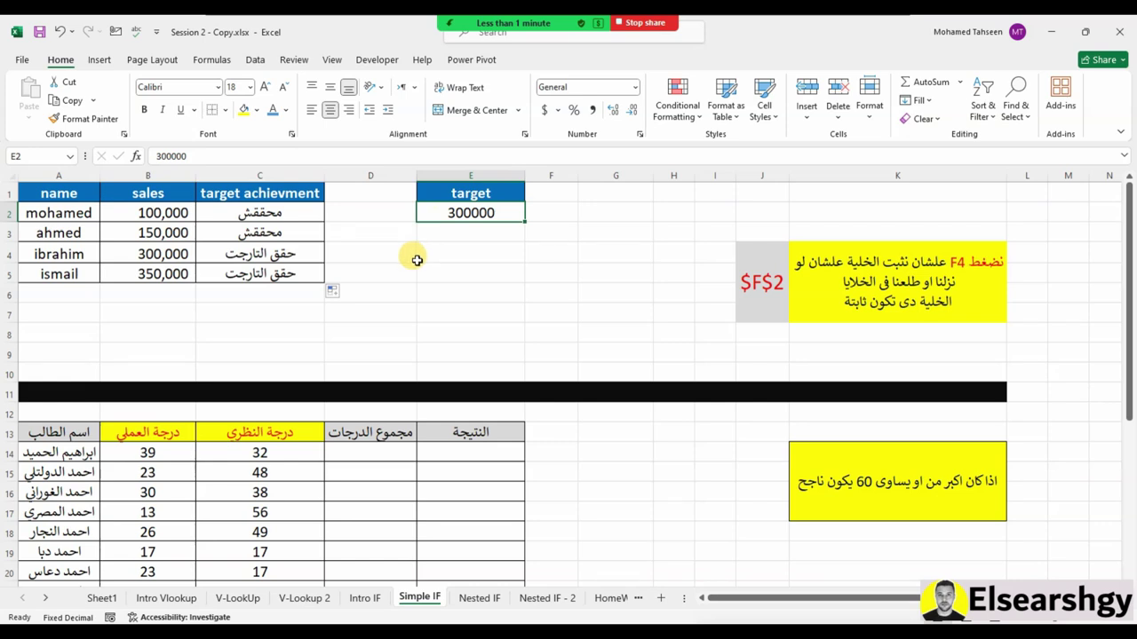
{"action": "left_click", "coordinate": [164, 214]}
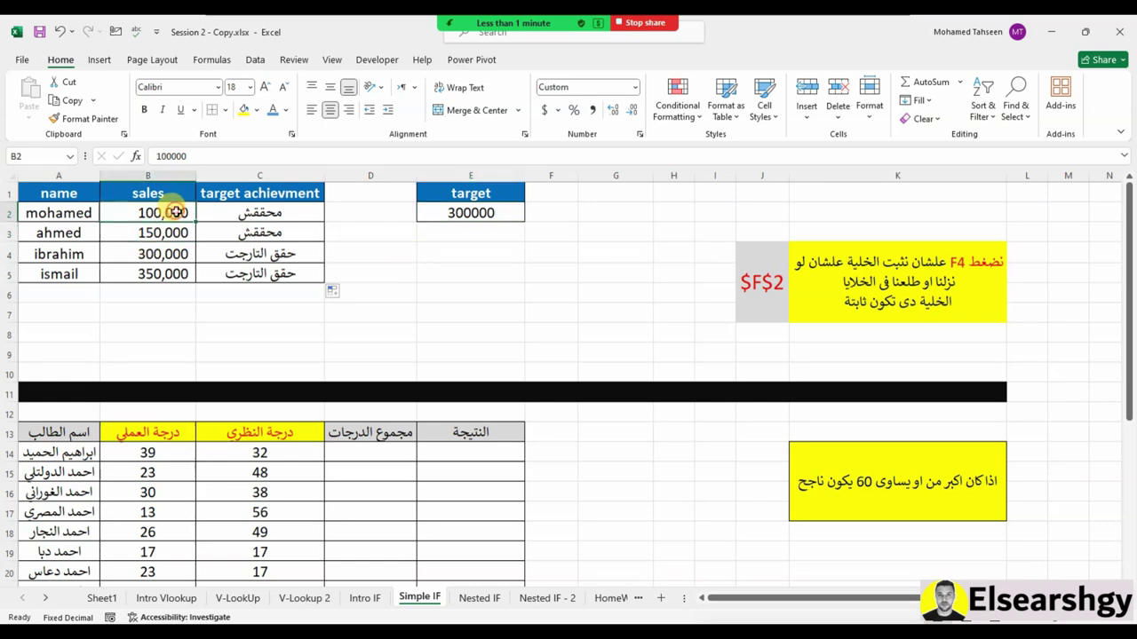
{"action": "left_click", "coordinate": [455, 213]}
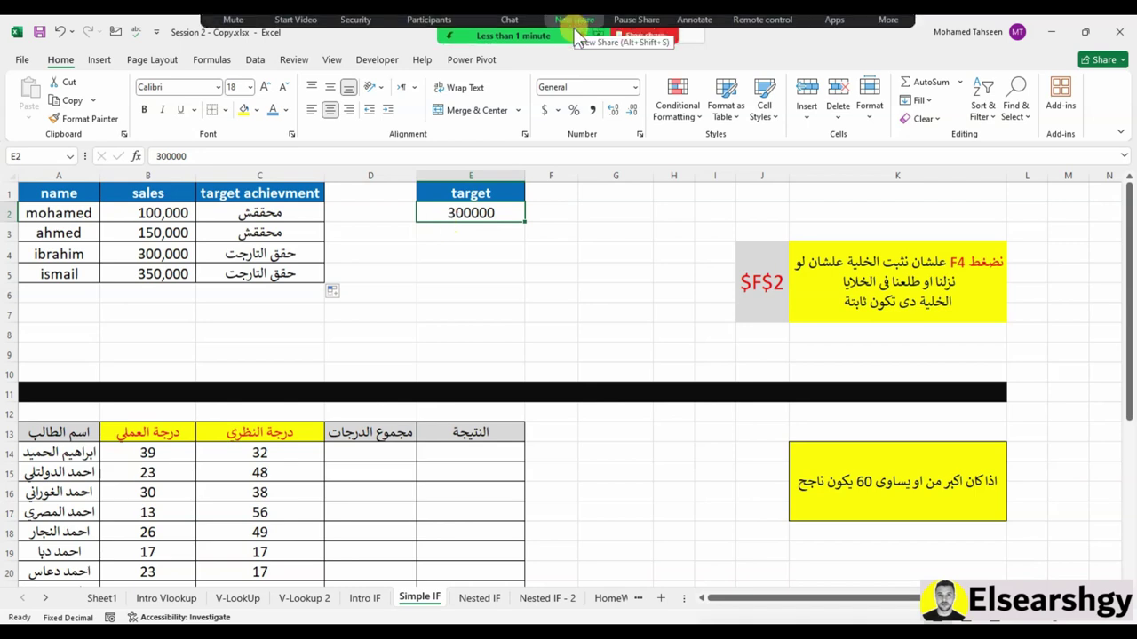
Check and close the meeting chat, then dismiss the Zoom upgrade promotion
{"action": "left_click", "coordinate": [522, 34]}
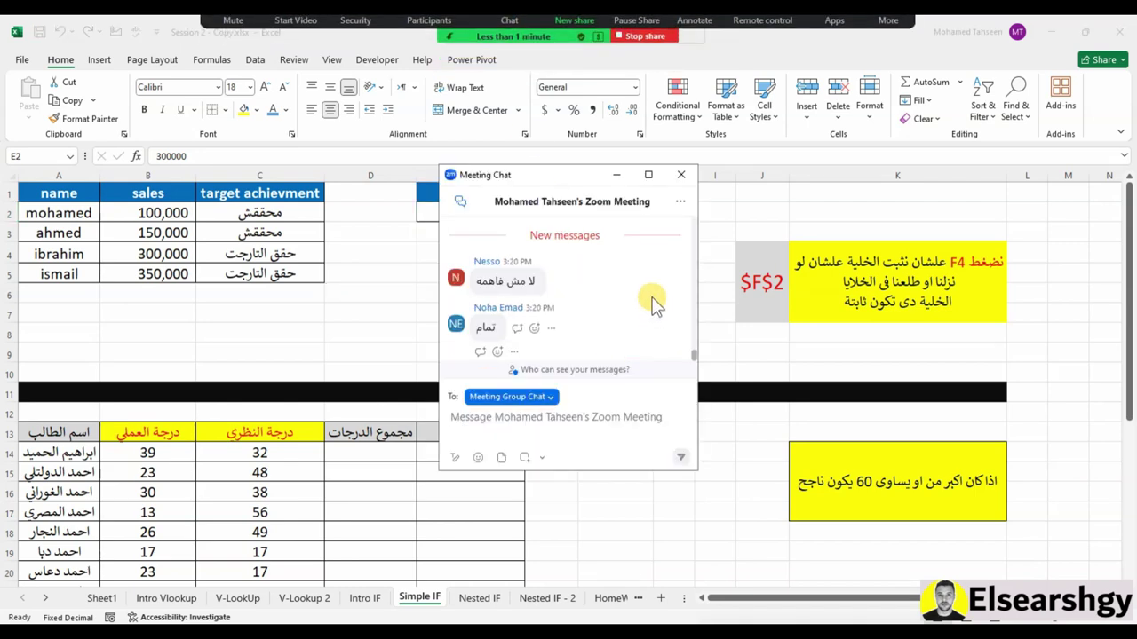
{"action": "scroll", "coordinate": [655, 280], "scroll_direction": "down", "scroll_amount": 1}
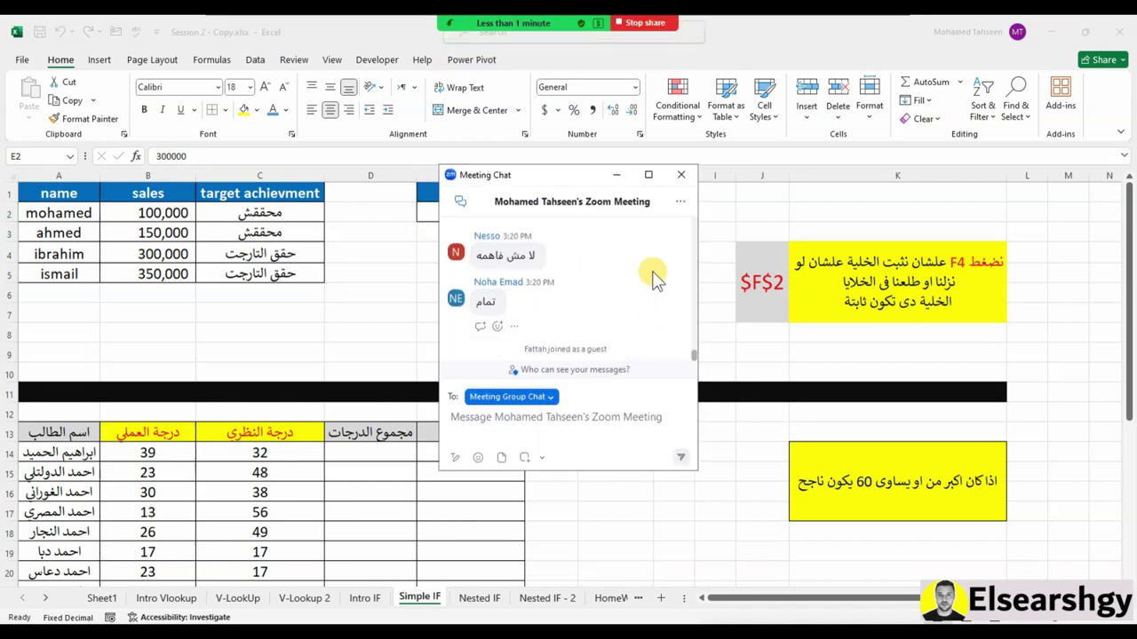
{"action": "left_click", "coordinate": [682, 174]}
{"action": "left_click", "coordinate": [290, 336]}
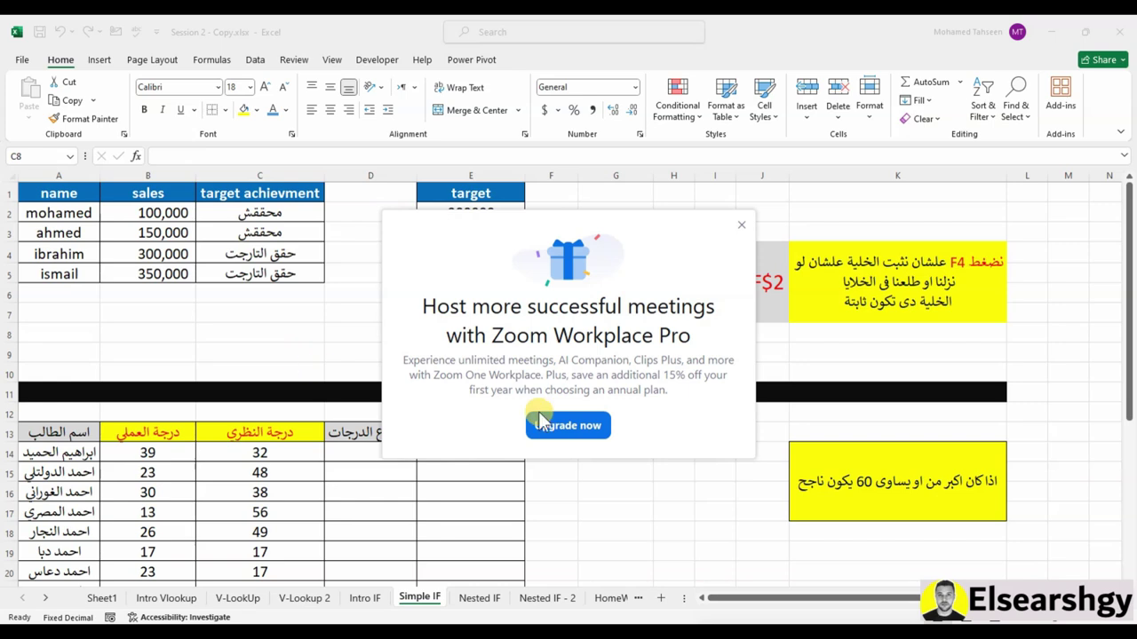
{"action": "left_click", "coordinate": [741, 220]}
Reshare the Session 2 Excel workbook window and close the meeting chat again
{"action": "key", "text": "alt+s"}
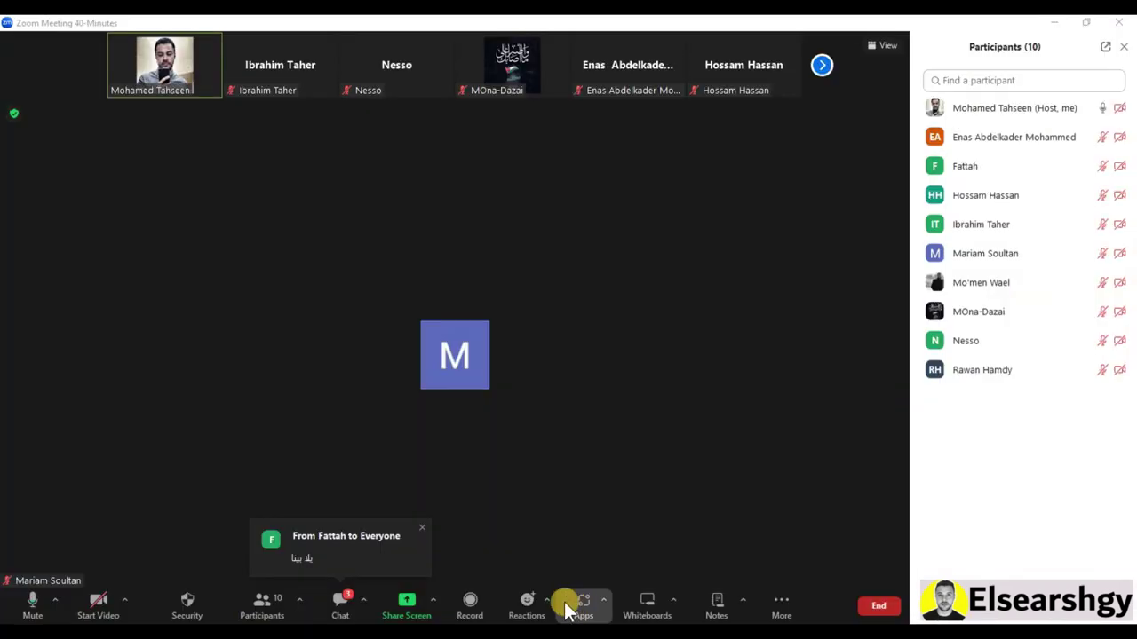
{"action": "left_click", "coordinate": [391, 607]}
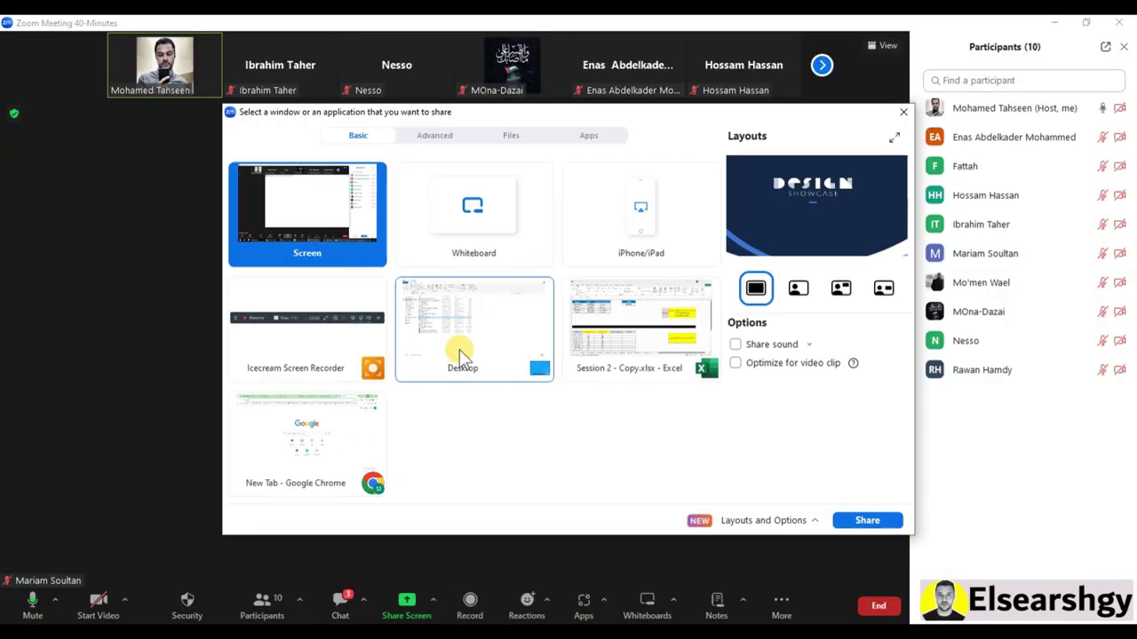
{"action": "double_click", "coordinate": [652, 327]}
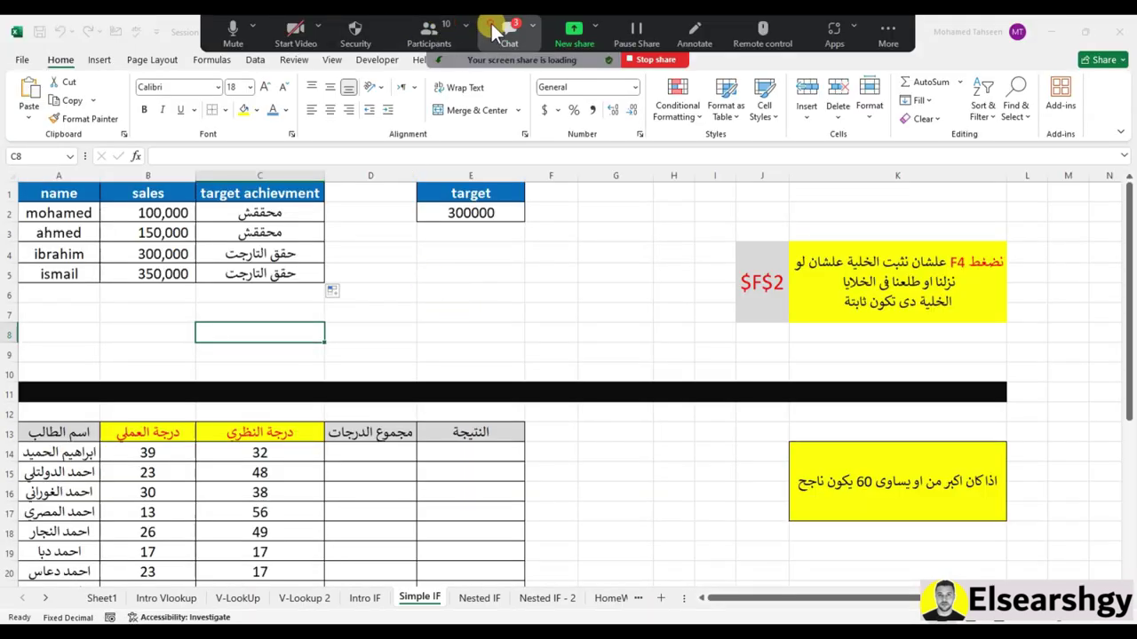
{"action": "left_click", "coordinate": [498, 31]}
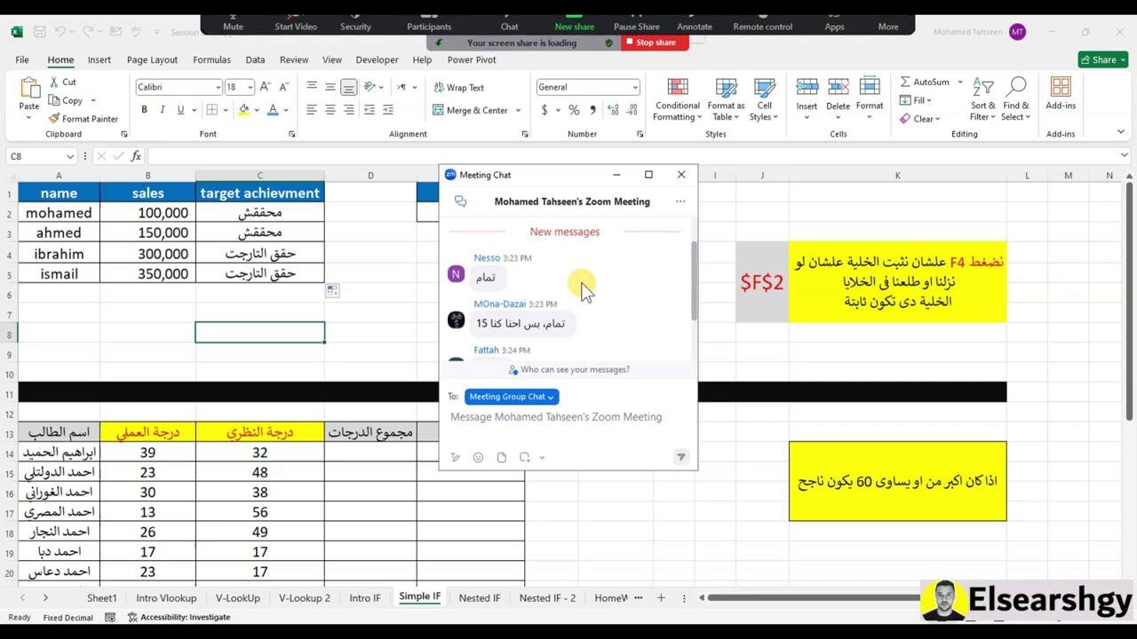
{"action": "scroll", "coordinate": [579, 291], "scroll_direction": "down", "scroll_amount": 2}
{"action": "left_click", "coordinate": [680, 176]}
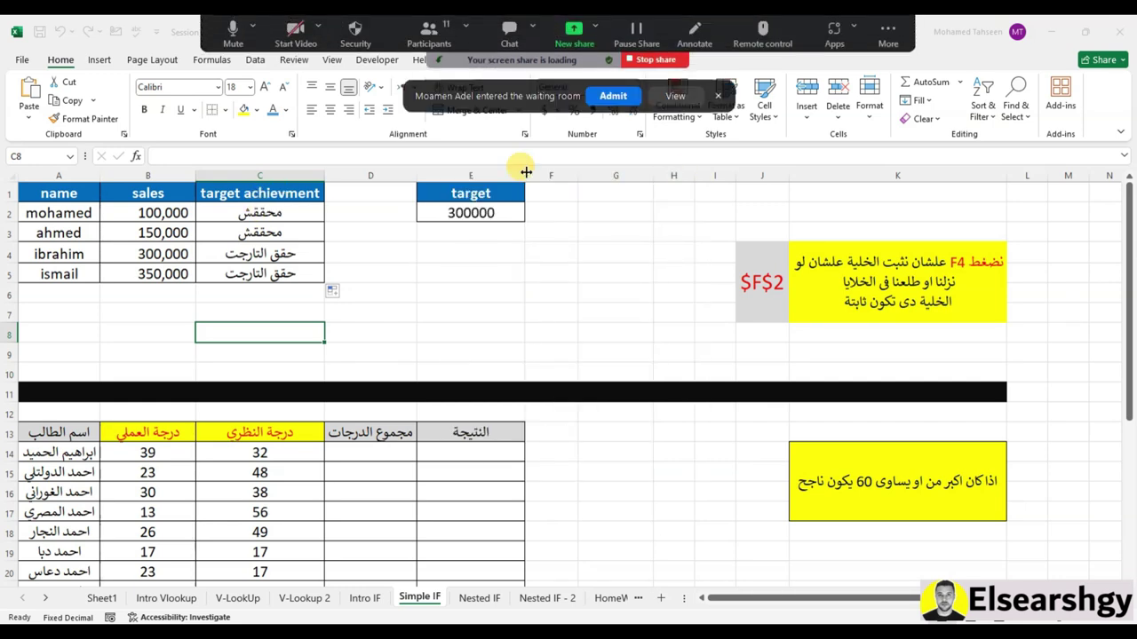
{"action": "left_click", "coordinate": [258, 216]}
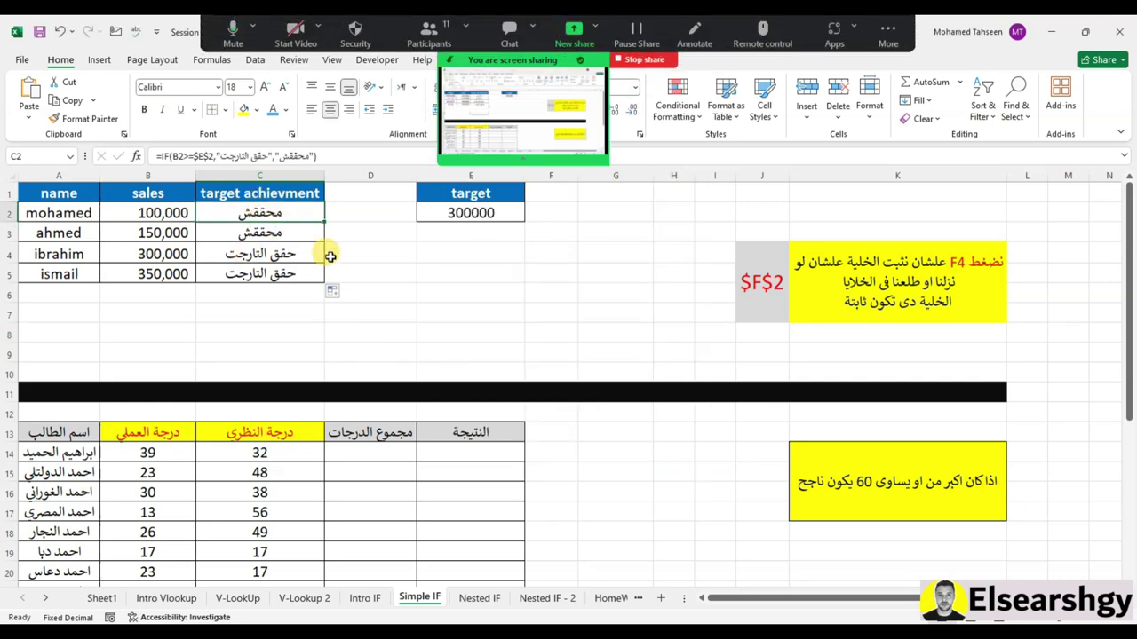
Walk through the C4 IF formula, the 300000 target in E2 and B2's sales value
{"action": "left_click", "coordinate": [241, 246]}
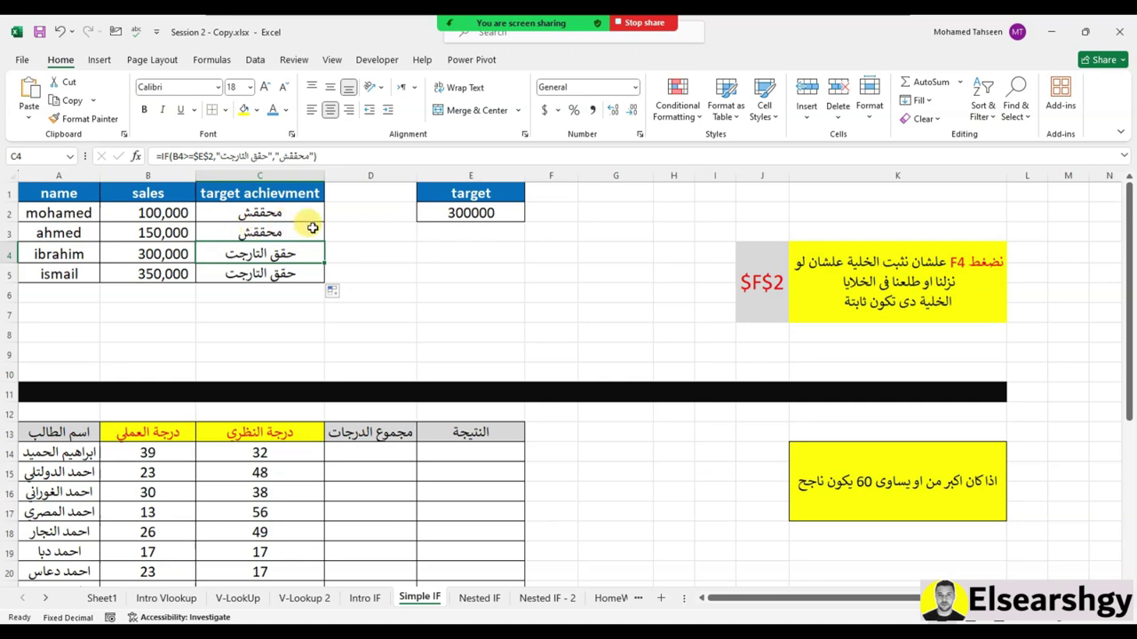
{"action": "left_click", "coordinate": [516, 212]}
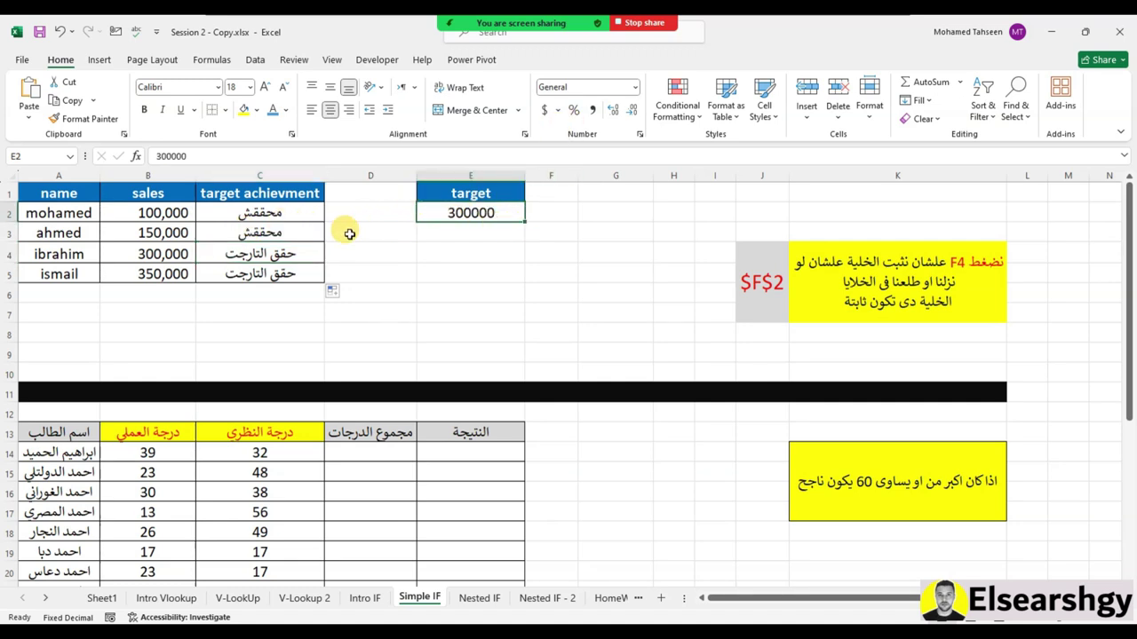
{"action": "left_click", "coordinate": [152, 216]}
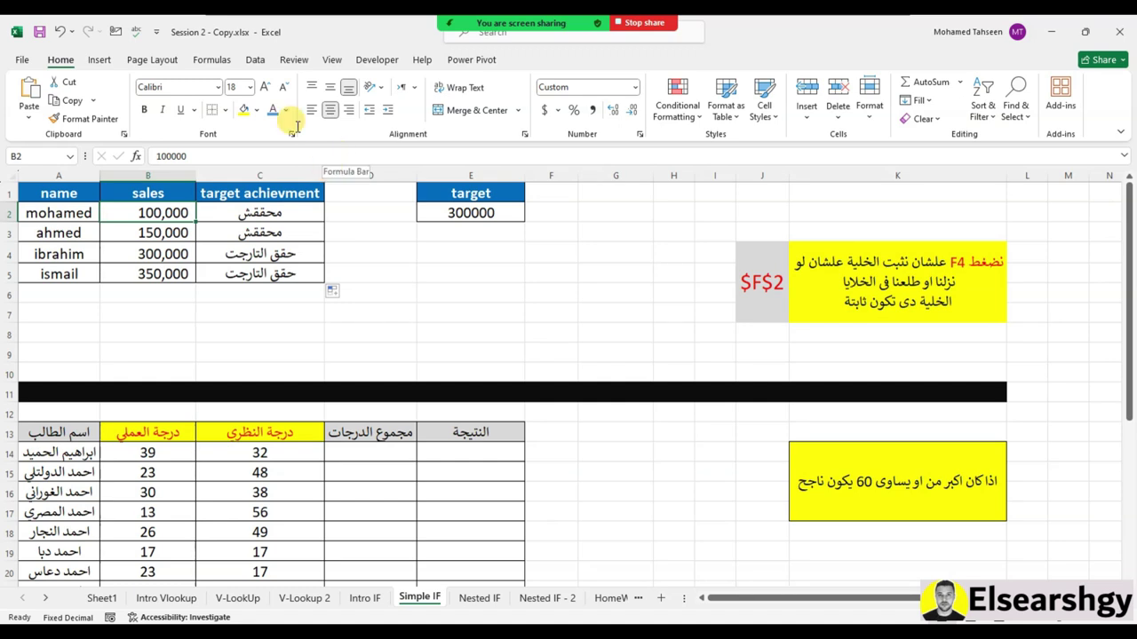
{"action": "left_click", "coordinate": [435, 35]}
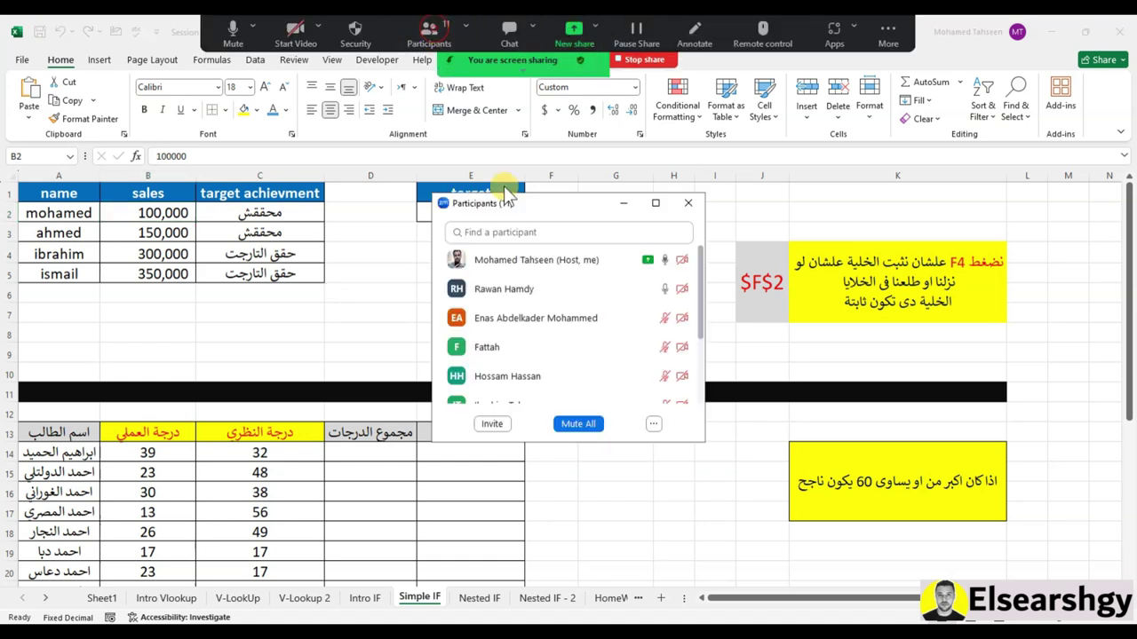
{"action": "left_click", "coordinate": [701, 207]}
Compare the 300,000 and 350,000 sales in B4 and B5 against the E2 target
{"action": "left_click", "coordinate": [289, 249]}
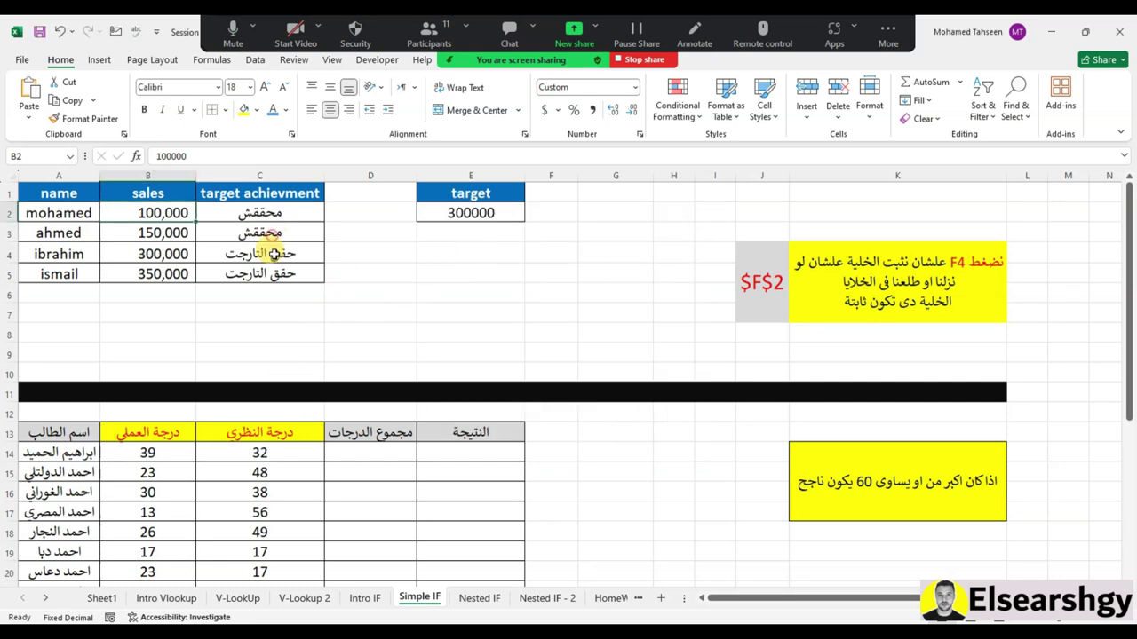
{"action": "left_click", "coordinate": [295, 213]}
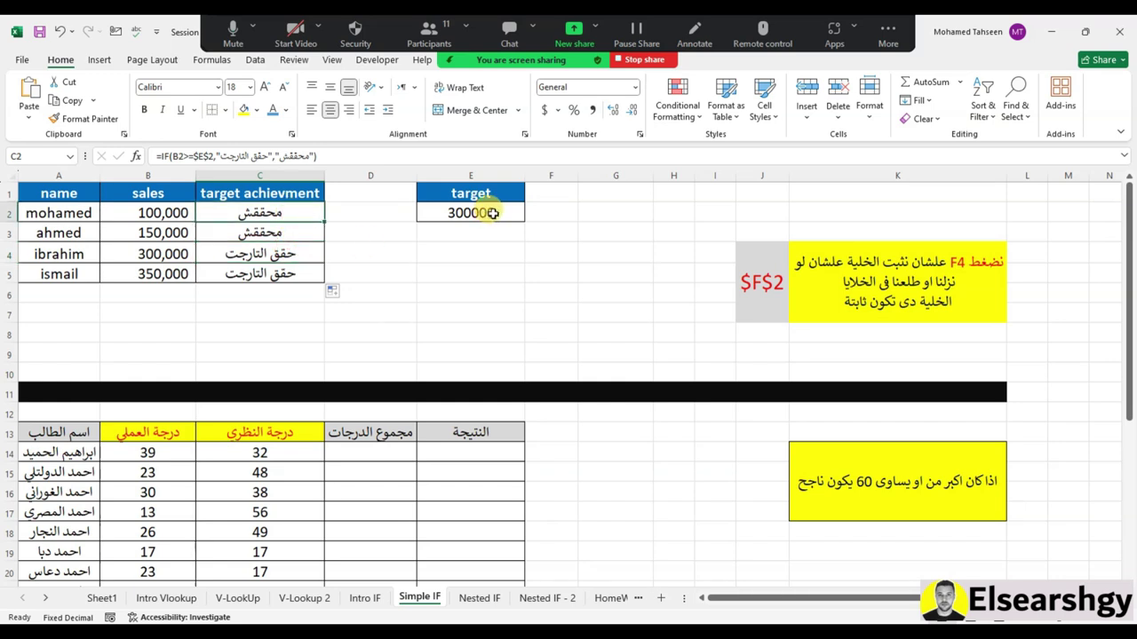
{"action": "left_click", "coordinate": [142, 256]}
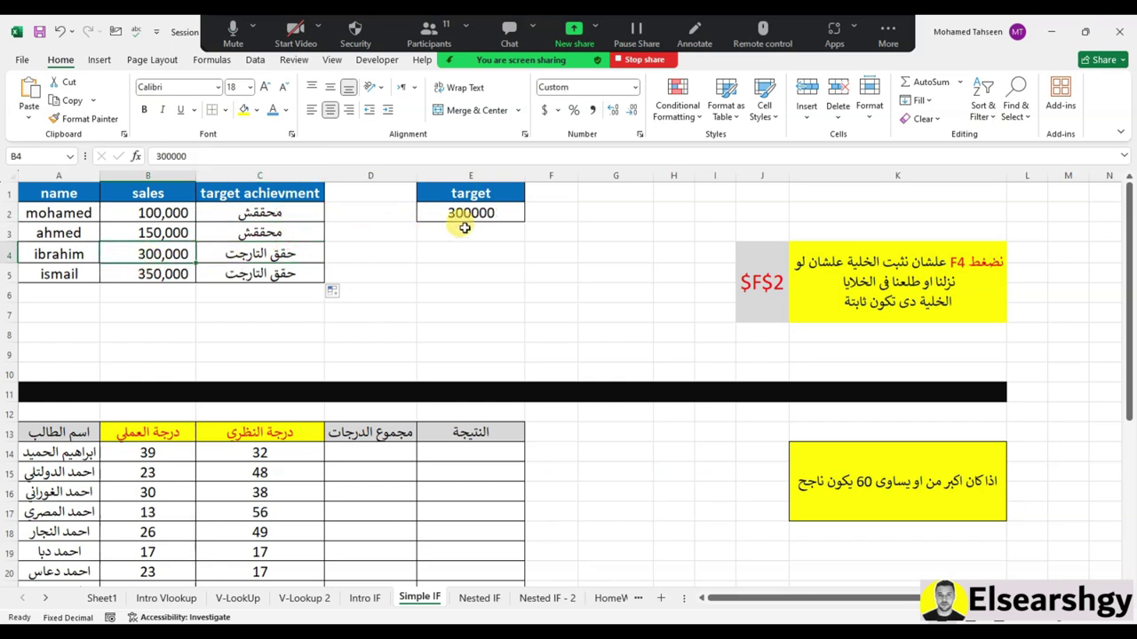
{"action": "left_click", "coordinate": [495, 214]}
{"action": "left_click", "coordinate": [267, 256]}
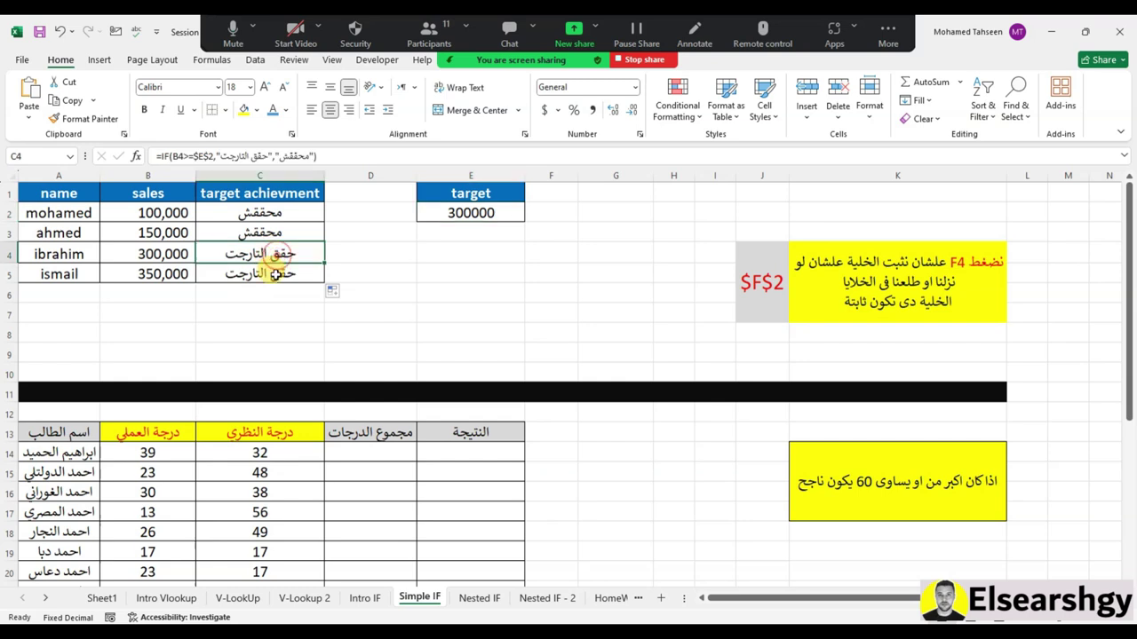
{"action": "left_click", "coordinate": [147, 274]}
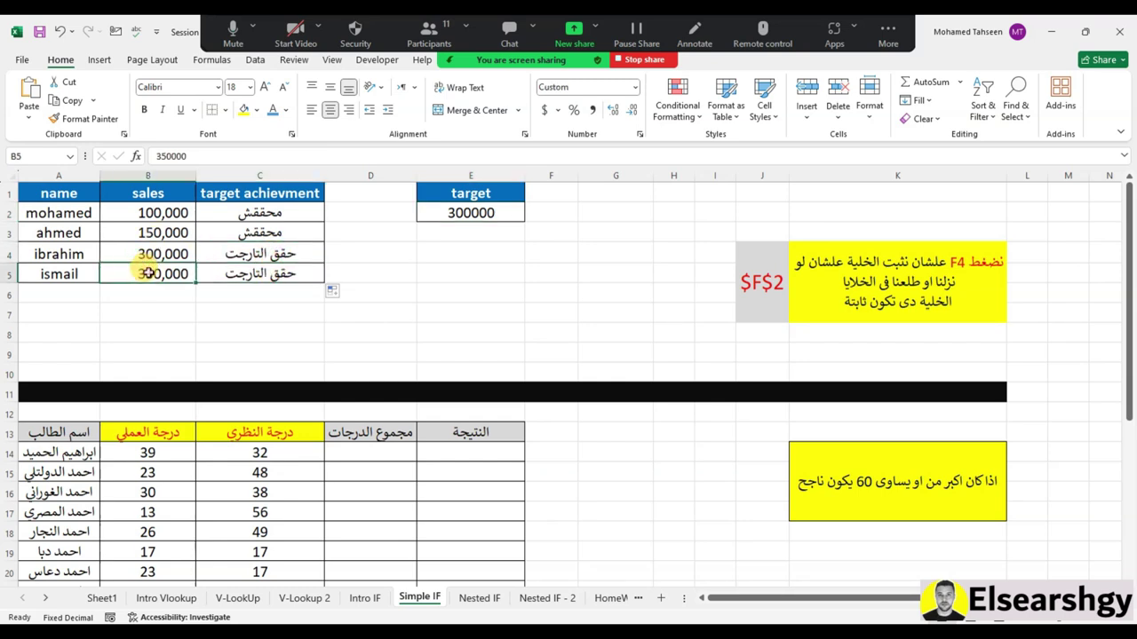
{"action": "left_click", "coordinate": [488, 214]}
{"action": "scroll", "coordinate": [465, 275], "scroll_direction": "down", "scroll_amount": 3}
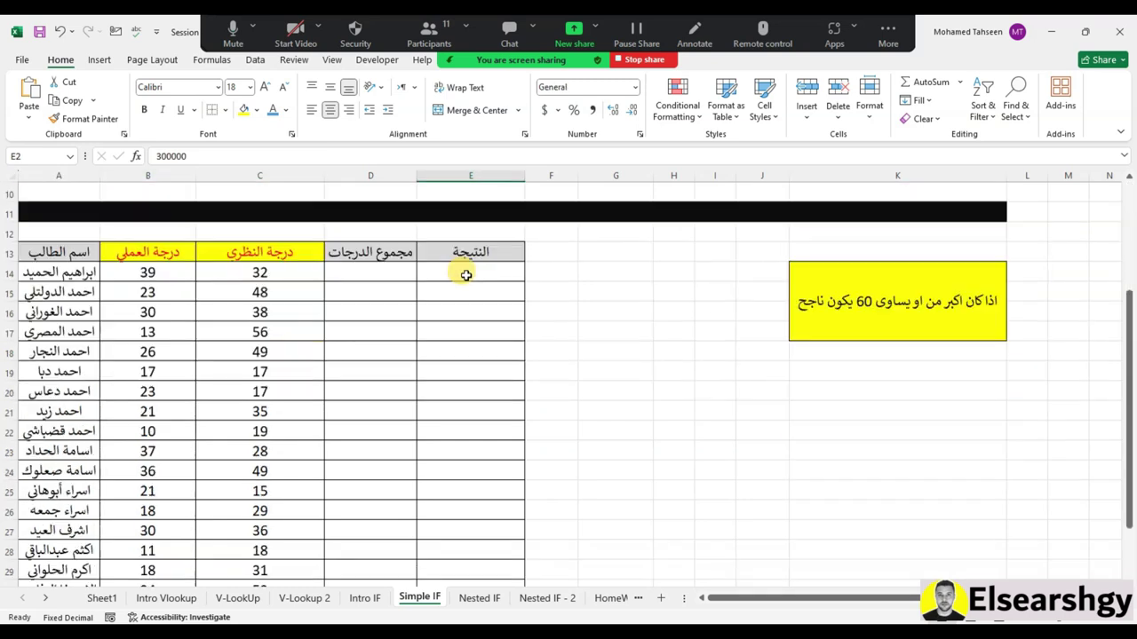
{"action": "left_click", "coordinate": [434, 329]}
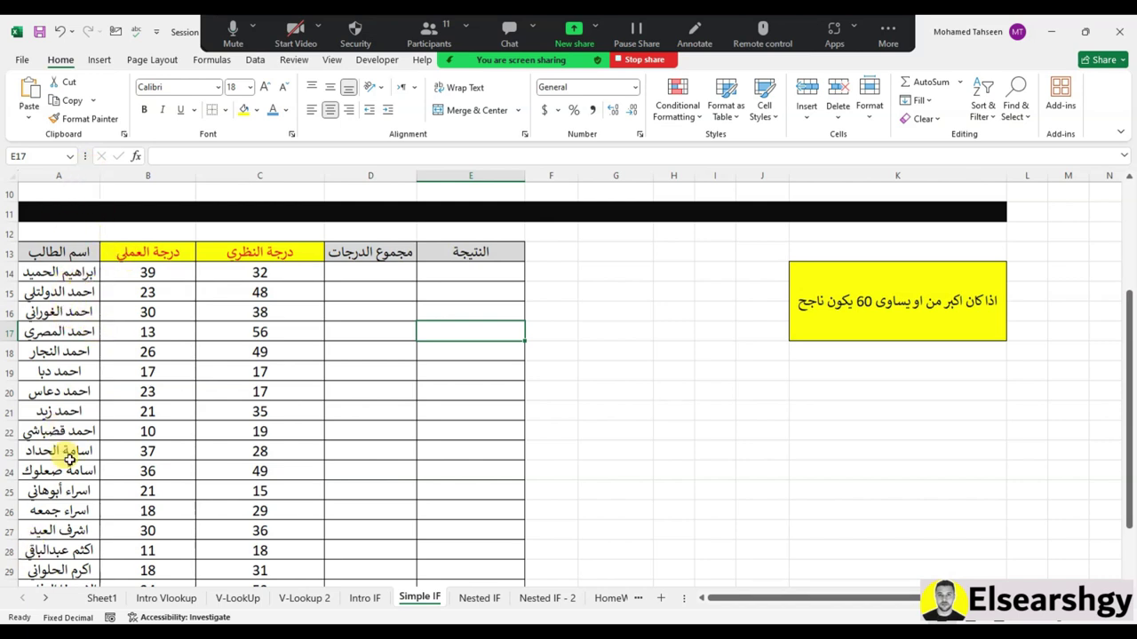
{"action": "scroll", "coordinate": [75, 444], "scroll_direction": "down", "scroll_amount": 1}
{"action": "scroll", "coordinate": [142, 433], "scroll_direction": "up", "scroll_amount": 1}
{"action": "scroll", "coordinate": [210, 436], "scroll_direction": "down", "scroll_amount": 1}
{"action": "scroll", "coordinate": [232, 424], "scroll_direction": "up", "scroll_amount": 1}
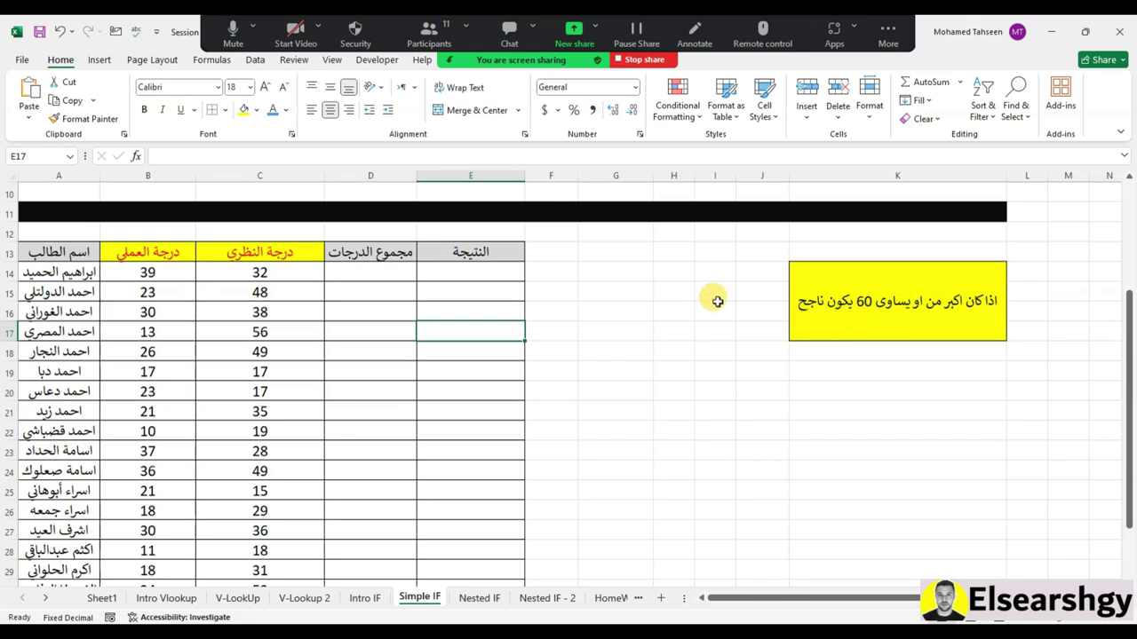
{"action": "left_click_drag", "start_coordinate": [144, 273], "coordinate": [287, 274]}
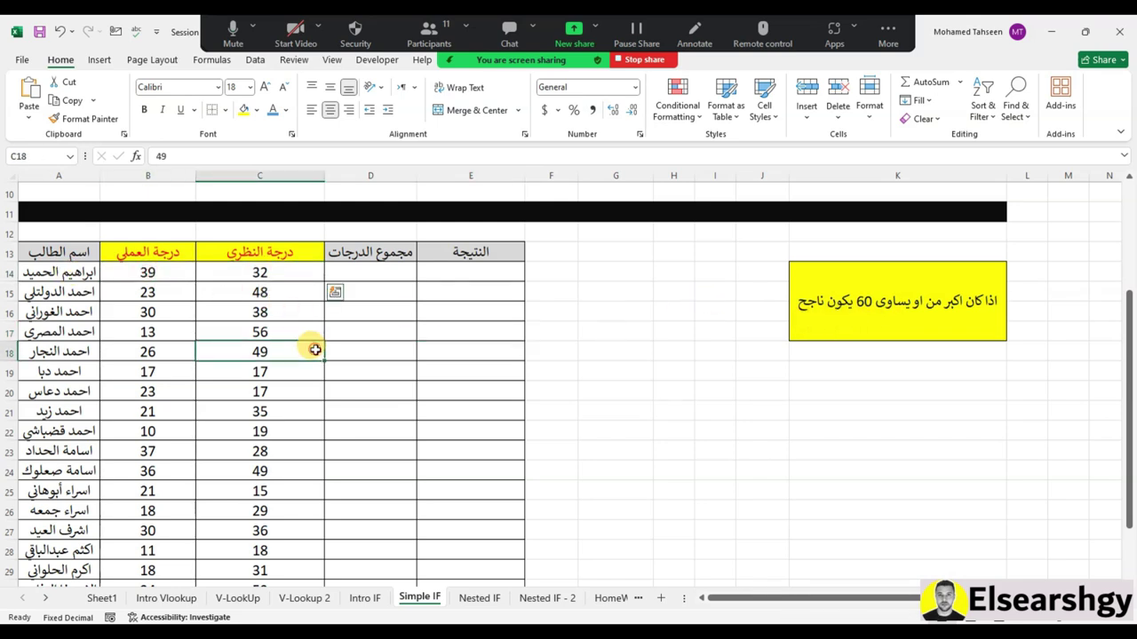
{"action": "left_click", "coordinate": [363, 270]}
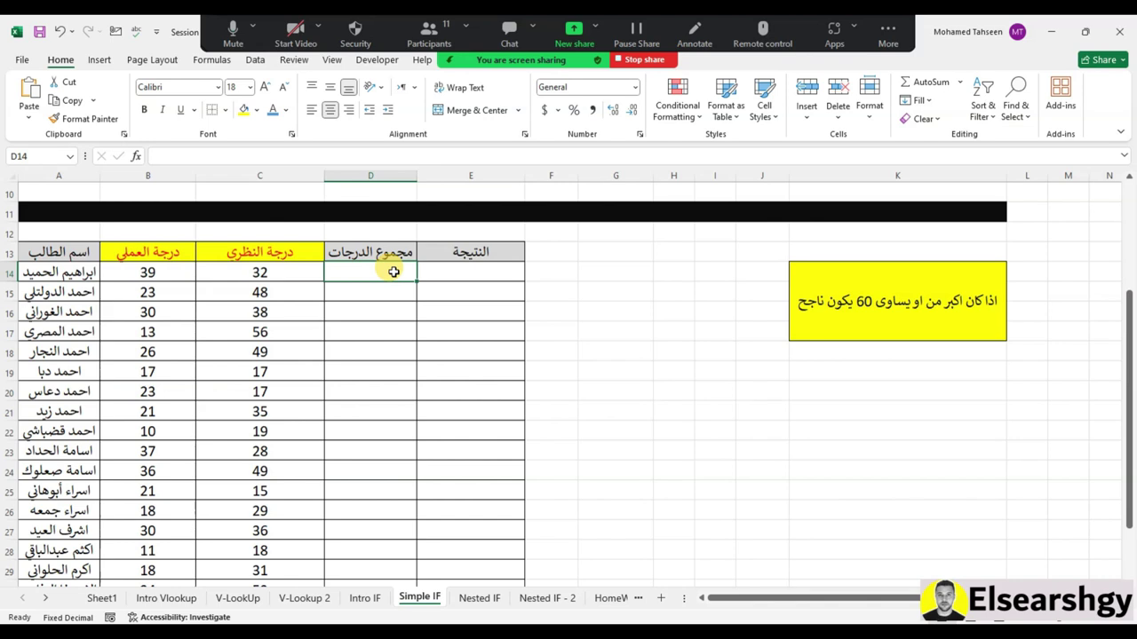
Enter =SUM(B14:C14) in D14 to total the first student's practical and theory grades
{"action": "left_click", "coordinate": [937, 89]}
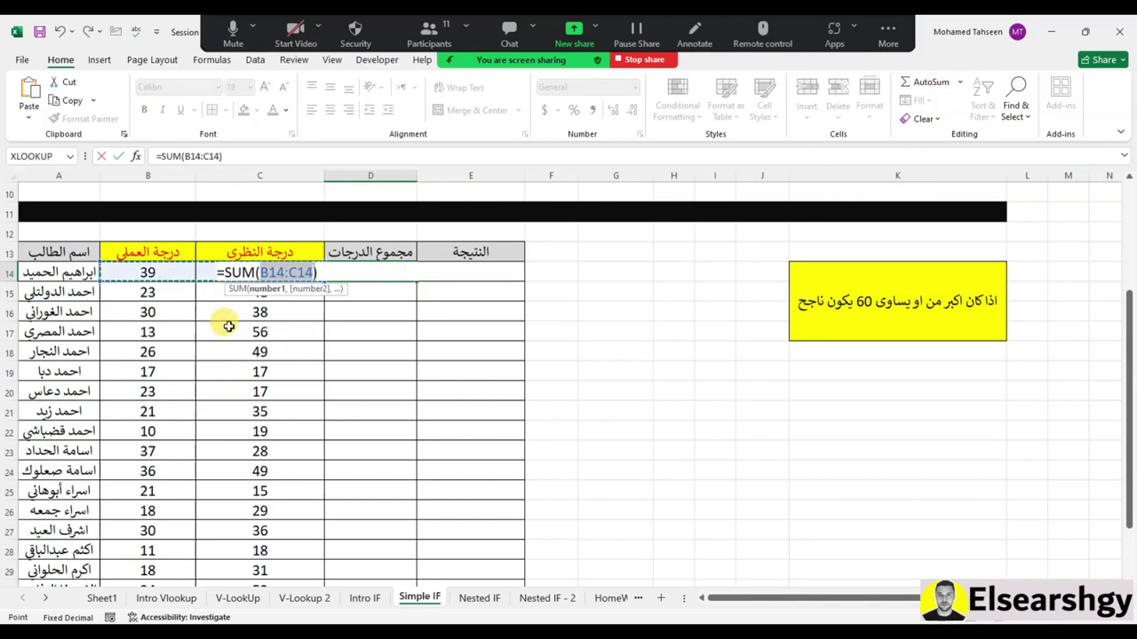
{"action": "key", "text": "Return"}
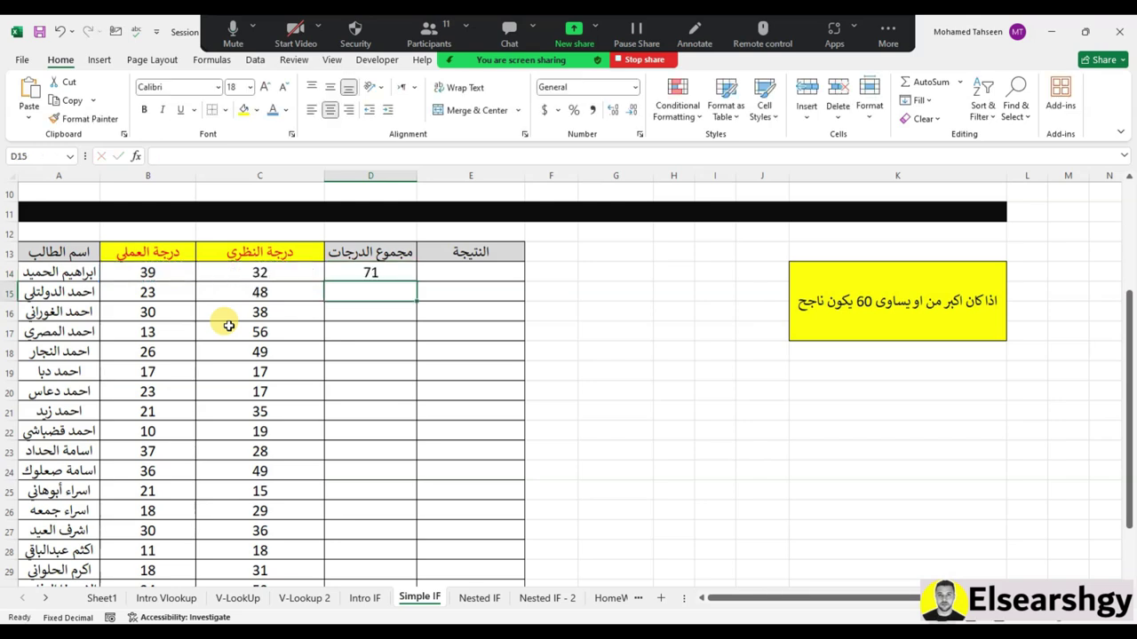
{"action": "left_click", "coordinate": [394, 268]}
{"action": "type", "text": "="}
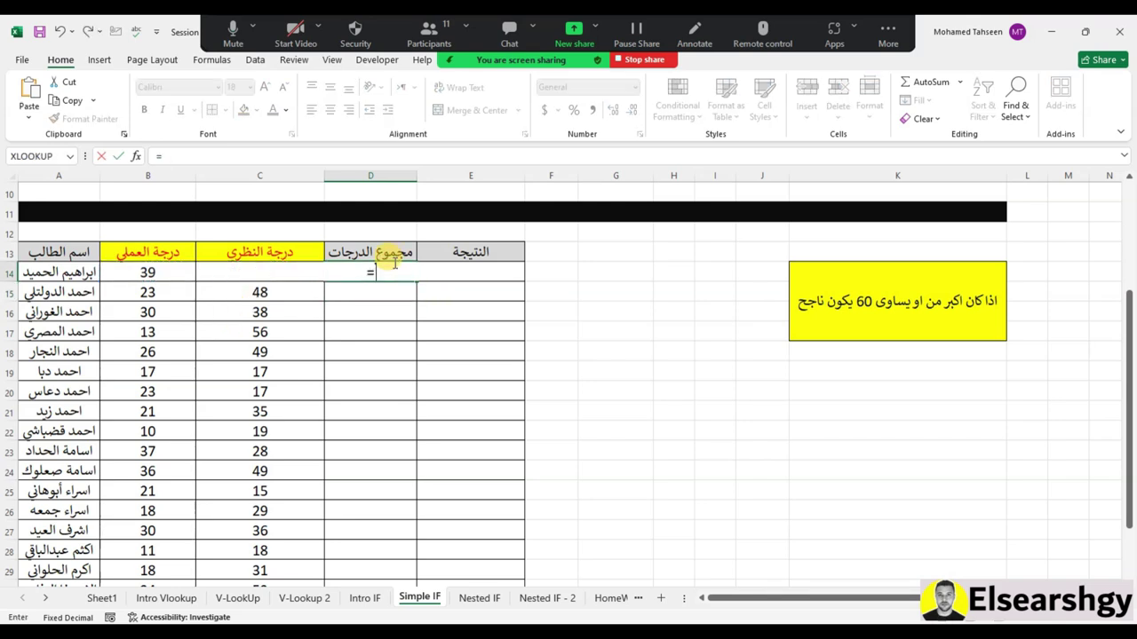
{"action": "type", "text": "سعة"}
{"action": "key", "text": "BackSpace"}
{"action": "key", "text": "BackSpace"}
{"action": "key", "text": "BackSpace"}
{"action": "type", "text": "um"}
{"action": "key", "text": "Tab"}
{"action": "left_click_drag", "start_coordinate": [174, 268], "coordinate": [257, 273]}
{"action": "key", "text": "Return"}
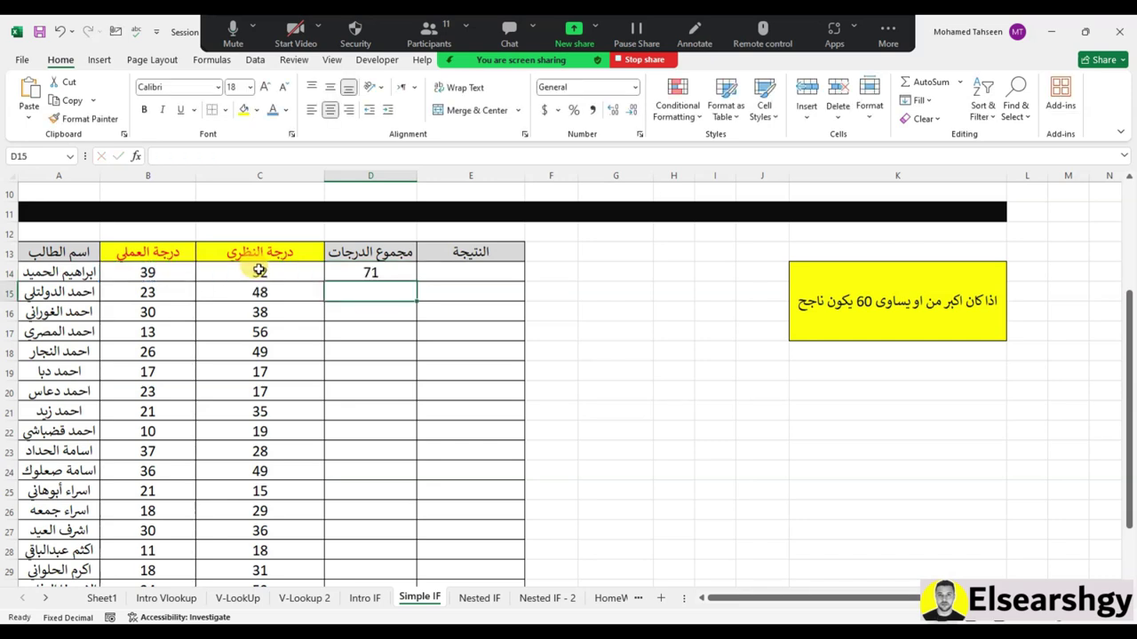
Copy the D14 total down column D for every student
{"action": "left_click", "coordinate": [369, 272]}
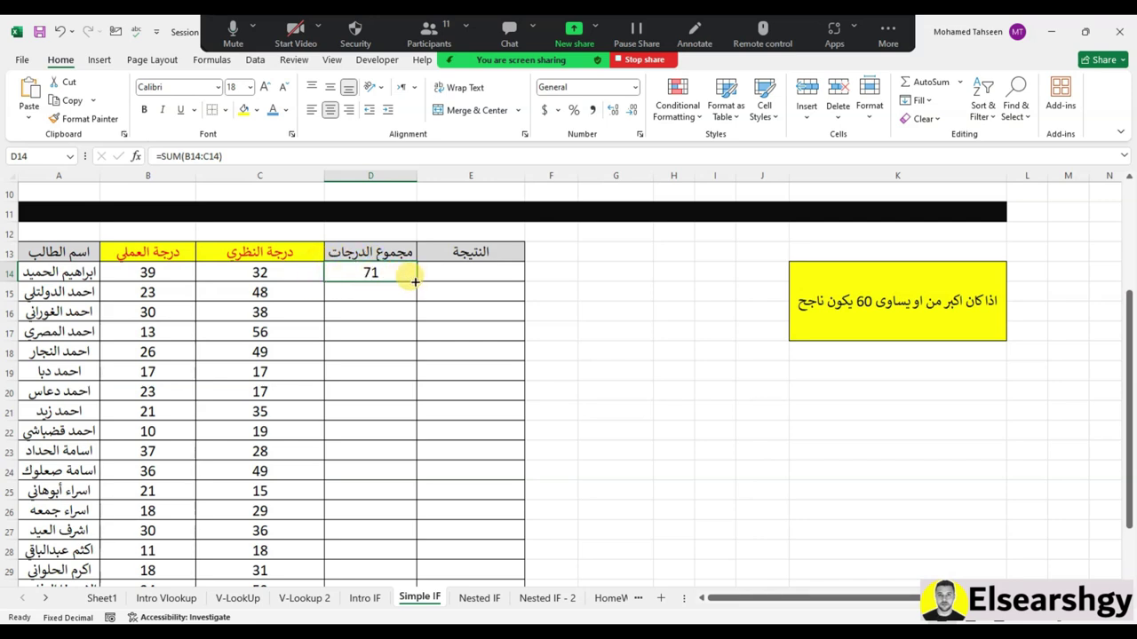
{"action": "double_click", "coordinate": [415, 281]}
{"action": "scroll", "coordinate": [465, 381], "scroll_direction": "down", "scroll_amount": 5}
{"action": "scroll", "coordinate": [466, 381], "scroll_direction": "up", "scroll_amount": 5}
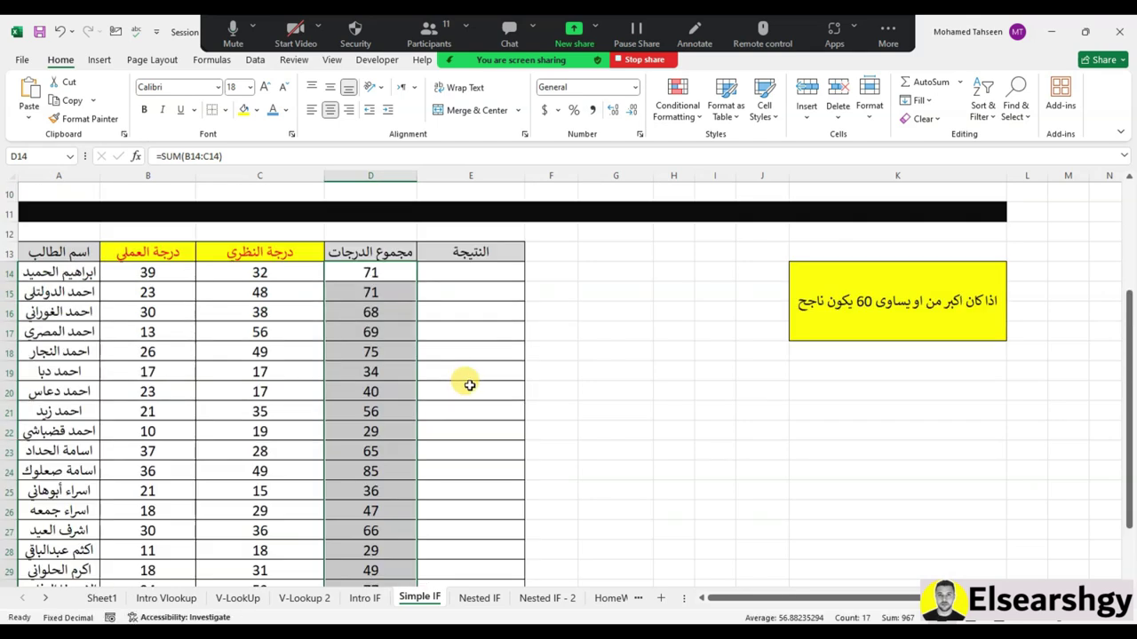
Start typing the pass/fail formula =IF(D14>=60,"ناجح","راسب") in E14
{"action": "left_click", "coordinate": [491, 274]}
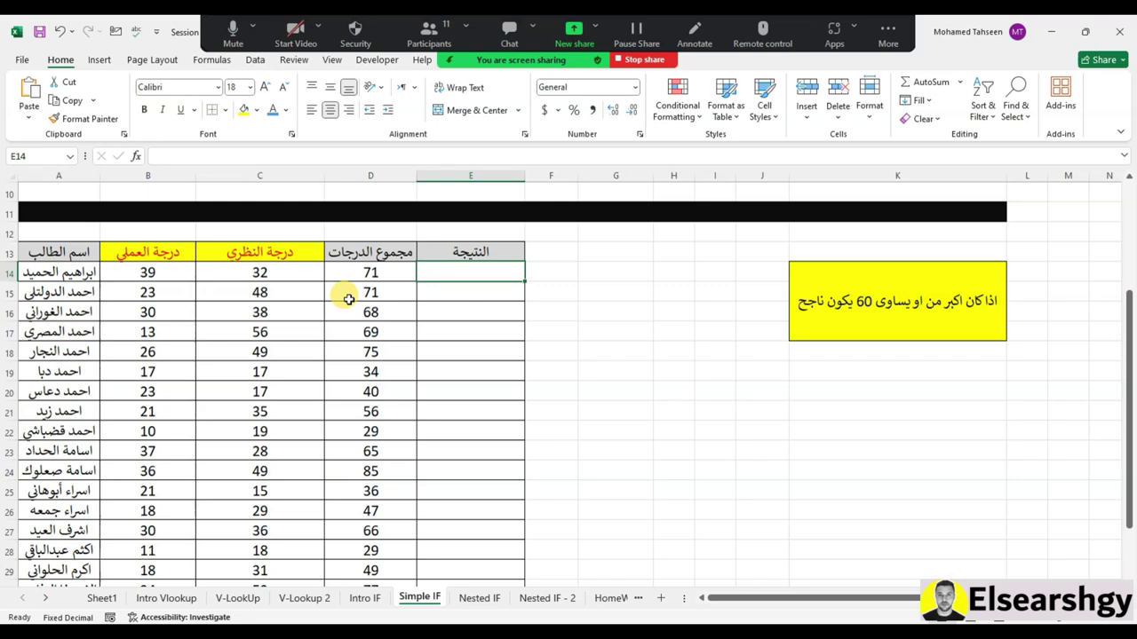
{"action": "type", "text": "="}
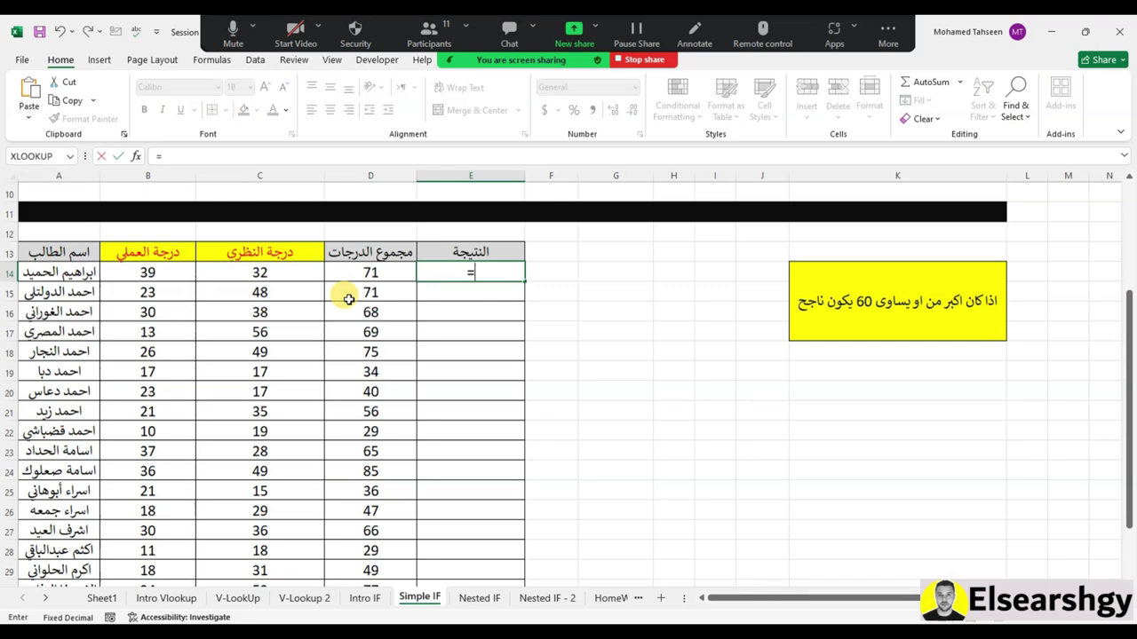
{"action": "type", "text": "IF("}
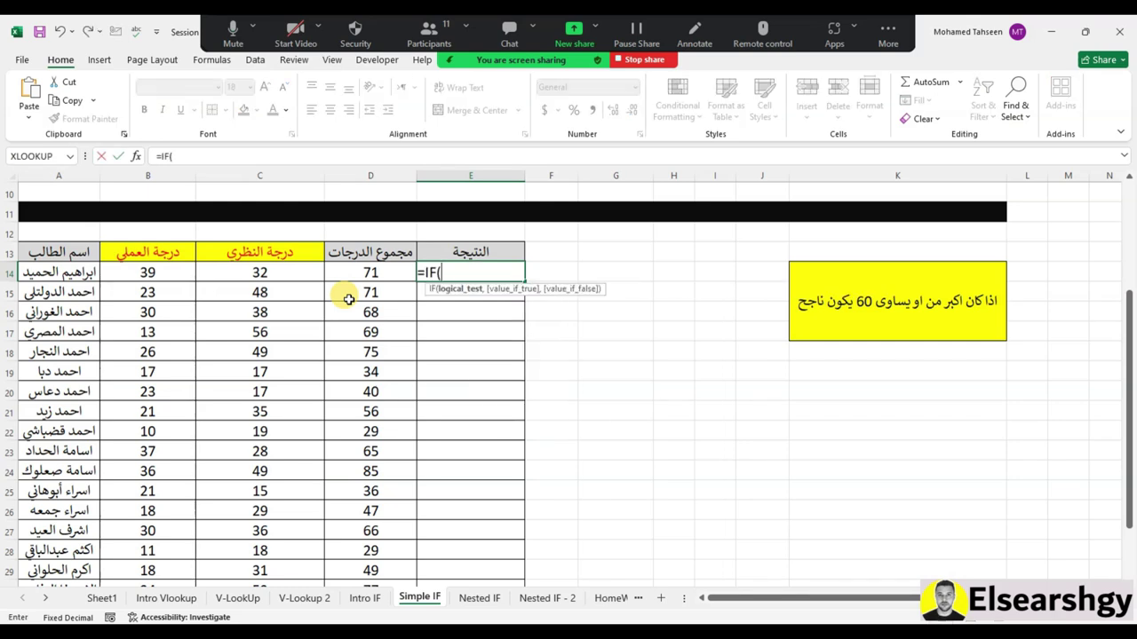
{"action": "key", "text": "Left"}
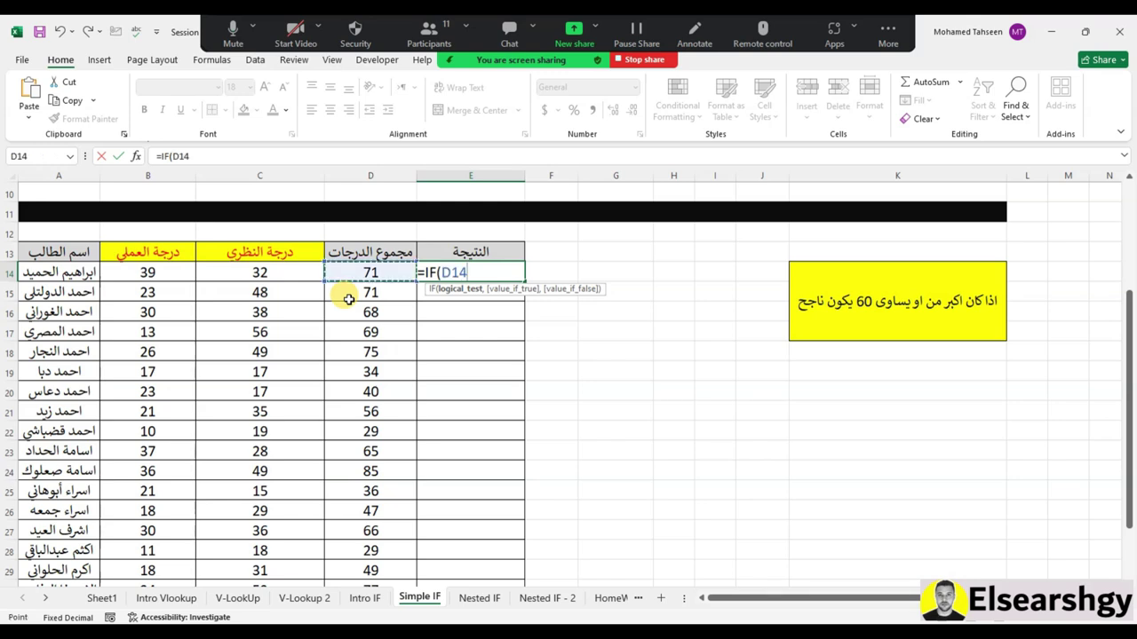
{"action": "type", "text": ">=60"}
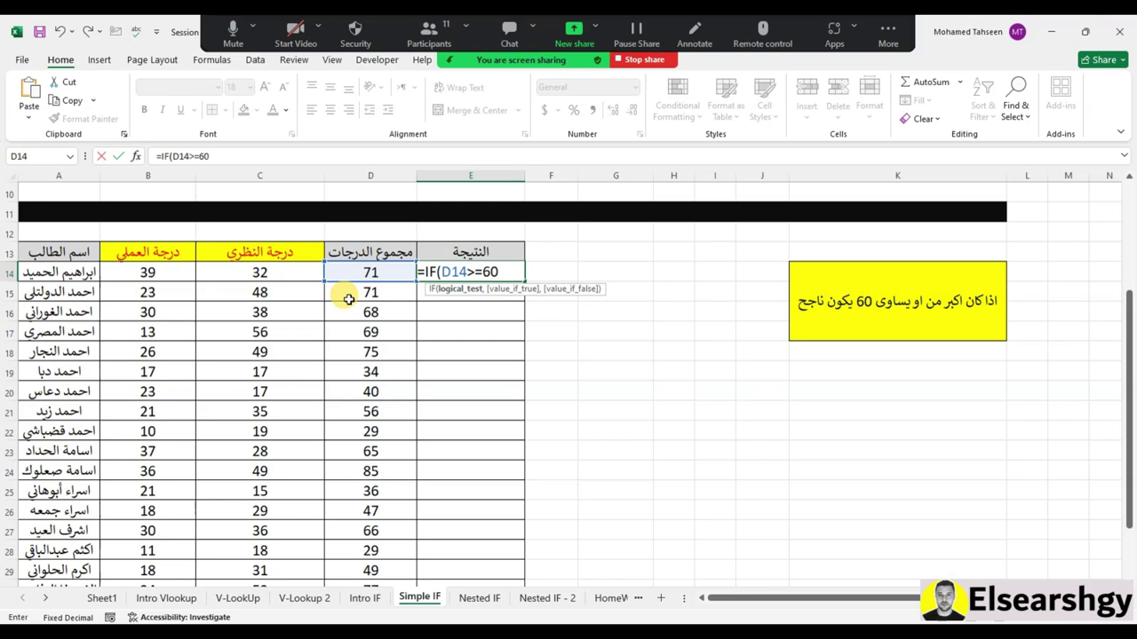
{"action": "type", "text": ","}
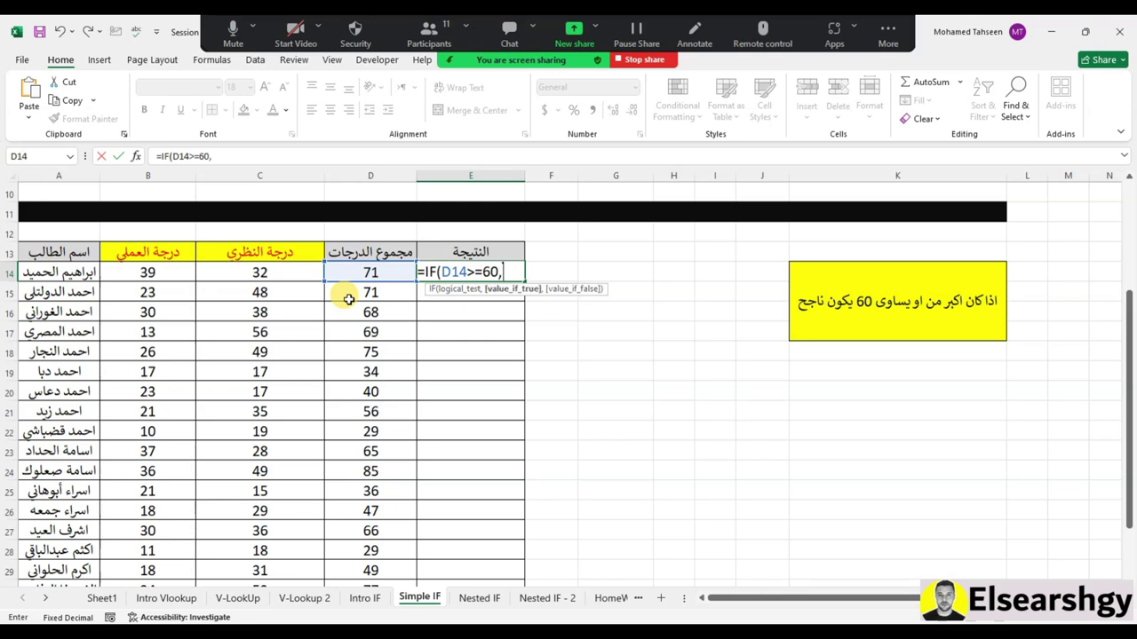
{"action": "type", "text": "\"ناج"}
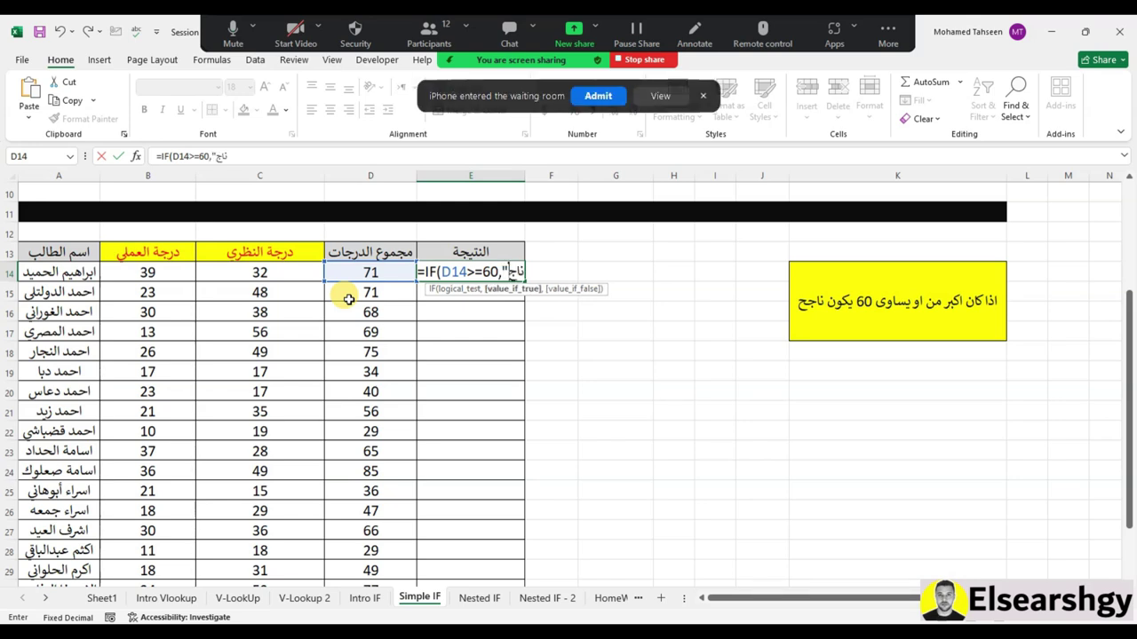
{"action": "type", "text": "ح"}
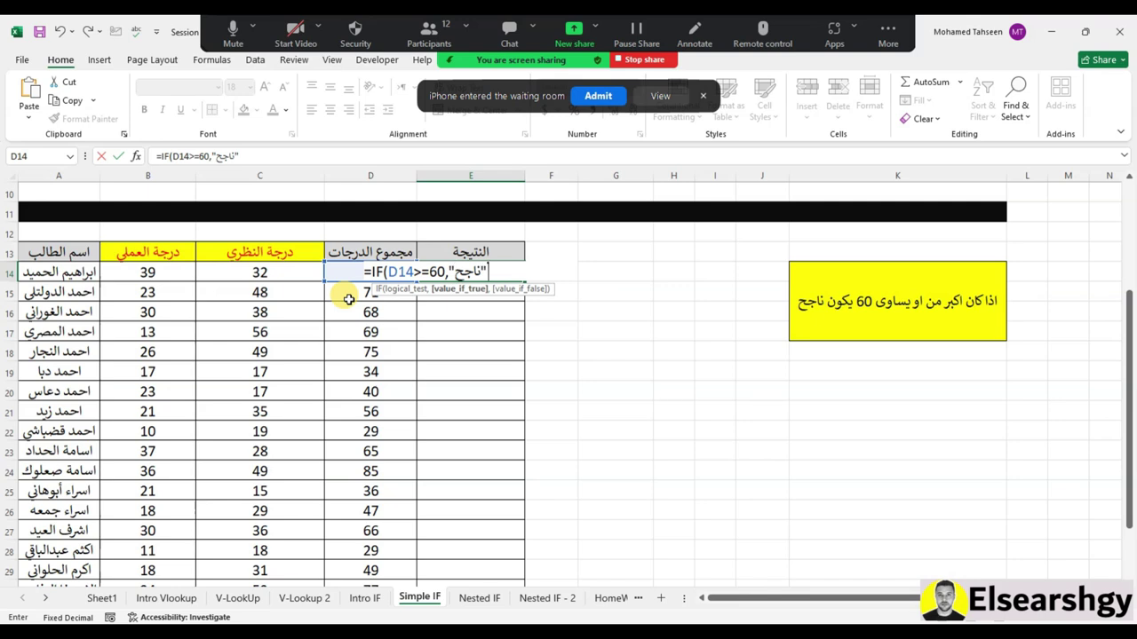
{"action": "type", "text": ","}
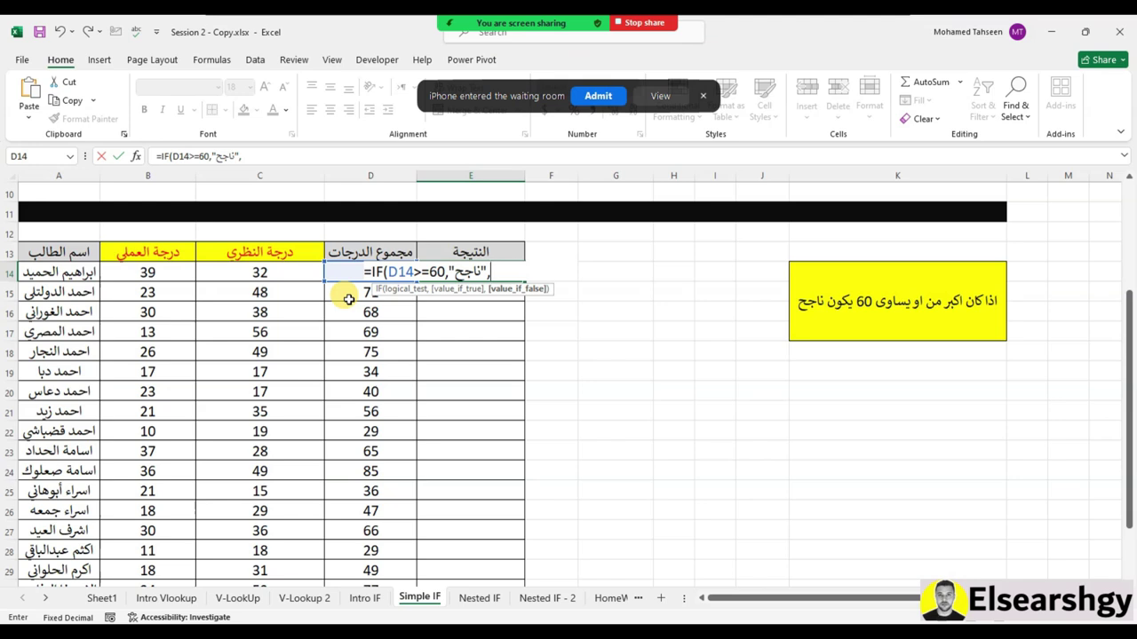
{"action": "type", "text": "\""}
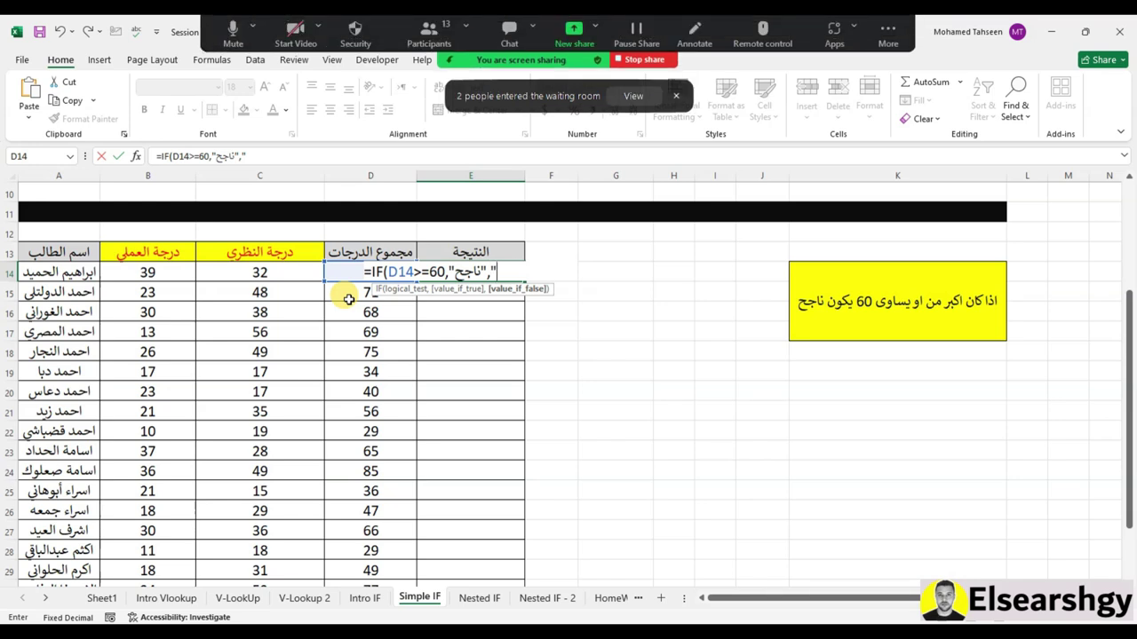
{"action": "type", "text": "راسب"}
{"action": "type", "text": ")"}
Commit the E14 formula and copy it down to E30
{"action": "key", "text": "Return"}
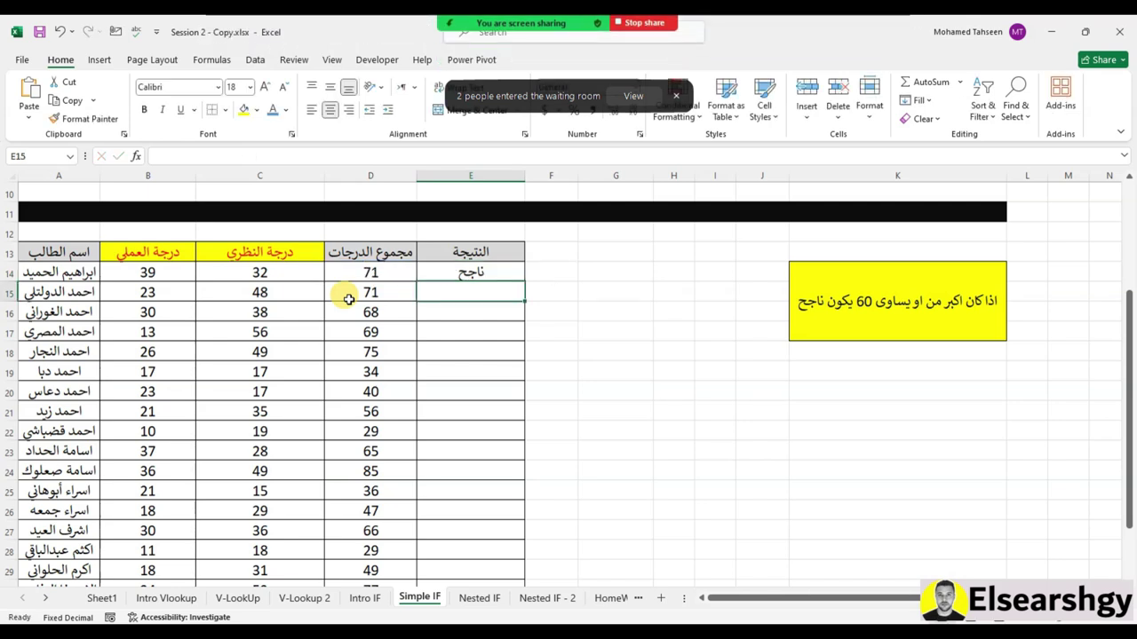
{"action": "left_click", "coordinate": [502, 274]}
{"action": "double_click", "coordinate": [525, 282]}
{"action": "scroll", "coordinate": [533, 355], "scroll_direction": "down", "scroll_amount": 2}
{"action": "scroll", "coordinate": [534, 355], "scroll_direction": "up", "scroll_amount": 2}
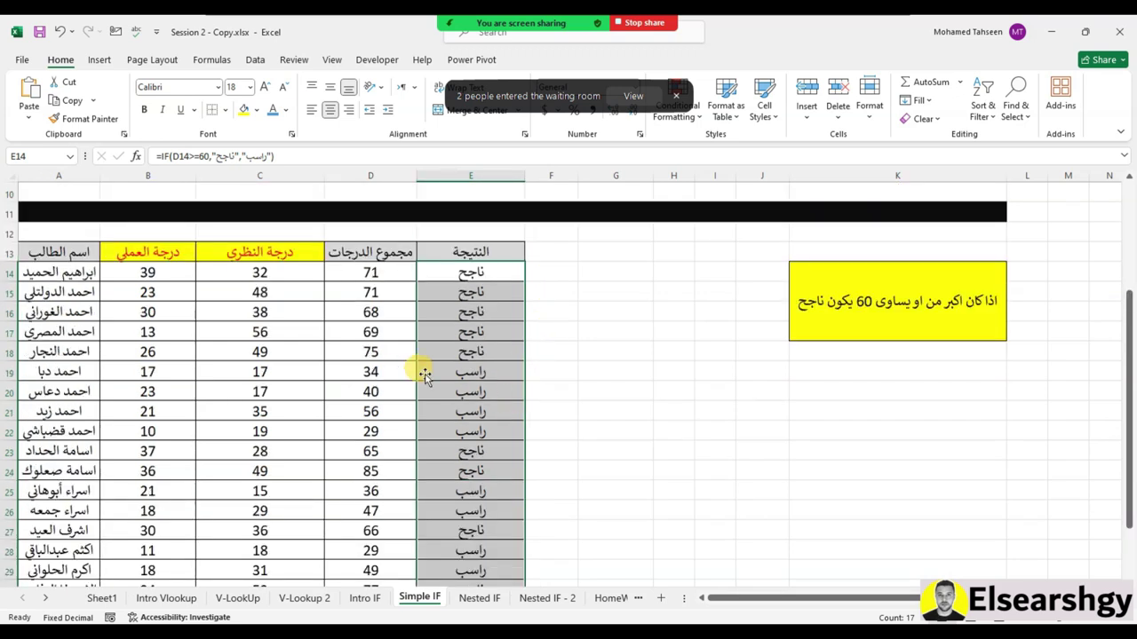
{"action": "left_click", "coordinate": [469, 371]}
Check the totals in D19, D21 and D15 against their results
{"action": "left_click", "coordinate": [355, 371]}
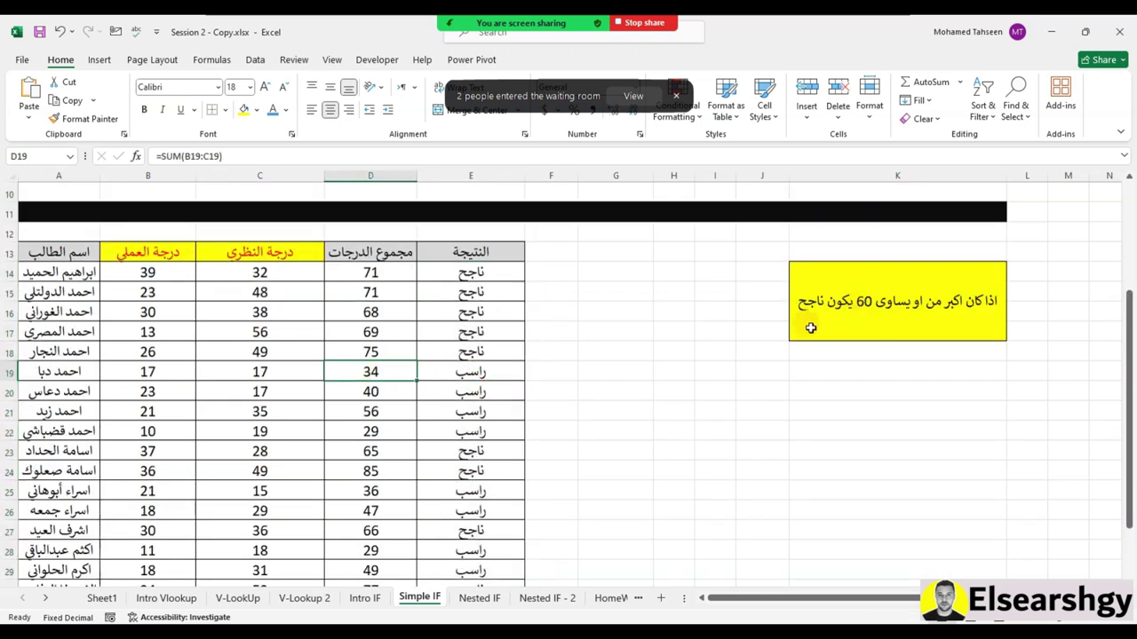
{"action": "left_click", "coordinate": [370, 410]}
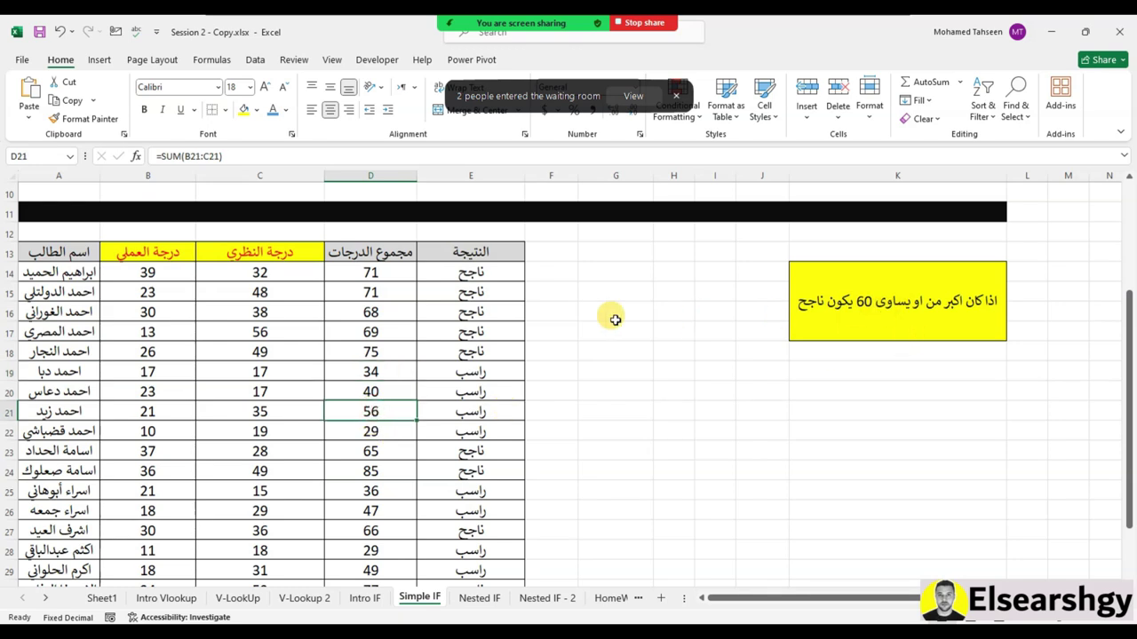
{"action": "left_click", "coordinate": [371, 292]}
{"action": "scroll", "coordinate": [588, 263], "scroll_direction": "down", "scroll_amount": 2}
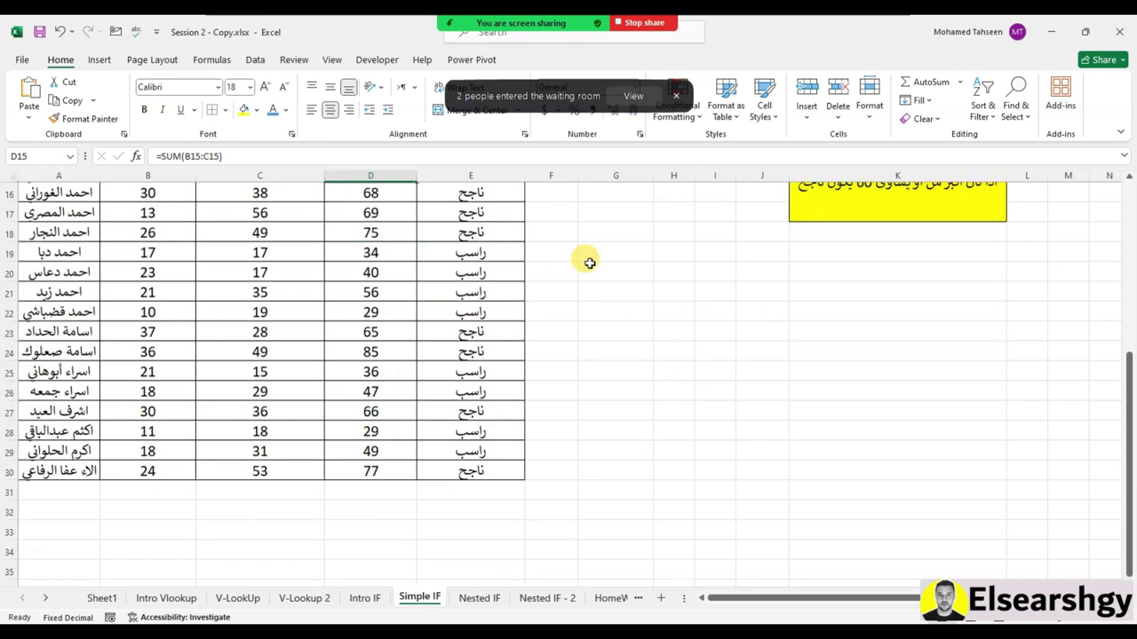
Admit everyone waiting in the Zoom waiting room
{"action": "left_click", "coordinate": [632, 96]}
{"action": "left_click", "coordinate": [672, 260]}
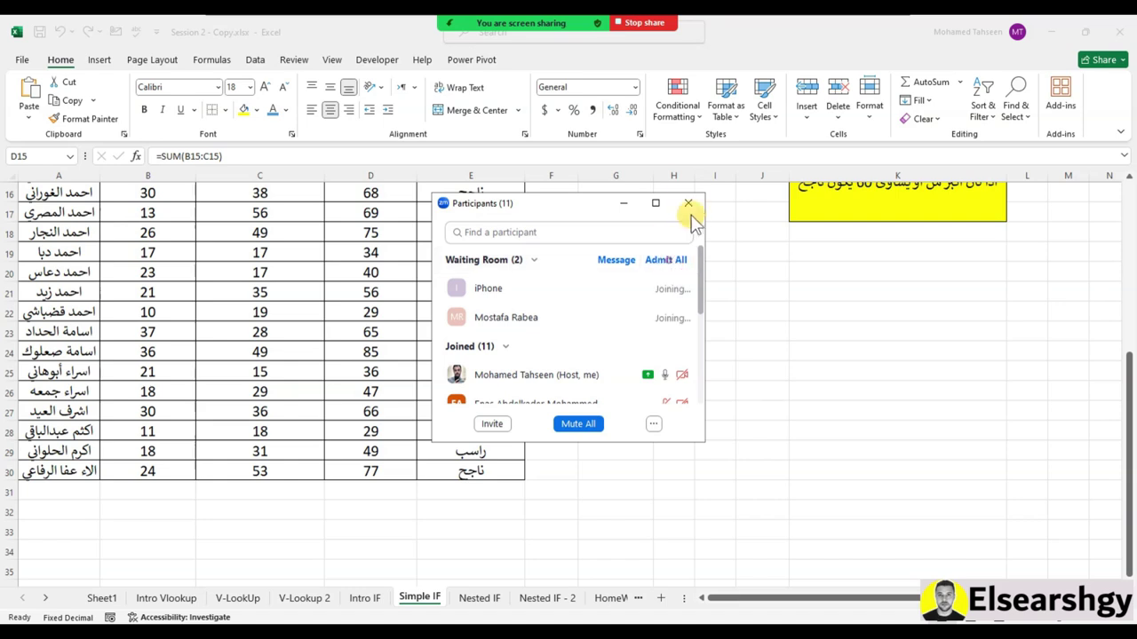
{"action": "left_click", "coordinate": [687, 204]}
Check the totals in D28 and D30 against their ناجح/راسب results
{"action": "left_click", "coordinate": [395, 431]}
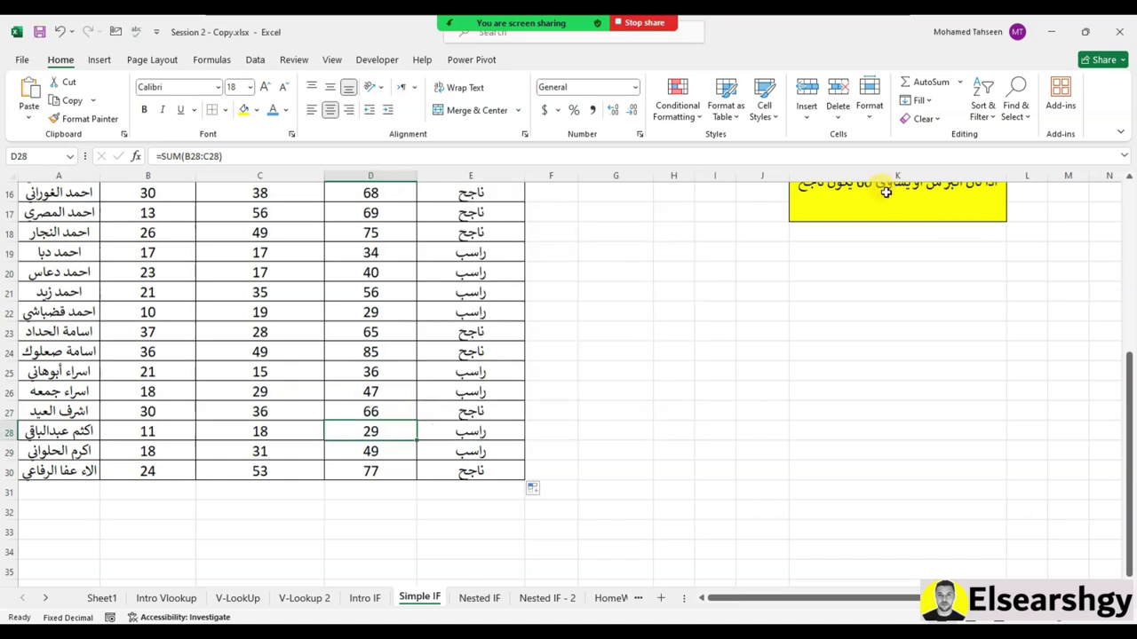
{"action": "left_click", "coordinate": [377, 472]}
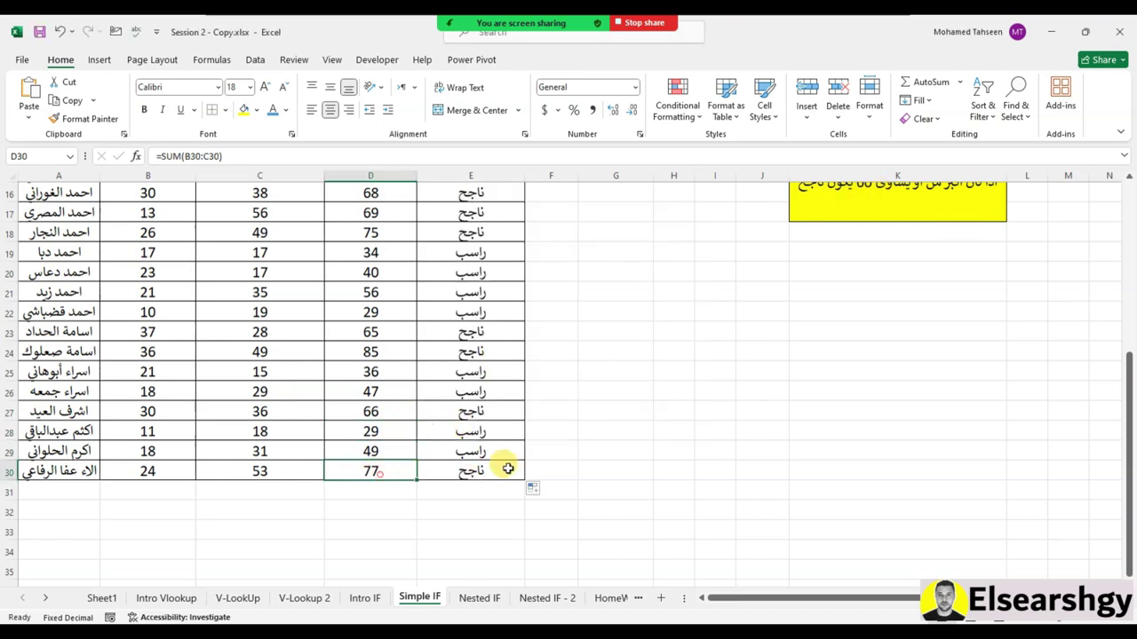
{"action": "scroll", "coordinate": [533, 444], "scroll_direction": "up", "scroll_amount": 1}
{"action": "scroll", "coordinate": [420, 308], "scroll_direction": "up", "scroll_amount": 4}
{"action": "scroll", "coordinate": [420, 308], "scroll_direction": "down", "scroll_amount": 4}
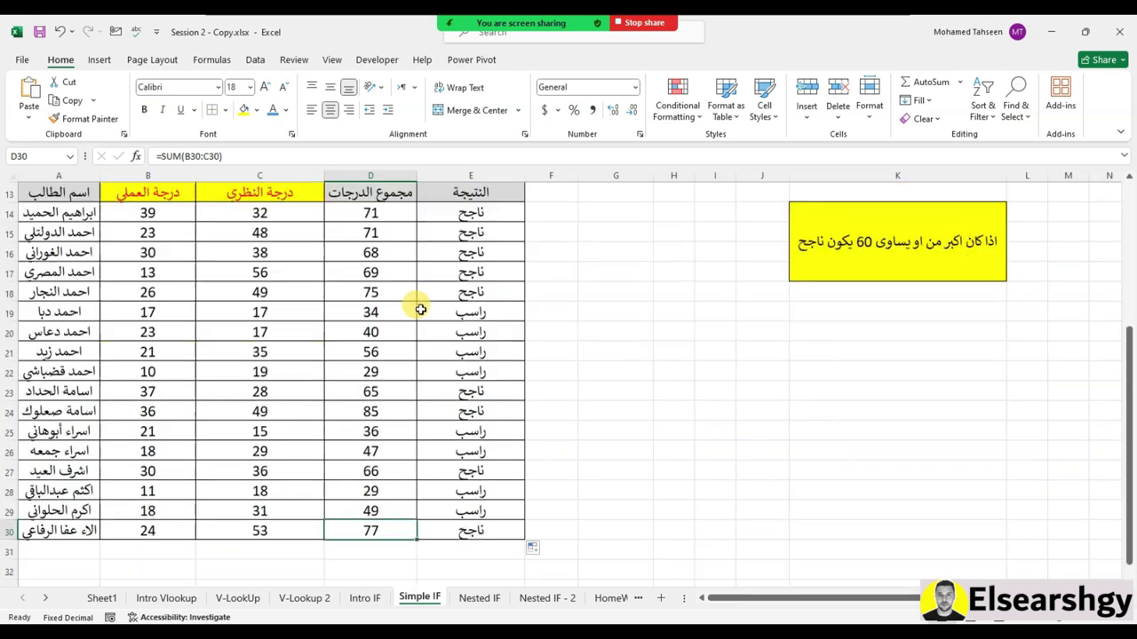
{"action": "scroll", "coordinate": [420, 308], "scroll_direction": "up", "scroll_amount": 2}
{"action": "scroll", "coordinate": [421, 308], "scroll_direction": "up", "scroll_amount": 1}
{"action": "scroll", "coordinate": [420, 309], "scroll_direction": "up", "scroll_amount": 1}
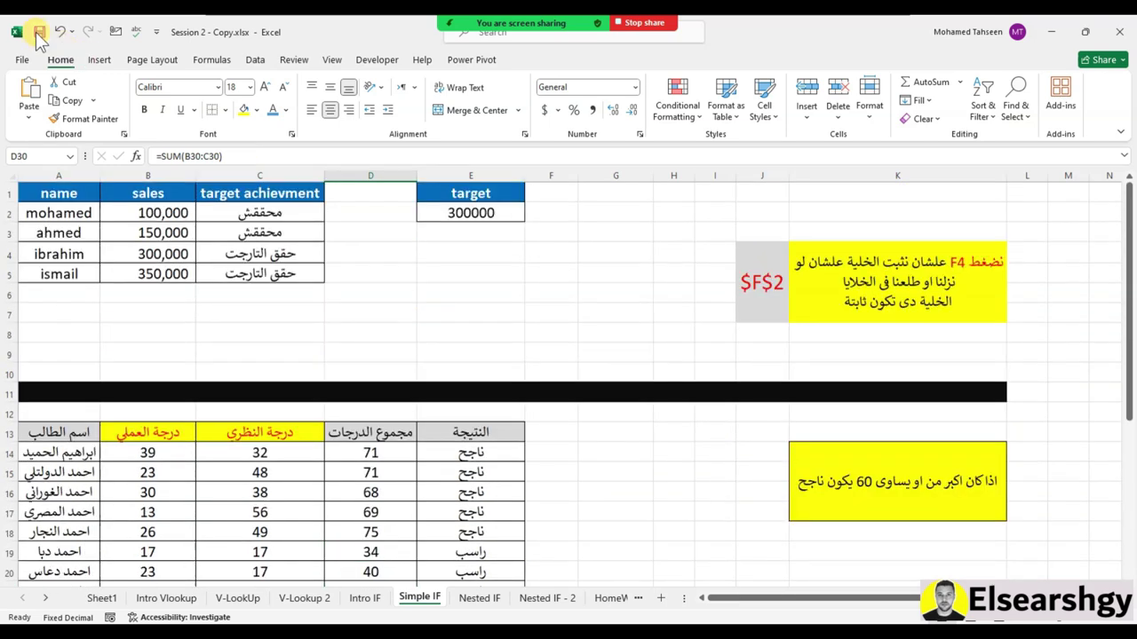
{"action": "scroll", "coordinate": [655, 398], "scroll_direction": "down", "scroll_amount": 1}
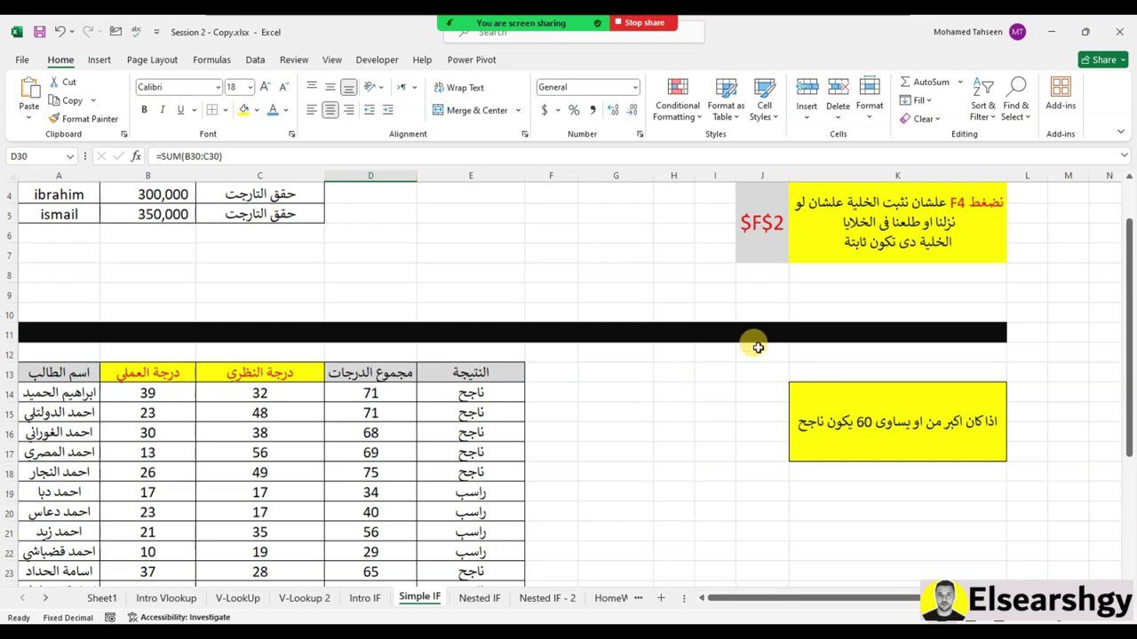
{"action": "mouse_move", "coordinate": [508, 23]}
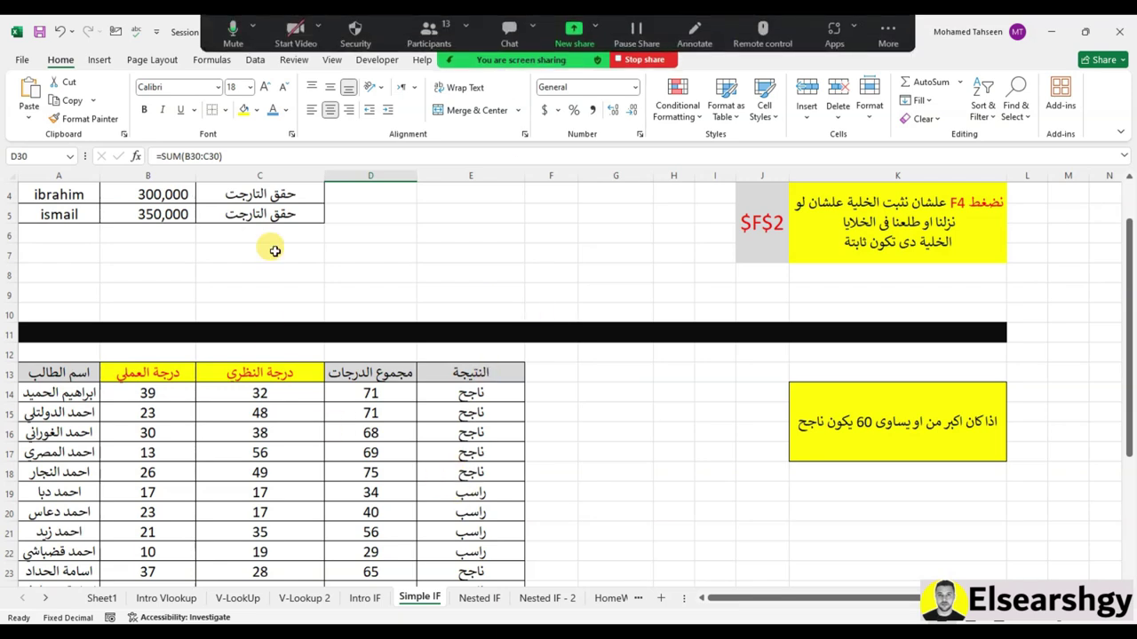
{"action": "scroll", "coordinate": [305, 367], "scroll_direction": "up", "scroll_amount": 1}
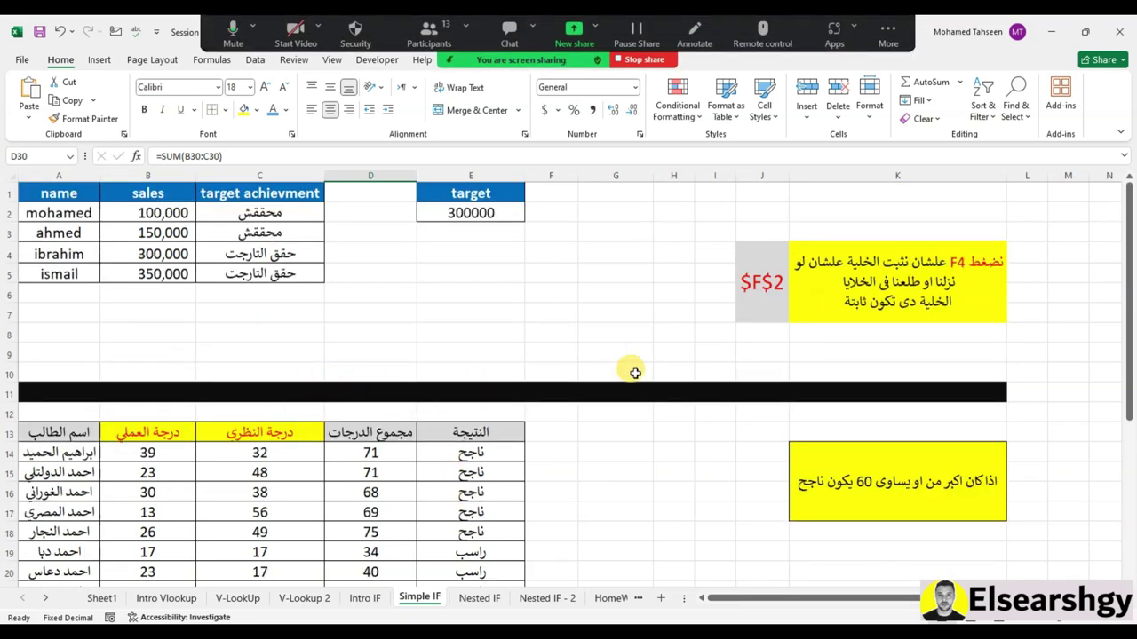
{"action": "left_click", "coordinate": [509, 40]}
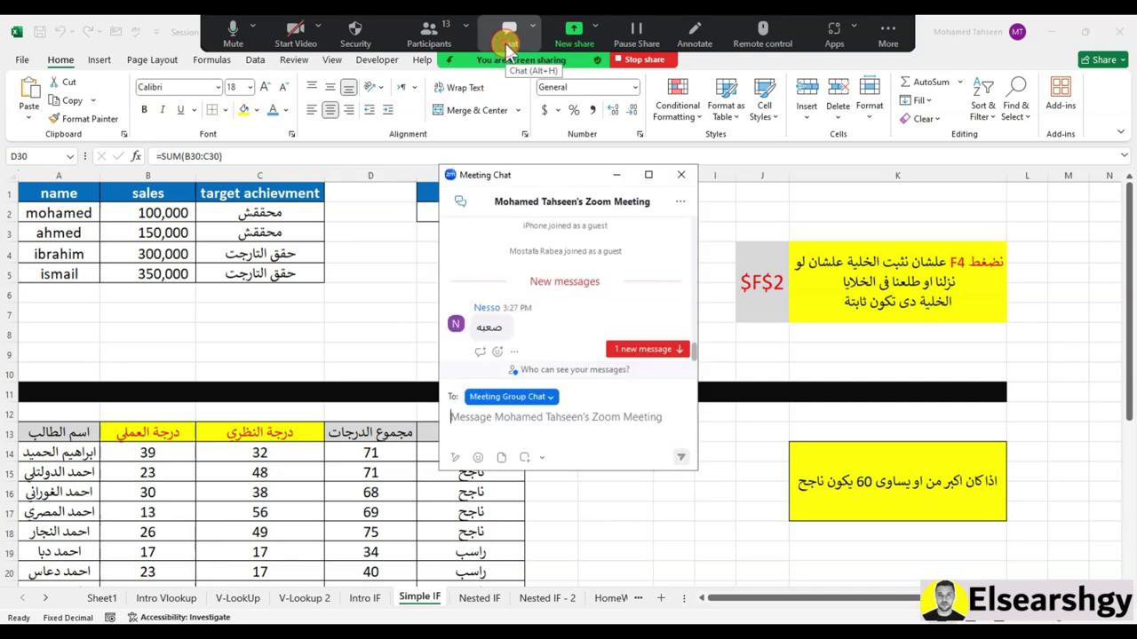
{"action": "left_click", "coordinate": [678, 175]}
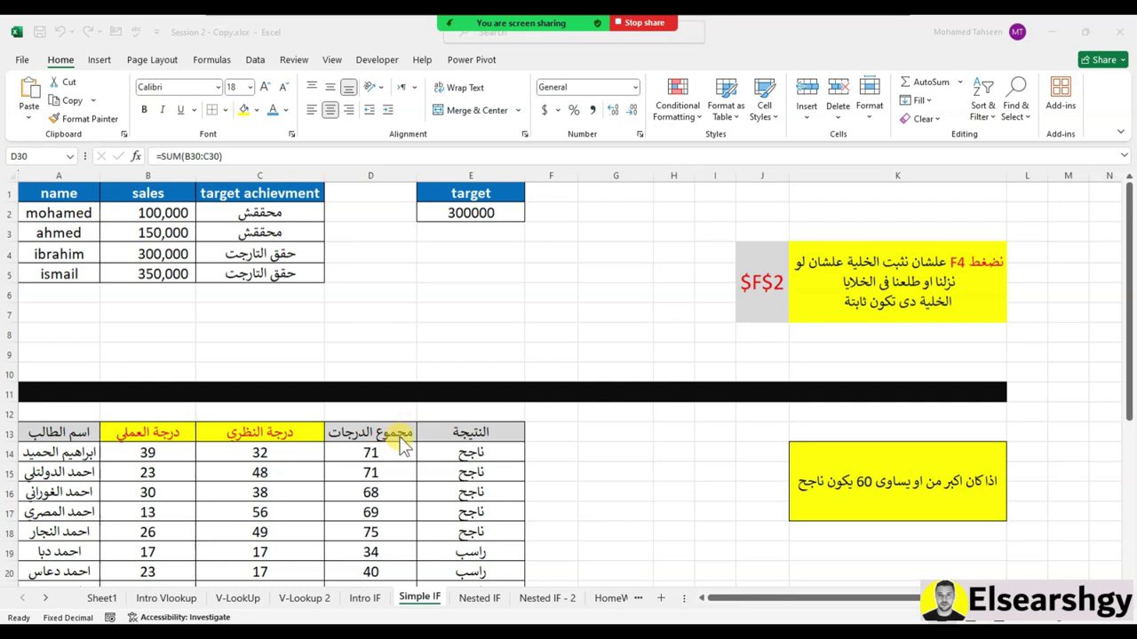
Switch to the Nested IF sheet, widen grade column K and delete empty column M
{"action": "left_click", "coordinate": [484, 599]}
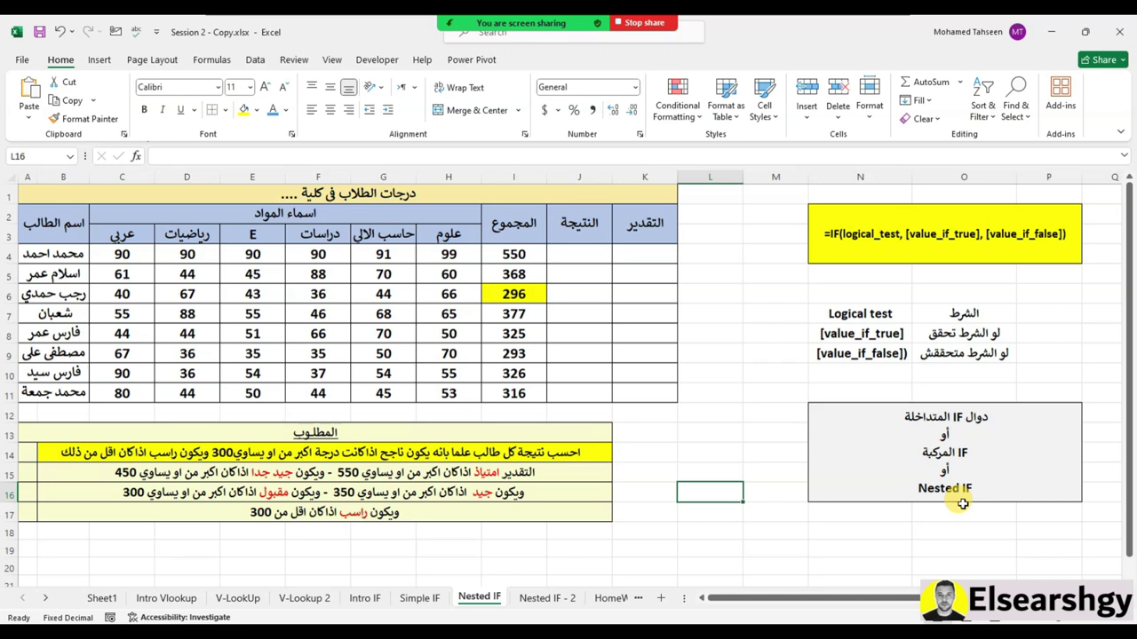
{"action": "left_click", "coordinate": [672, 191]}
{"action": "left_click_drag", "start_coordinate": [680, 174], "coordinate": [777, 174]}
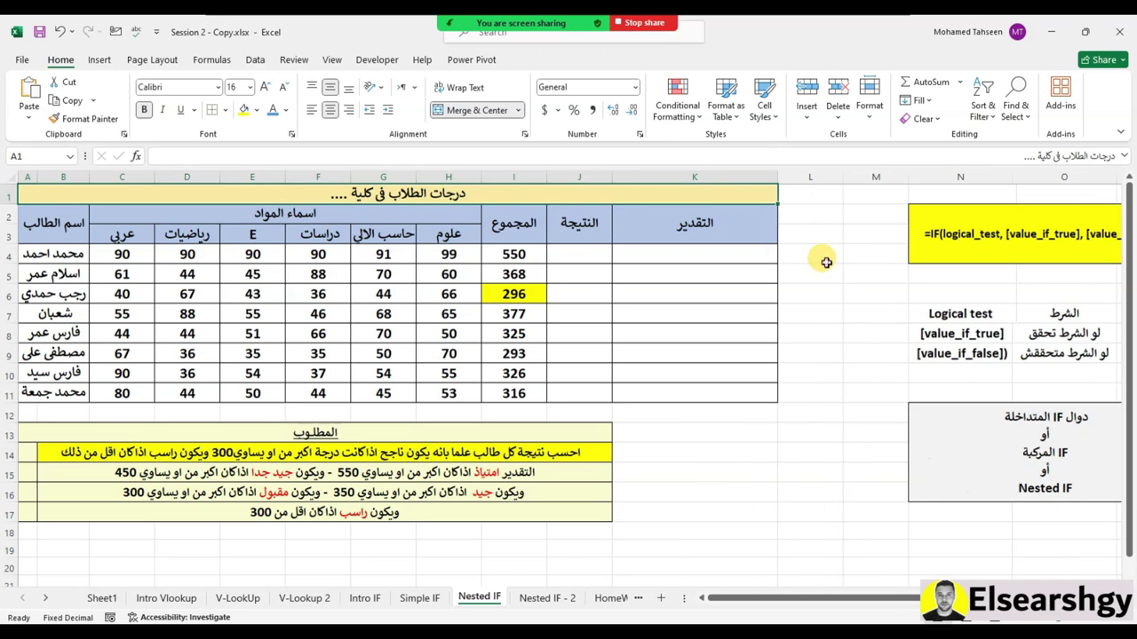
{"action": "left_click", "coordinate": [874, 177]}
{"action": "right_click", "coordinate": [866, 177]}
{"action": "left_click", "coordinate": [904, 345]}
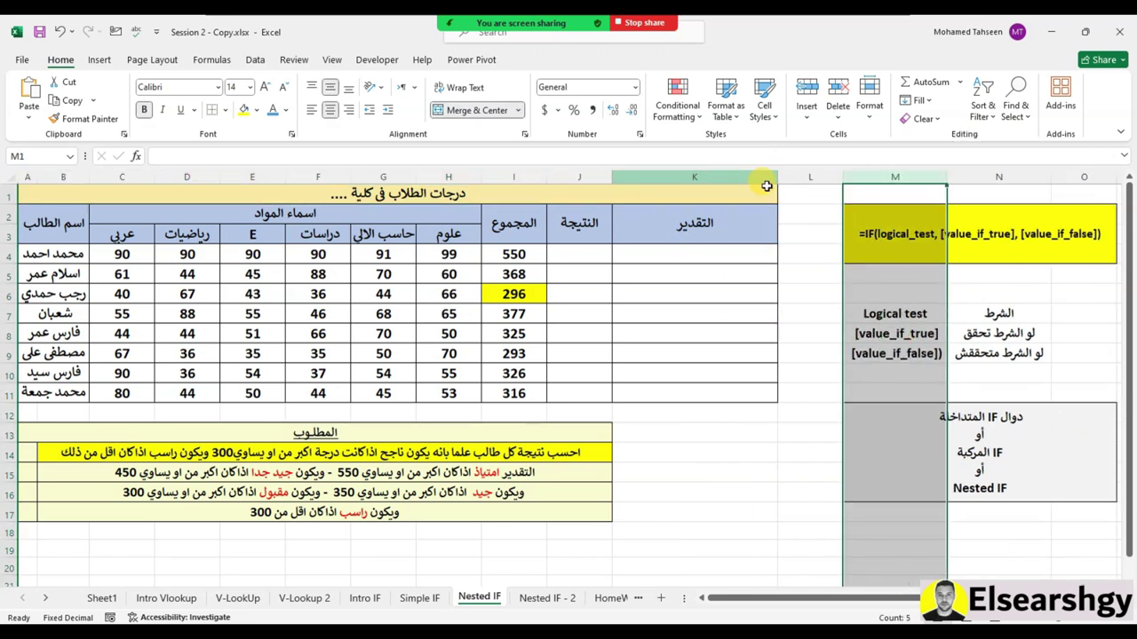
{"action": "left_click", "coordinate": [751, 330]}
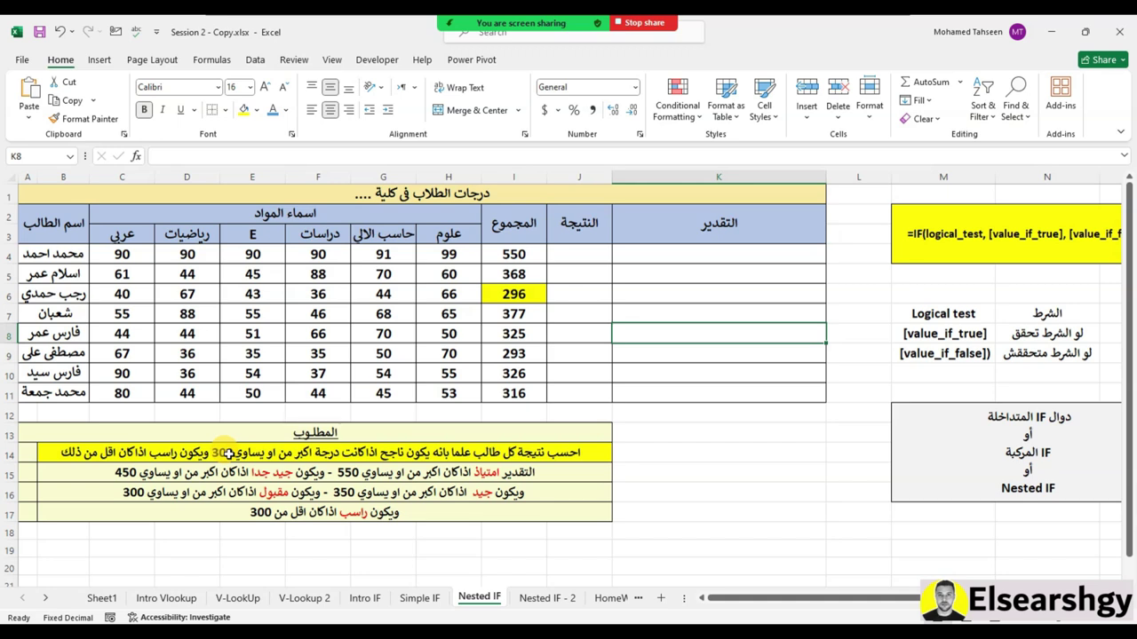
Enter =IF(I4>=300,"ناجح","راسب") in J4 for the first student's result
{"action": "left_click", "coordinate": [106, 452]}
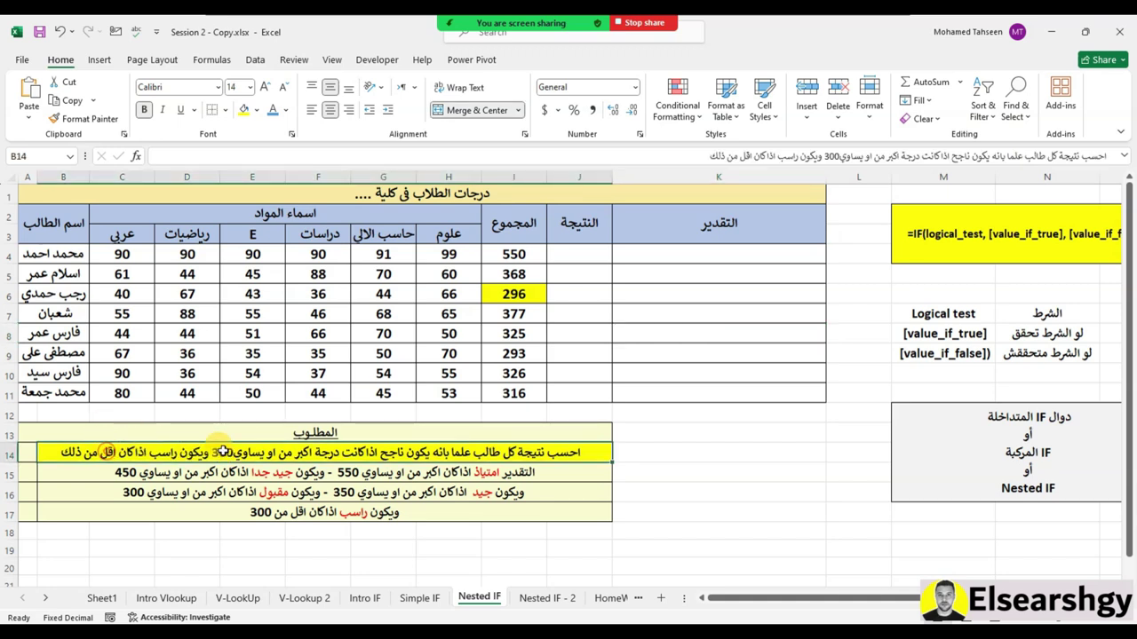
{"action": "left_click", "coordinate": [588, 254]}
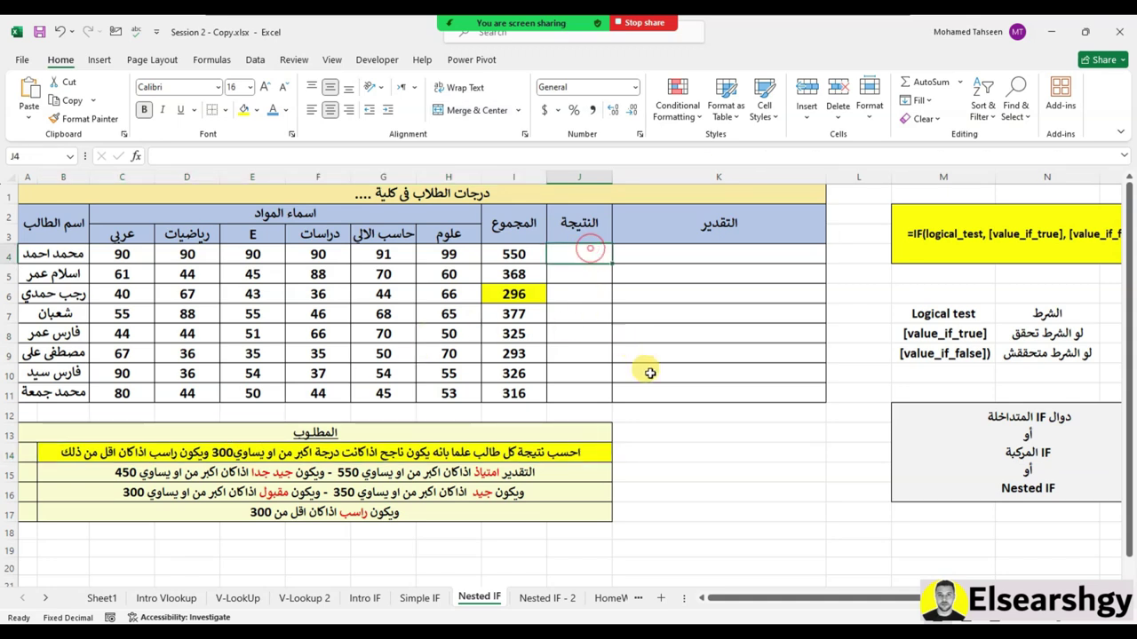
{"action": "type", "text": "=if"}
{"action": "key", "text": "Tab"}
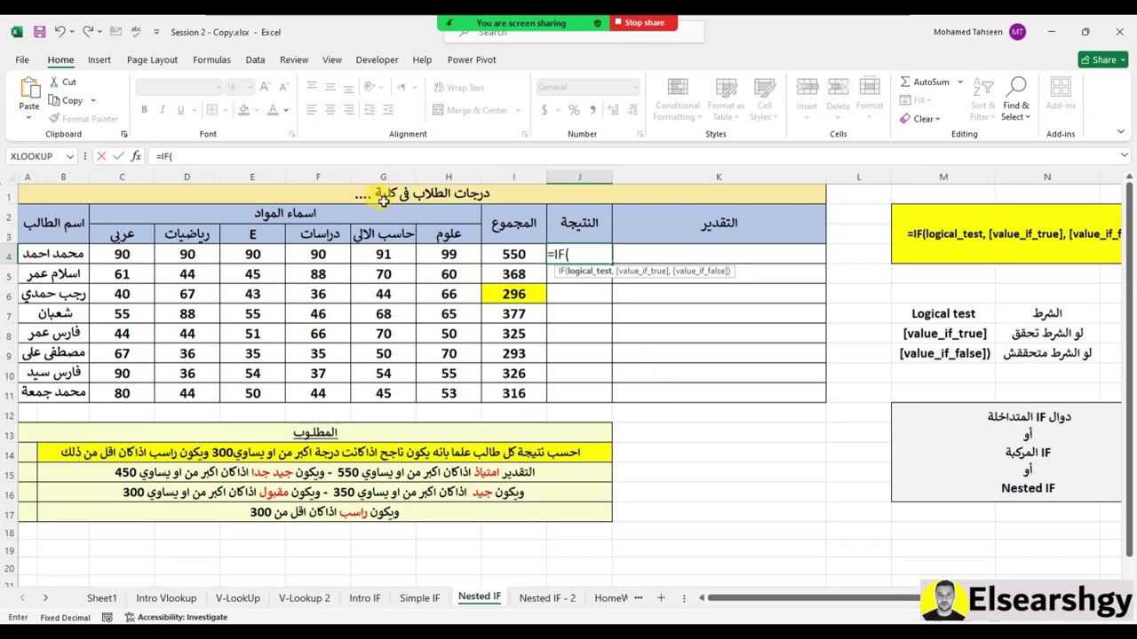
{"action": "left_click", "coordinate": [511, 254]}
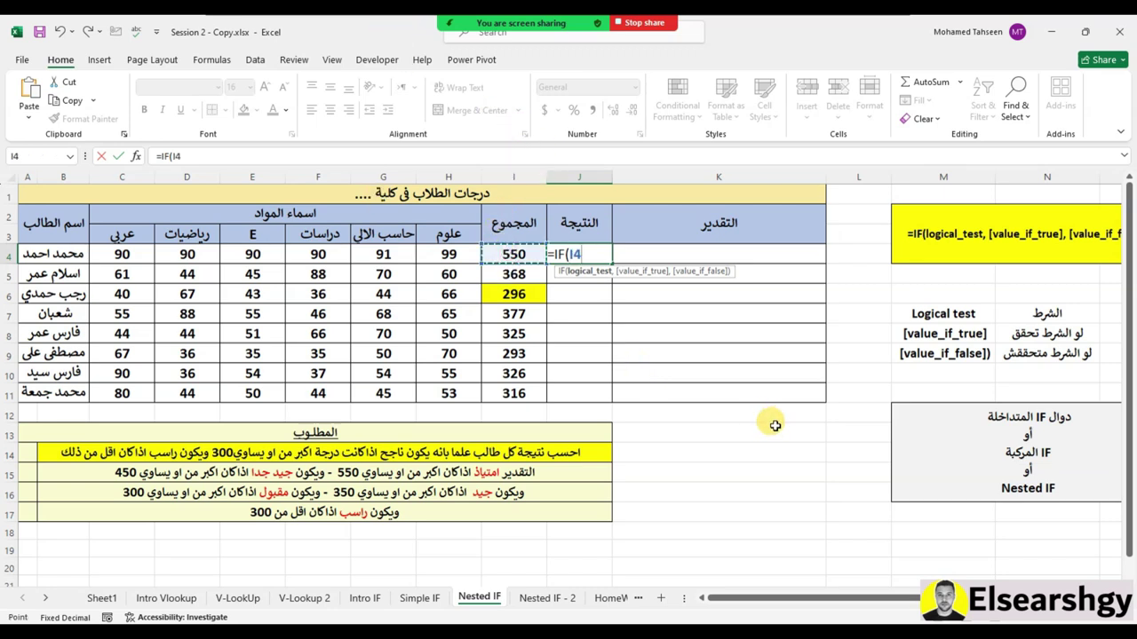
{"action": "type", "text": "<"}
{"action": "key", "text": "BackSpace"}
{"action": "type", "text": "=3"}
{"action": "type", "text": "00,\""}
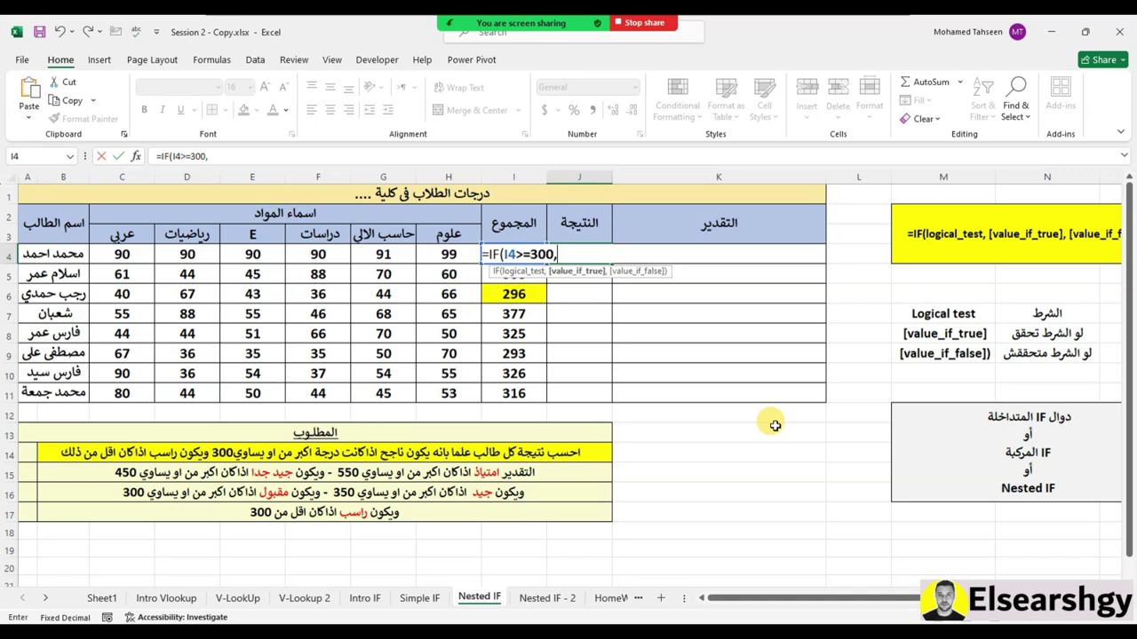
{"action": "type", "text": "ناجح"}
{"action": "key", "text": "BackSpace"}
{"action": "type", "text": "ح\""}
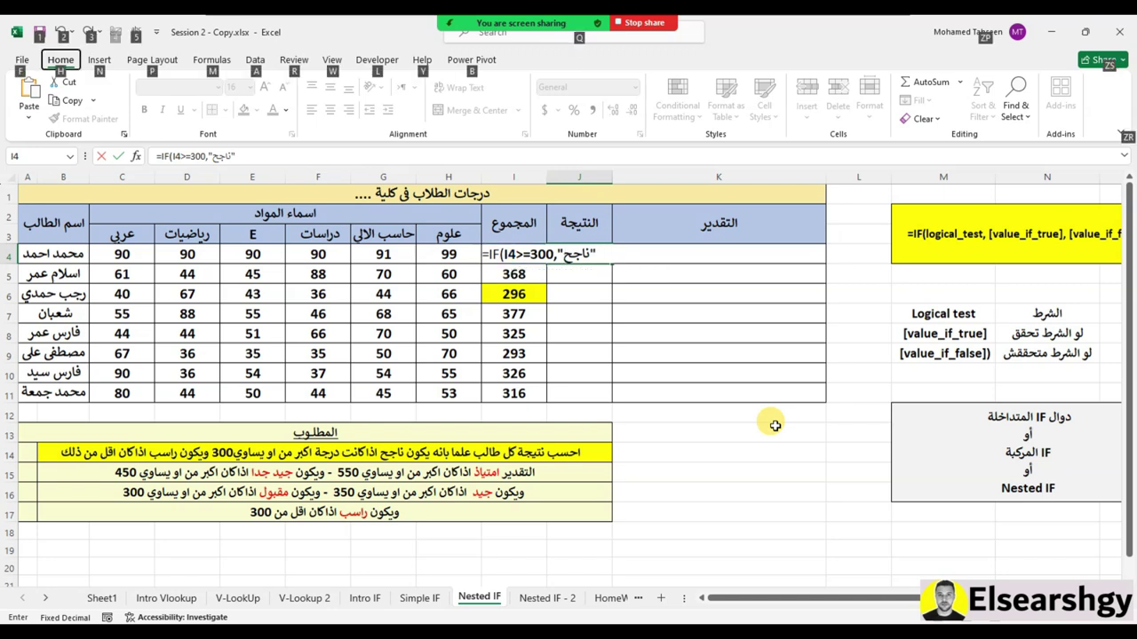
{"action": "type", "text": ",\"v"}
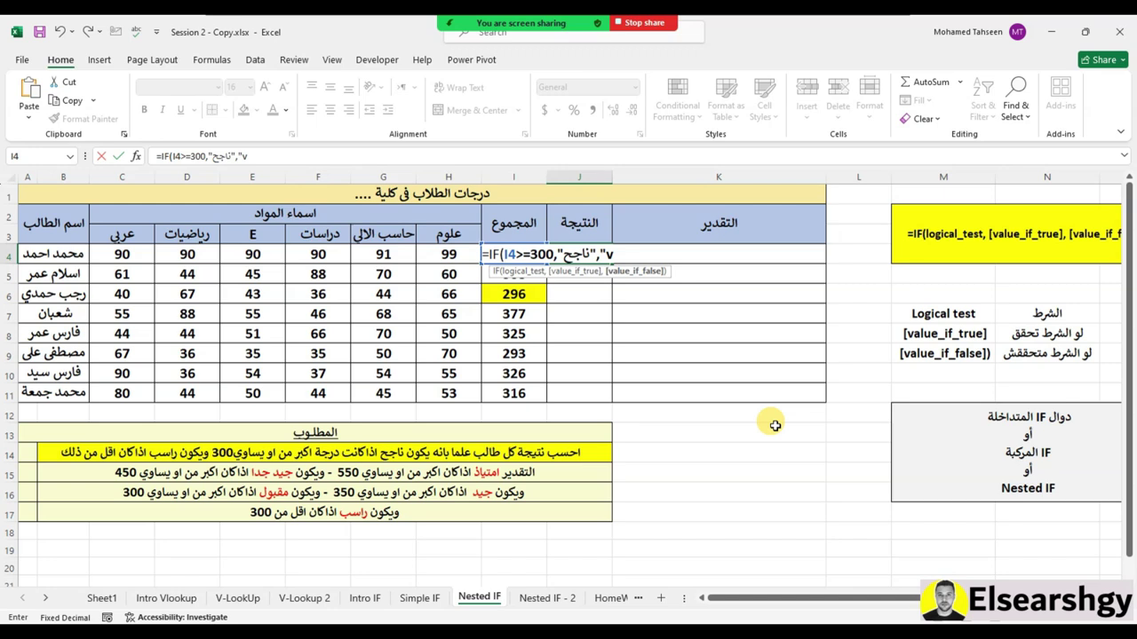
{"action": "key", "text": "BackSpace"}
{"action": "type", "text": "راسب\""}
{"action": "type", "text": ")"}
{"action": "key", "text": "Return"}
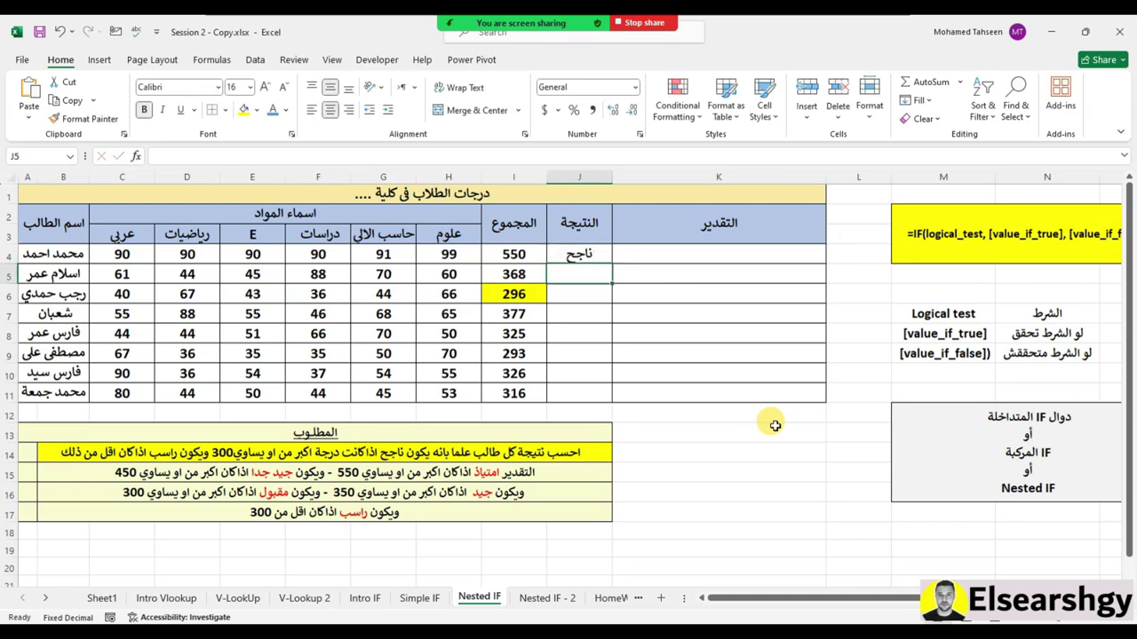
Copy J4's formula down to J11 and check the راسب results for totals 296 and 293
{"action": "left_click", "coordinate": [587, 254]}
{"action": "left_click_drag", "start_coordinate": [612, 264], "coordinate": [611, 402]}
{"action": "left_click", "coordinate": [593, 331]}
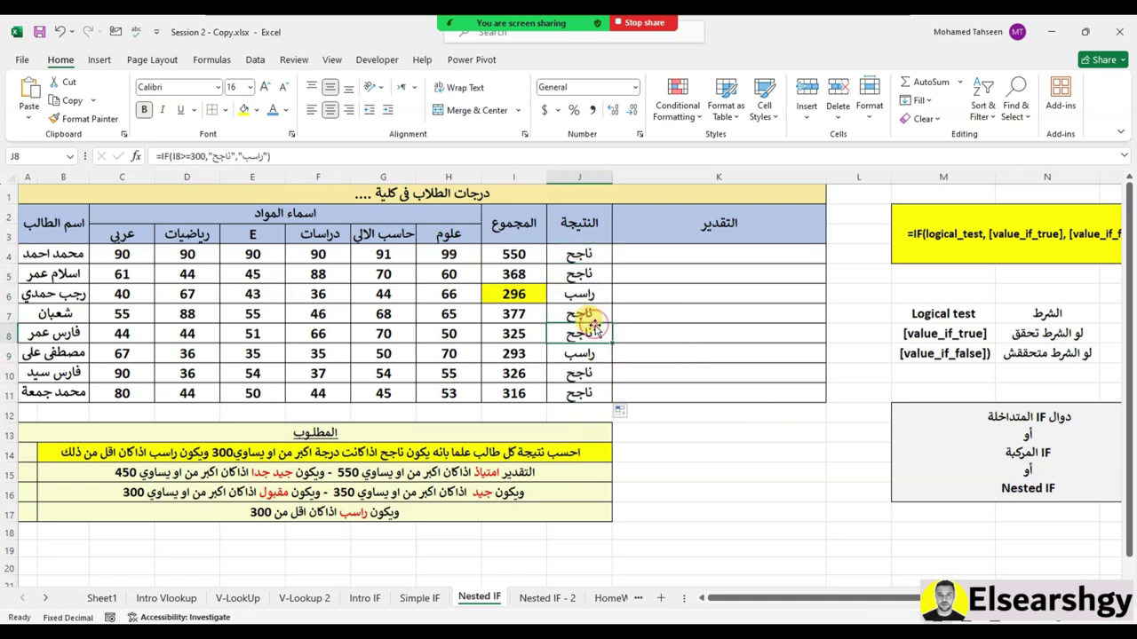
{"action": "left_click_drag", "start_coordinate": [523, 296], "coordinate": [532, 305]}
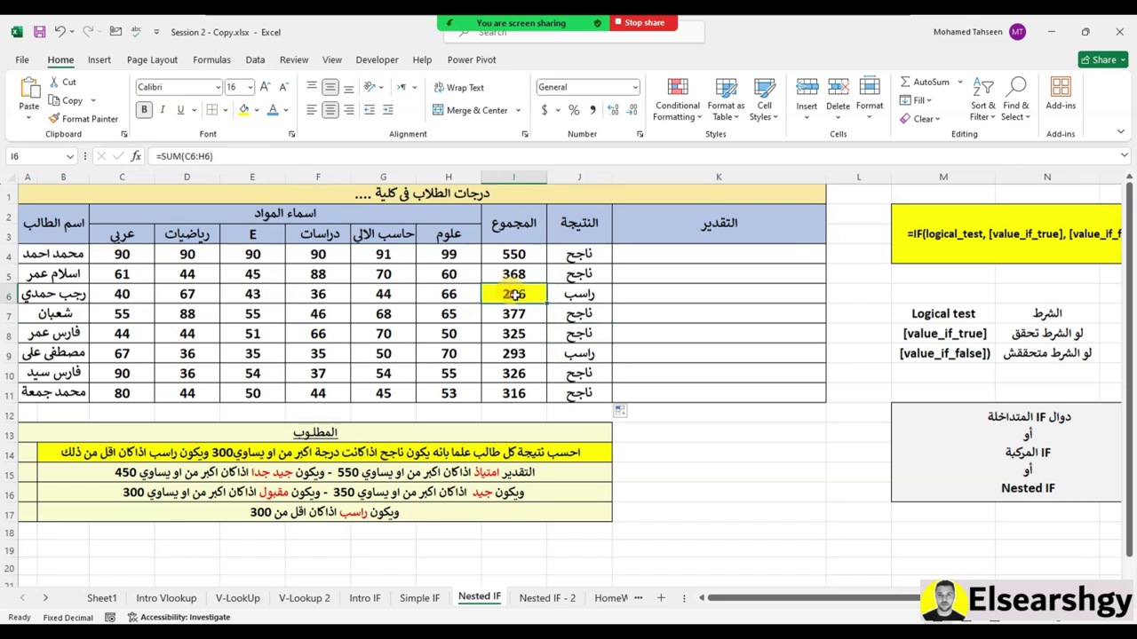
{"action": "left_click", "coordinate": [575, 295]}
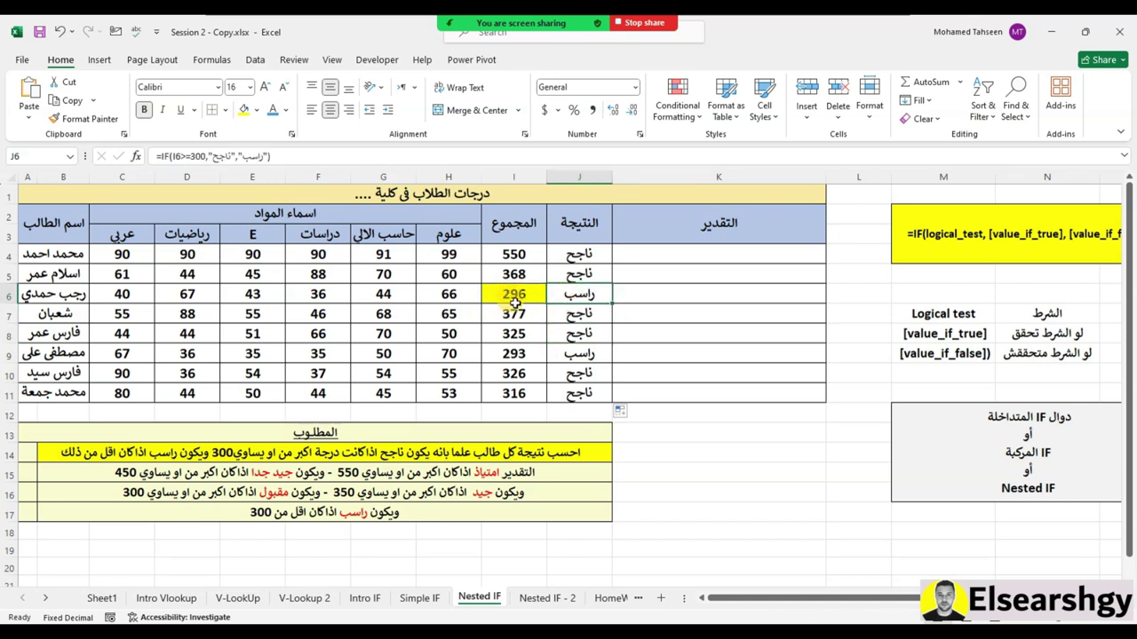
{"action": "left_click_drag", "start_coordinate": [513, 354], "coordinate": [579, 355]}
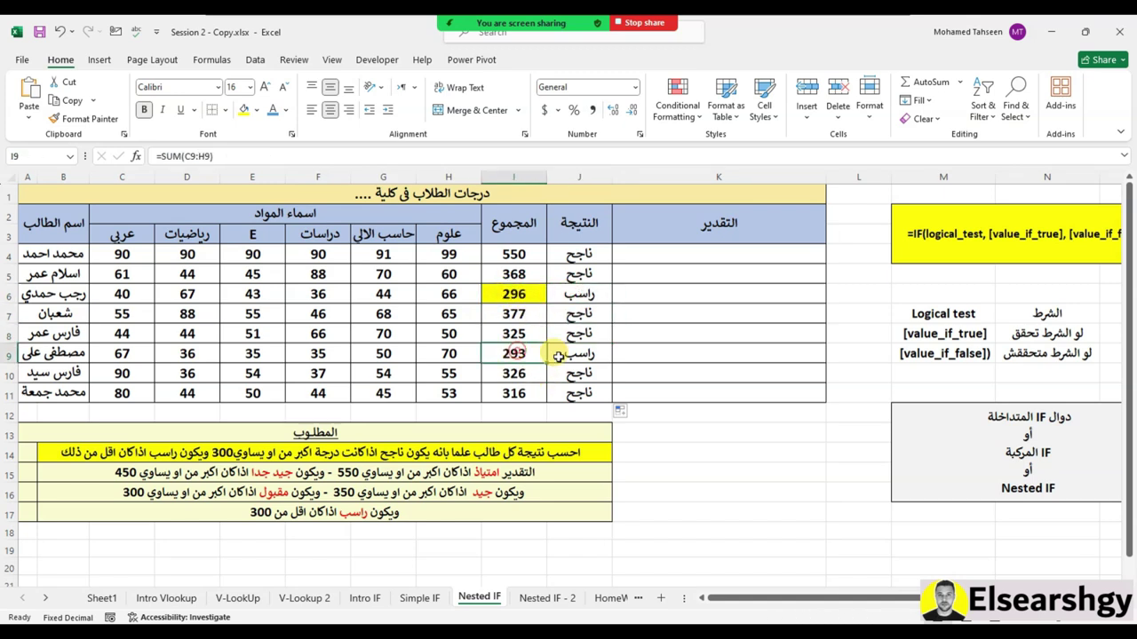
{"action": "left_click", "coordinate": [515, 377]}
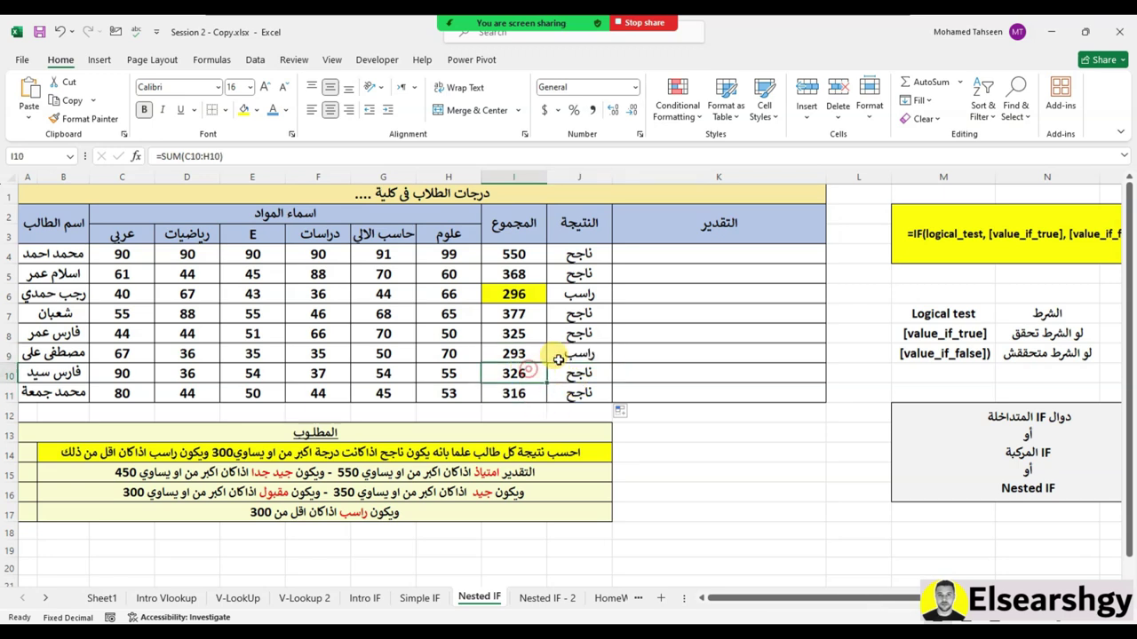
{"action": "left_click", "coordinate": [515, 258]}
{"action": "left_click", "coordinate": [577, 260]}
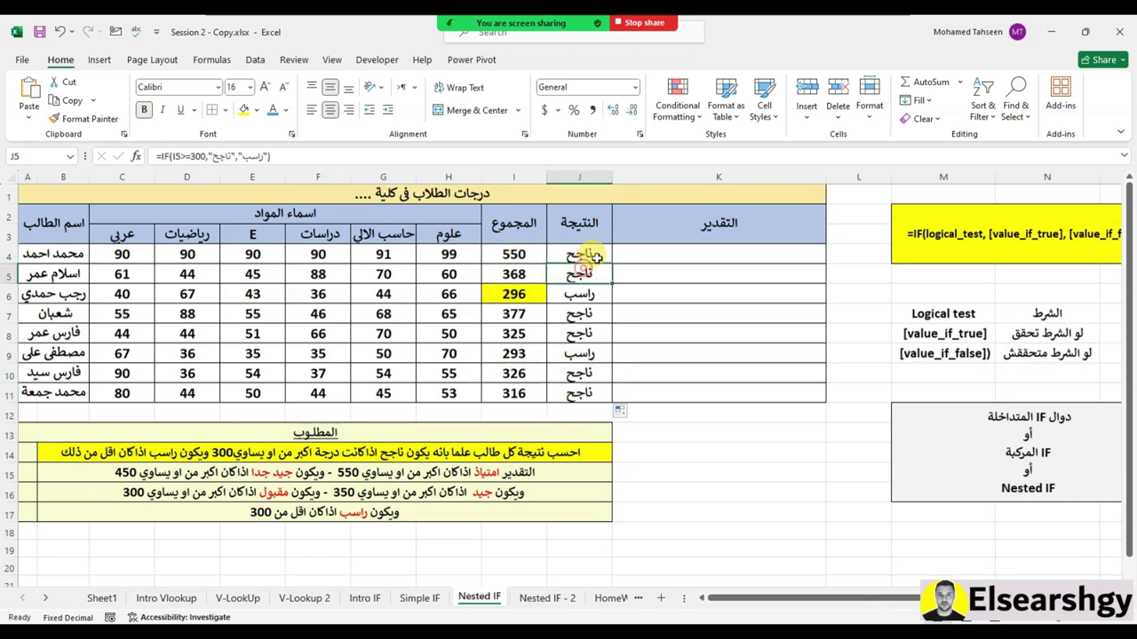
{"action": "left_click", "coordinate": [709, 260]}
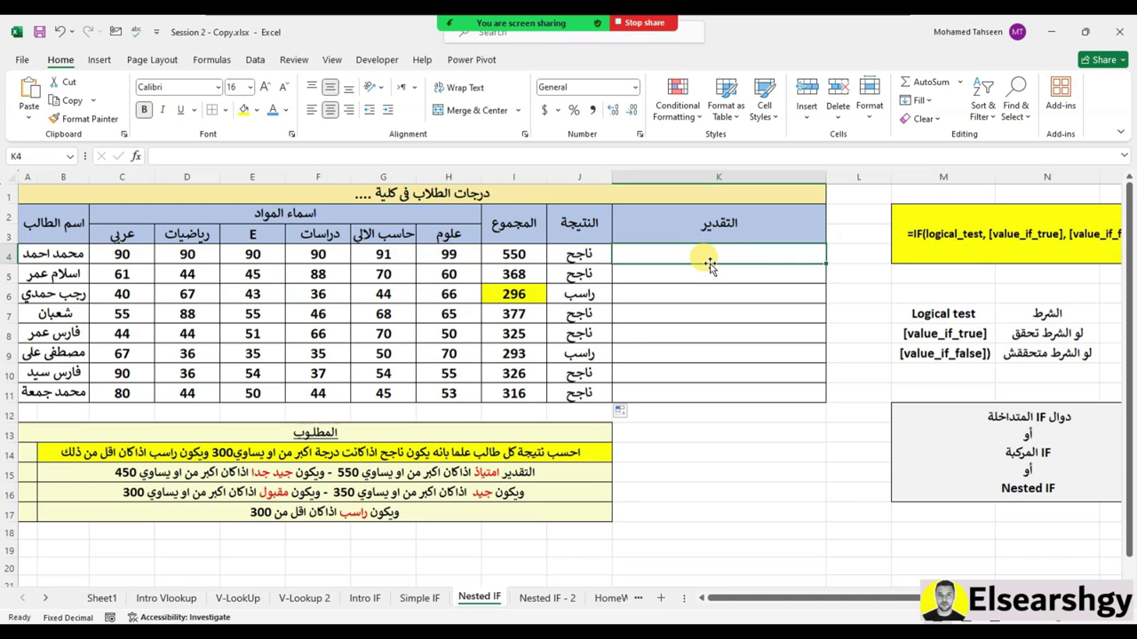
Type =IF(I4<300,"راسب",IF(I4<350,"مقبول",IF(I4<450,"جيد",IF( into K4
{"action": "mouse_move", "coordinate": [515, 24]}
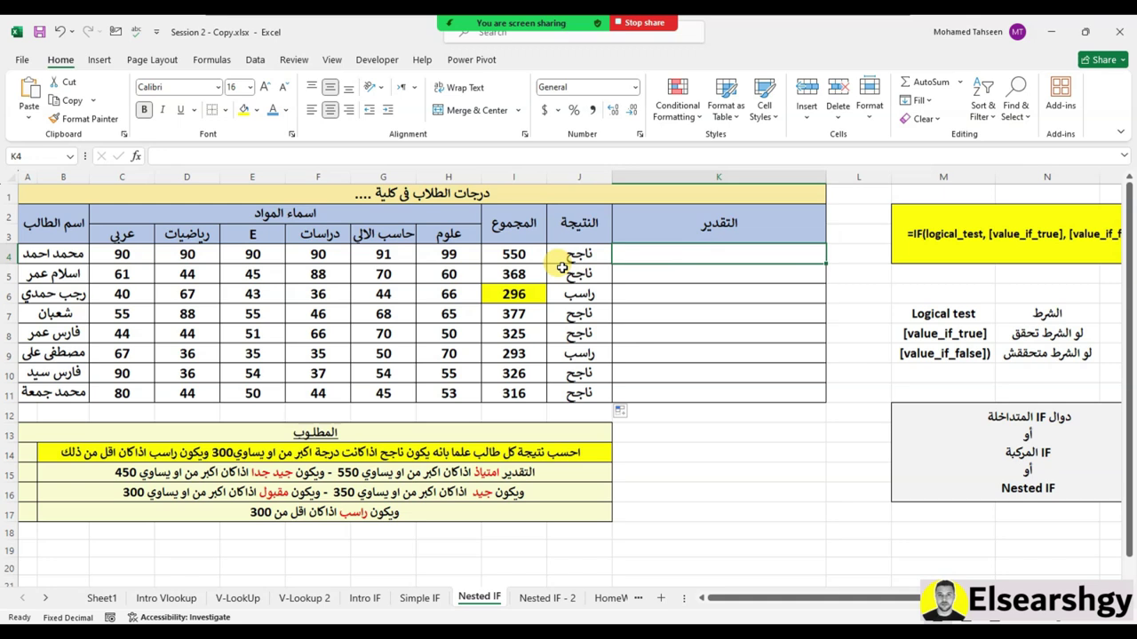
{"action": "type", "text": "=IF("}
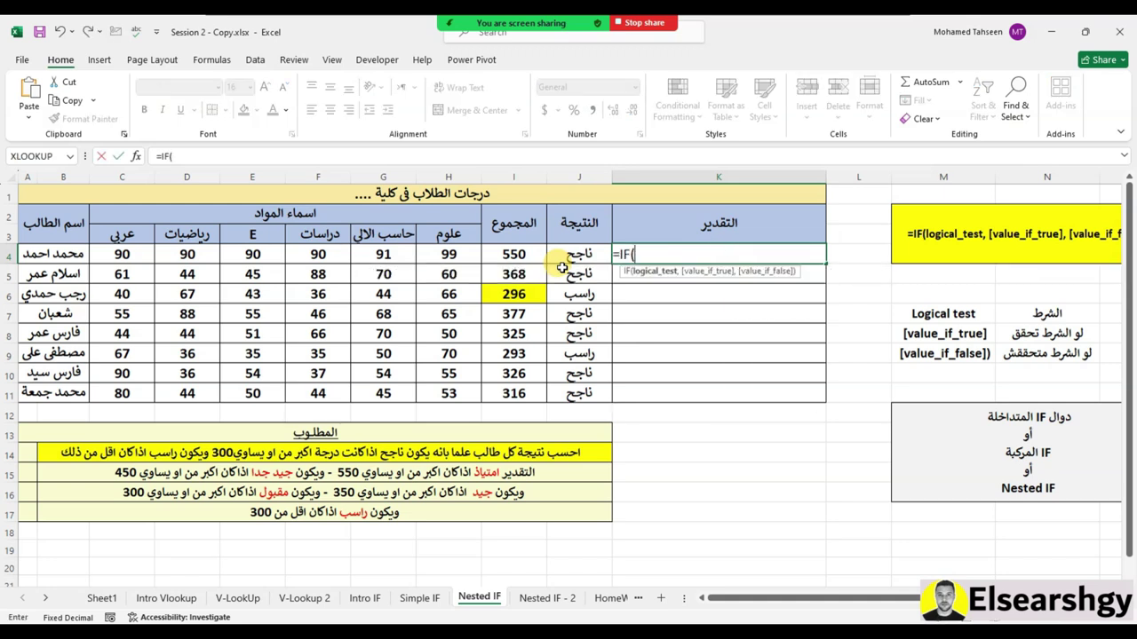
{"action": "left_click", "coordinate": [524, 252]}
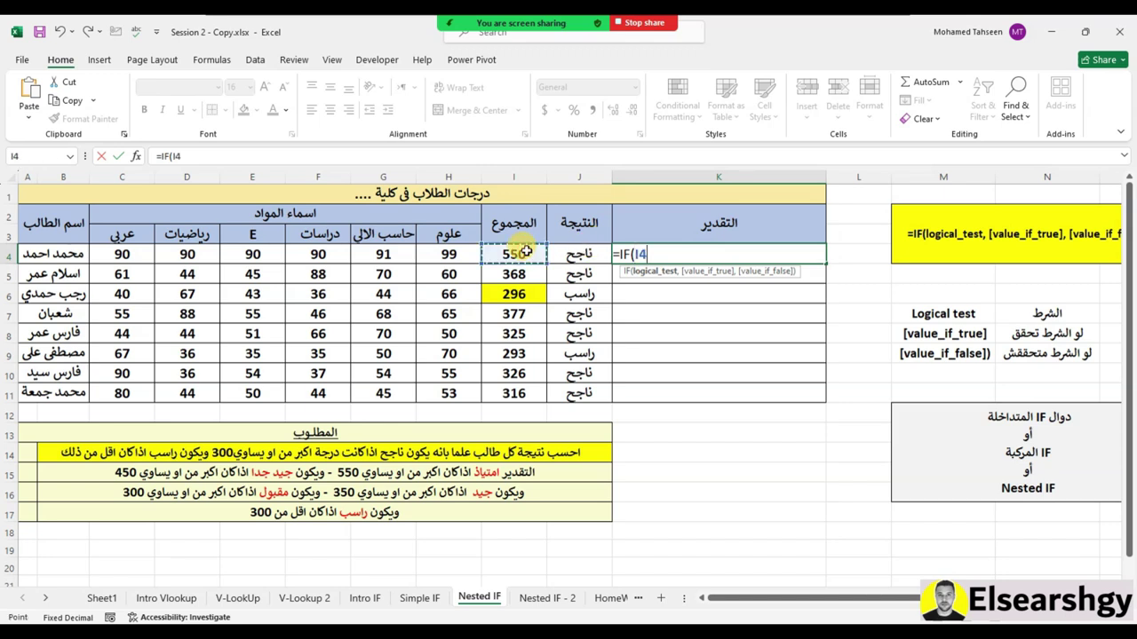
{"action": "type", "text": "<300,"}
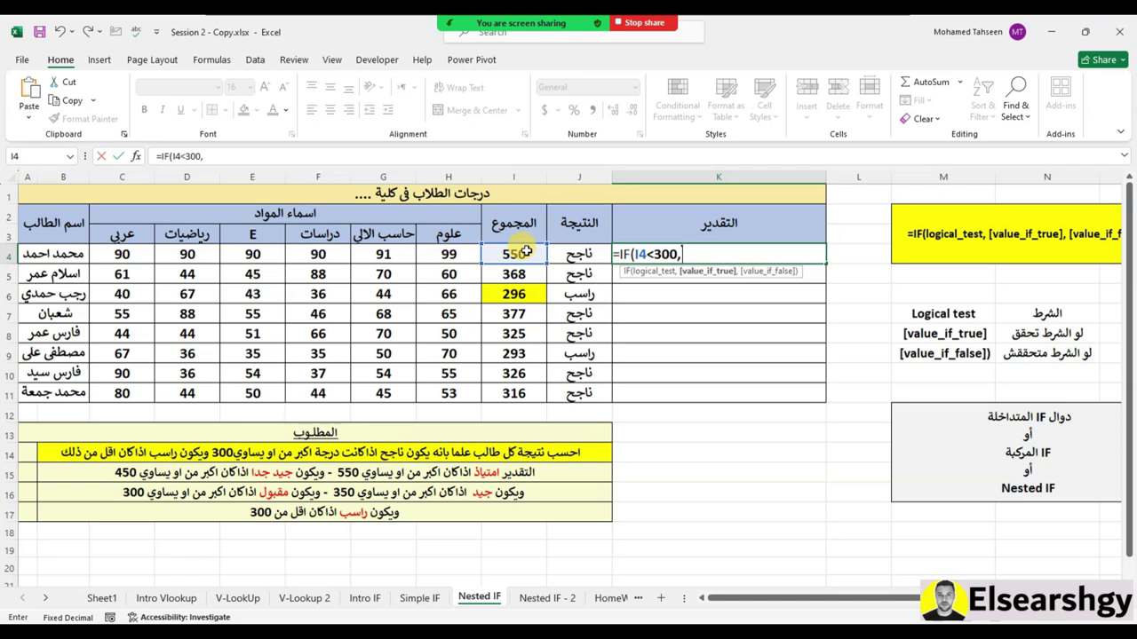
{"action": "type", "text": "\"راسب"}
{"action": "type", "text": "\","}
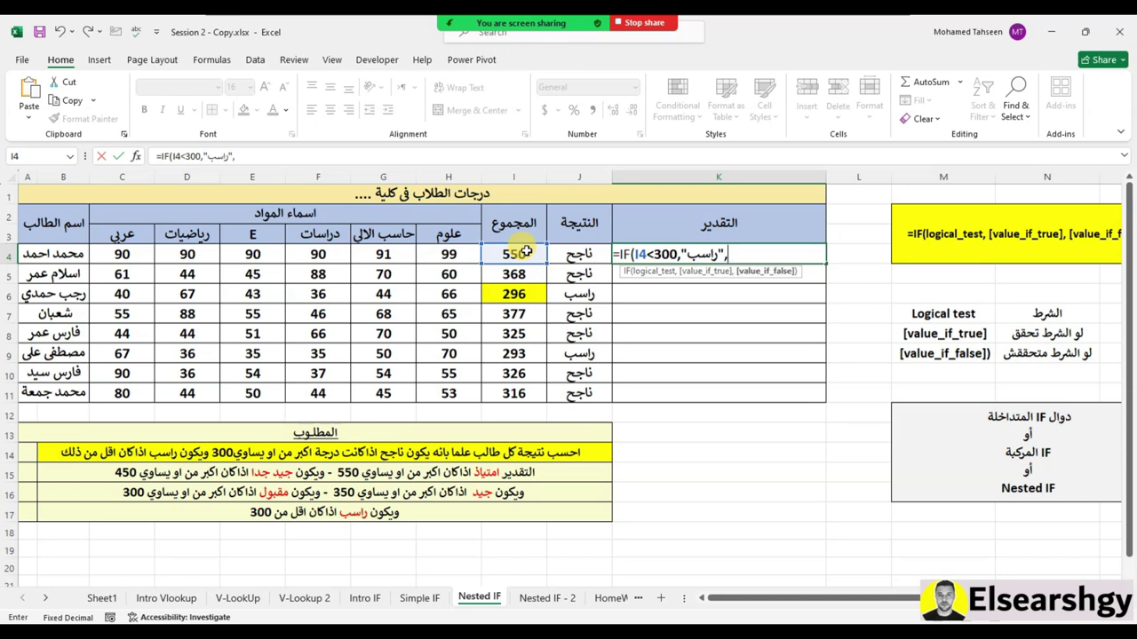
{"action": "type", "text": "IF("}
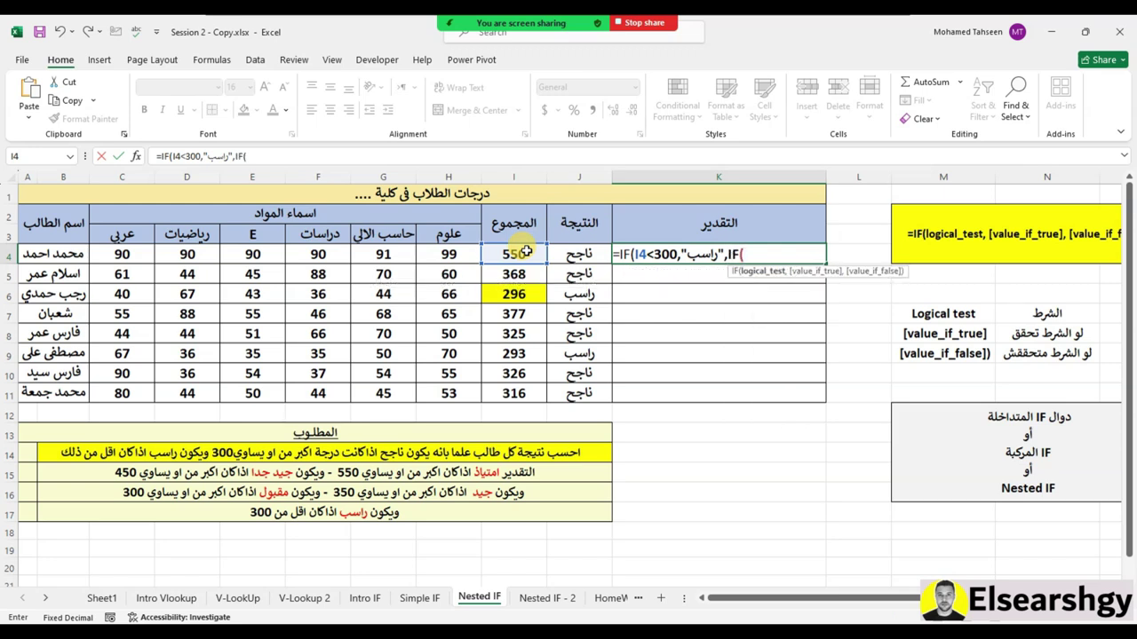
{"action": "left_click", "coordinate": [526, 252]}
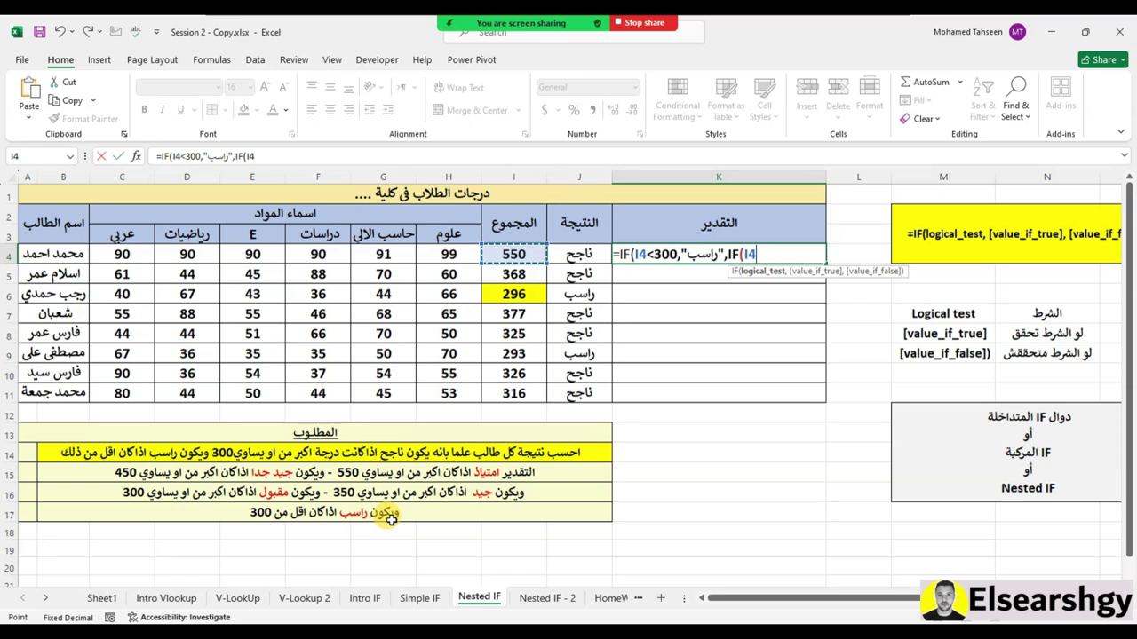
{"action": "type", "text": "<350,\""}
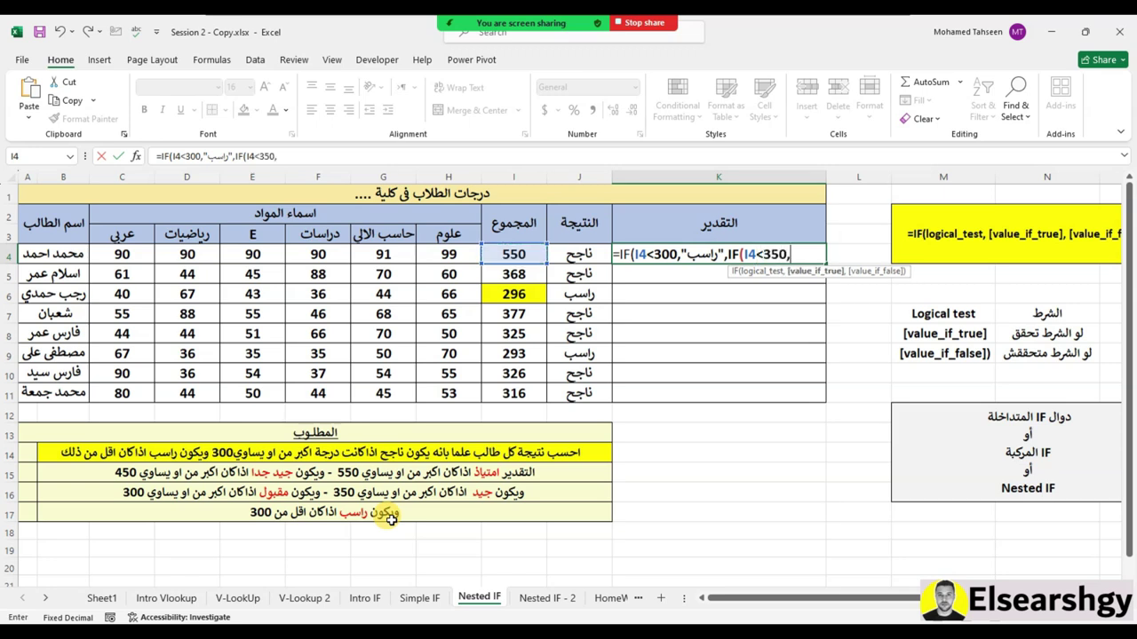
{"action": "type", "text": "مقبول\""}
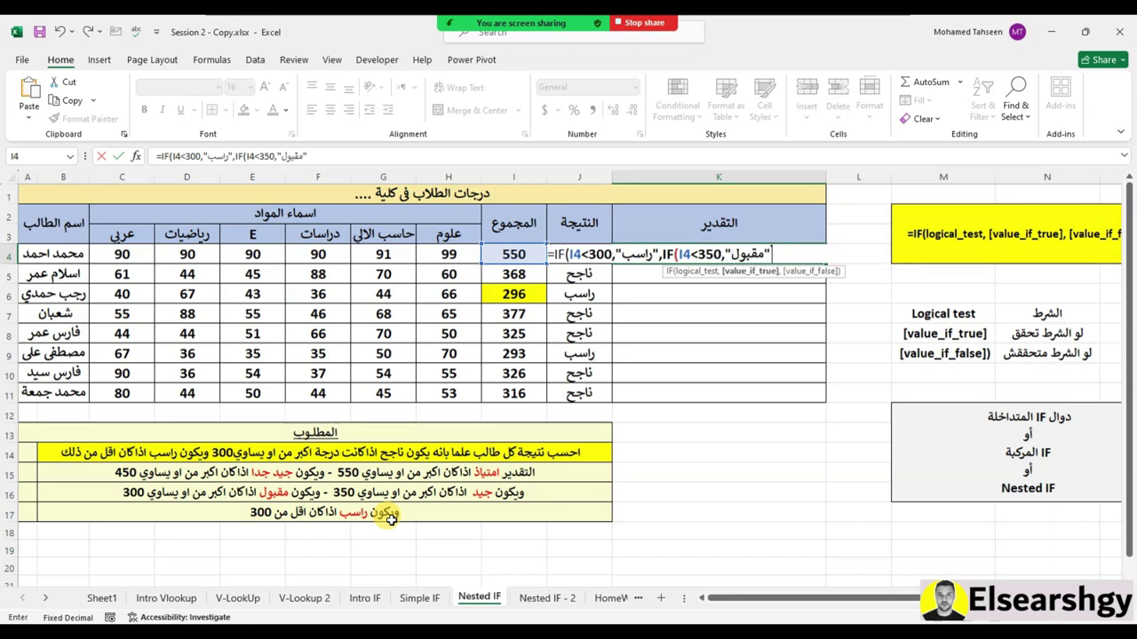
{"action": "type", "text": ","}
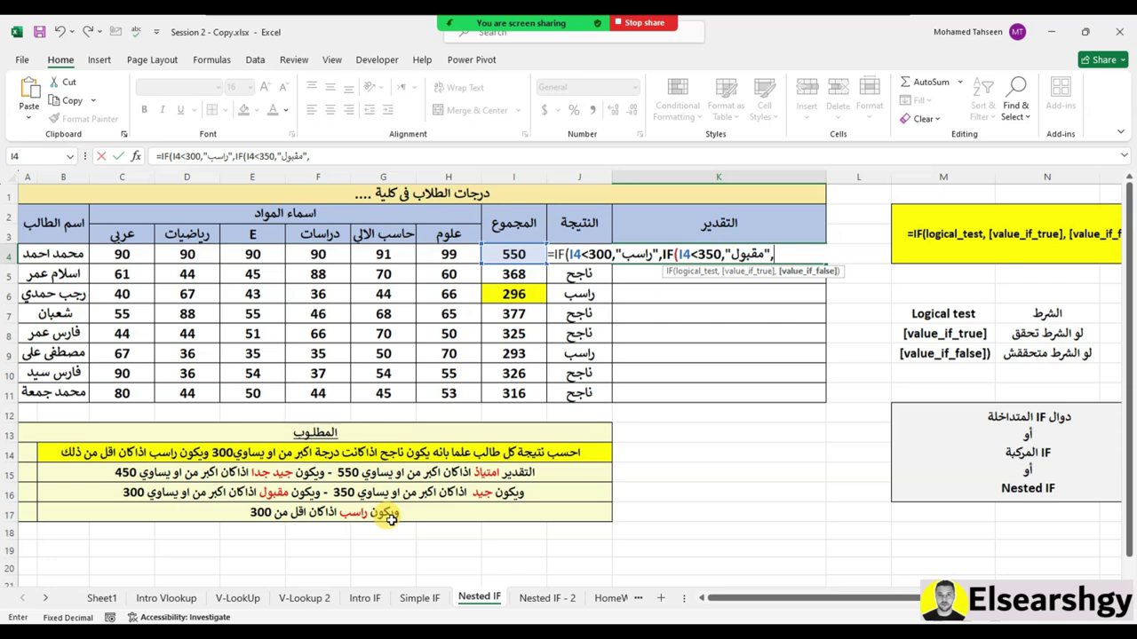
{"action": "type", "text": "IF("}
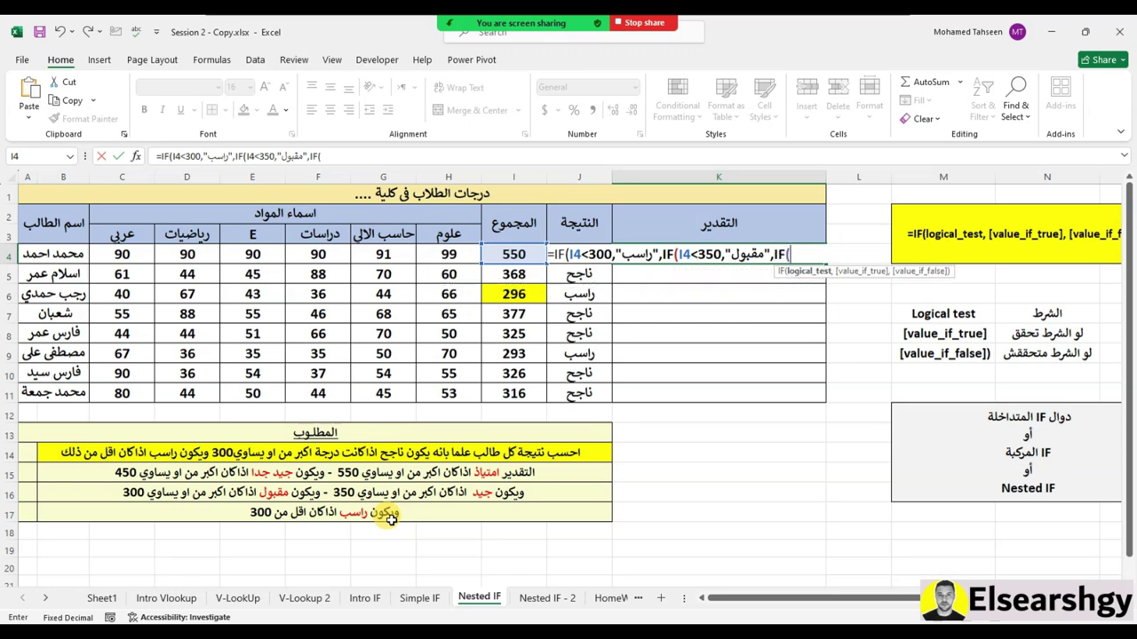
{"action": "left_click", "coordinate": [501, 255]}
{"action": "type", "text": "<"}
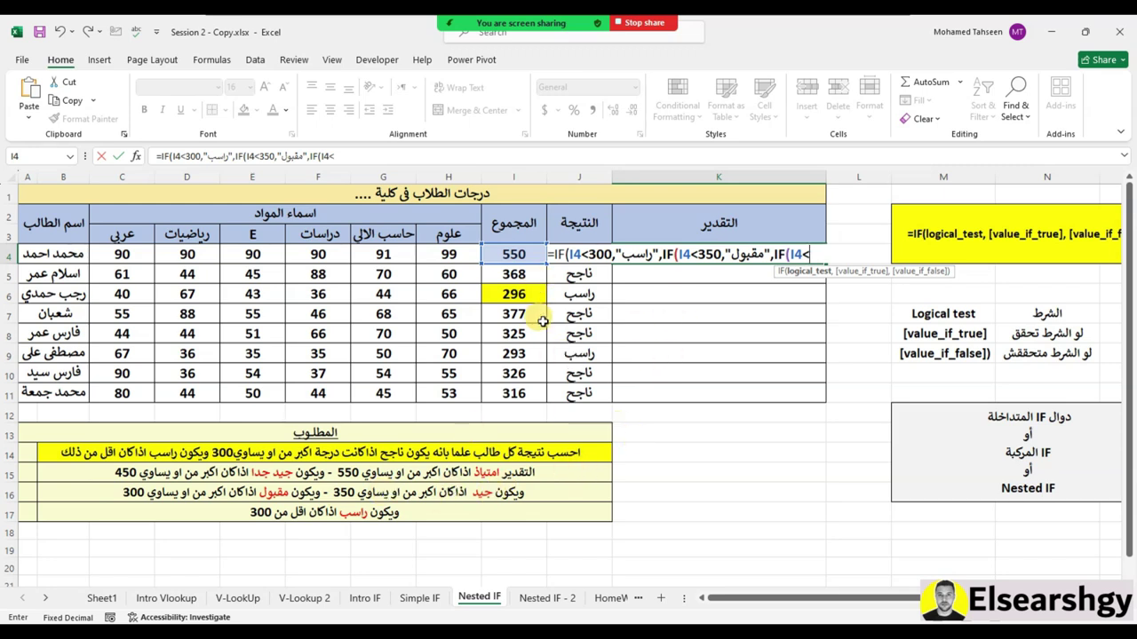
{"action": "type", "text": "450,\"جيد\","}
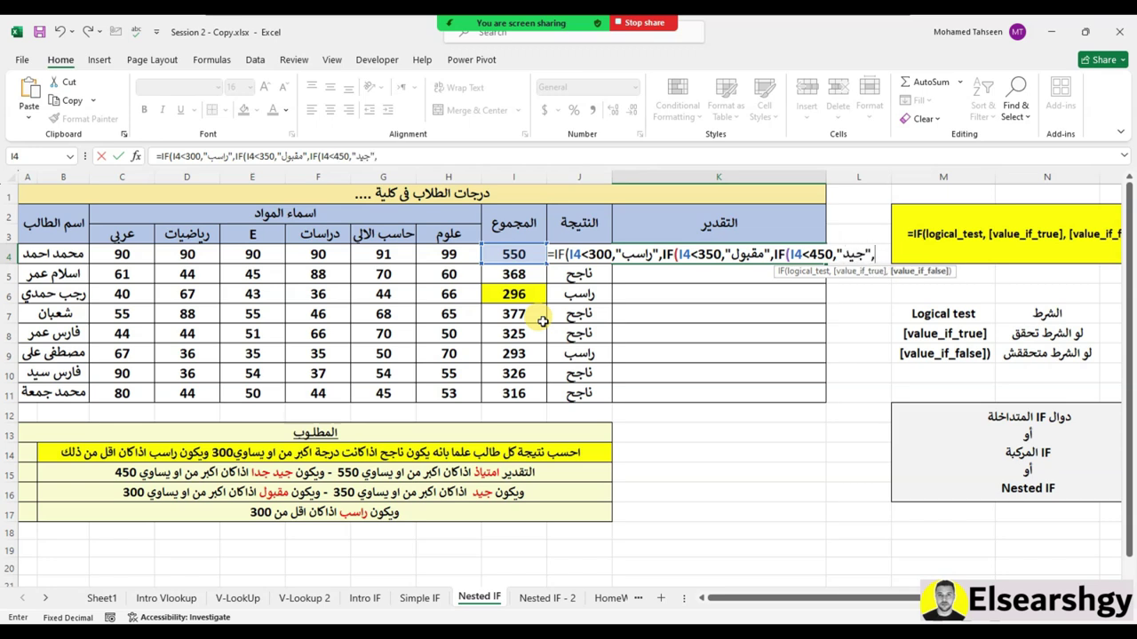
{"action": "type", "text": "IF("}
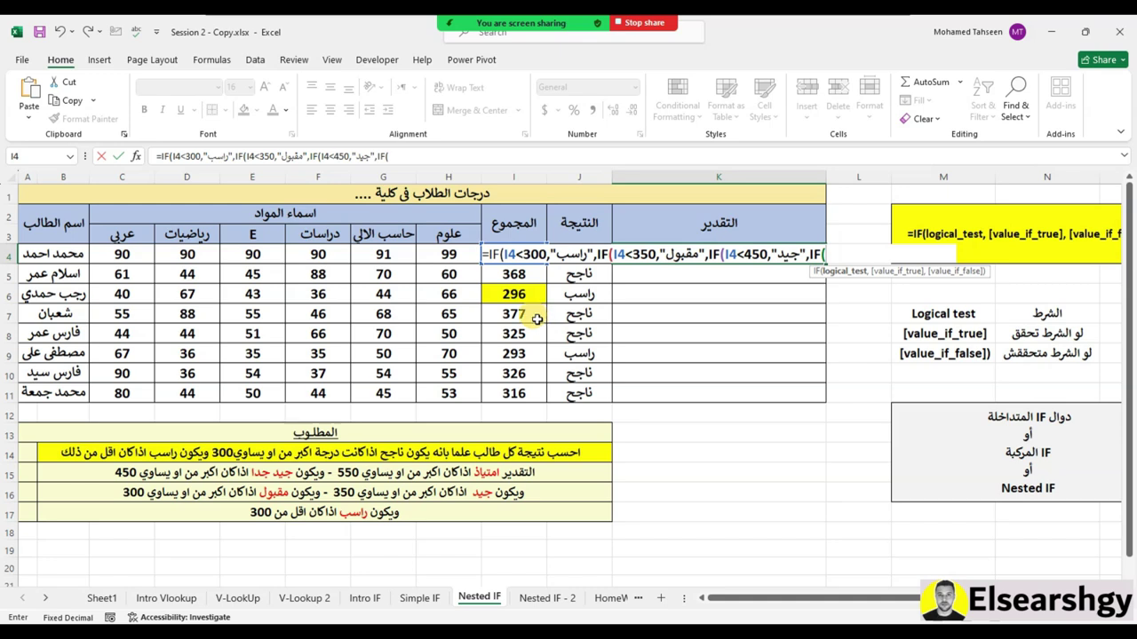
Finish K4 with IF(I4<550,"جيد جدا","امتياز") plus closing brackets and commit it
{"action": "left_click", "coordinate": [483, 256]}
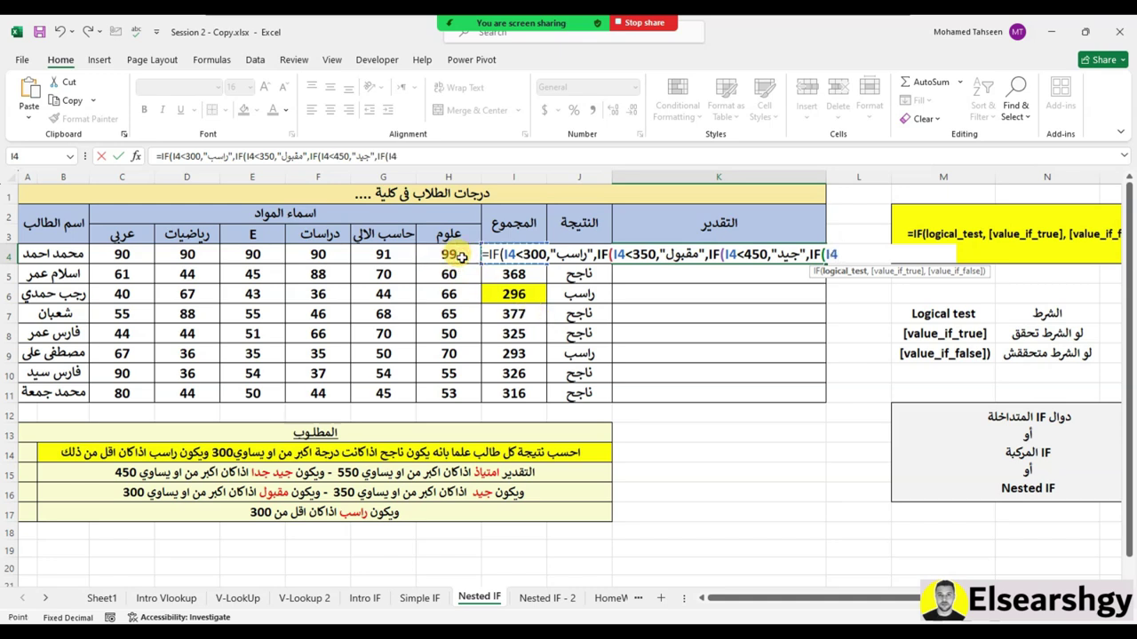
{"action": "type", "text": "<"}
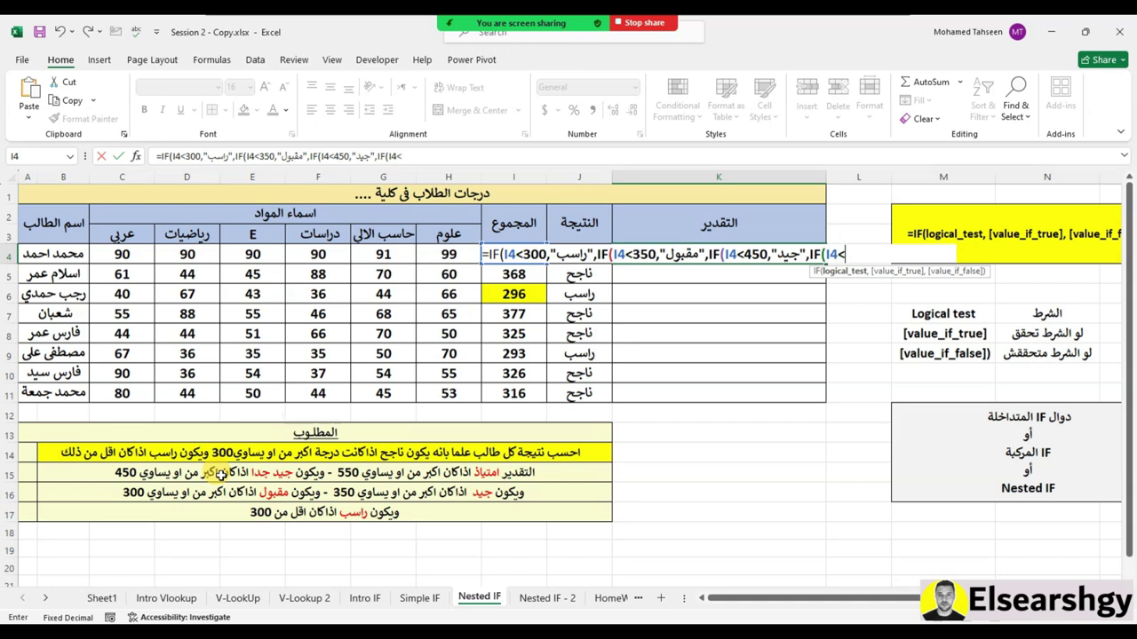
{"action": "type", "text": "550"}
{"action": "type", "text": ",\"ج"}
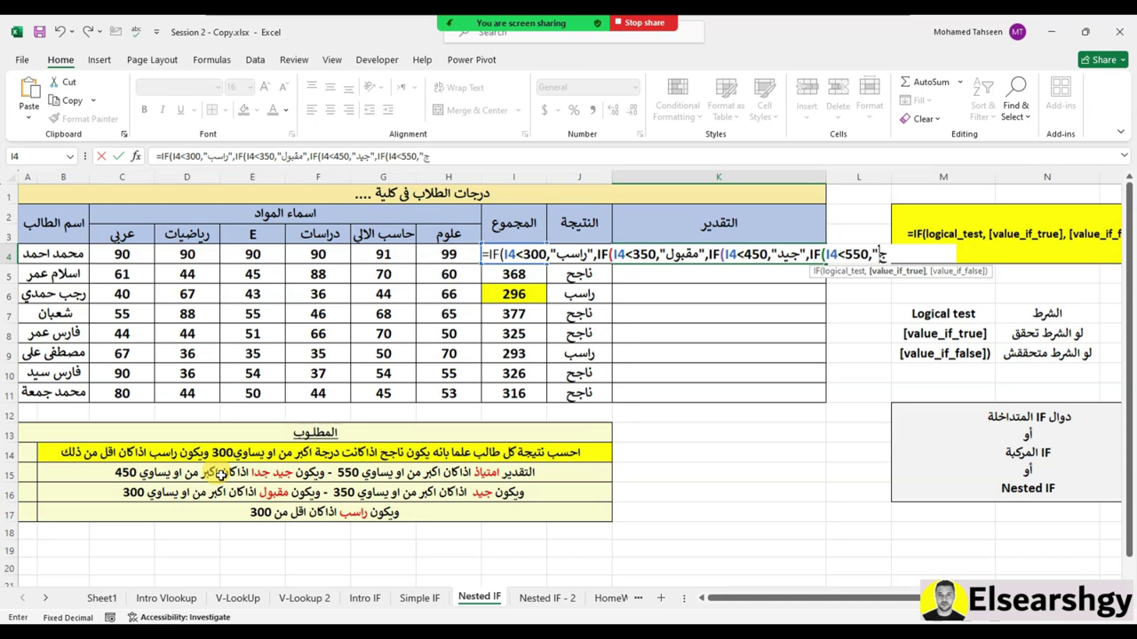
{"action": "type", "text": "يد جدا\",\"hl"}
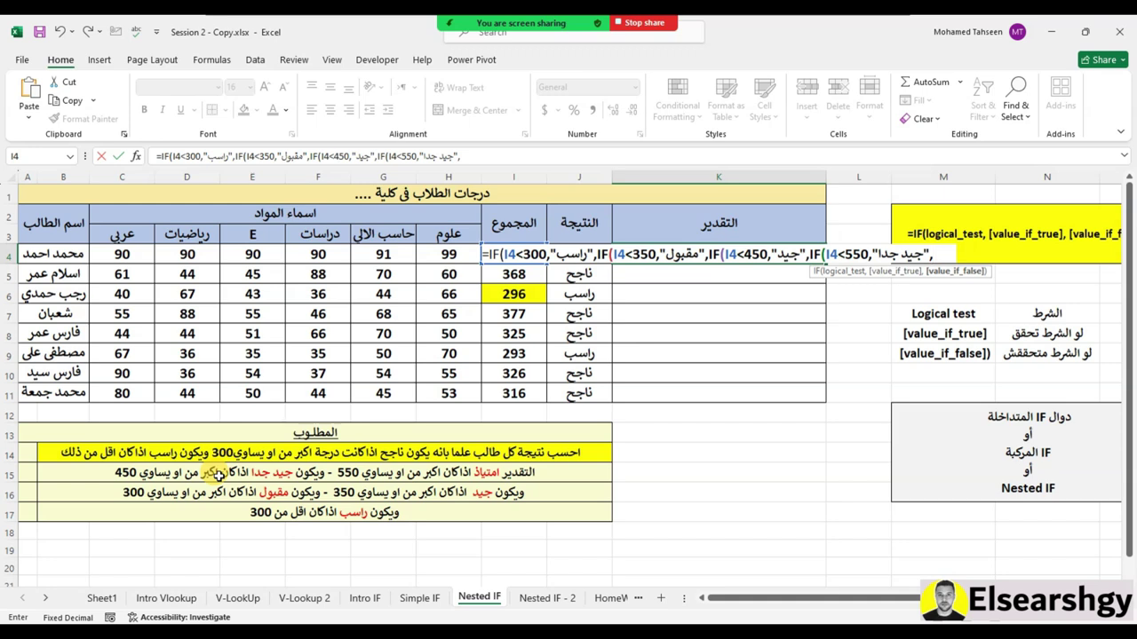
{"action": "type", "text": "jd"}
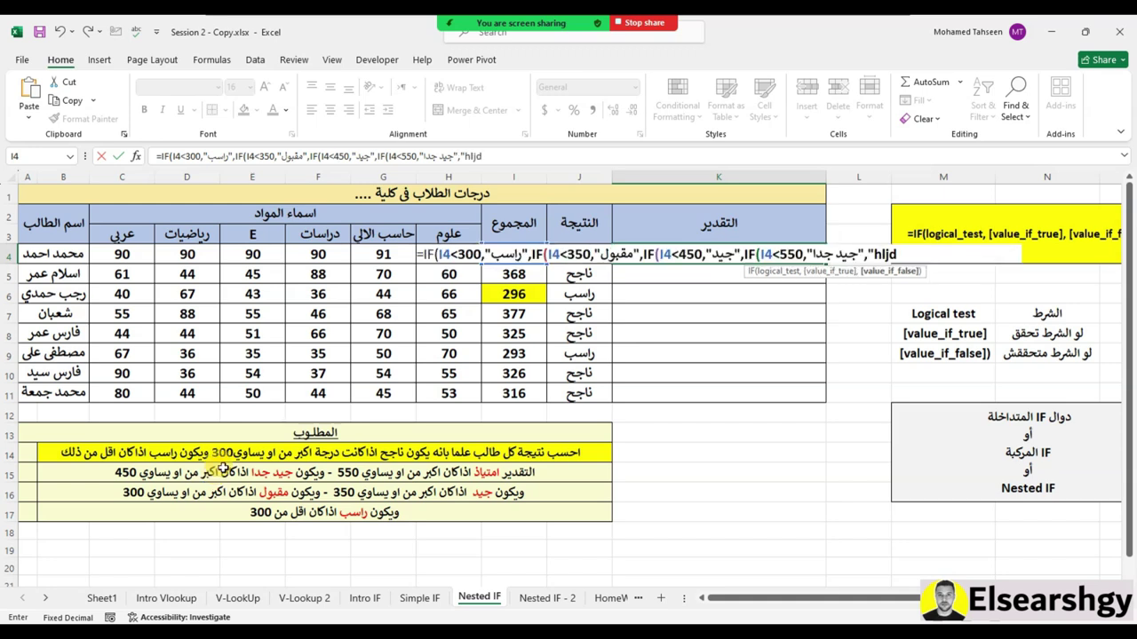
{"action": "key", "text": "BackSpace"}
{"action": "key", "text": "BackSpace"}
{"action": "key", "text": "BackSpace"}
{"action": "type", "text": "امتياز"}
{"action": "key", "text": "BackSpace"}
{"action": "type", "text": "ز"}
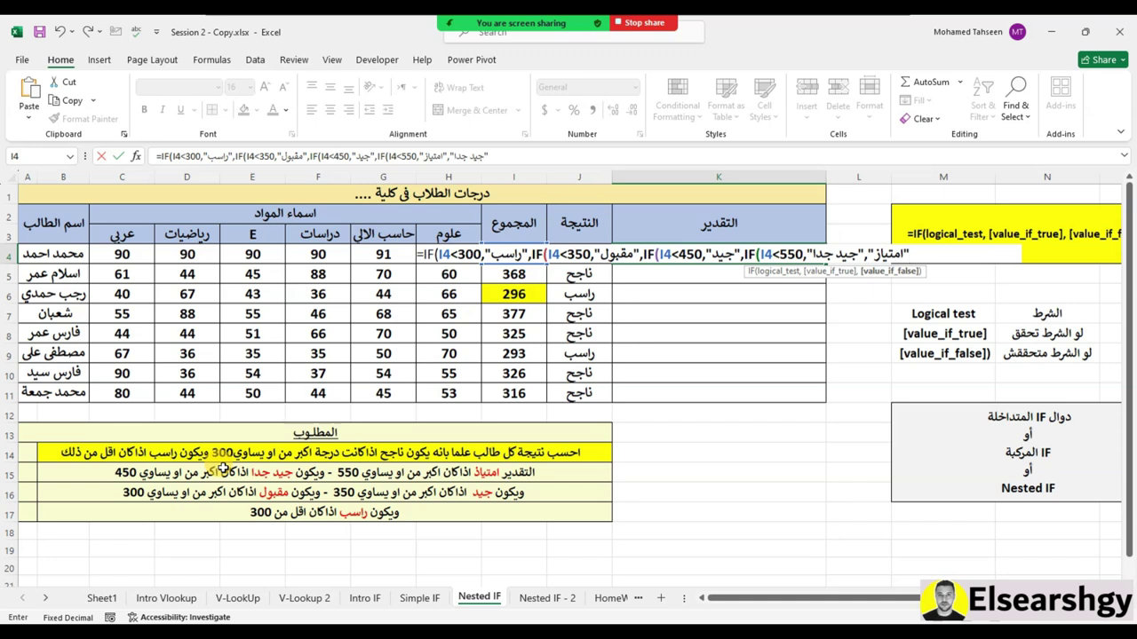
{"action": "type", "text": "\"))))"}
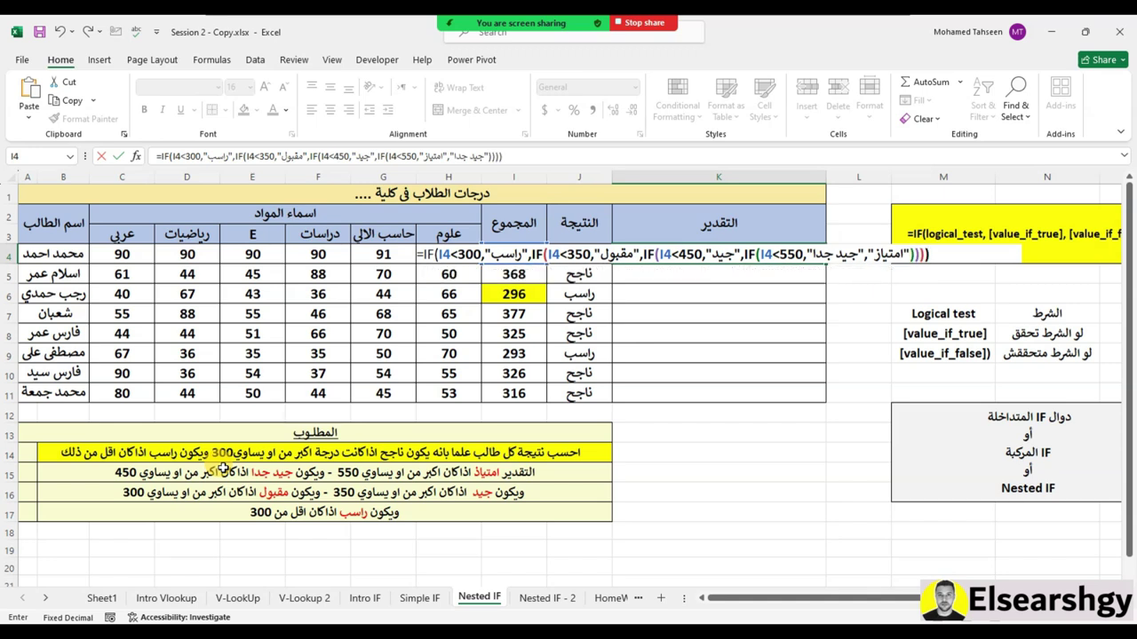
{"action": "key", "text": "Return"}
Fill K4's grade formula down to K11 and check K7 and K10 against the totals
{"action": "left_click", "coordinate": [783, 258]}
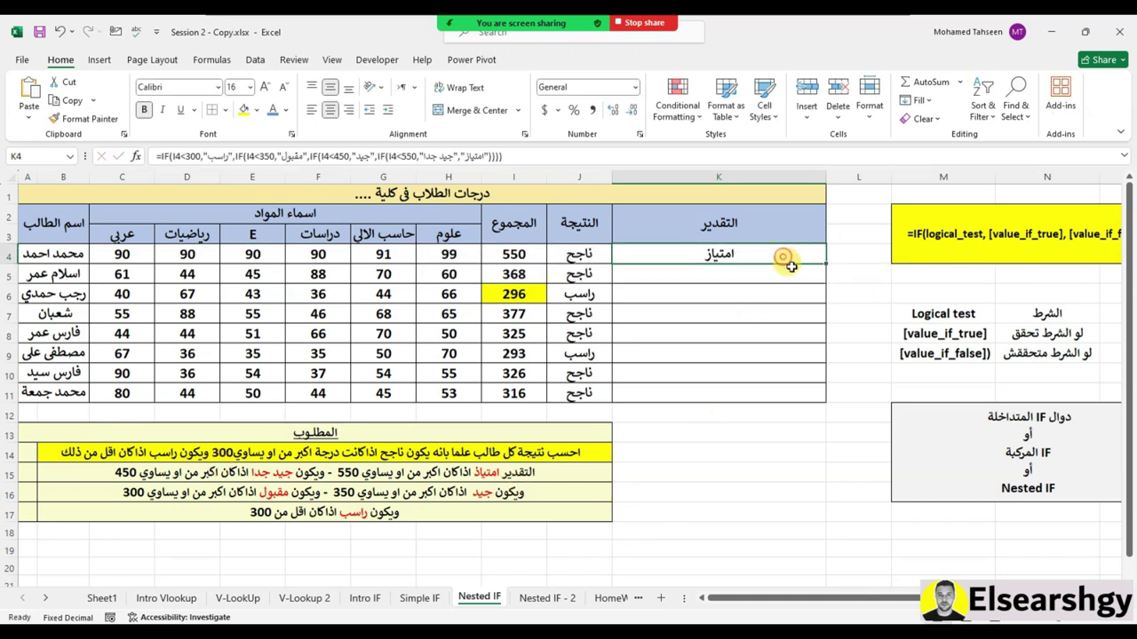
{"action": "left_click_drag", "start_coordinate": [825, 263], "coordinate": [817, 398]}
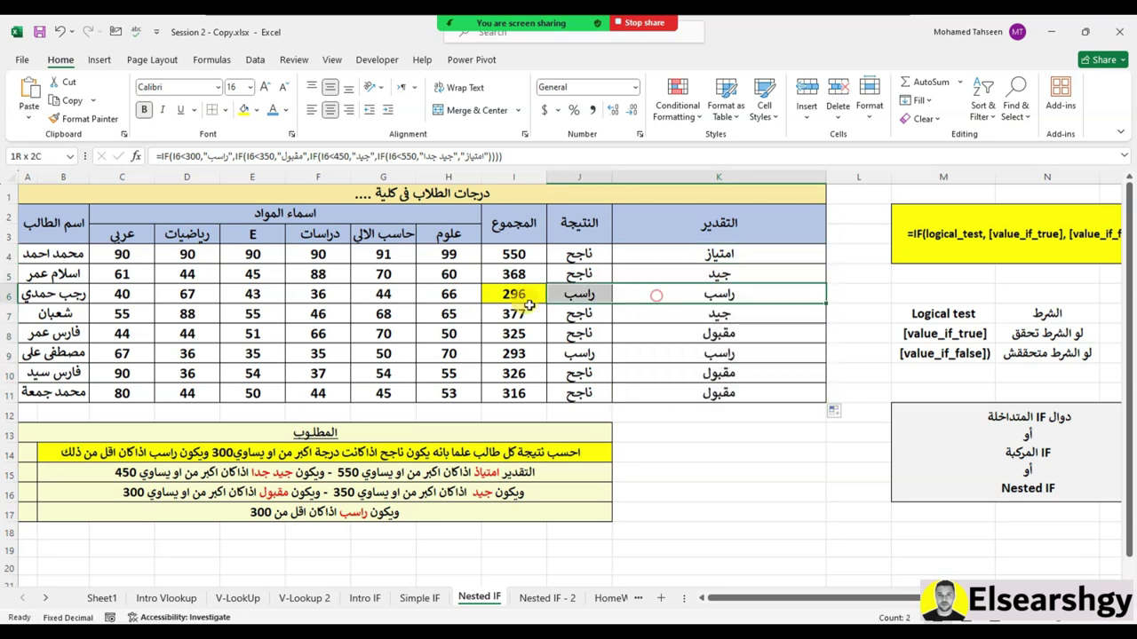
{"action": "left_click_drag", "start_coordinate": [666, 297], "coordinate": [511, 314]}
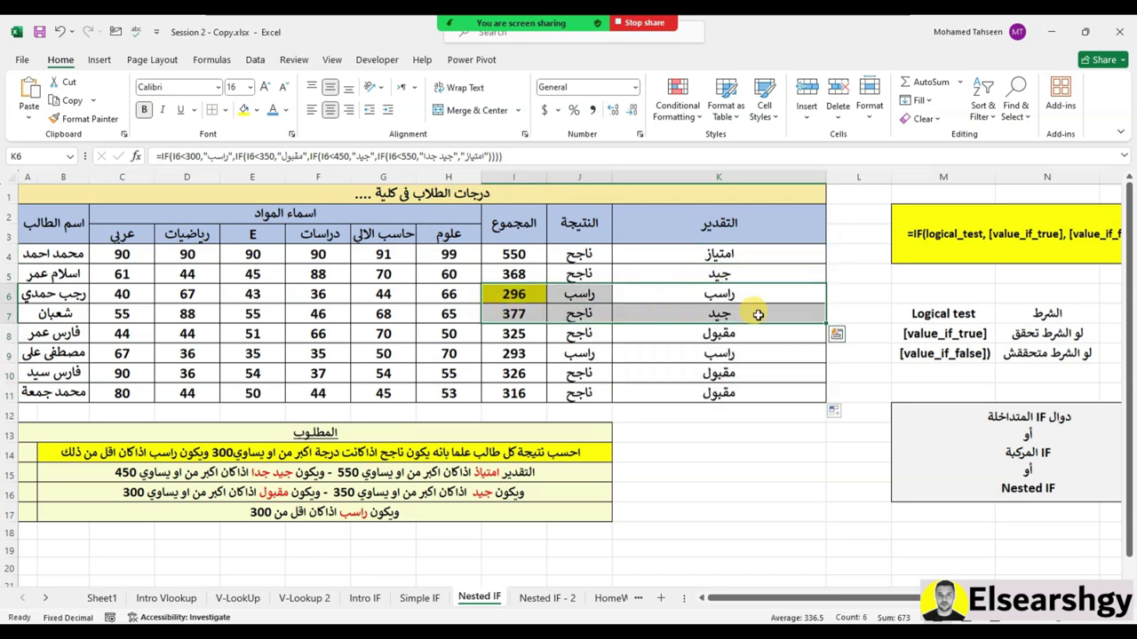
{"action": "left_click", "coordinate": [672, 316]}
{"action": "left_click", "coordinate": [527, 314]}
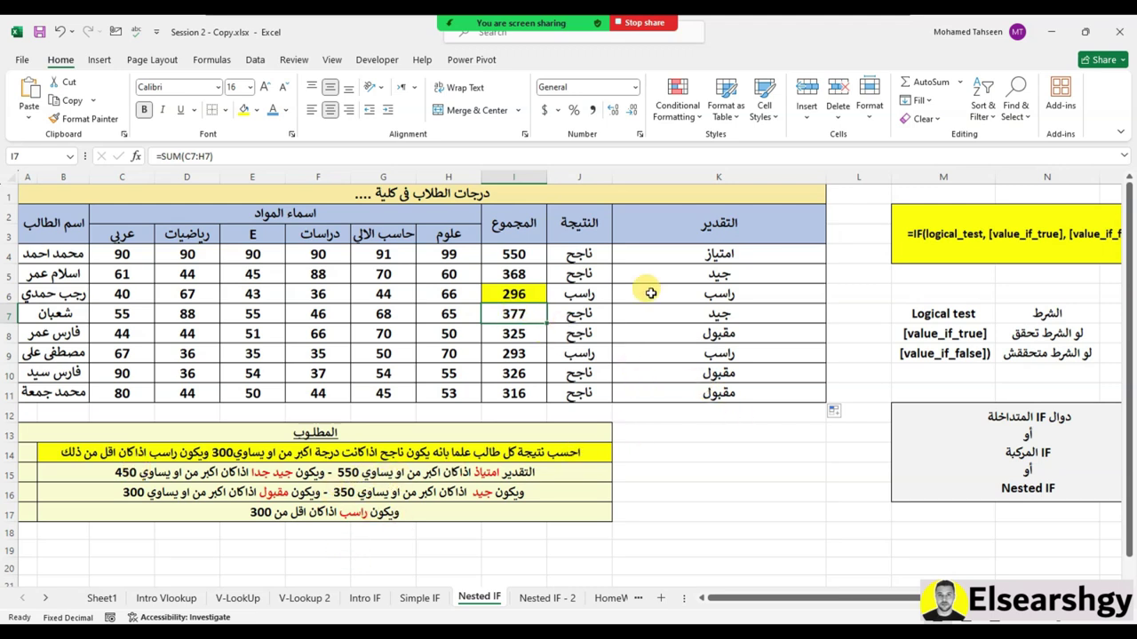
{"action": "left_click", "coordinate": [515, 254]}
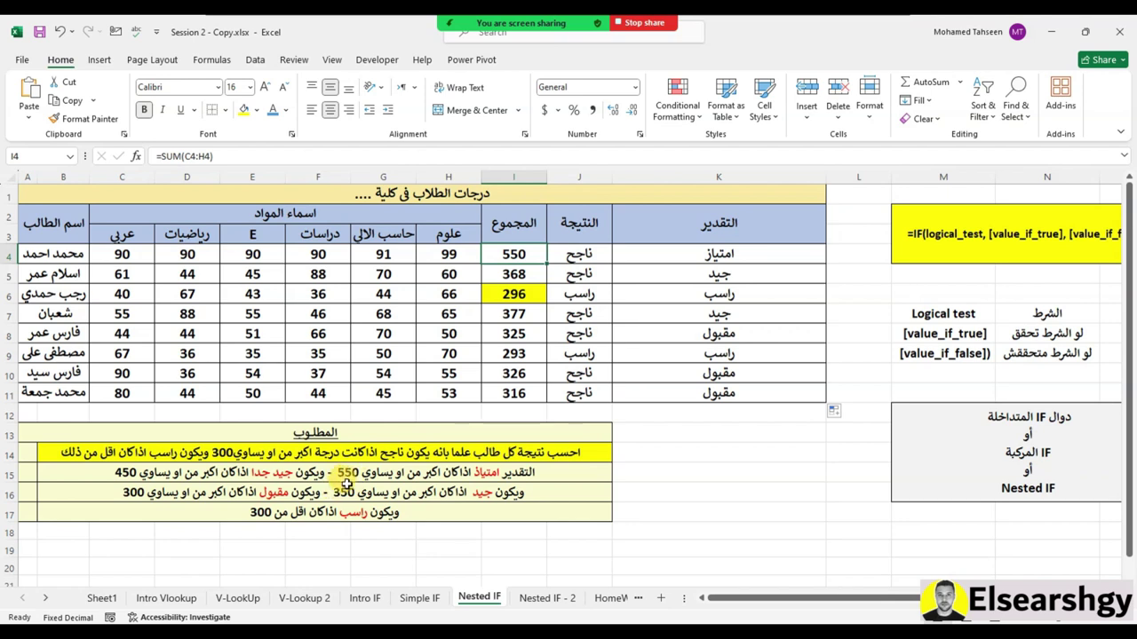
{"action": "left_click", "coordinate": [702, 375]}
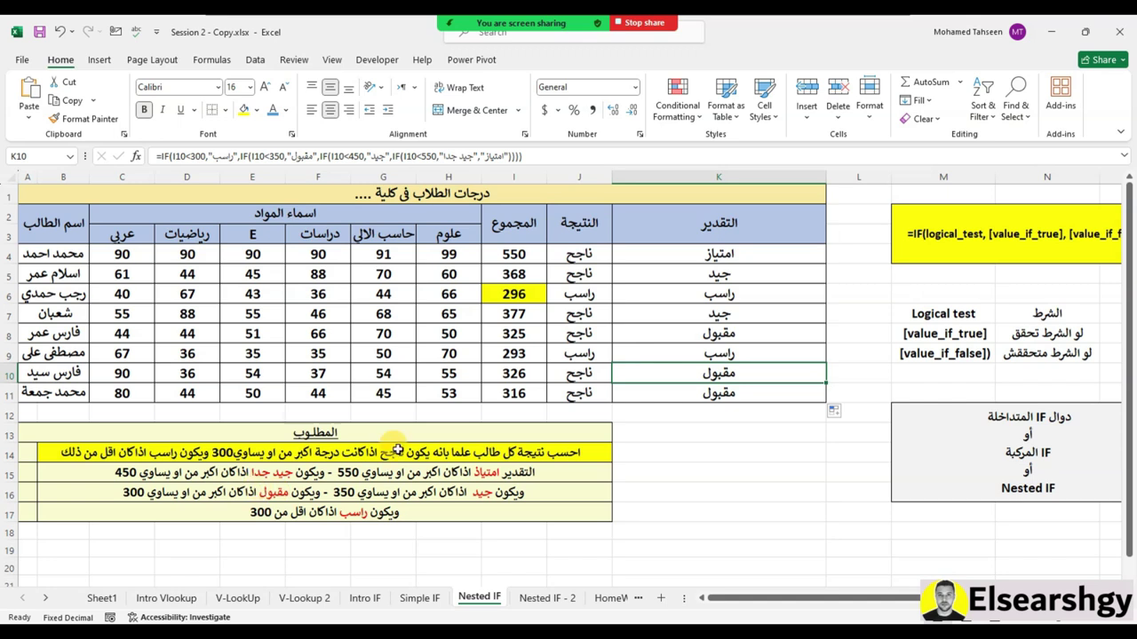
{"action": "left_click", "coordinate": [762, 315]}
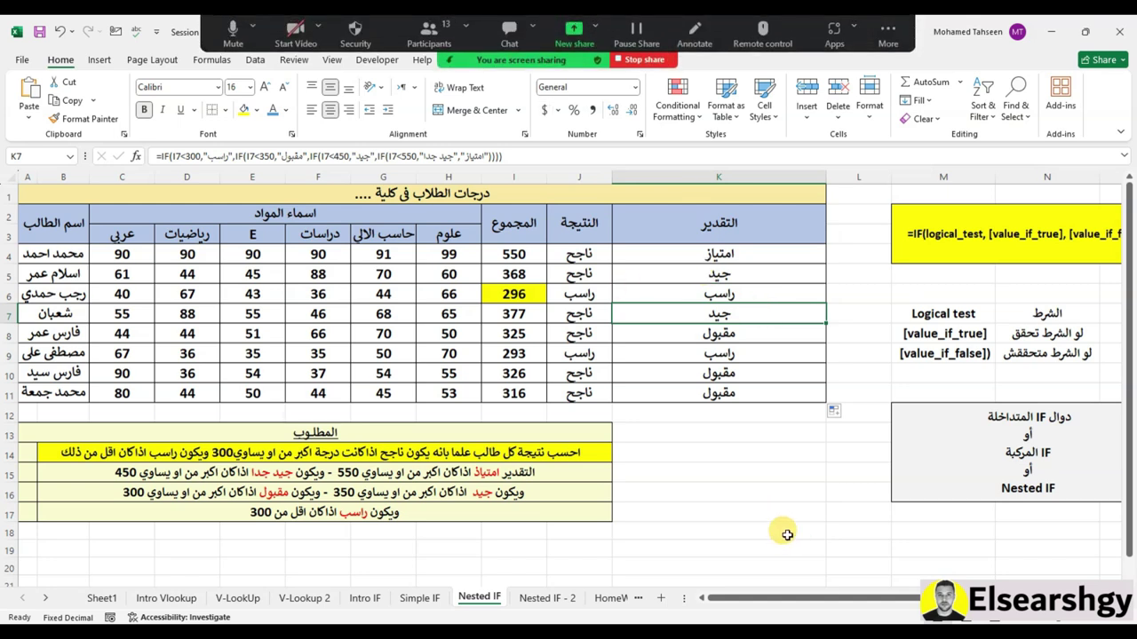
Look over the Nested IF - 2 and HomeWork sheets and check the meeting chat
{"action": "left_click", "coordinate": [546, 597]}
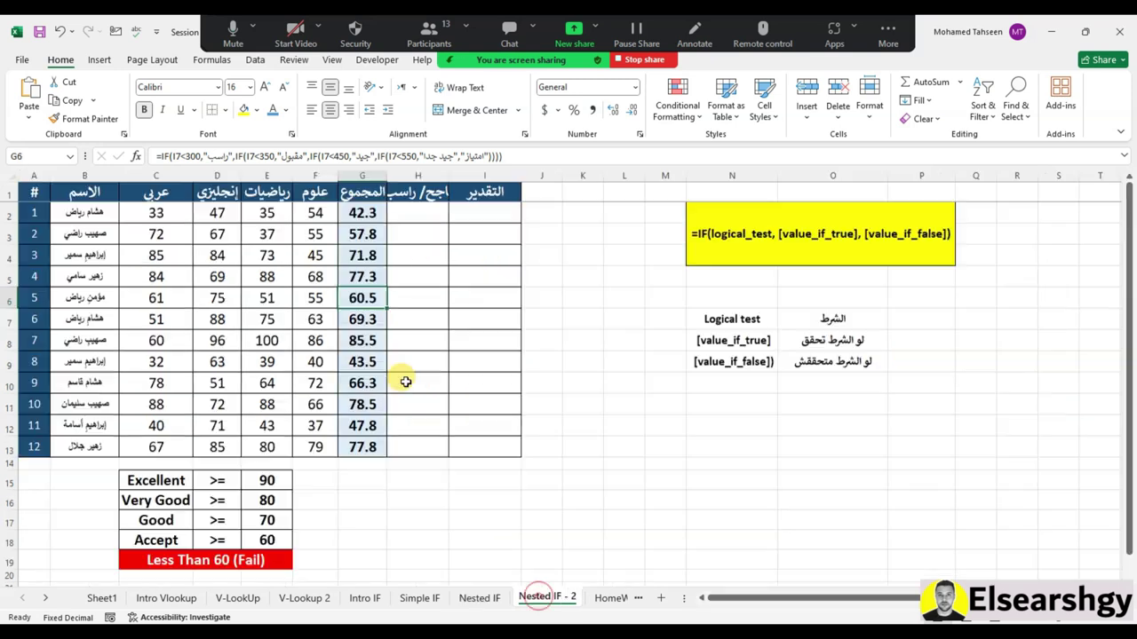
{"action": "left_click", "coordinate": [606, 598]}
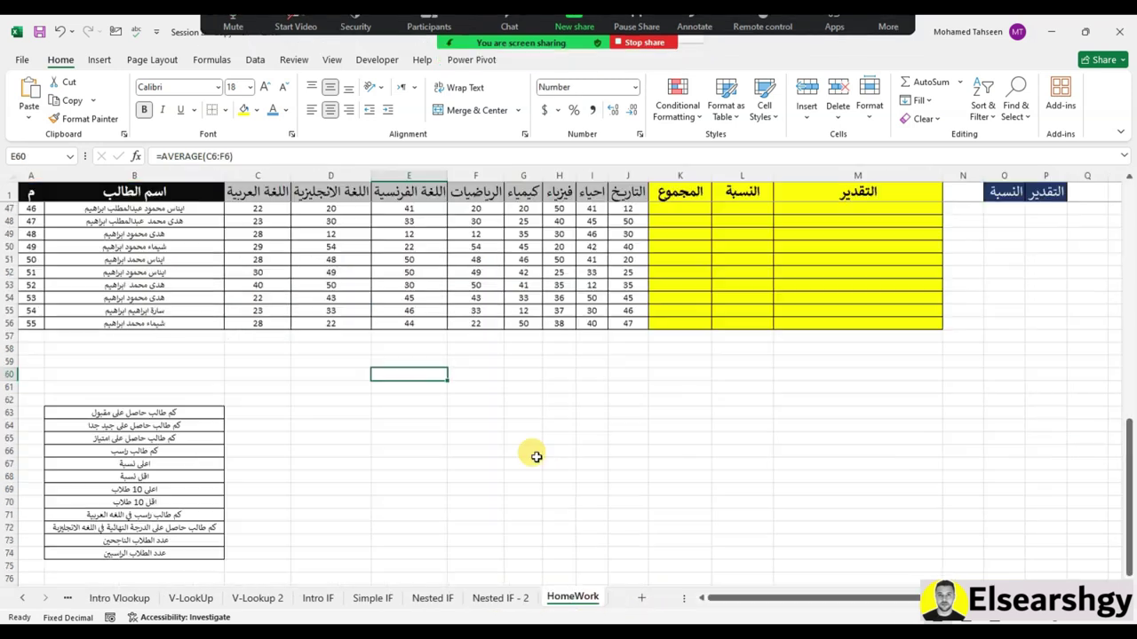
{"action": "scroll", "coordinate": [589, 373], "scroll_direction": "up", "scroll_amount": 5}
{"action": "scroll", "coordinate": [588, 373], "scroll_direction": "up", "scroll_amount": 6}
{"action": "scroll", "coordinate": [589, 373], "scroll_direction": "up", "scroll_amount": 4}
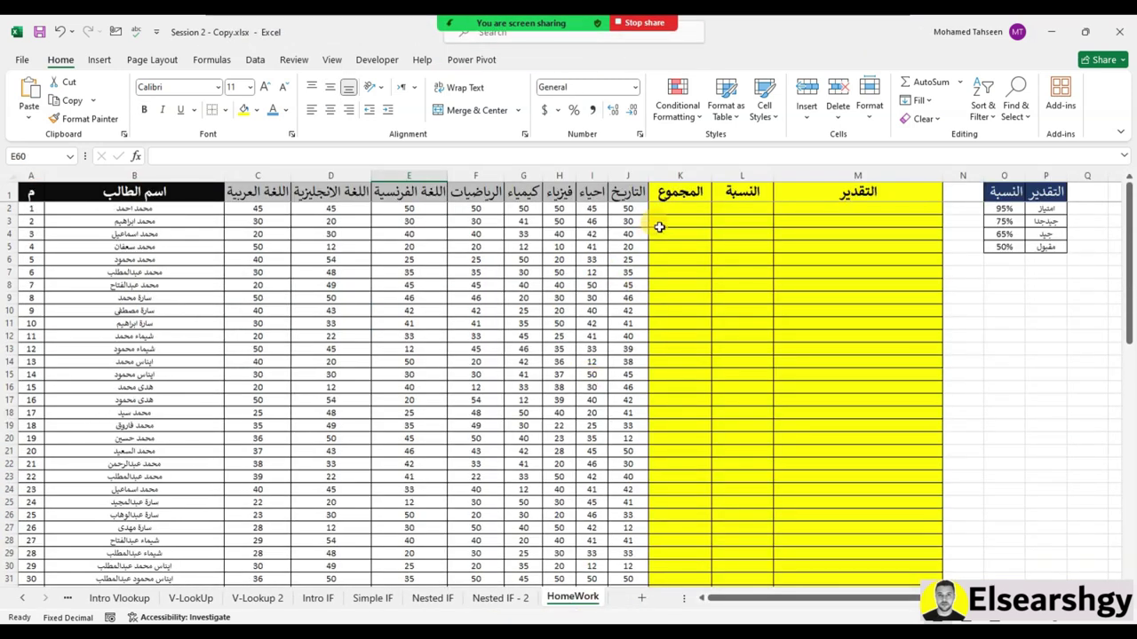
{"action": "left_click", "coordinate": [622, 246]}
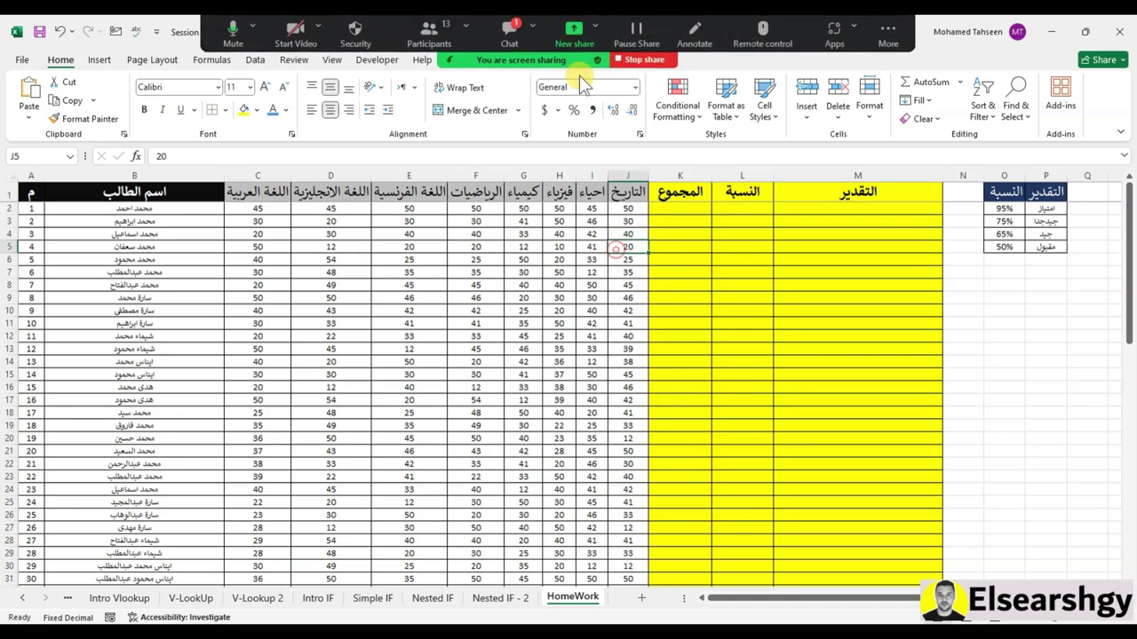
{"action": "left_click", "coordinate": [502, 30]}
{"action": "left_click", "coordinate": [675, 174]}
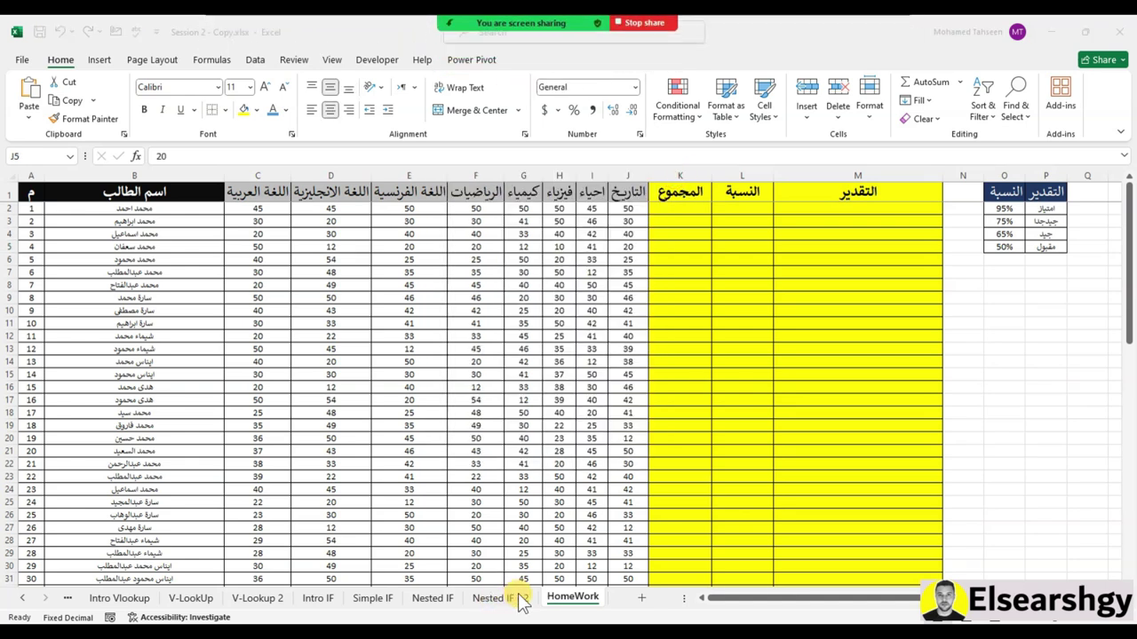
Autofit column H on Nested IF - 2 to its header, then return to Nested IF
{"action": "left_click", "coordinate": [510, 599]}
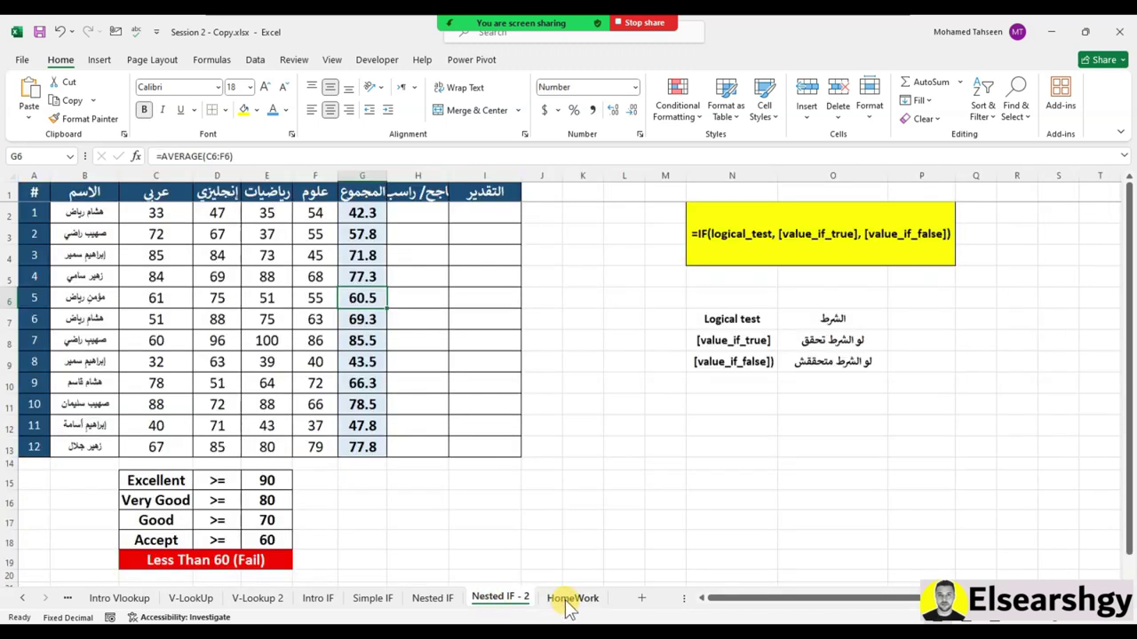
{"action": "double_click", "coordinate": [449, 175]}
{"action": "left_click", "coordinate": [510, 370]}
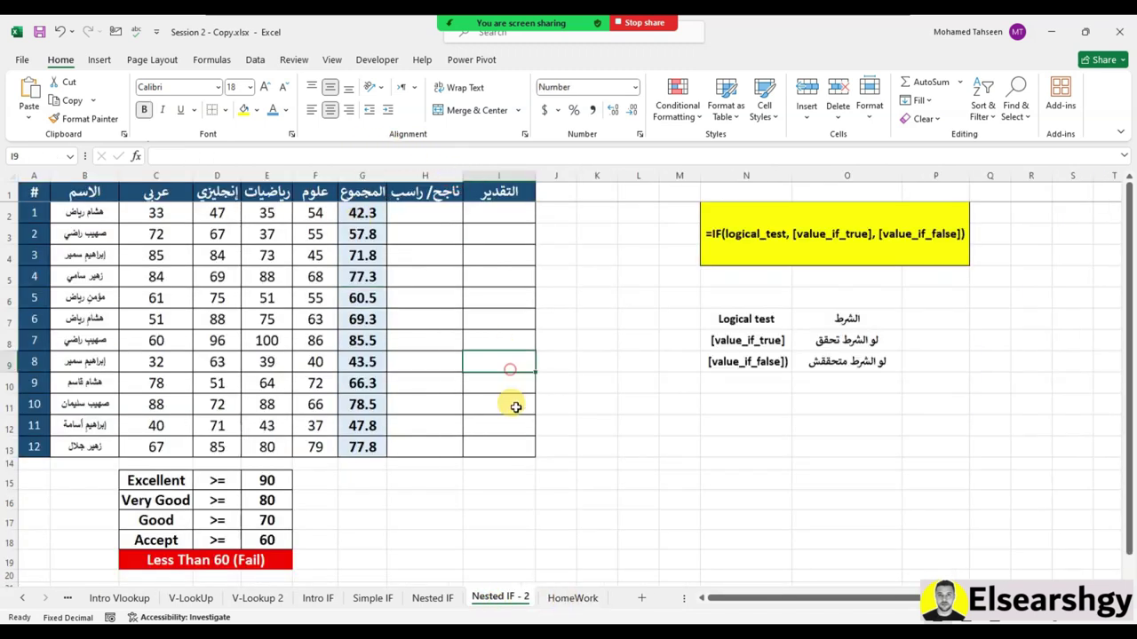
{"action": "left_click", "coordinate": [573, 597]}
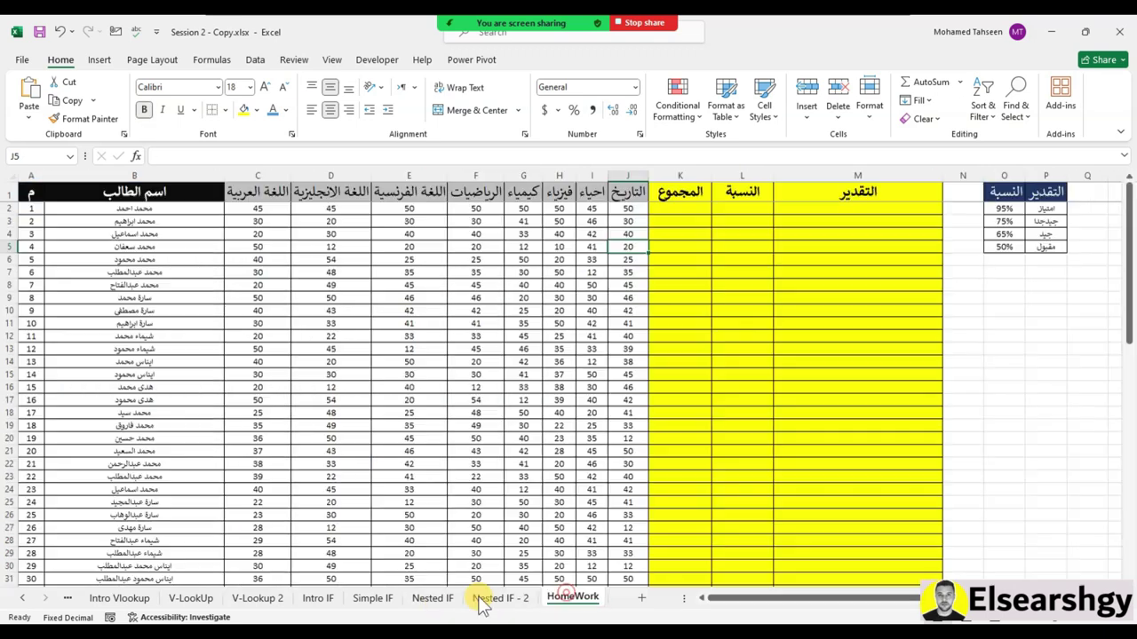
{"action": "left_click", "coordinate": [479, 602]}
{"action": "left_click", "coordinate": [424, 602]}
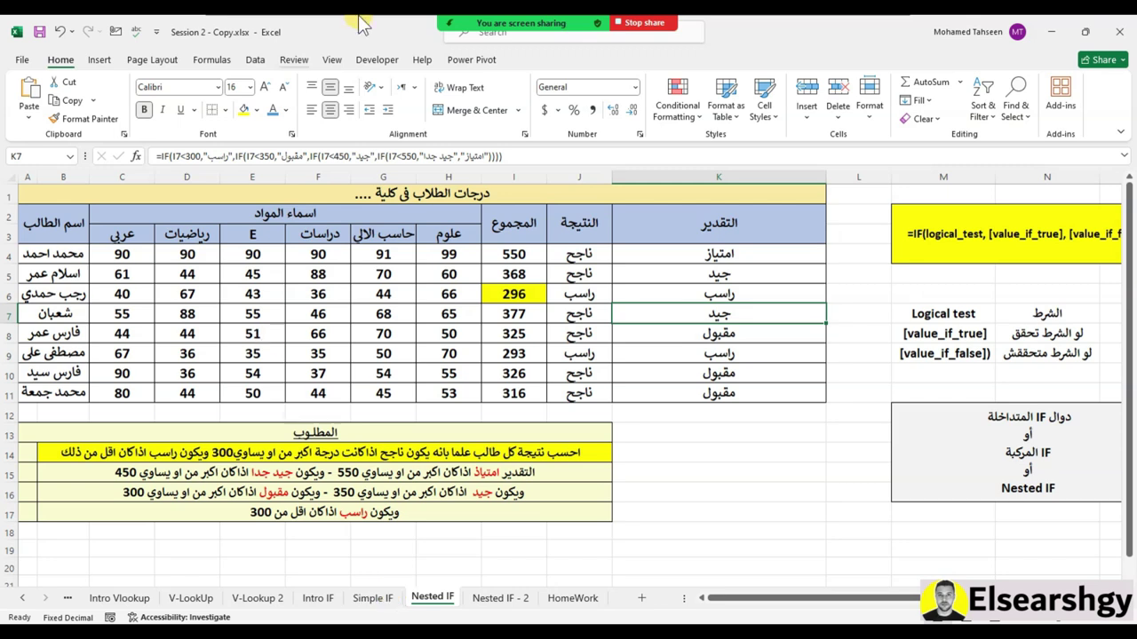
Check the participants list and move to the Intro Vlookup sheet
{"action": "left_click", "coordinate": [429, 33]}
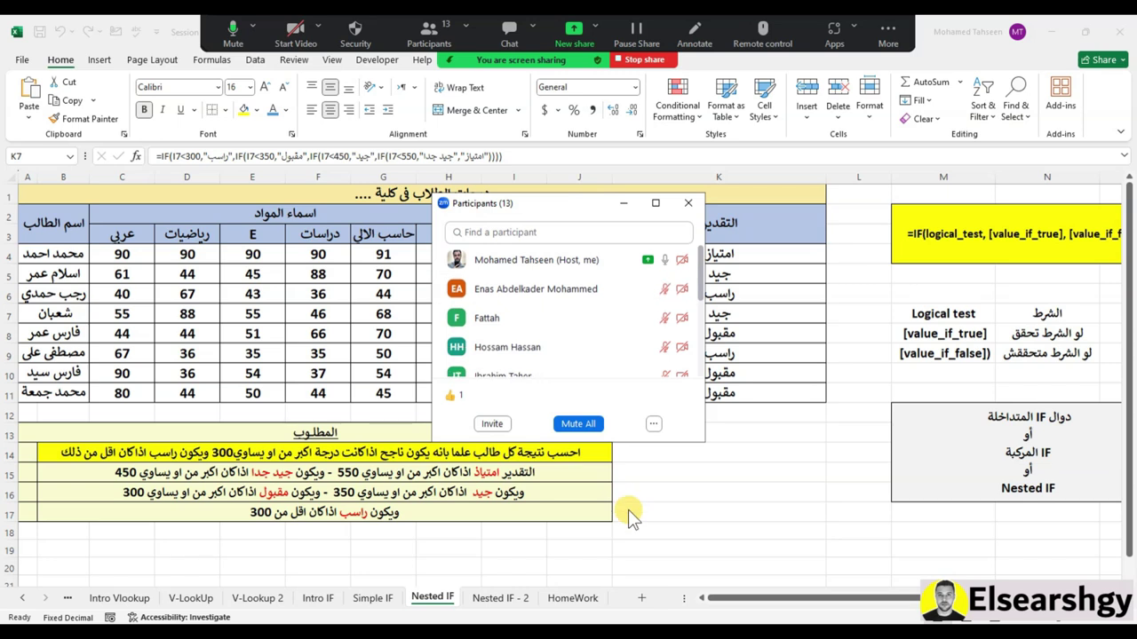
{"action": "left_click", "coordinate": [687, 203]}
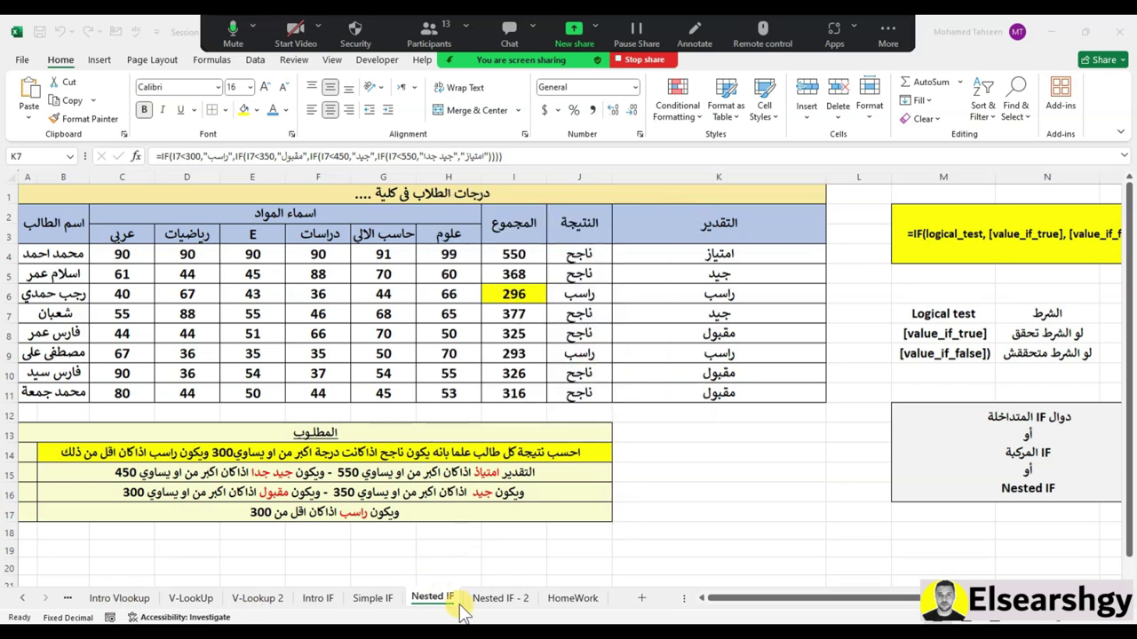
{"action": "left_click", "coordinate": [106, 601]}
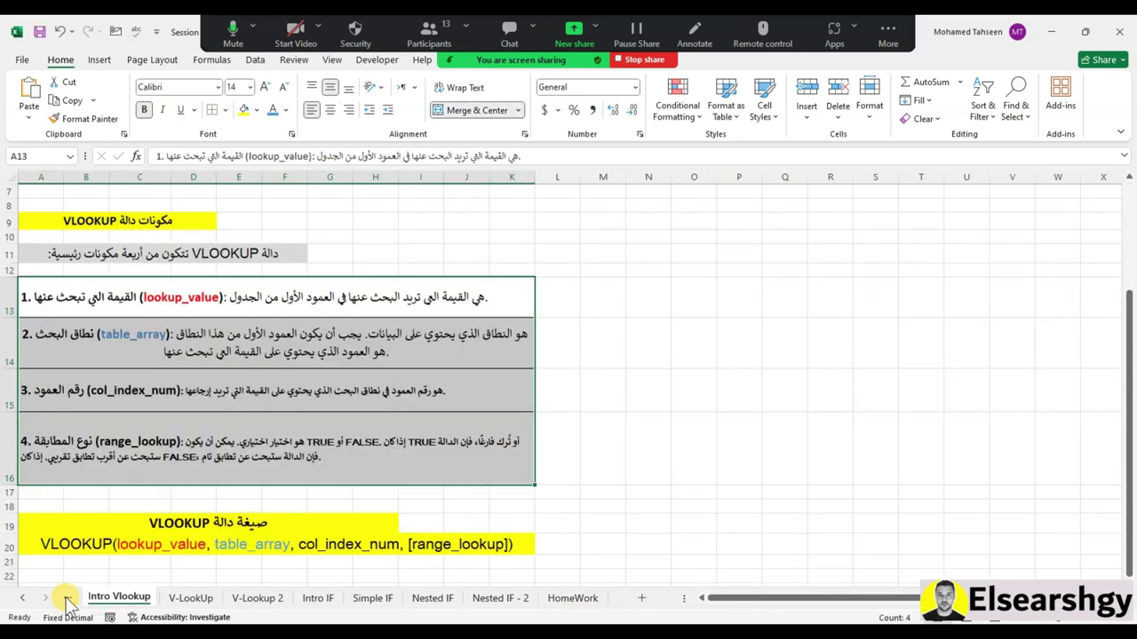
{"action": "left_click", "coordinate": [68, 597]}
{"action": "left_click", "coordinate": [160, 600]}
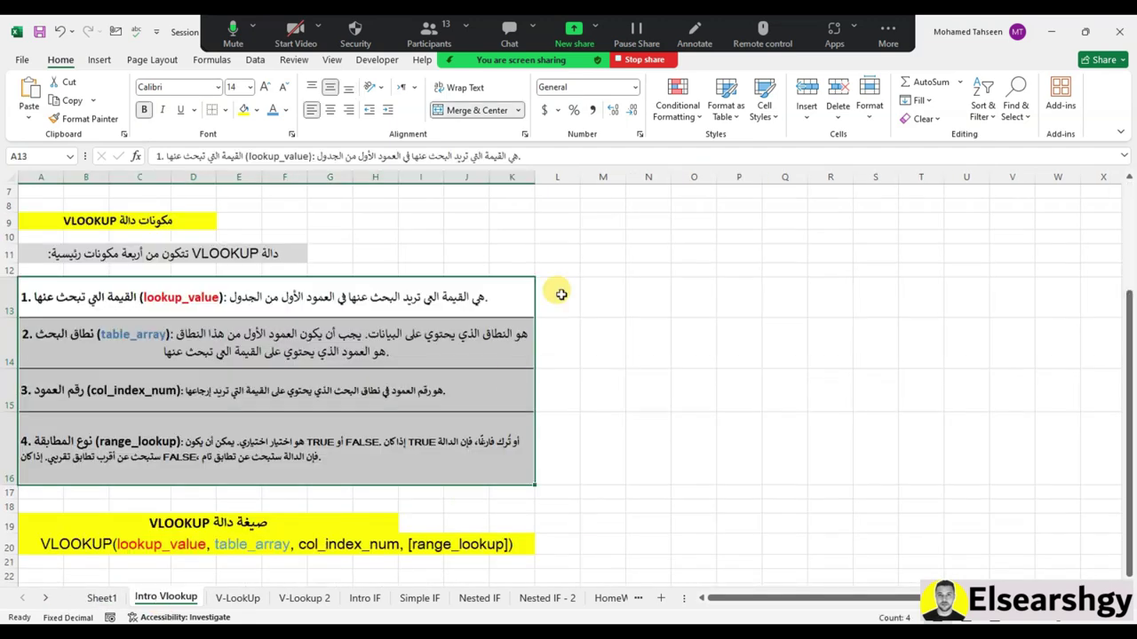
{"action": "left_click", "coordinate": [557, 293]}
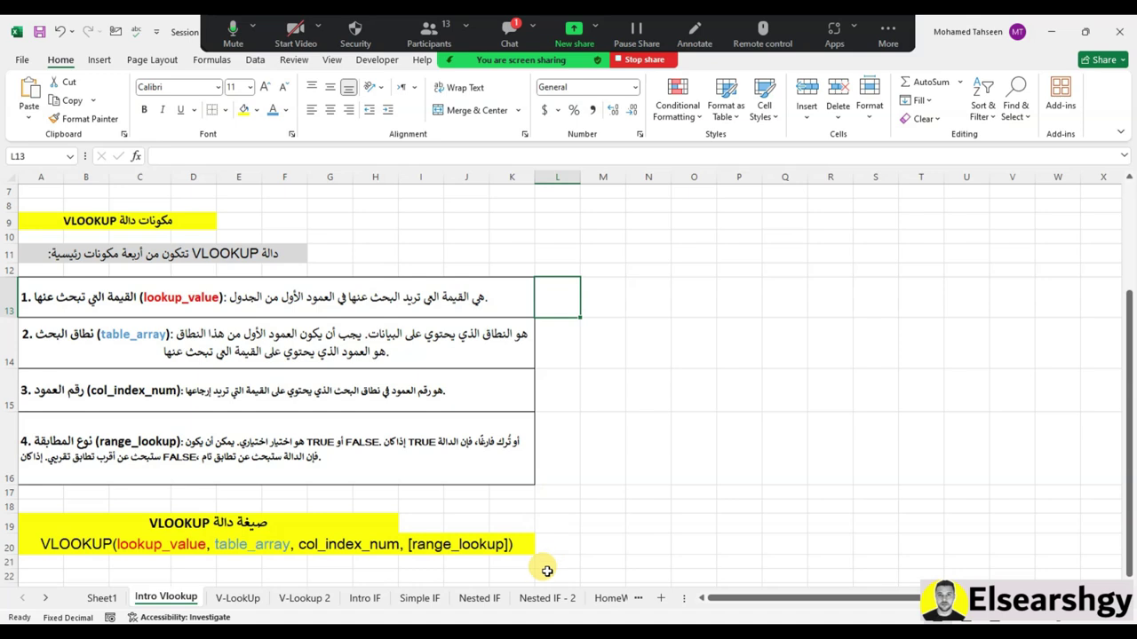
Check the chat, stop screen sharing, and bring up the end-or-leave meeting options
{"action": "left_click", "coordinate": [503, 40]}
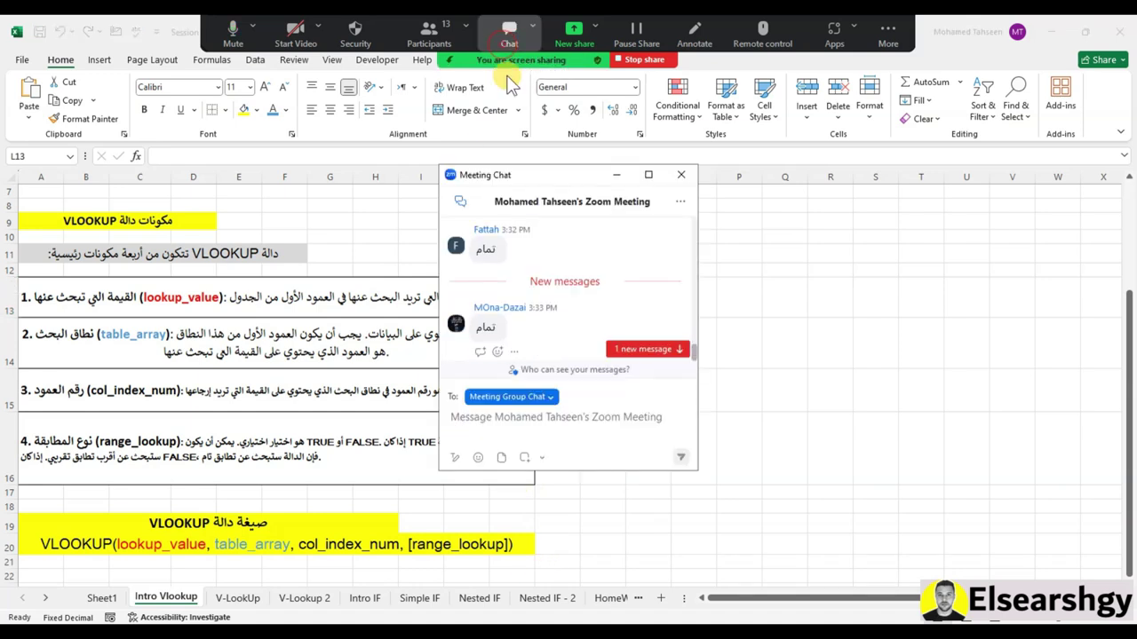
{"action": "left_click", "coordinate": [684, 177]}
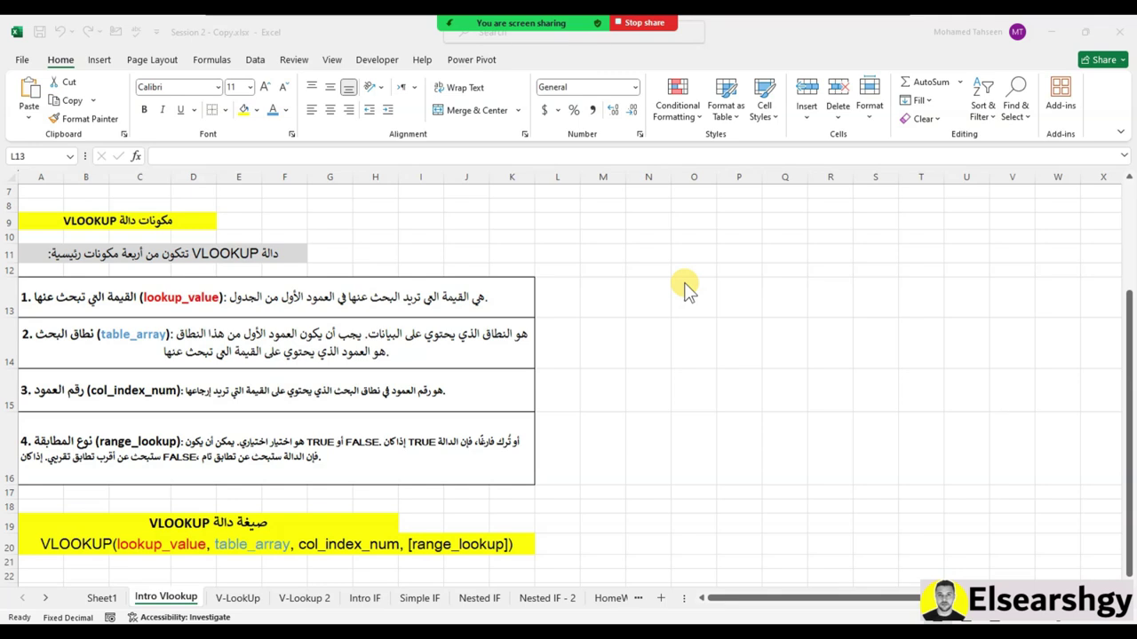
{"action": "left_click", "coordinate": [313, 295]}
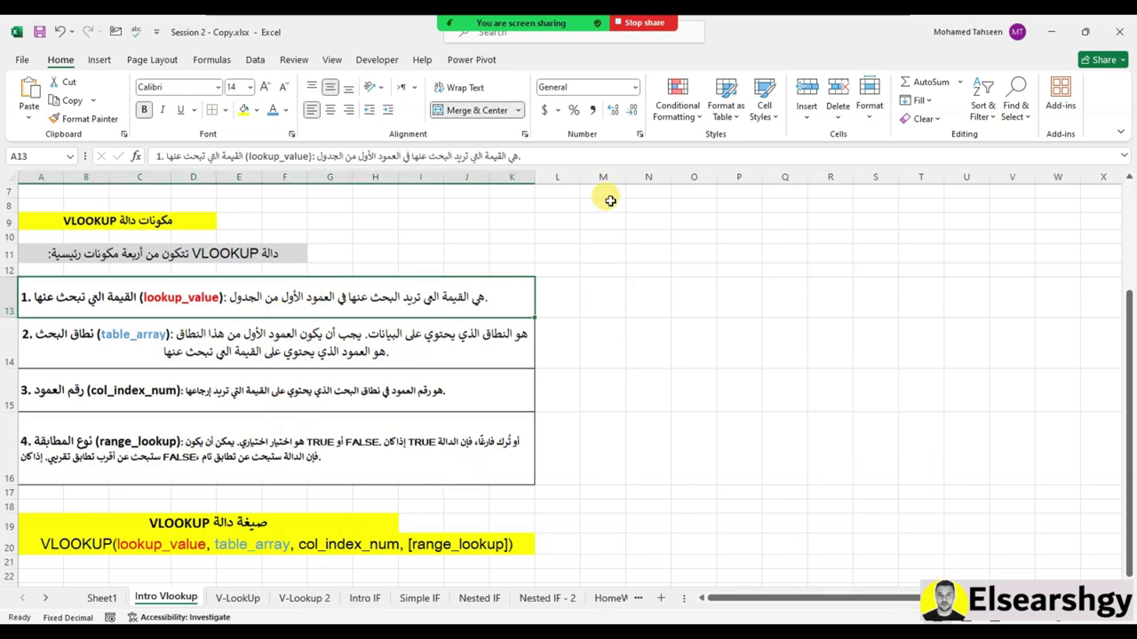
{"action": "left_click", "coordinate": [643, 23]}
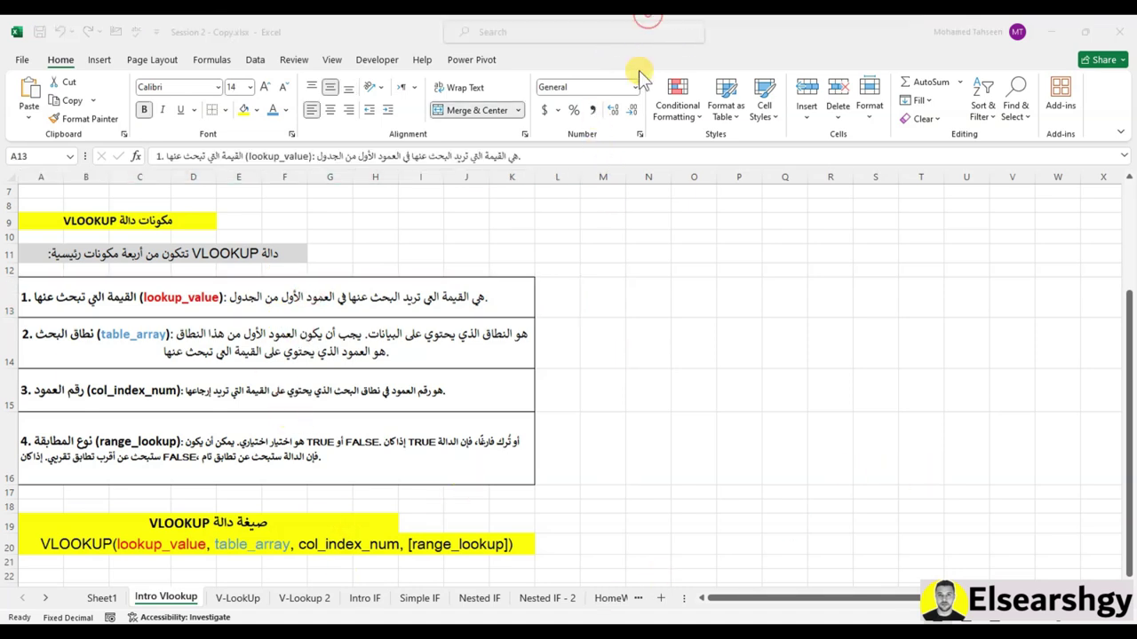
{"action": "left_click", "coordinate": [879, 607]}
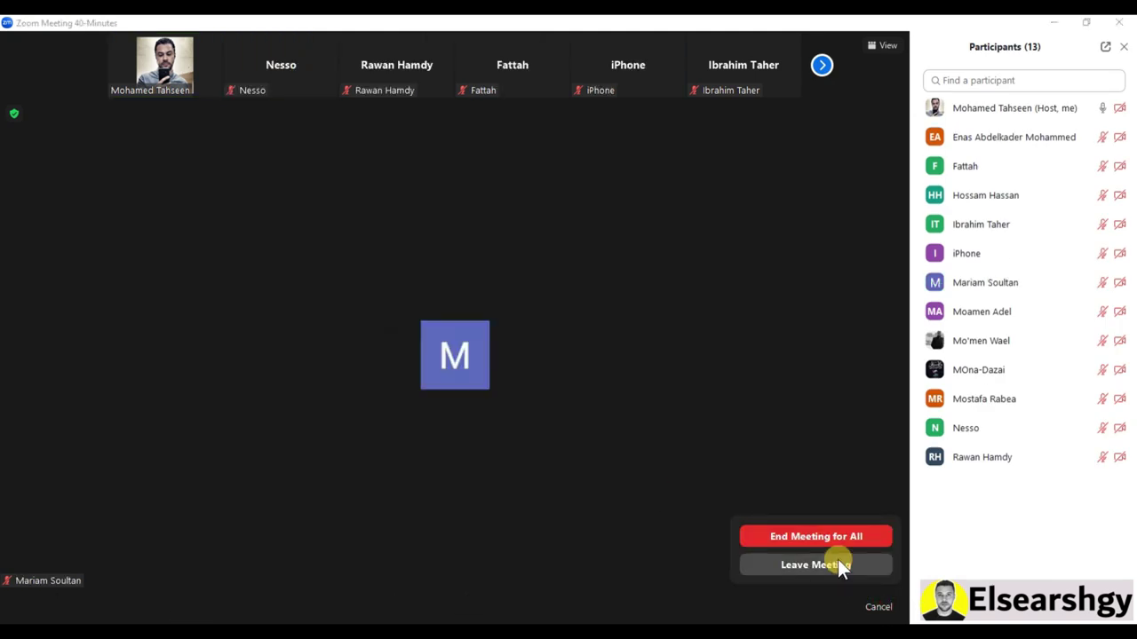